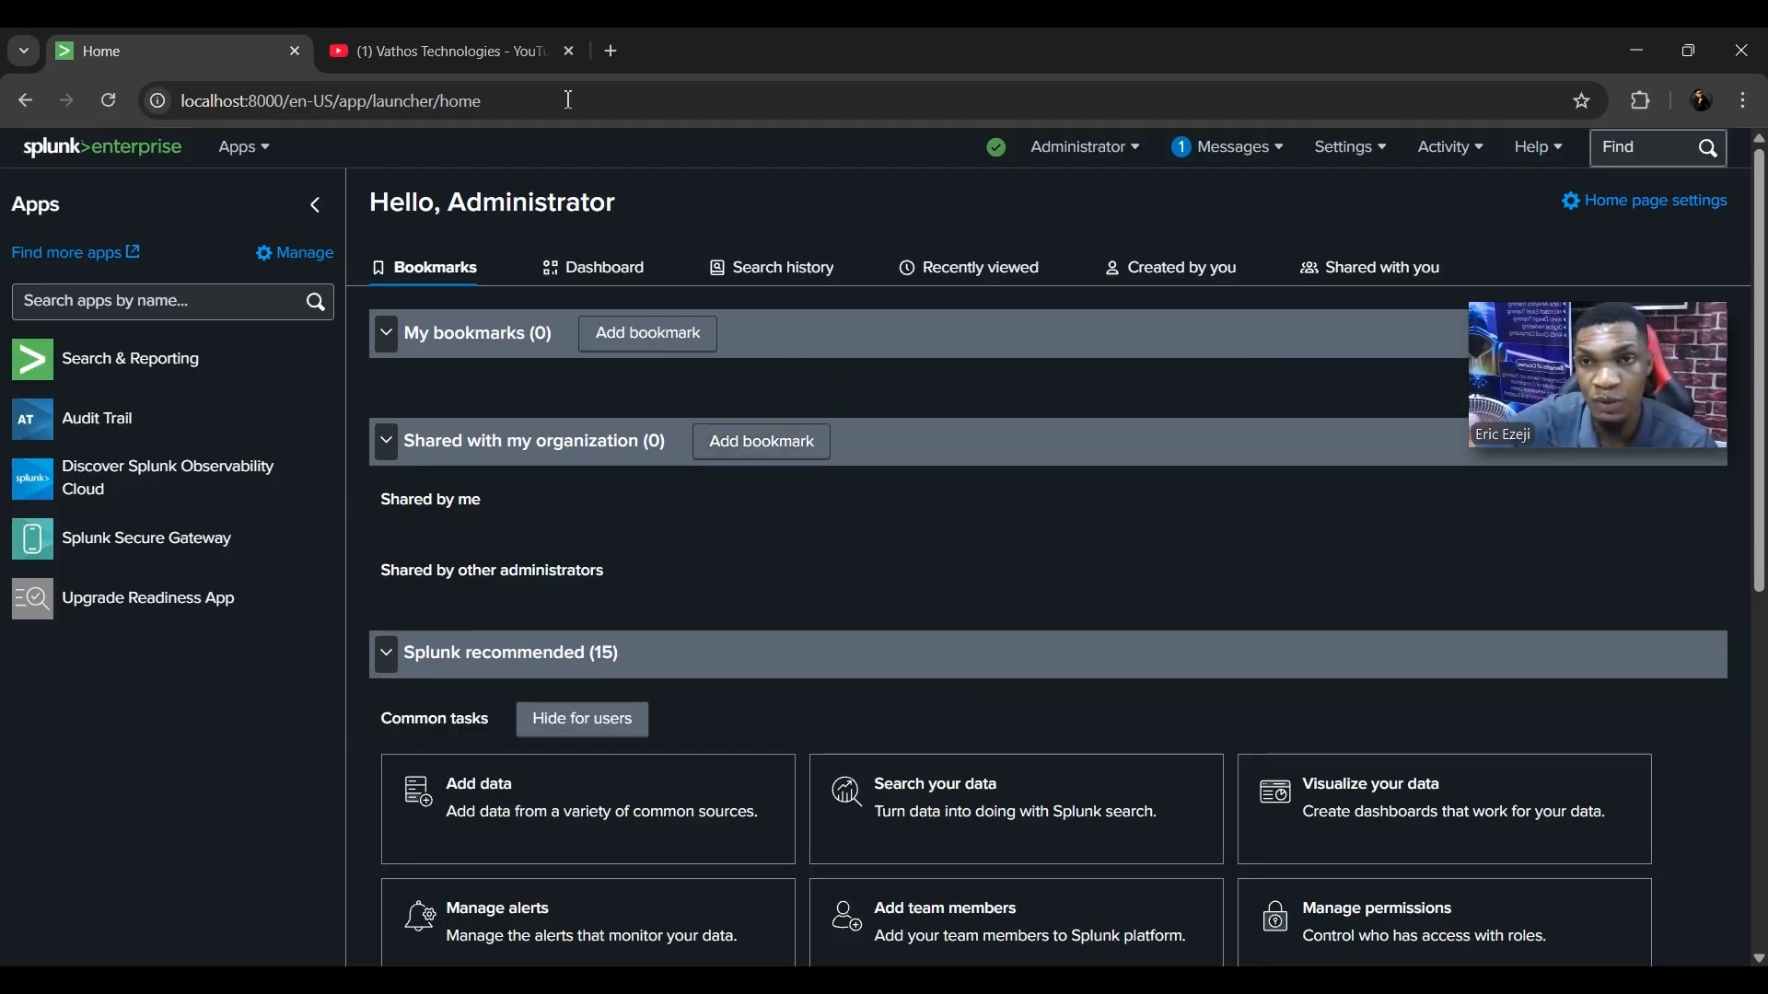
# - Browse the Vathos Technologies YouTube channel for the earlier Splunk videos and return to the Splunk home page
pyautogui.click(424, 37)
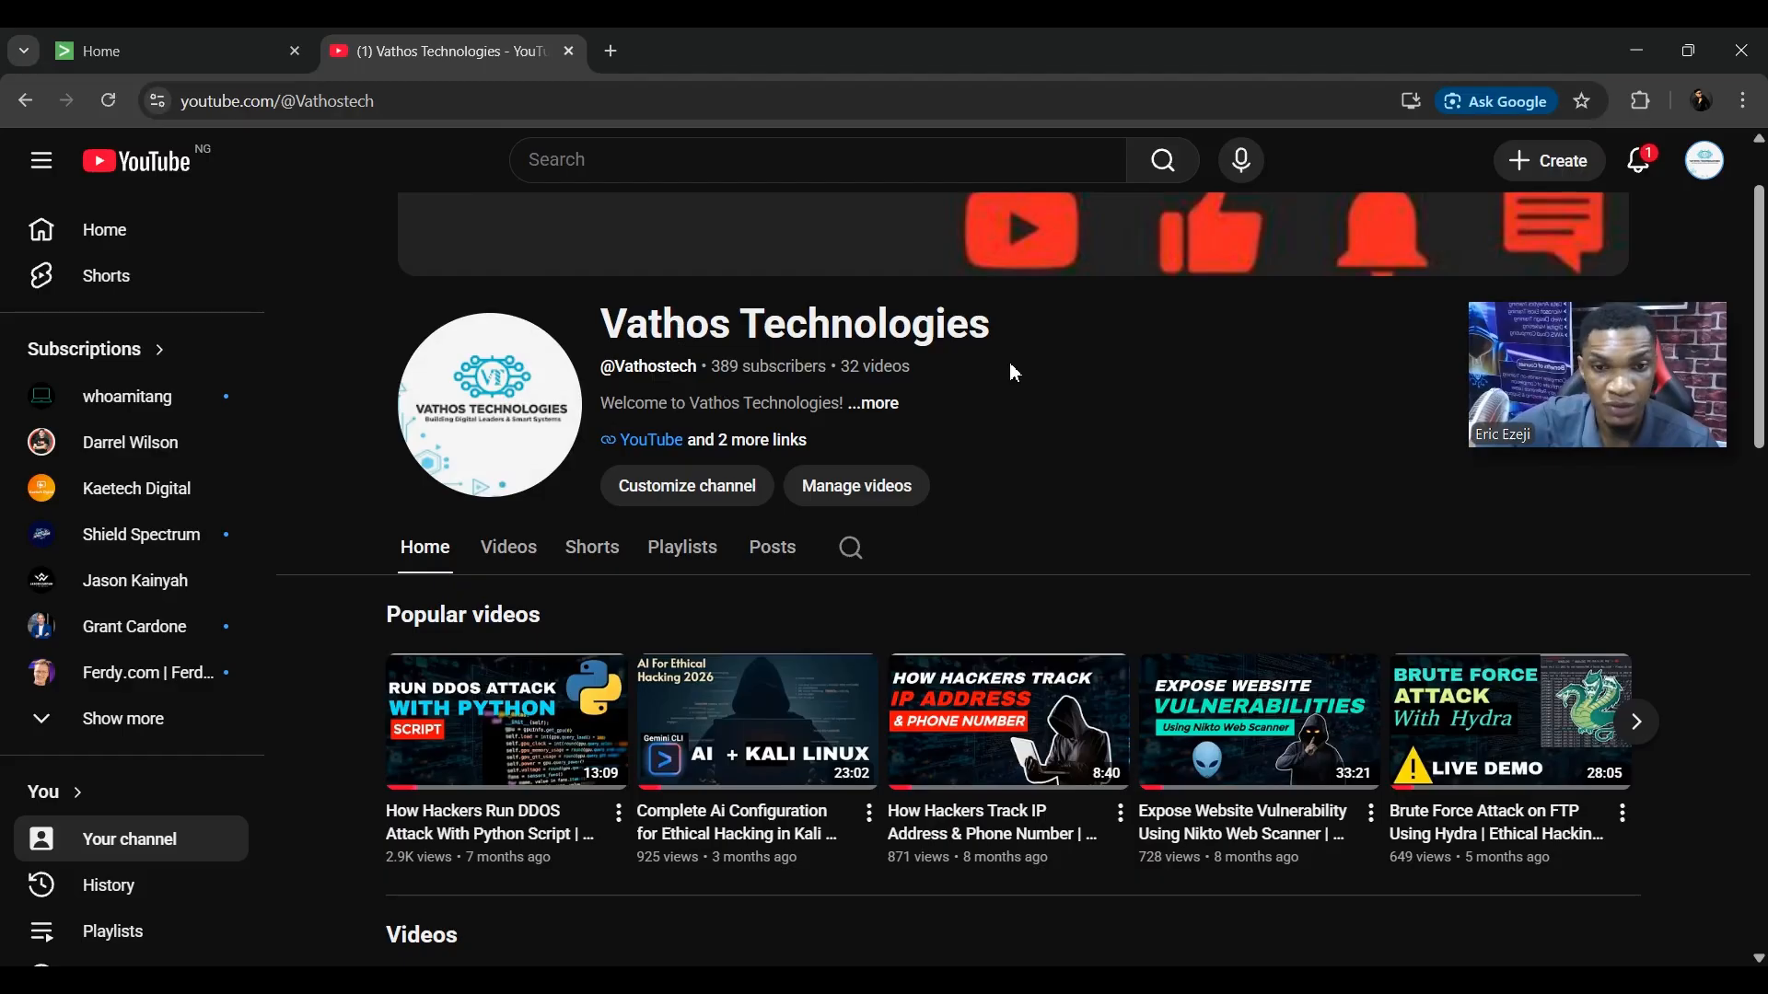
pyautogui.scroll(-8, 1009, 387)
pyautogui.scroll(3, 1009, 405)
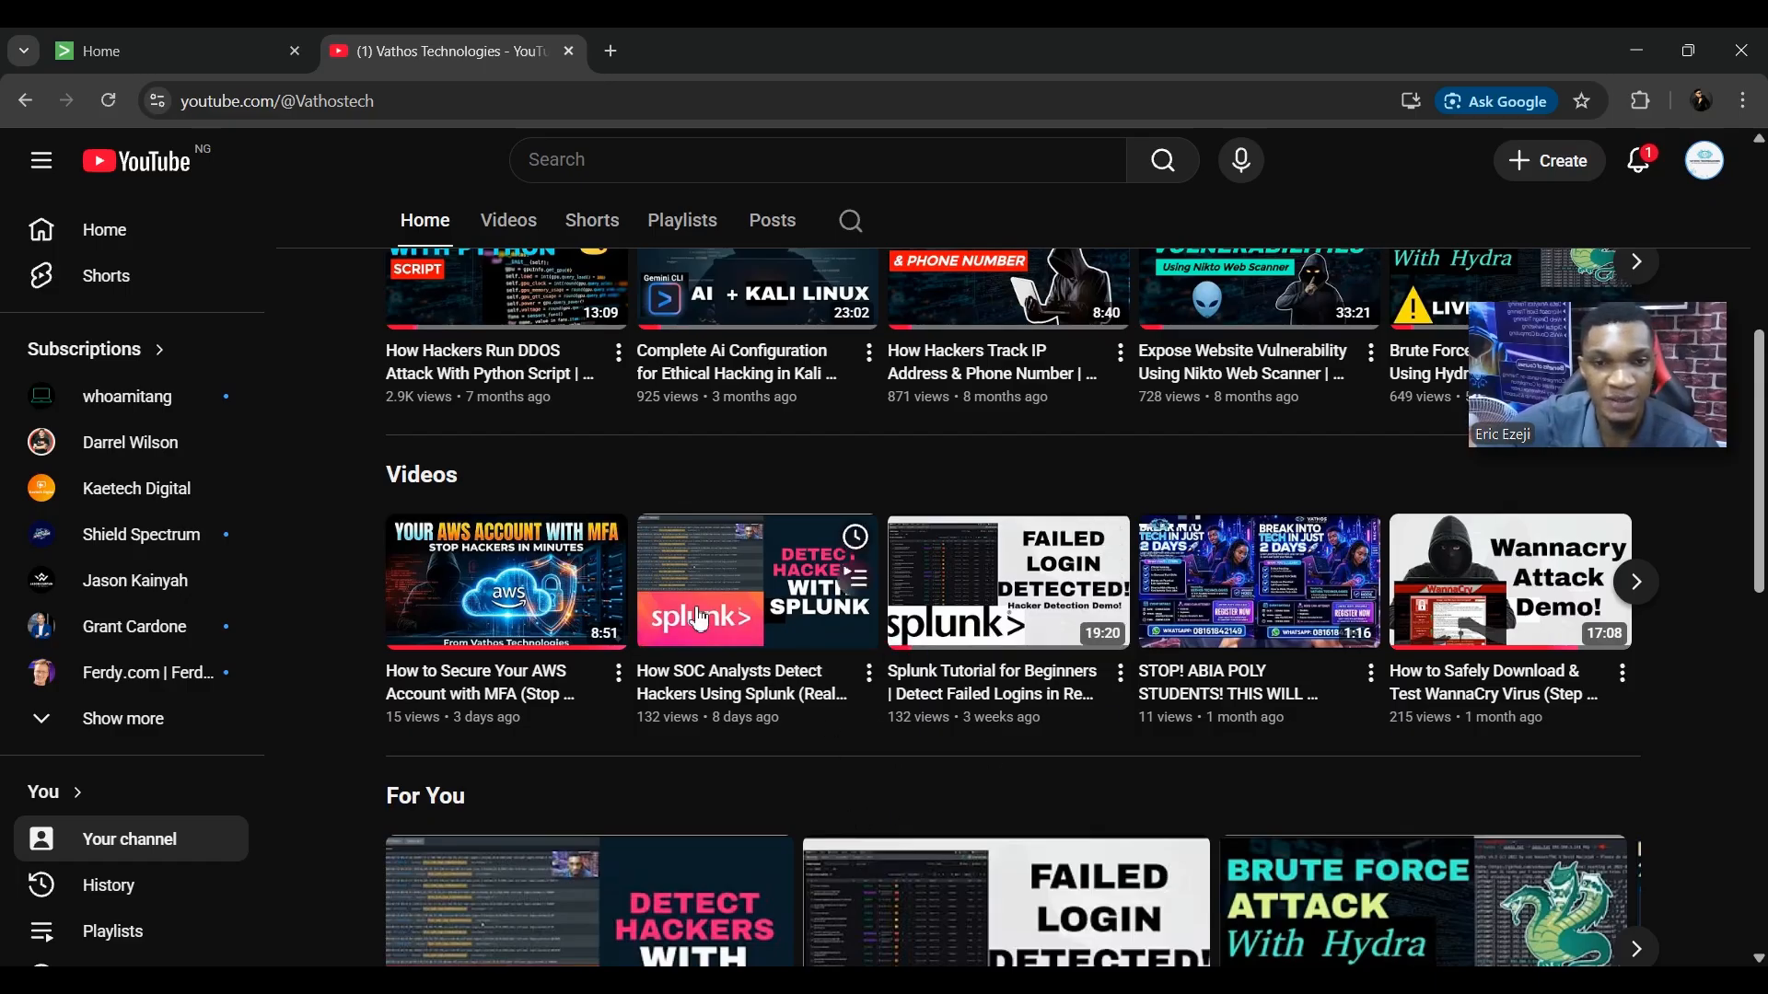
pyautogui.moveTo(765, 735)
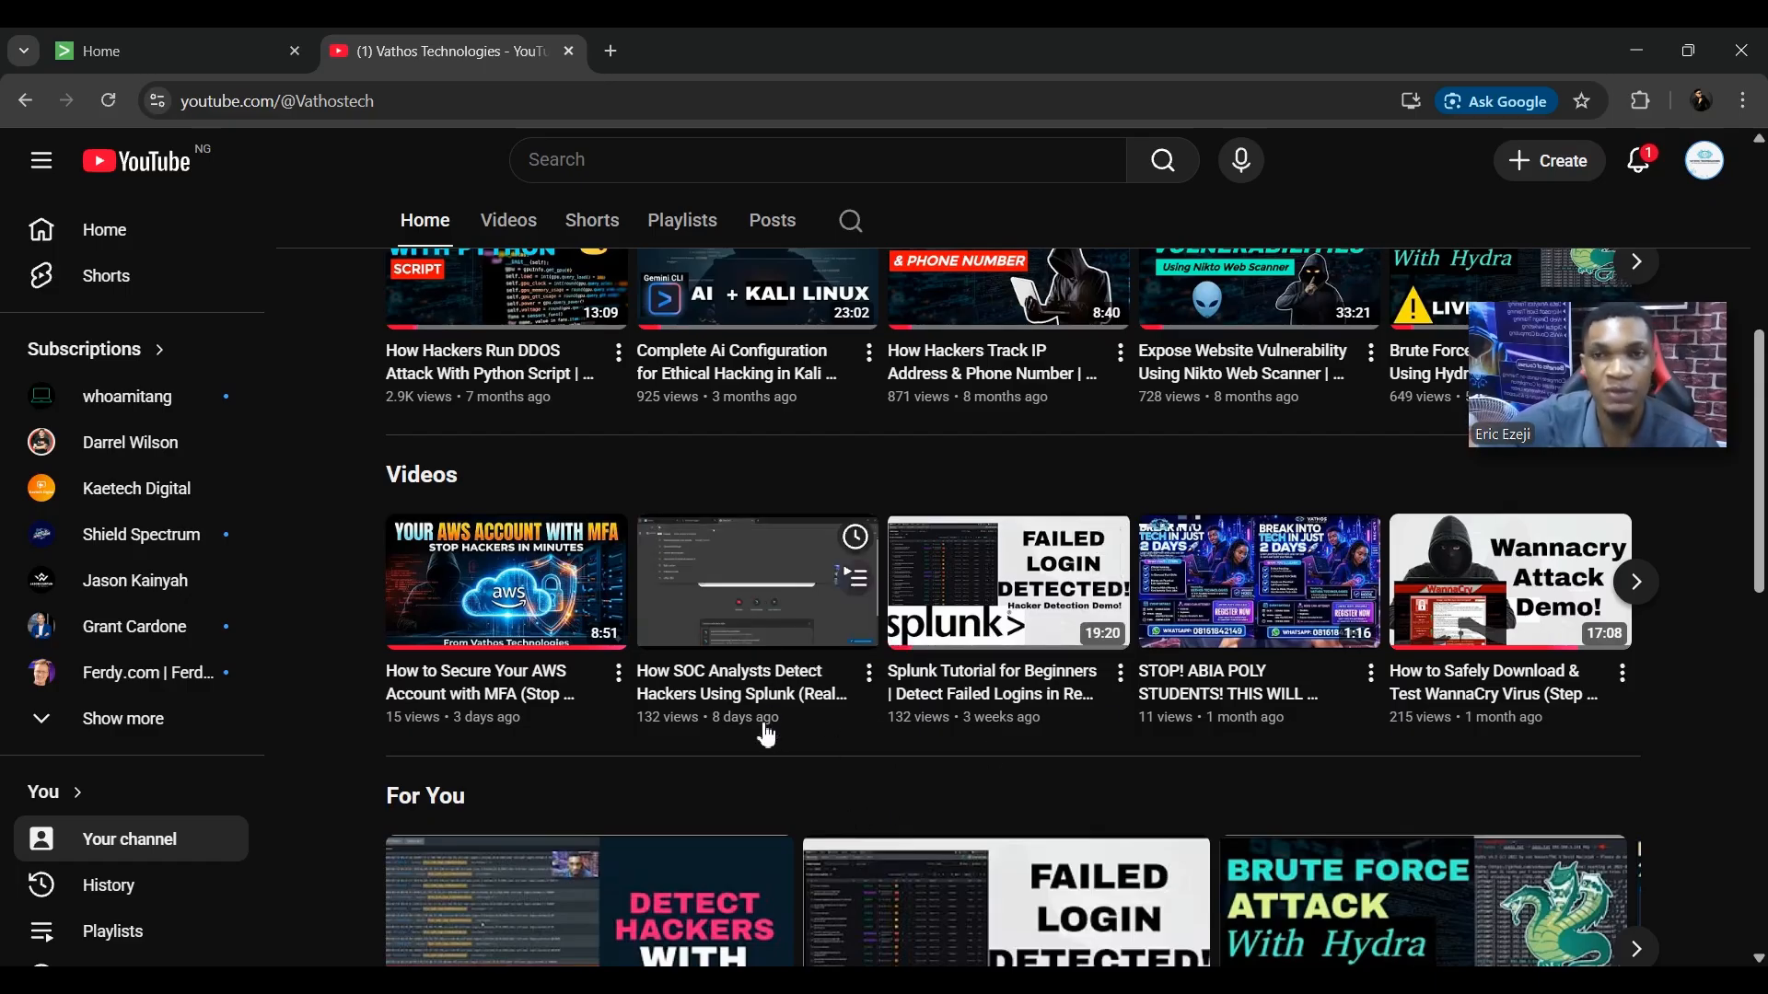
pyautogui.click(226, 46)
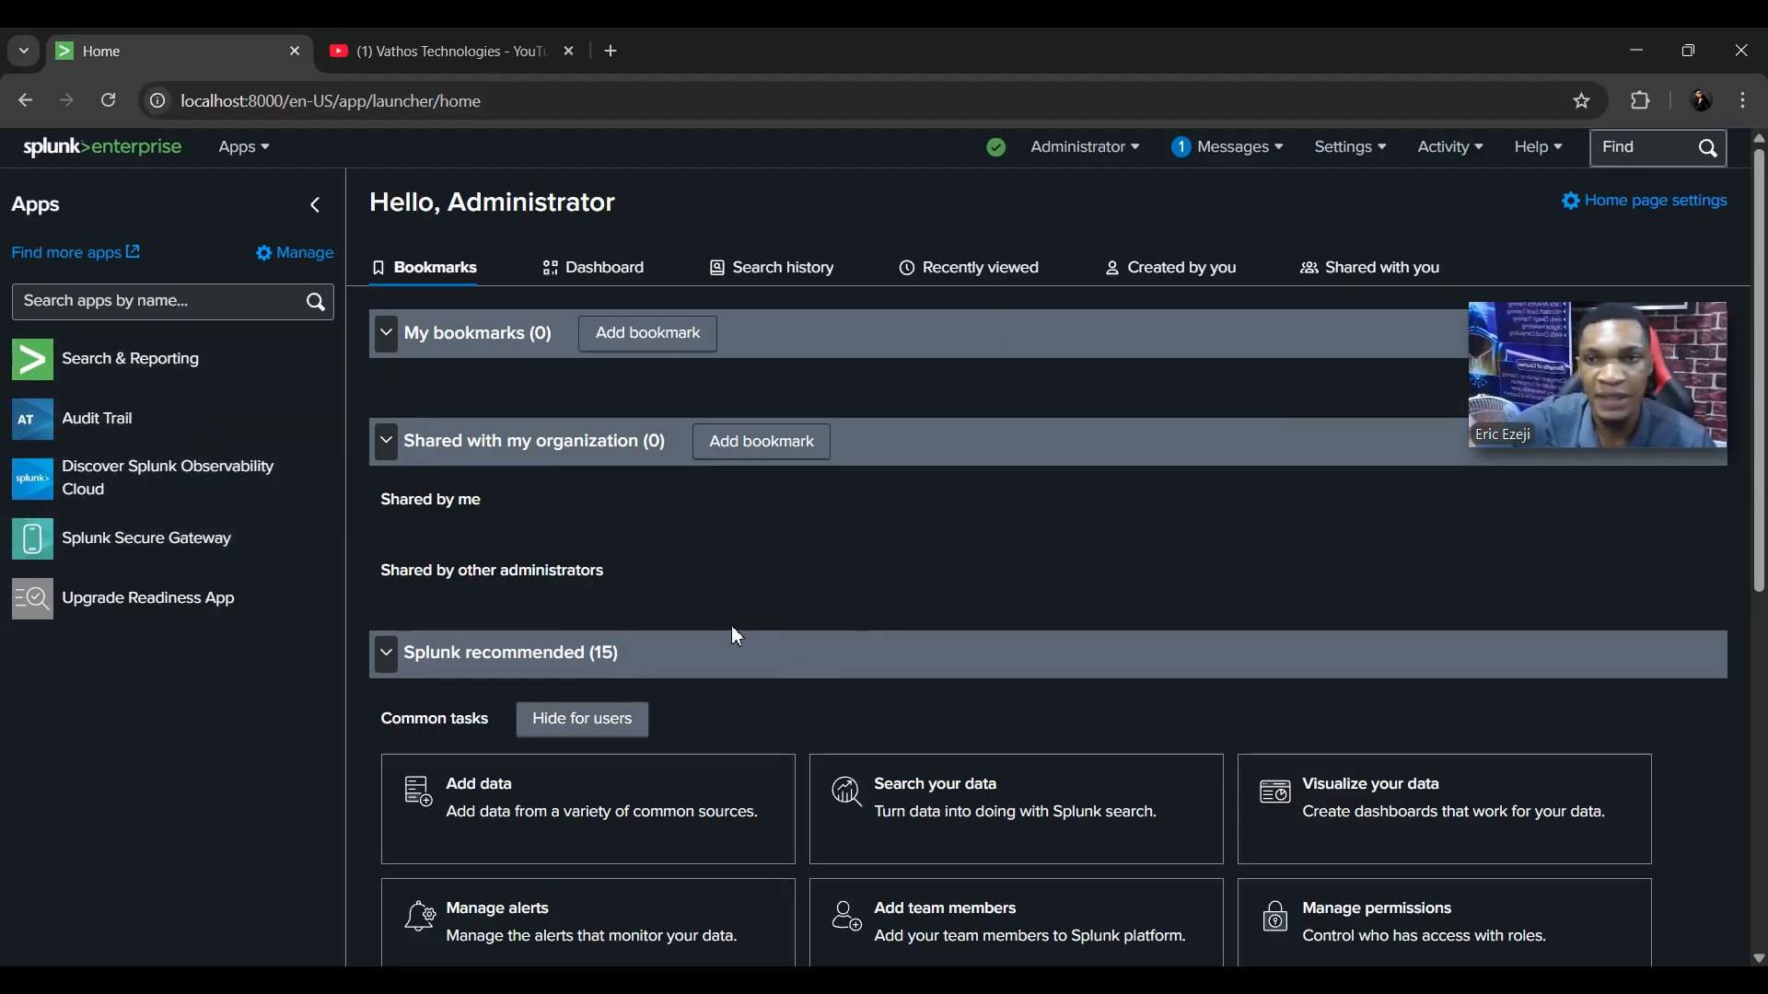
# - Open Splunk's Add Data page and examine the available methods for getting data in
pyautogui.scroll(-5, 985, 433)
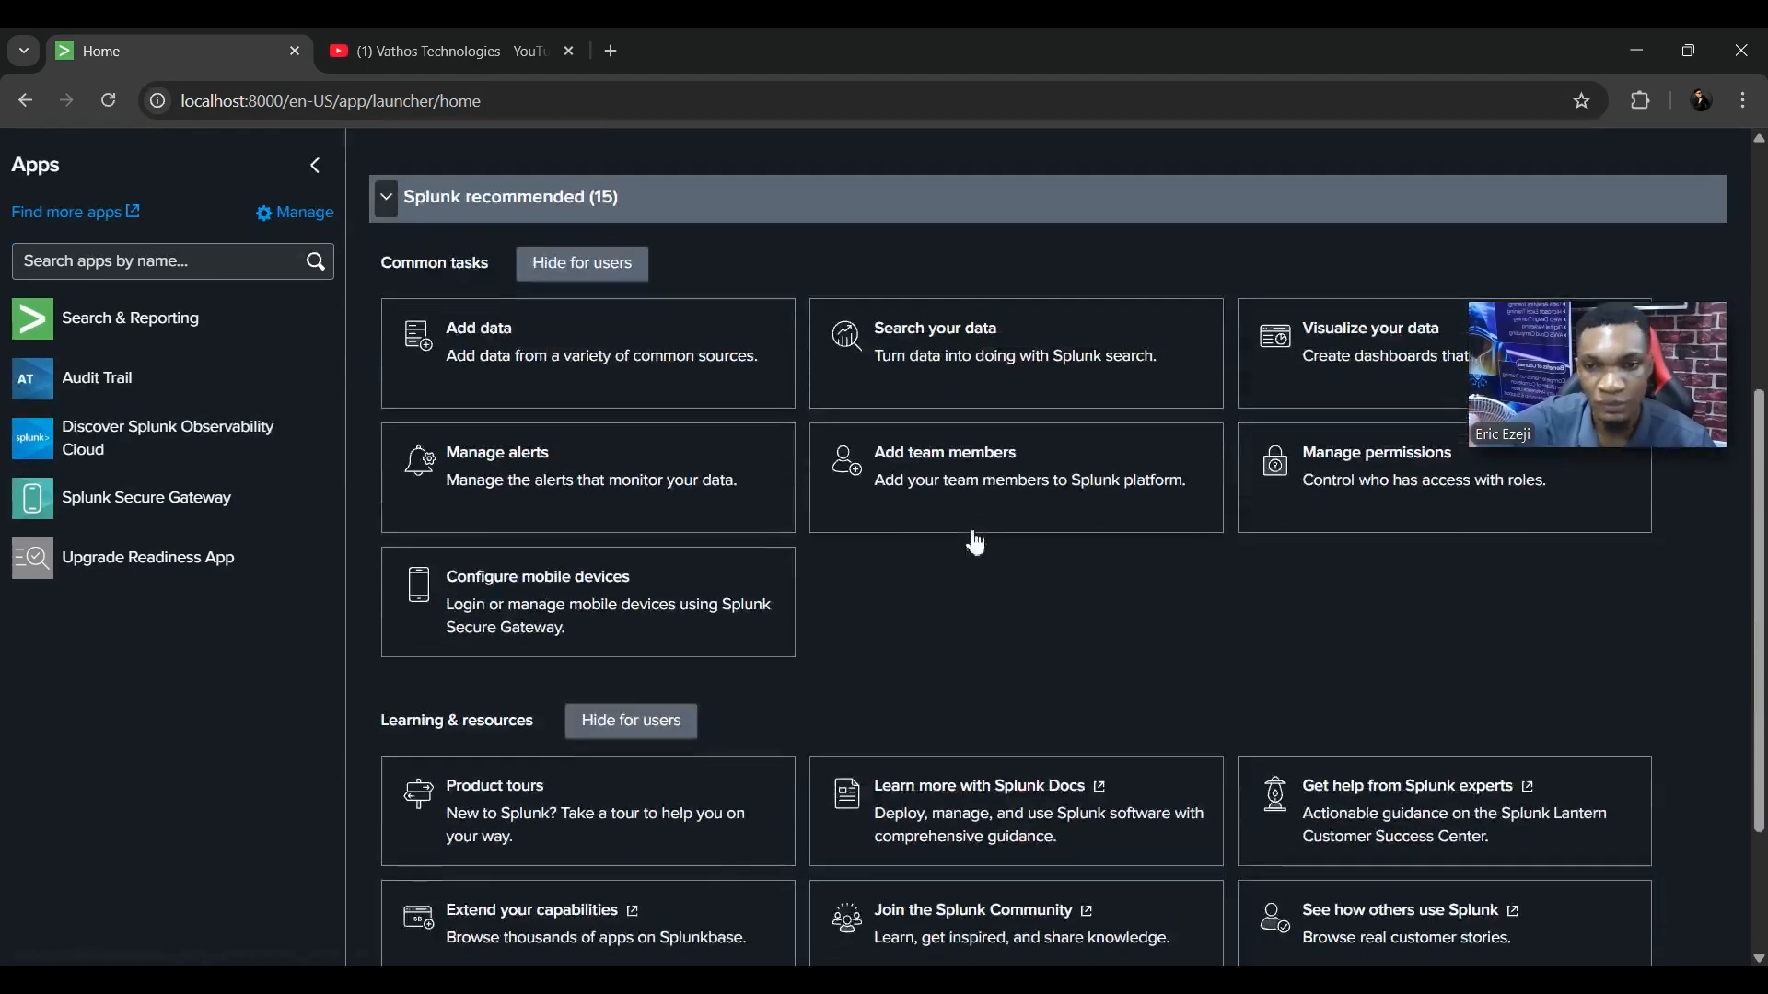
pyautogui.scroll(5, 926, 550)
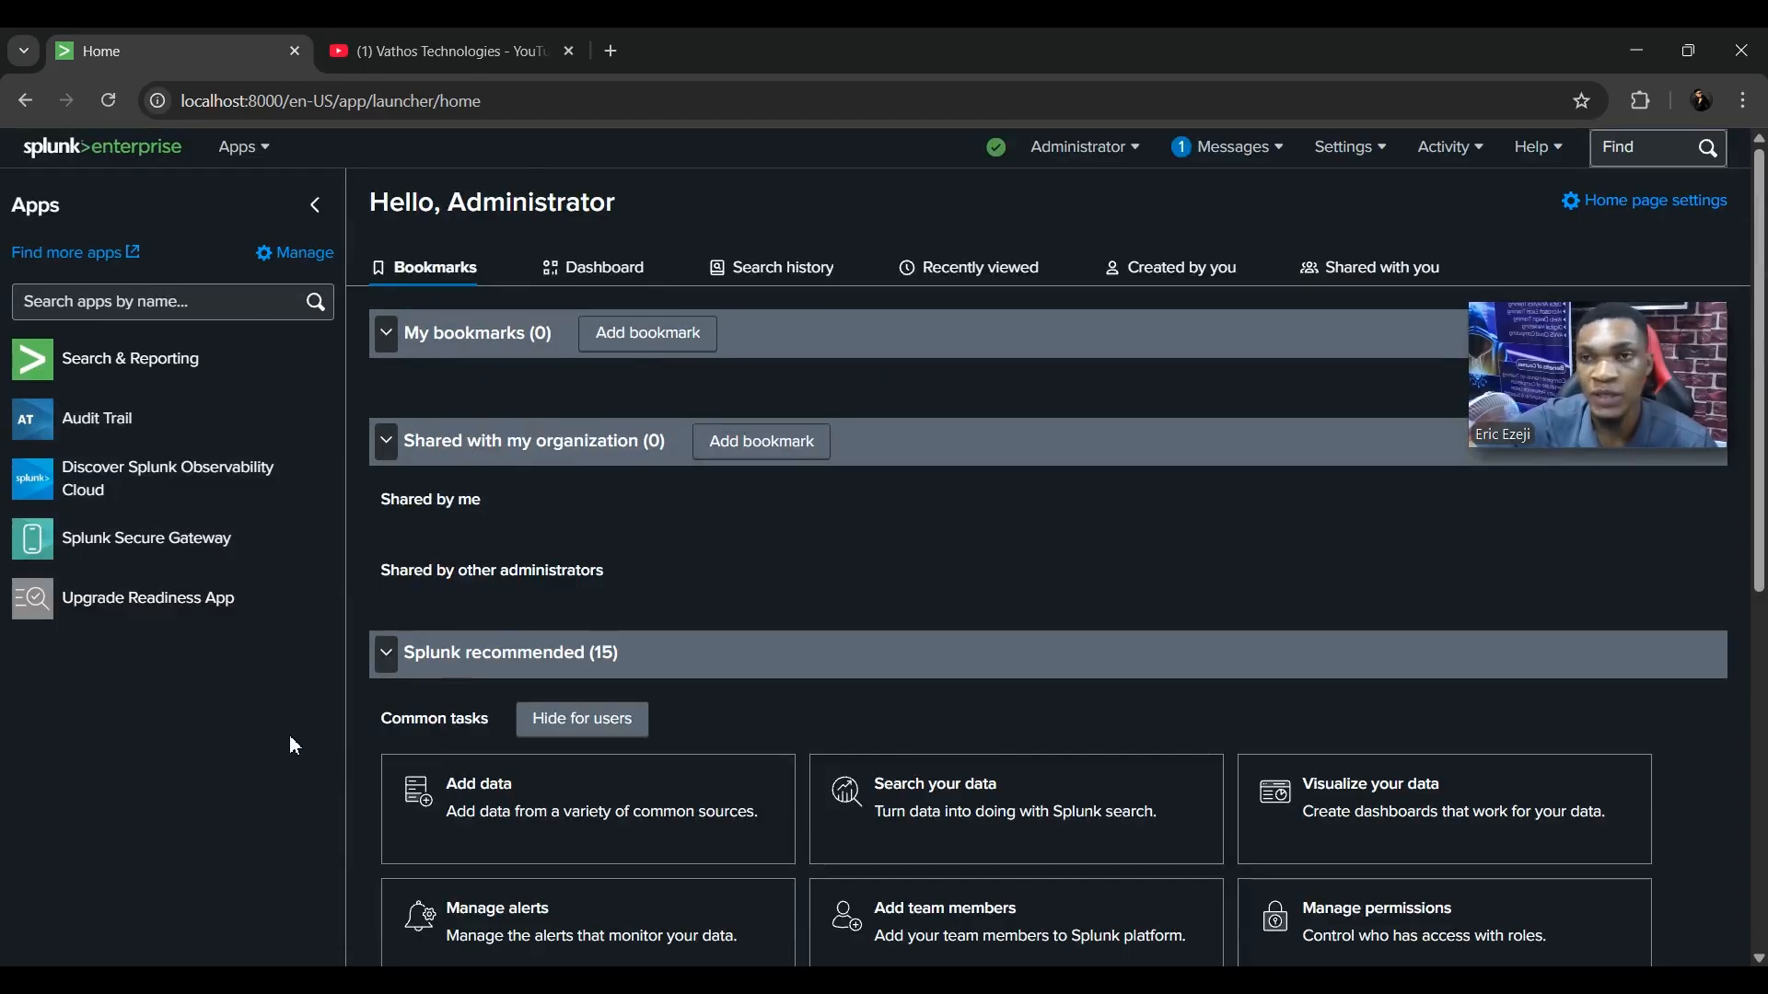
pyautogui.click(1375, 157)
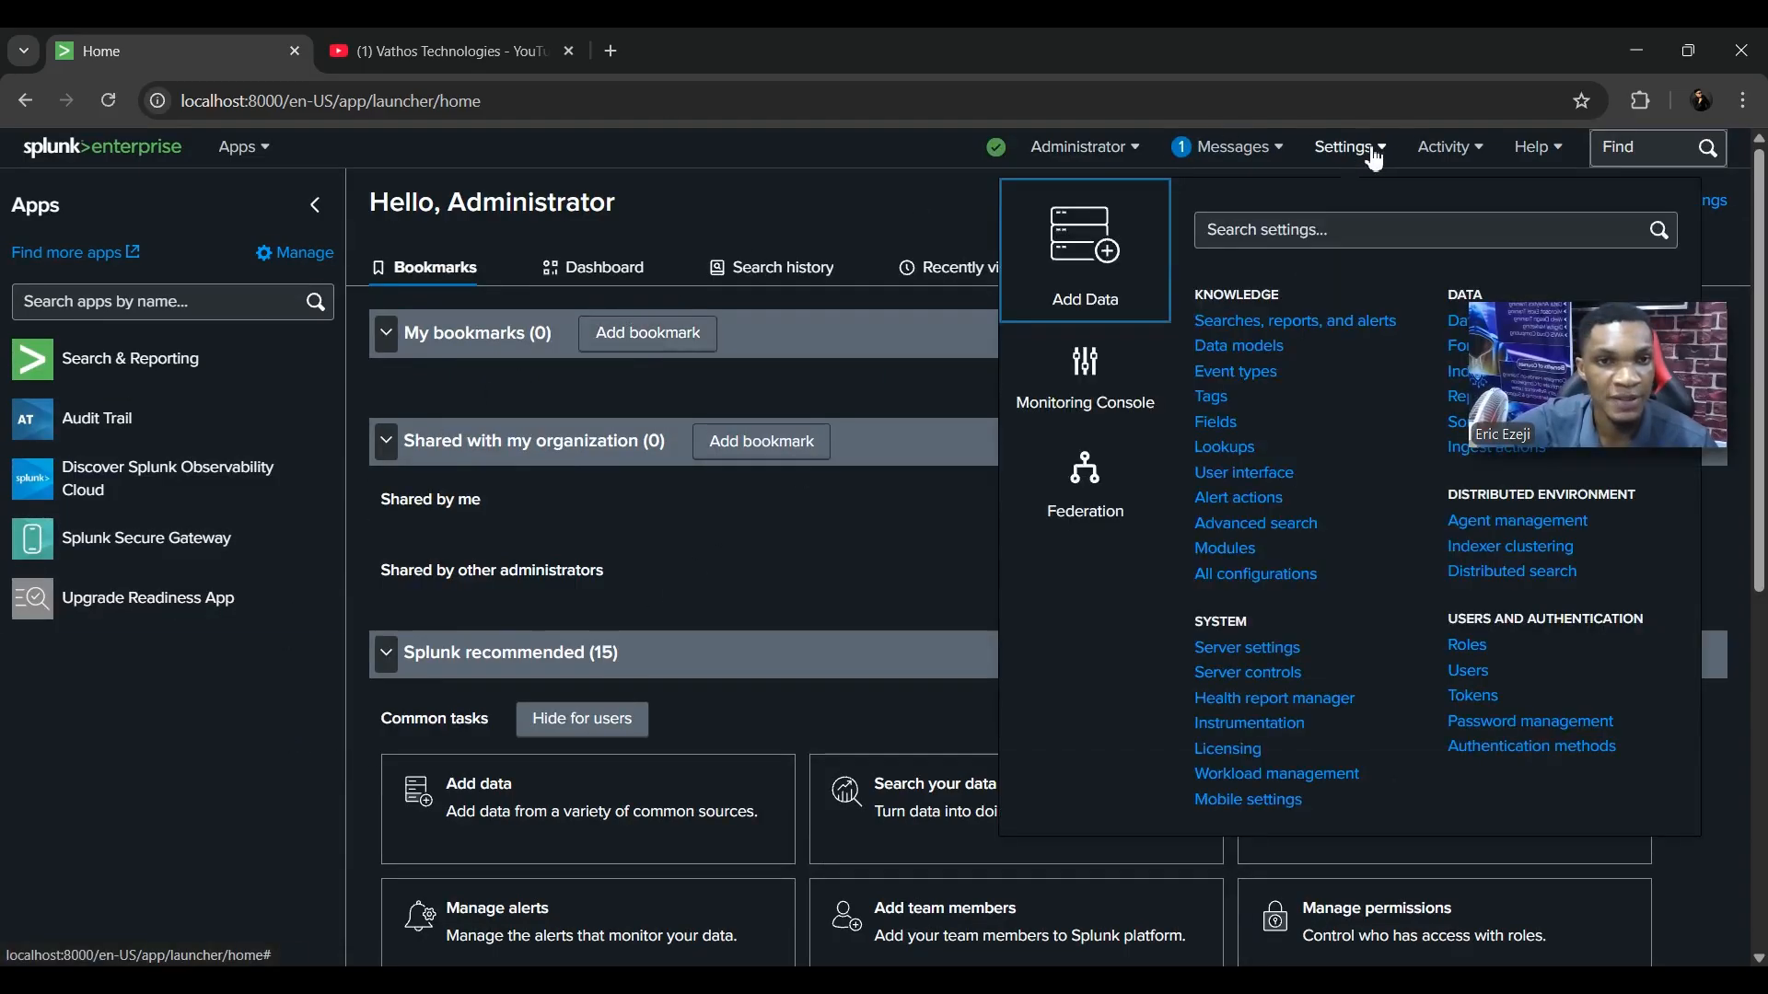
pyautogui.click(1095, 246)
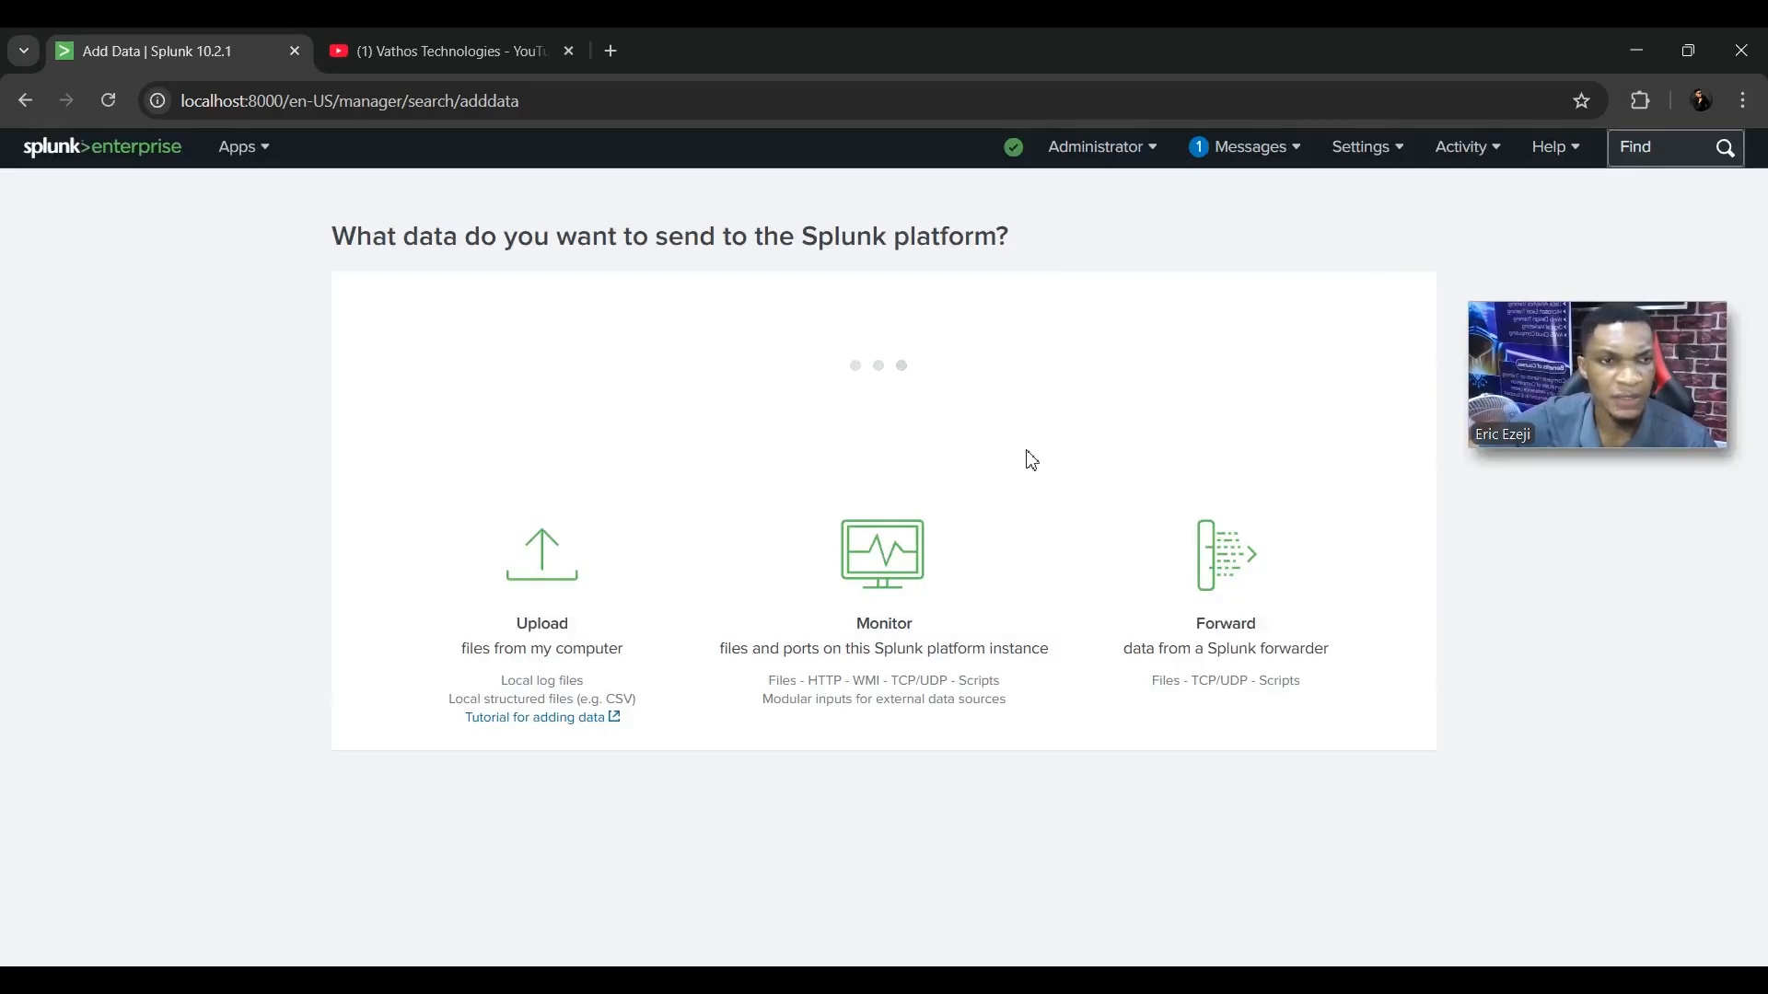
pyautogui.scroll(-2, 1022, 465)
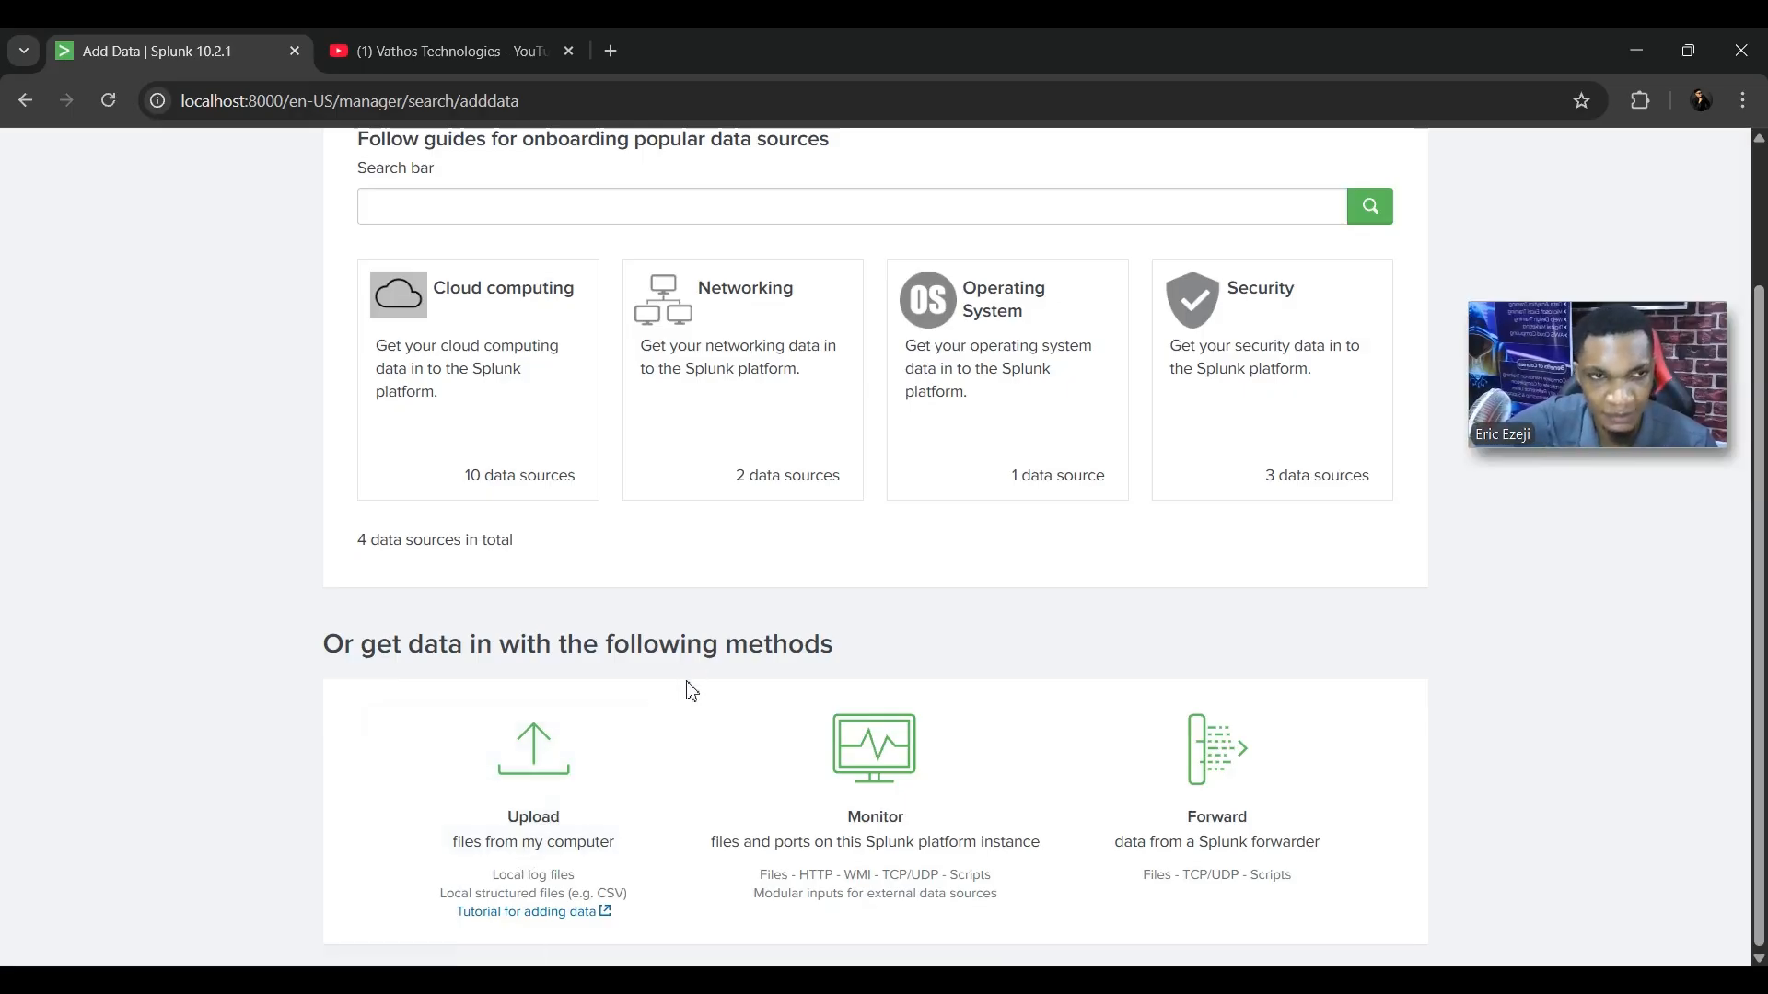
pyautogui.click(545, 757)
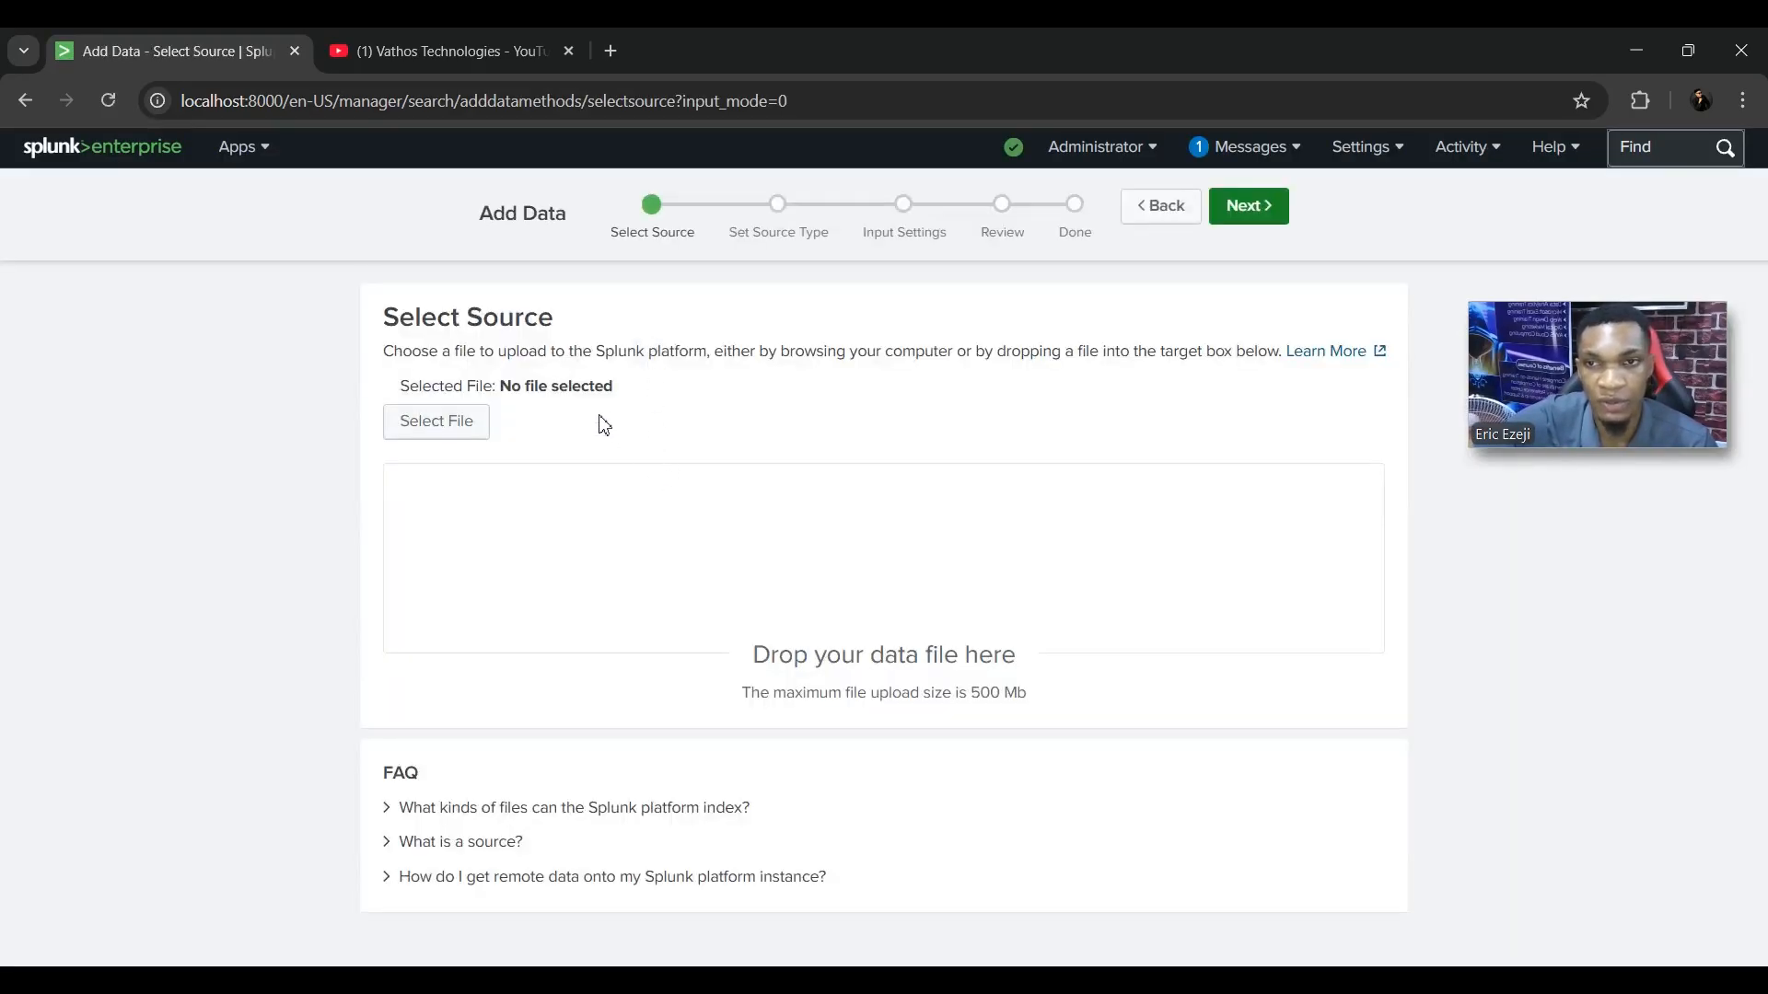
pyautogui.click(466, 421)
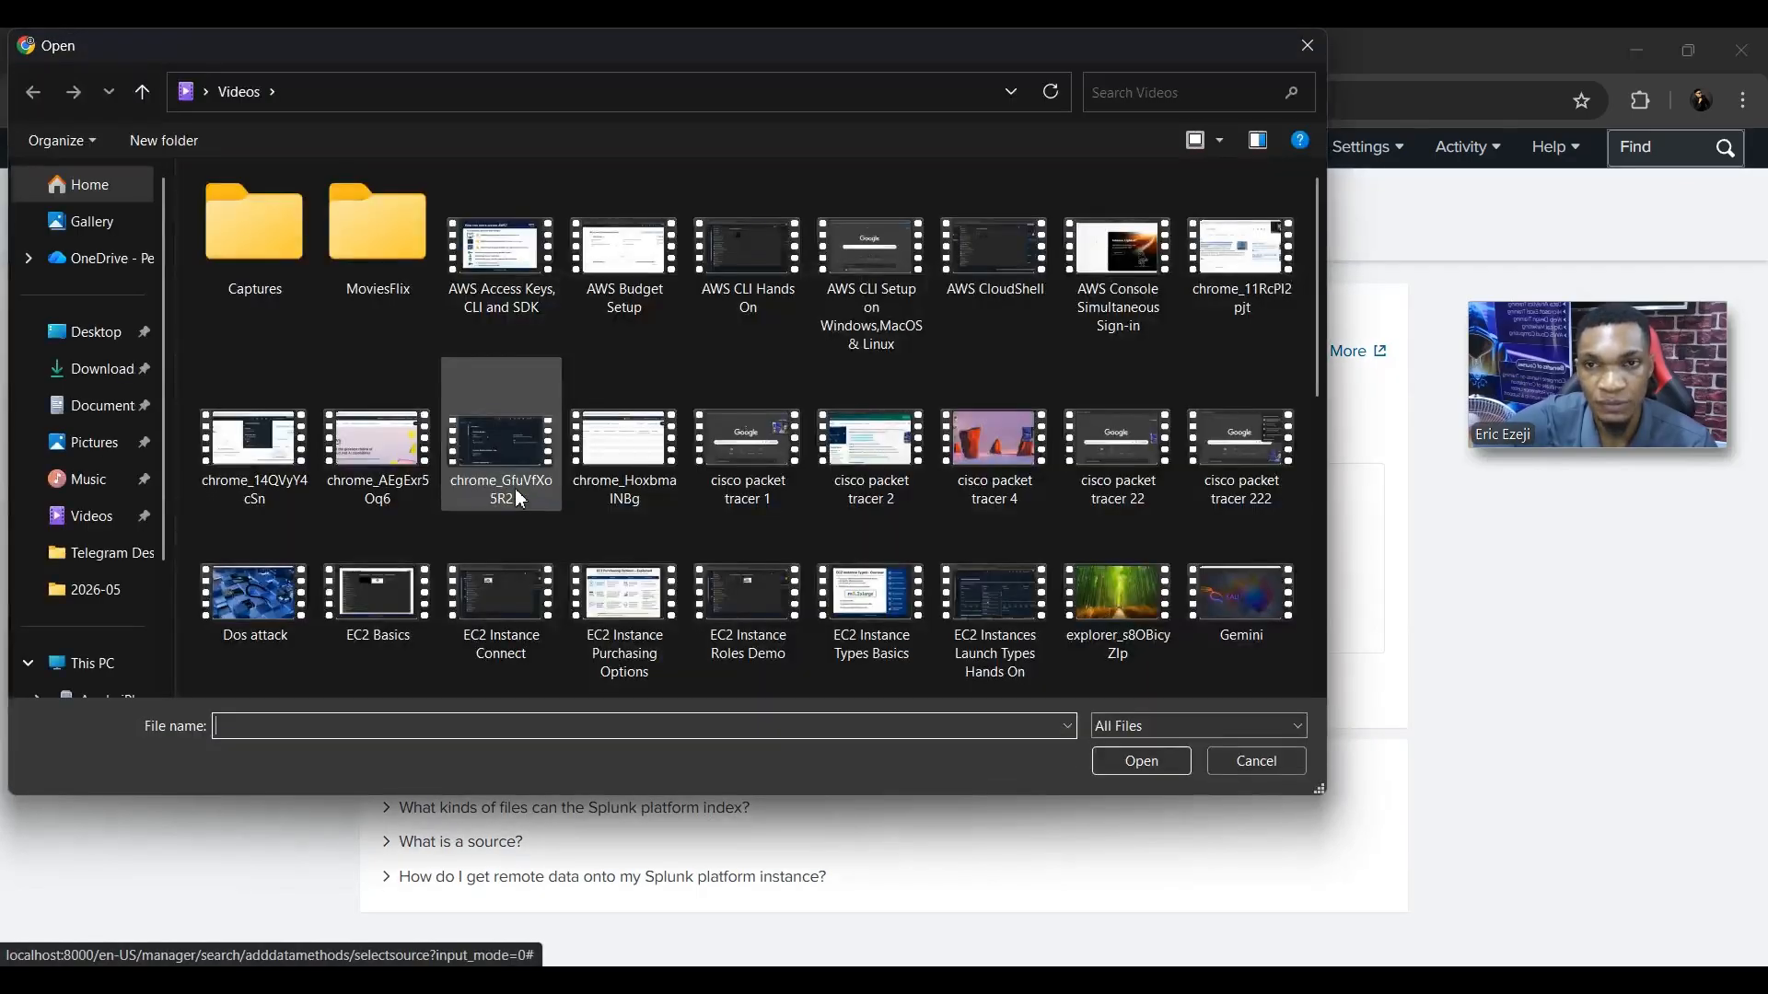
pyautogui.scroll(-5, 350, 451)
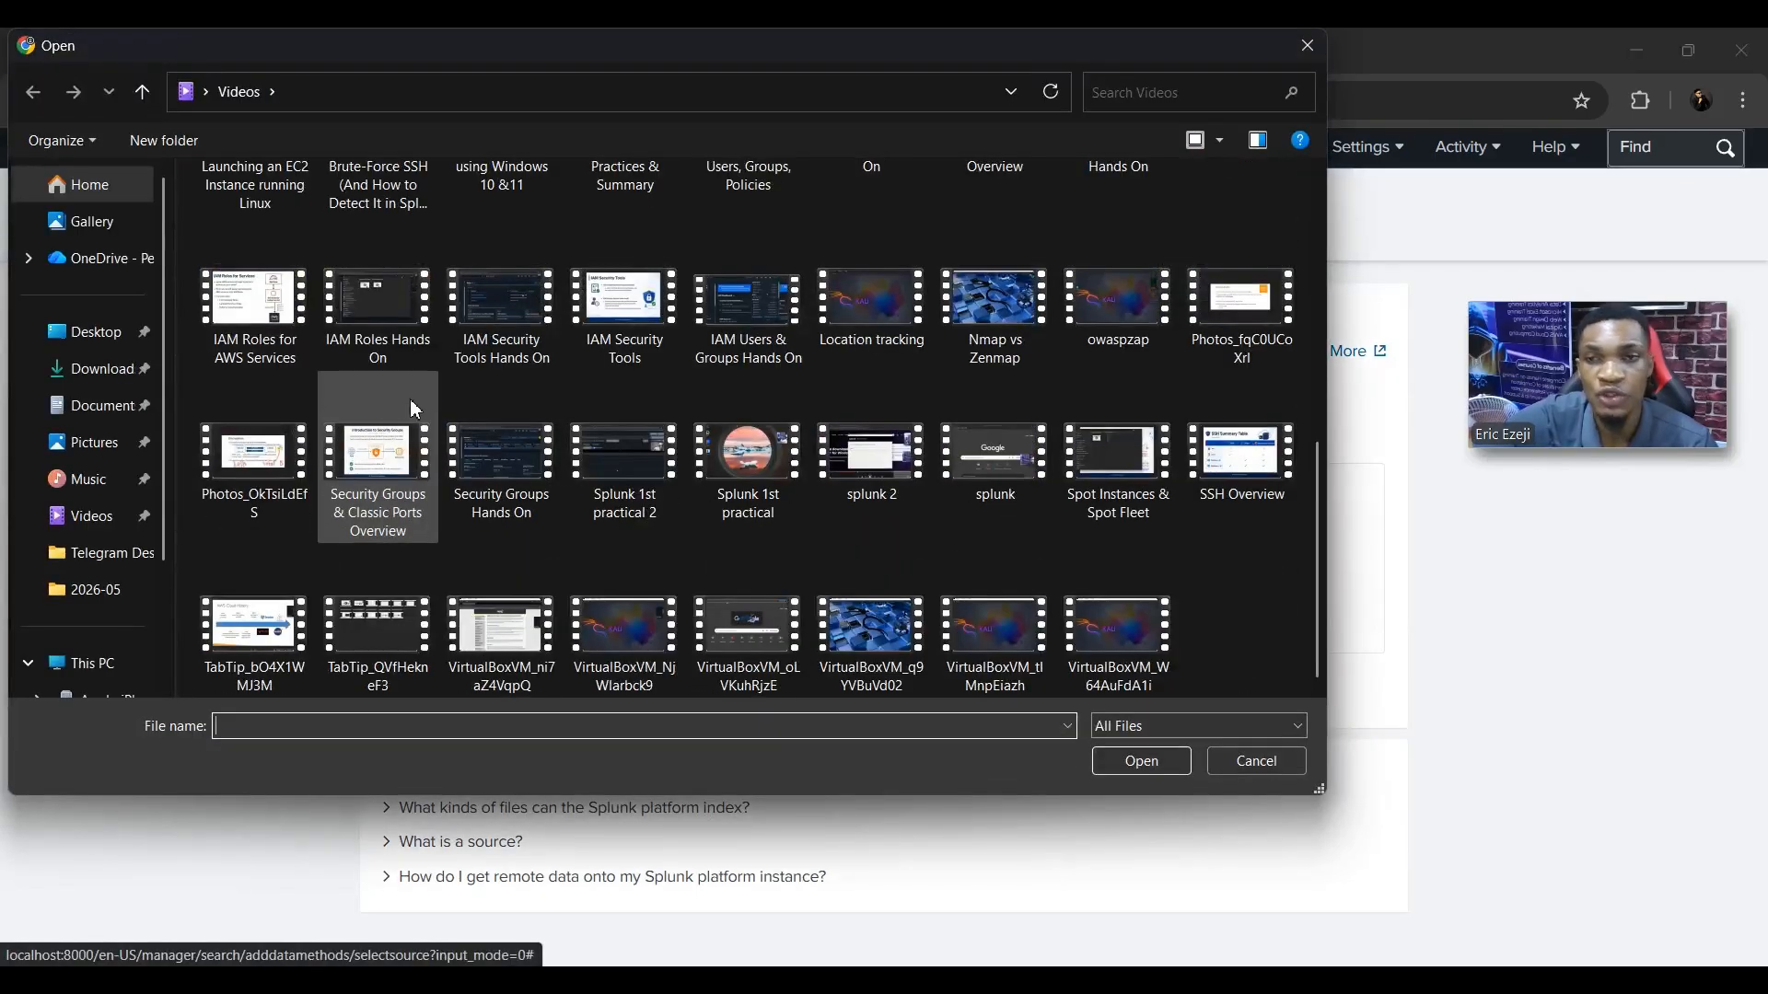
pyautogui.click(1307, 48)
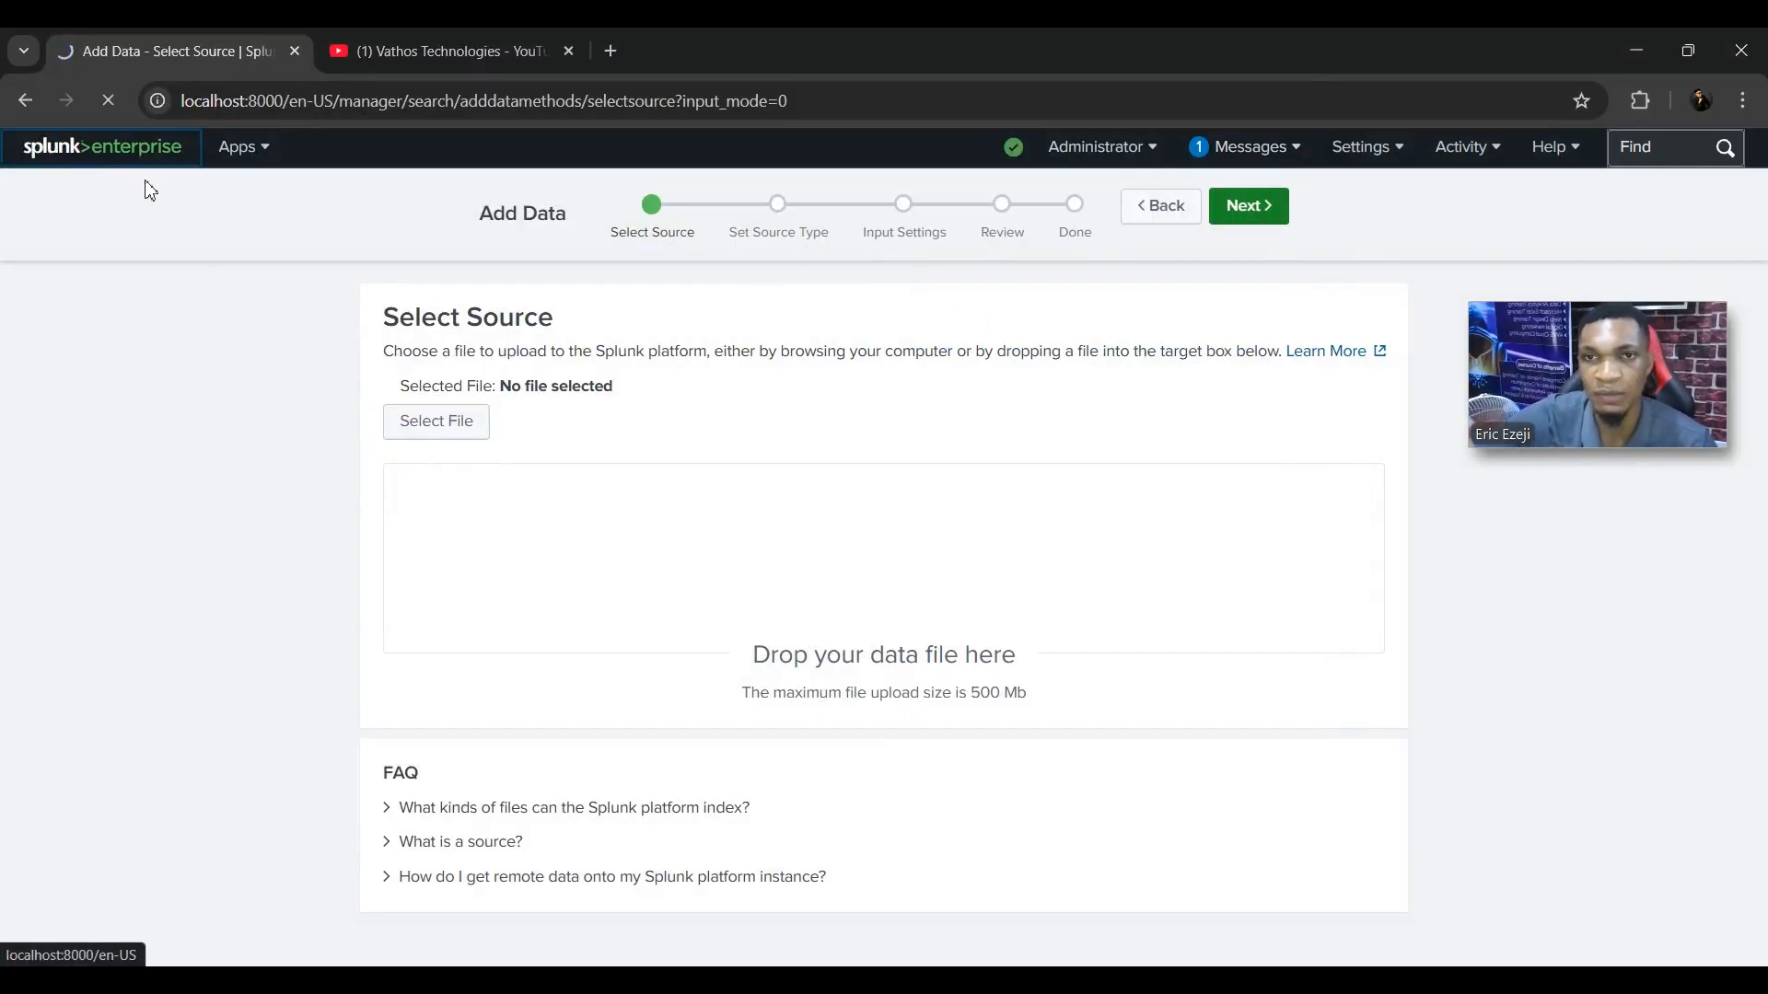
pyautogui.click(65, 152)
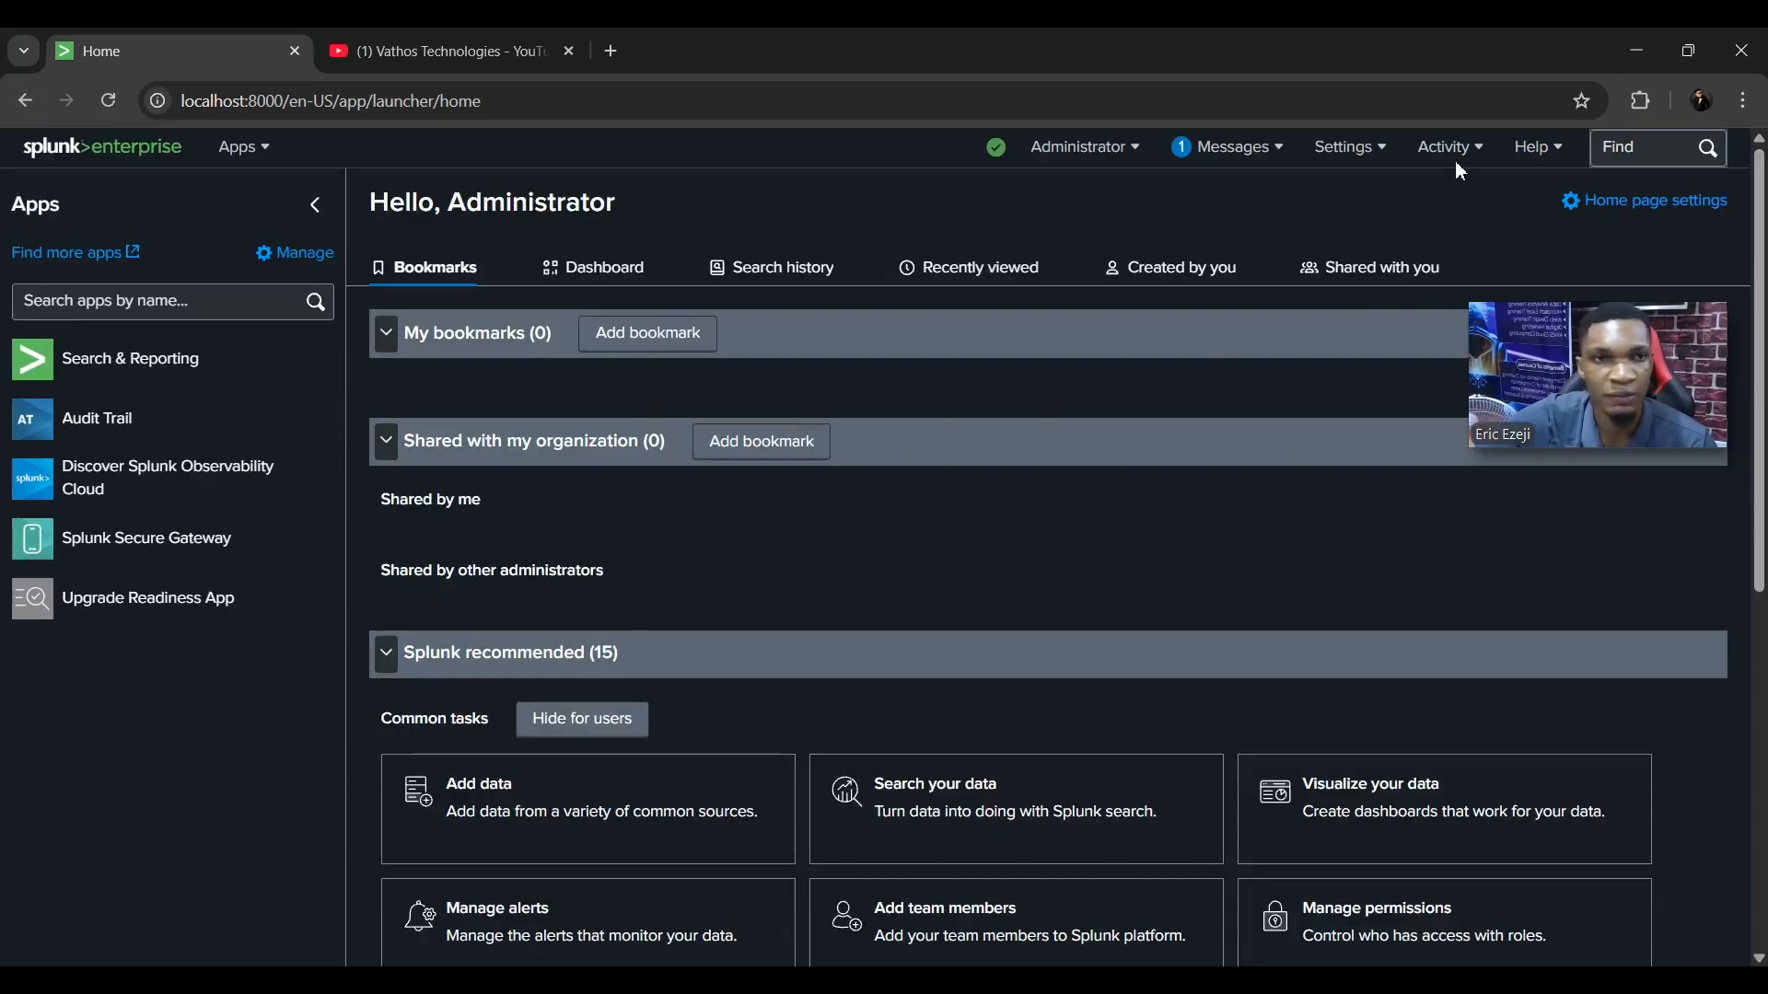
# - Reopen the Add Data page from the Splunk home page and bring up the upload, monitor and forward methods
pyautogui.click(1350, 147)
pyautogui.click(1163, 262)
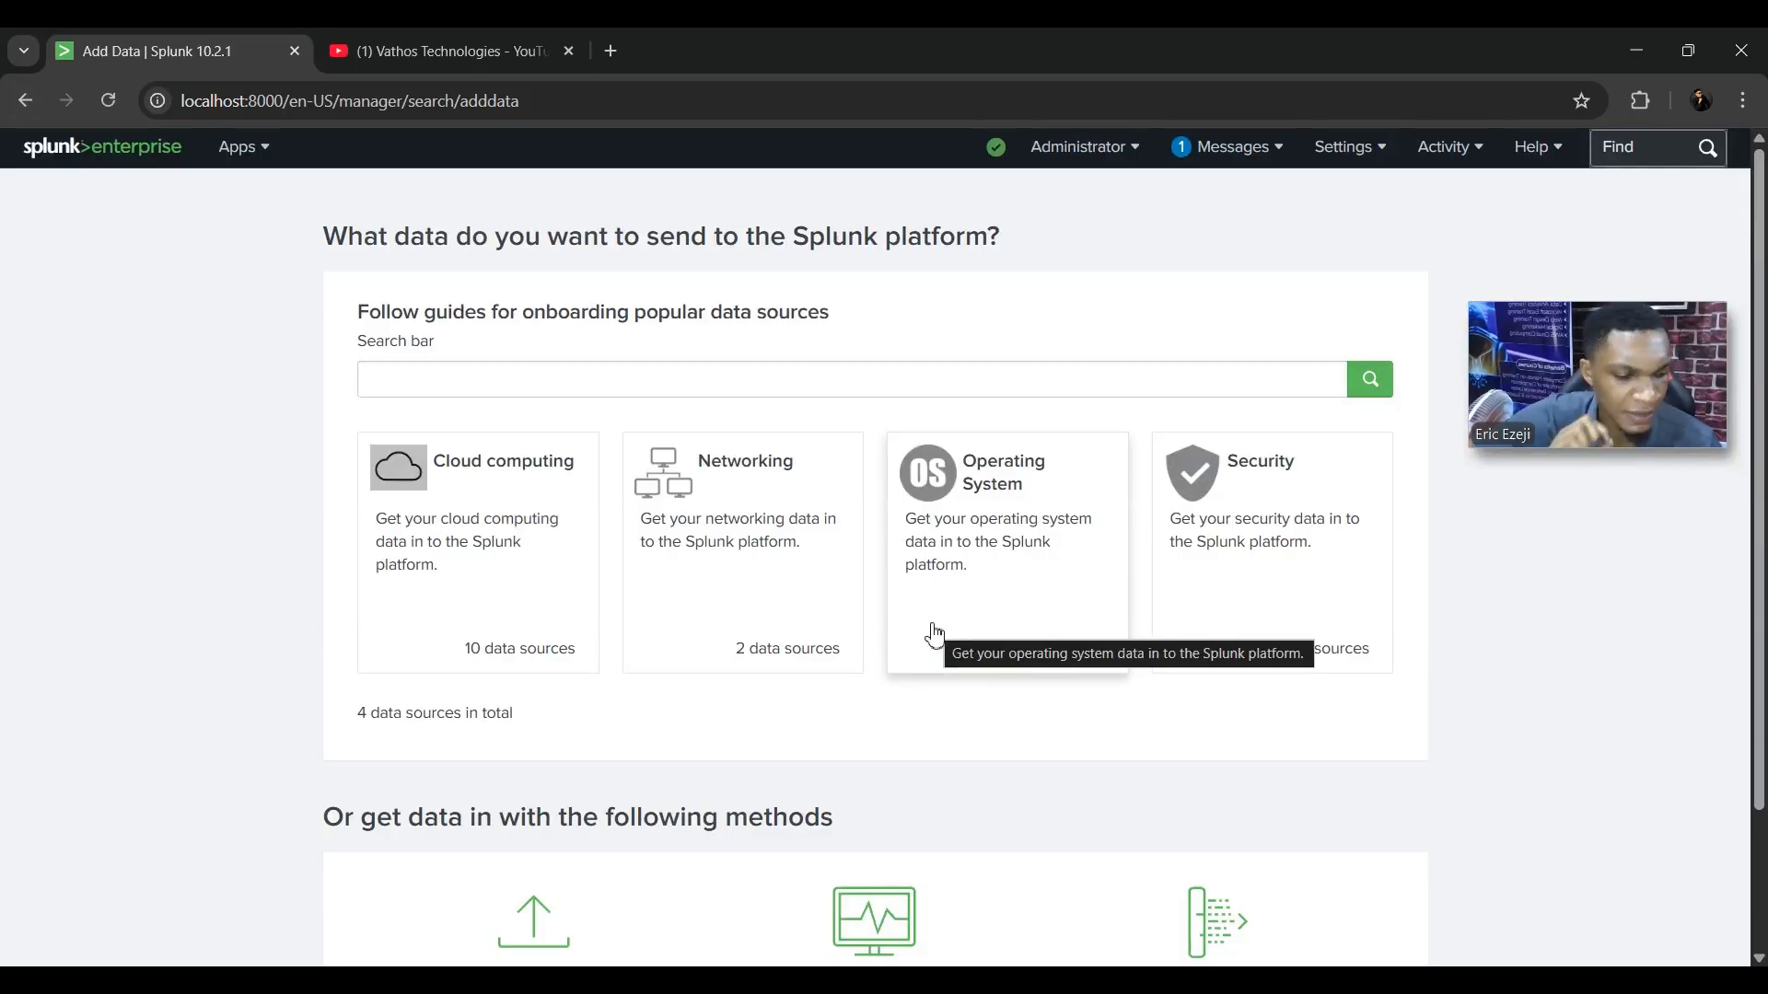
pyautogui.scroll(-2, 935, 635)
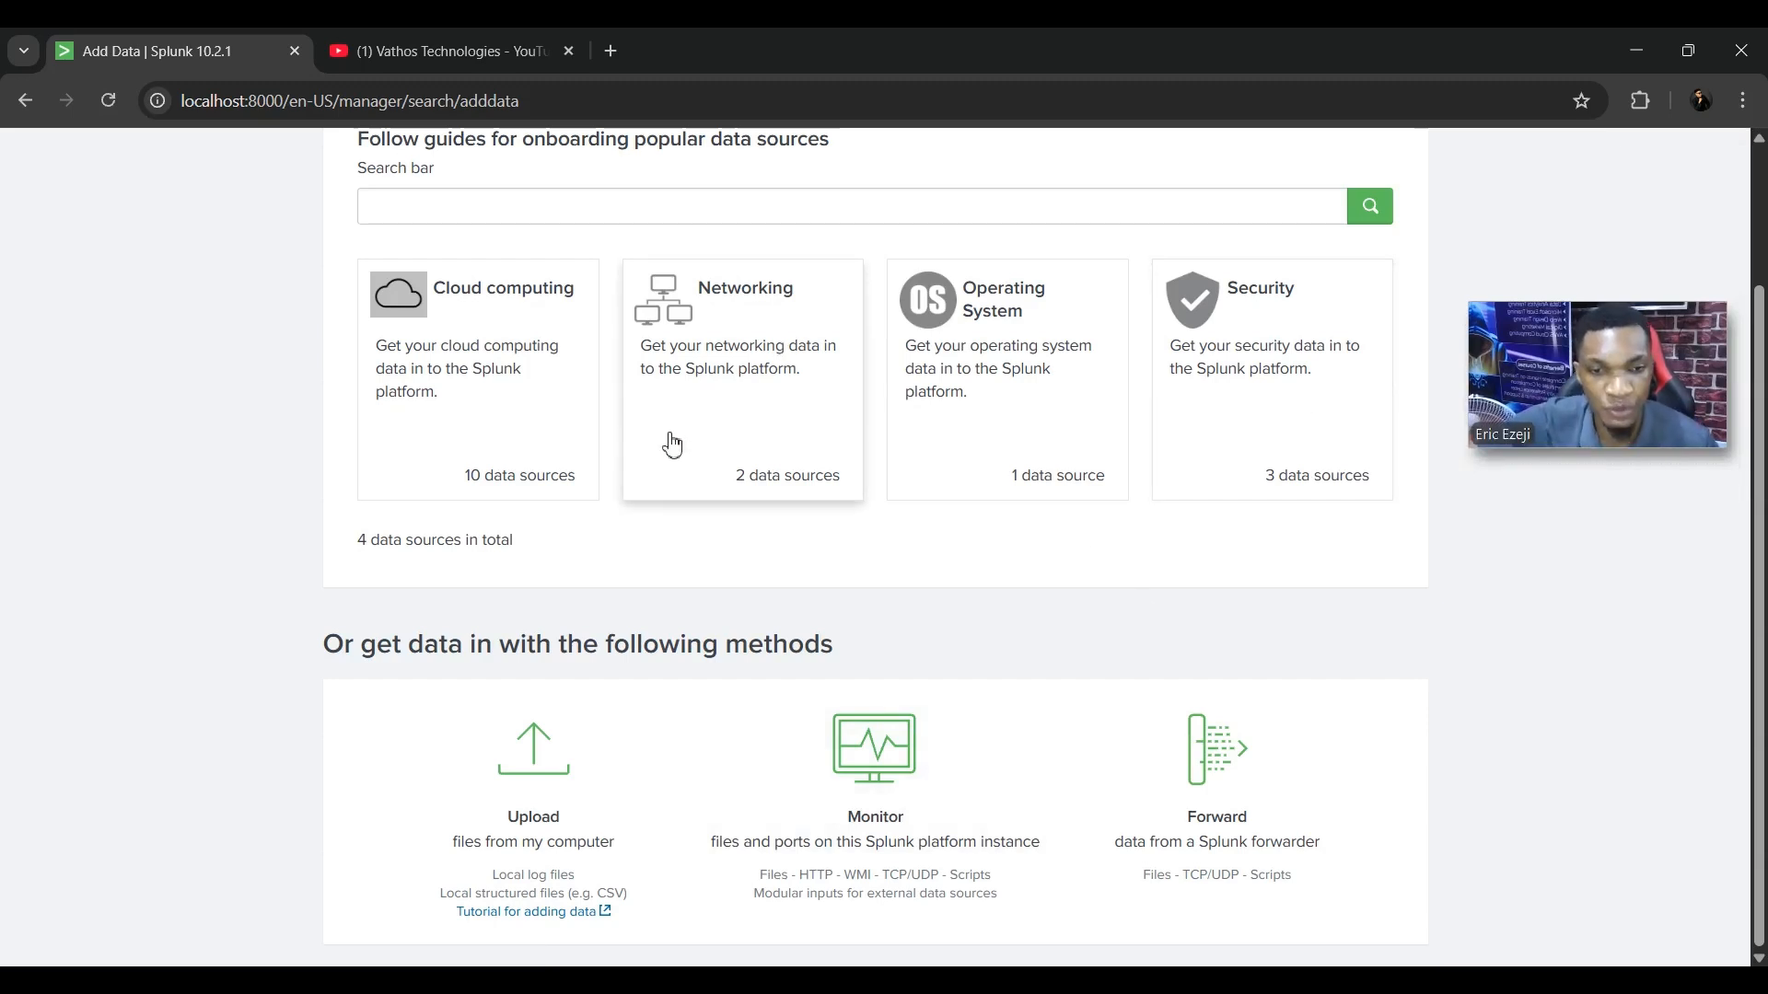
# - Switch to File Explorer and locate the linux_auth_logs_full(balanced) CSV file in the Downloads folder
pyautogui.click(1089, 980)
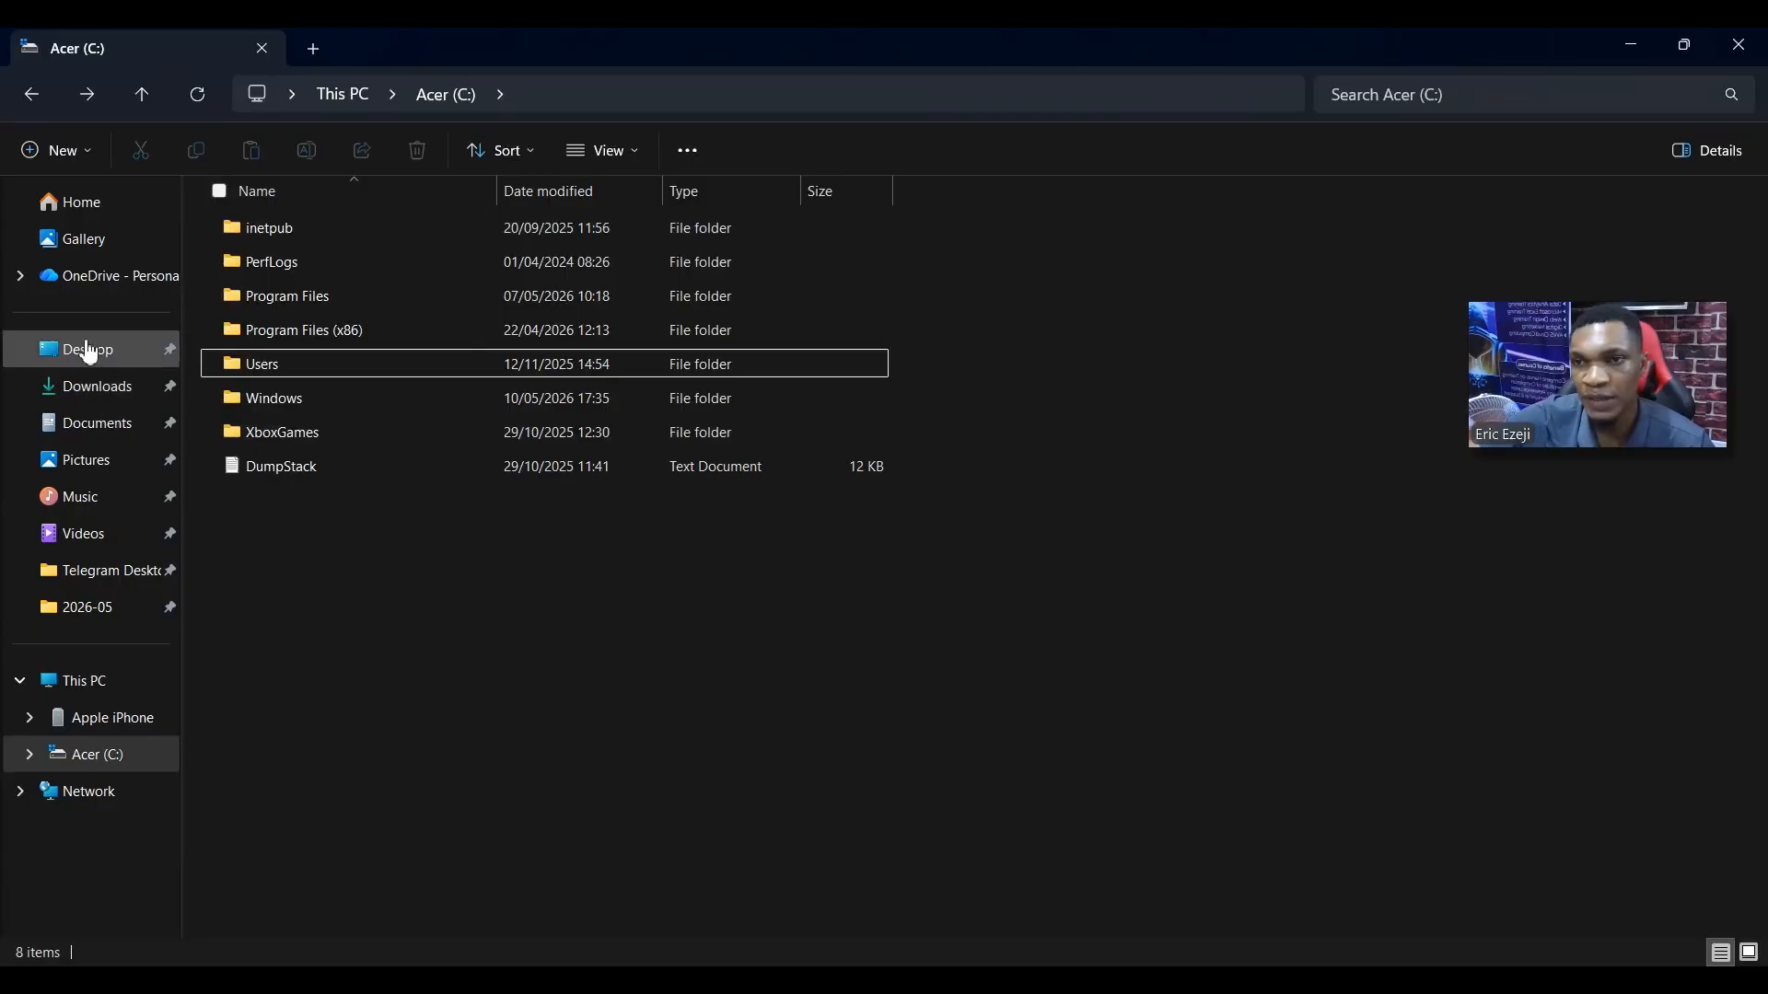
pyautogui.click(103, 388)
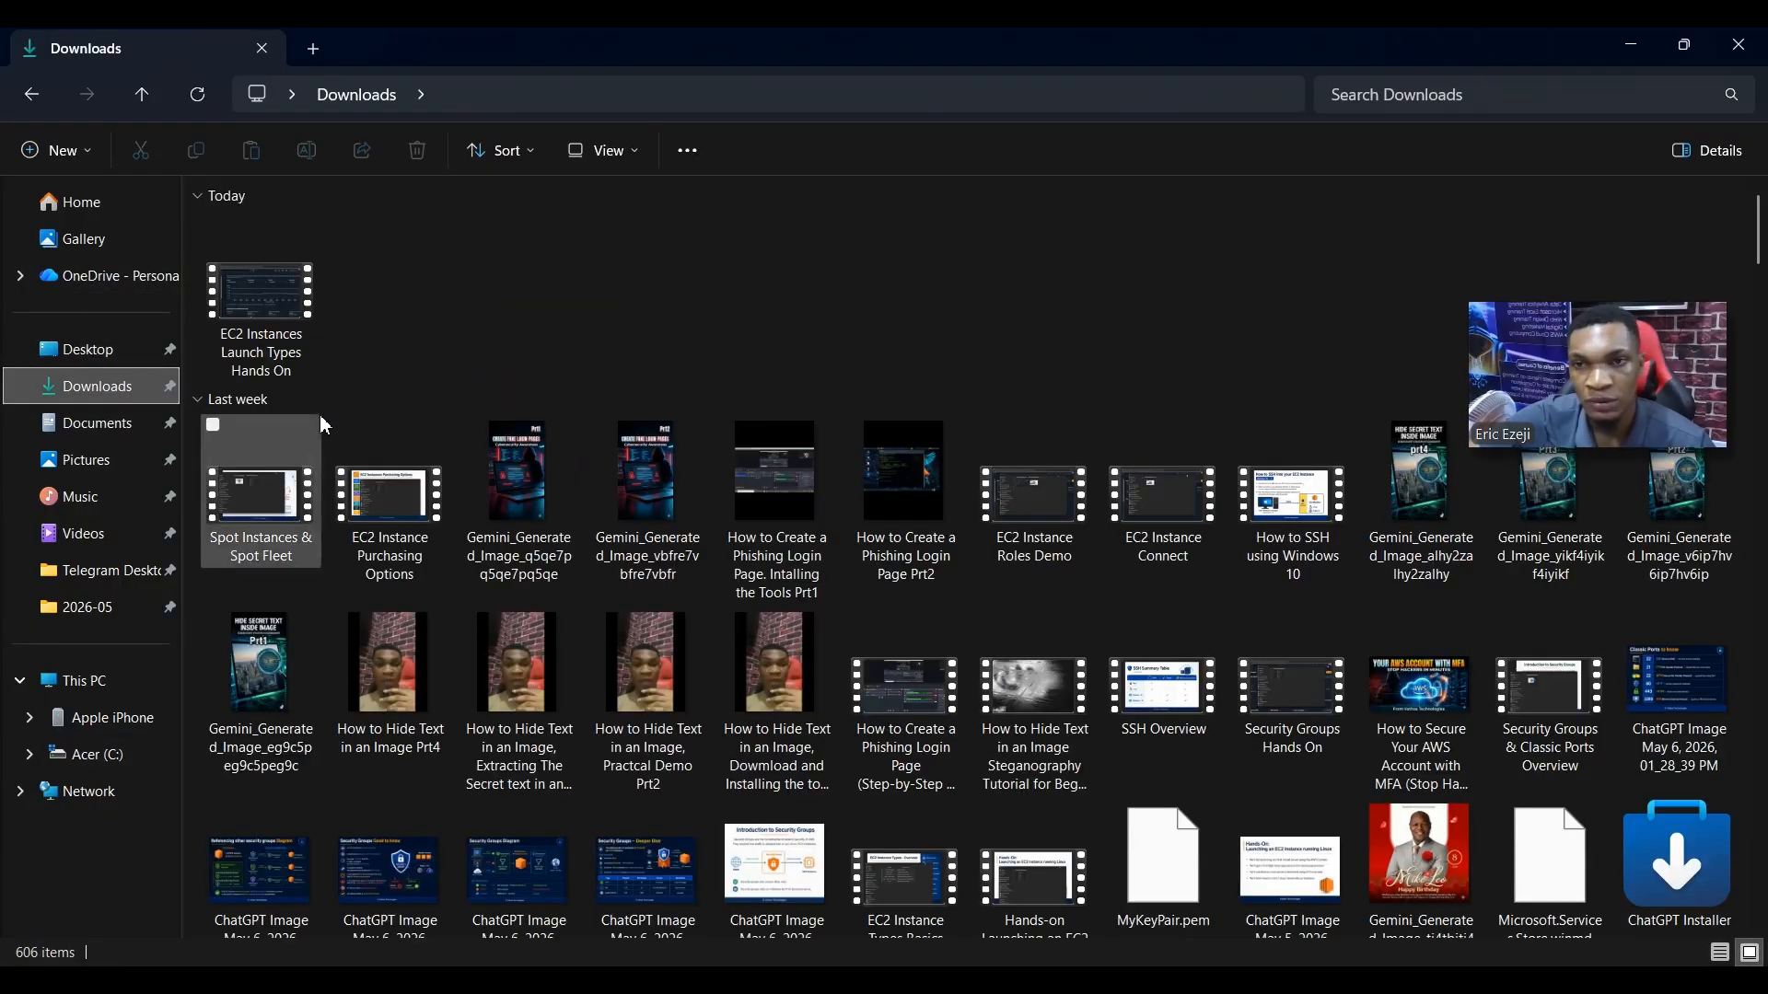
pyautogui.scroll(-8, 319, 415)
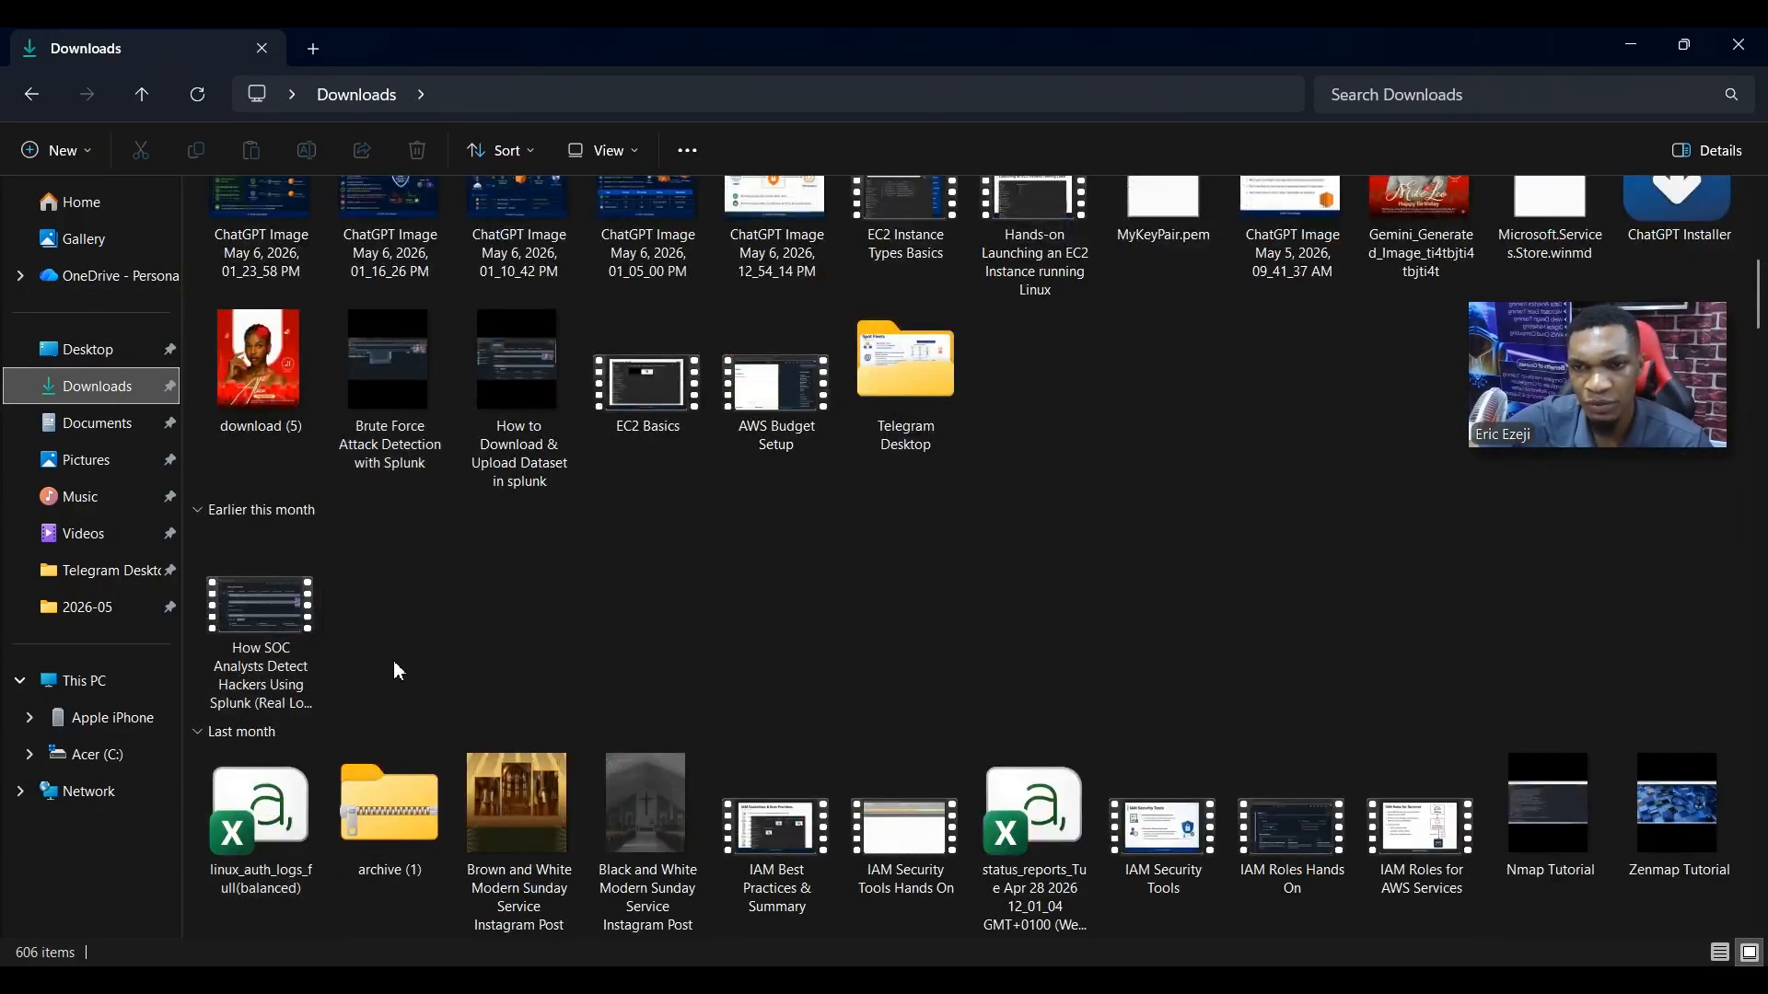
pyautogui.scroll(-10, 394, 661)
pyautogui.scroll(4, 428, 637)
pyautogui.scroll(4, 406, 647)
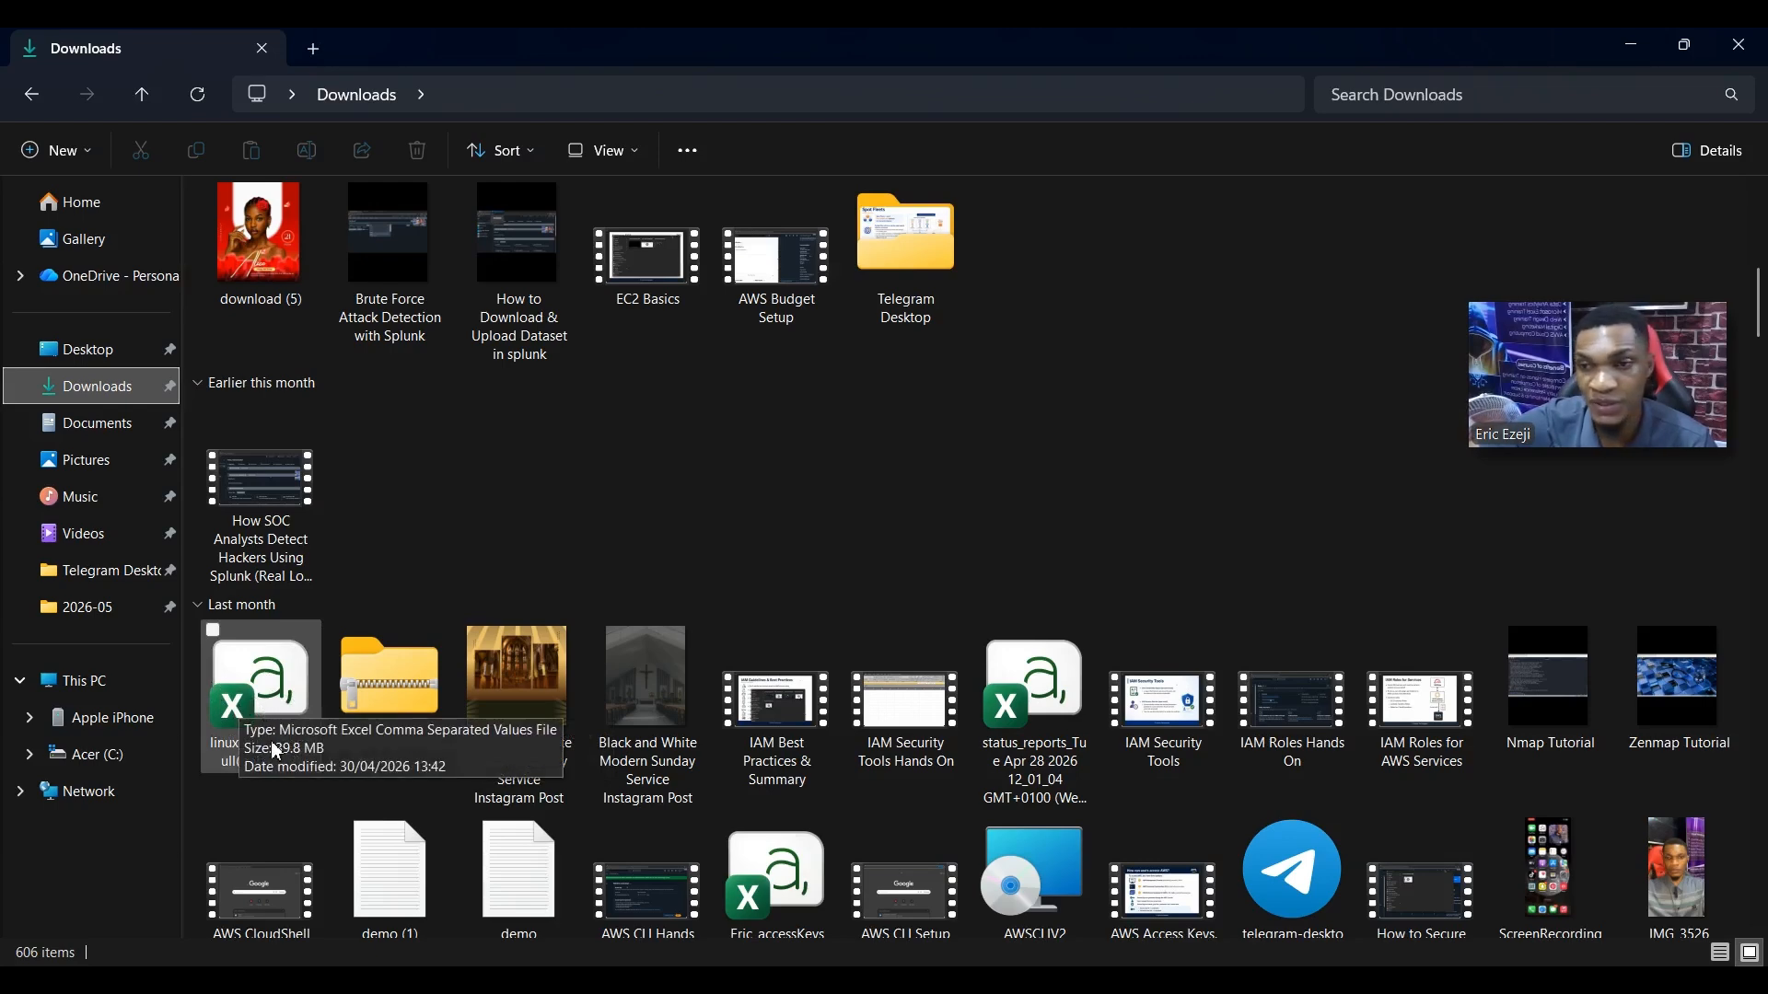
# - Create a folder named Splunk-logs in the root of the Acer (C:) drive
pyautogui.click(91, 692)
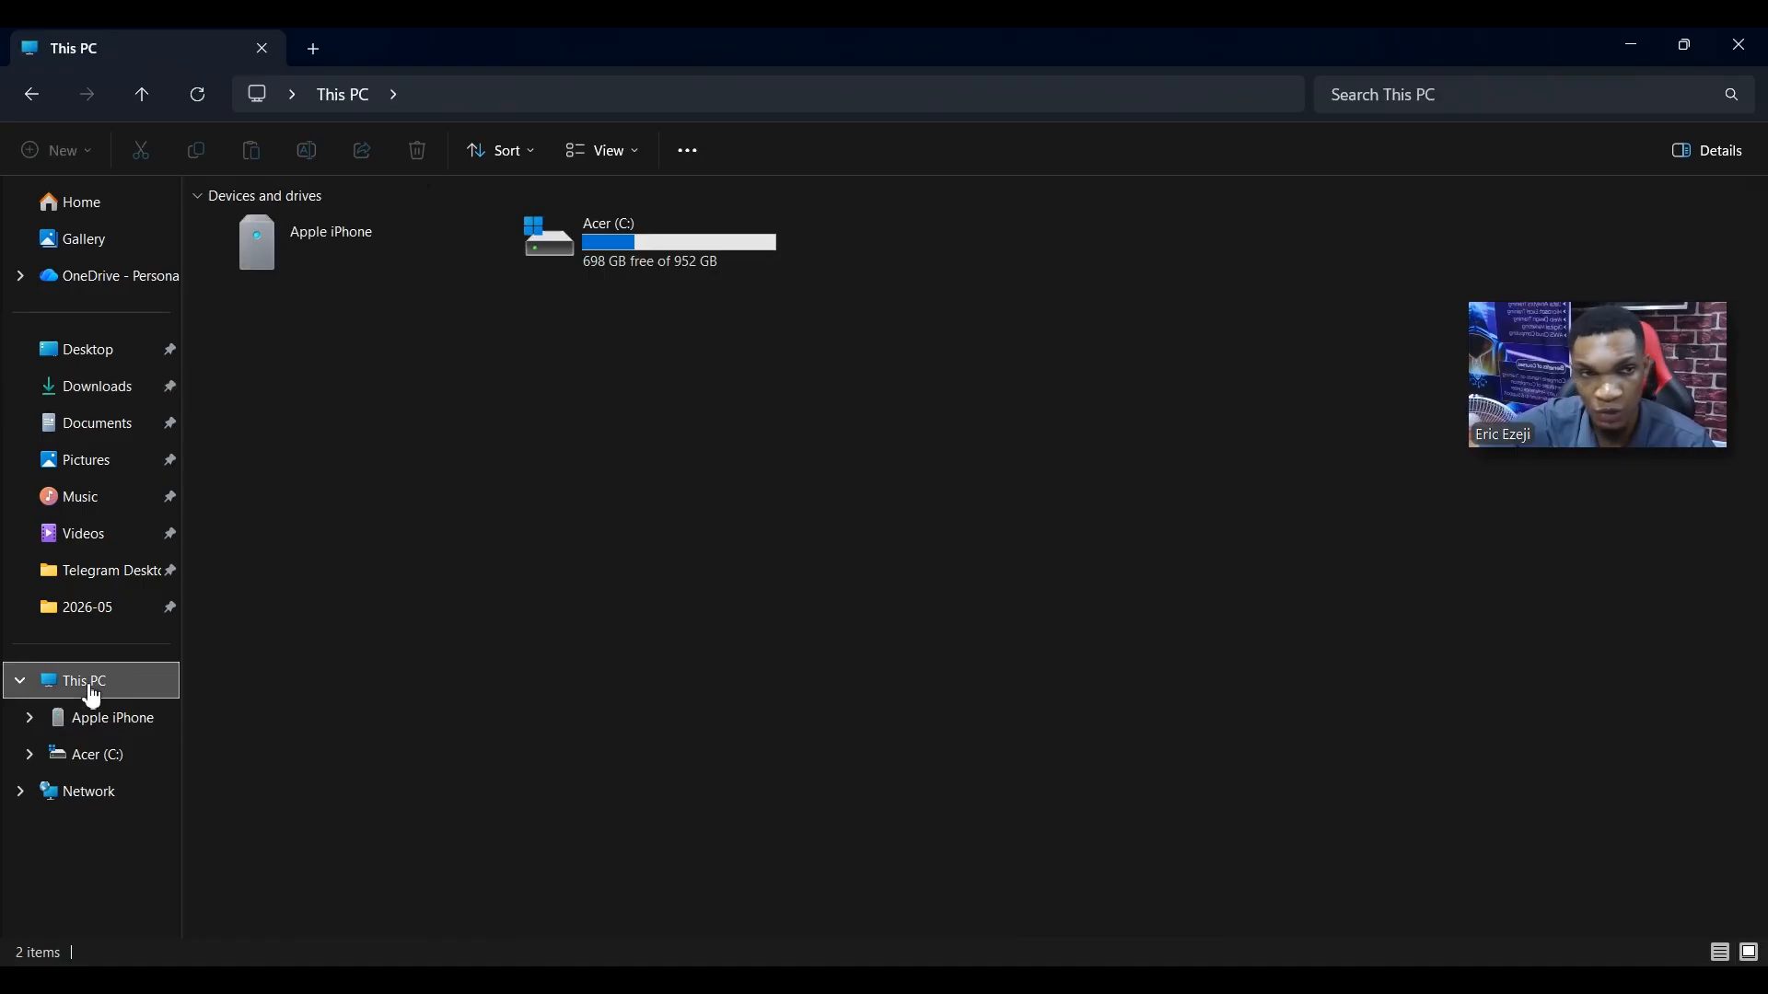
pyautogui.doubleClick(611, 261)
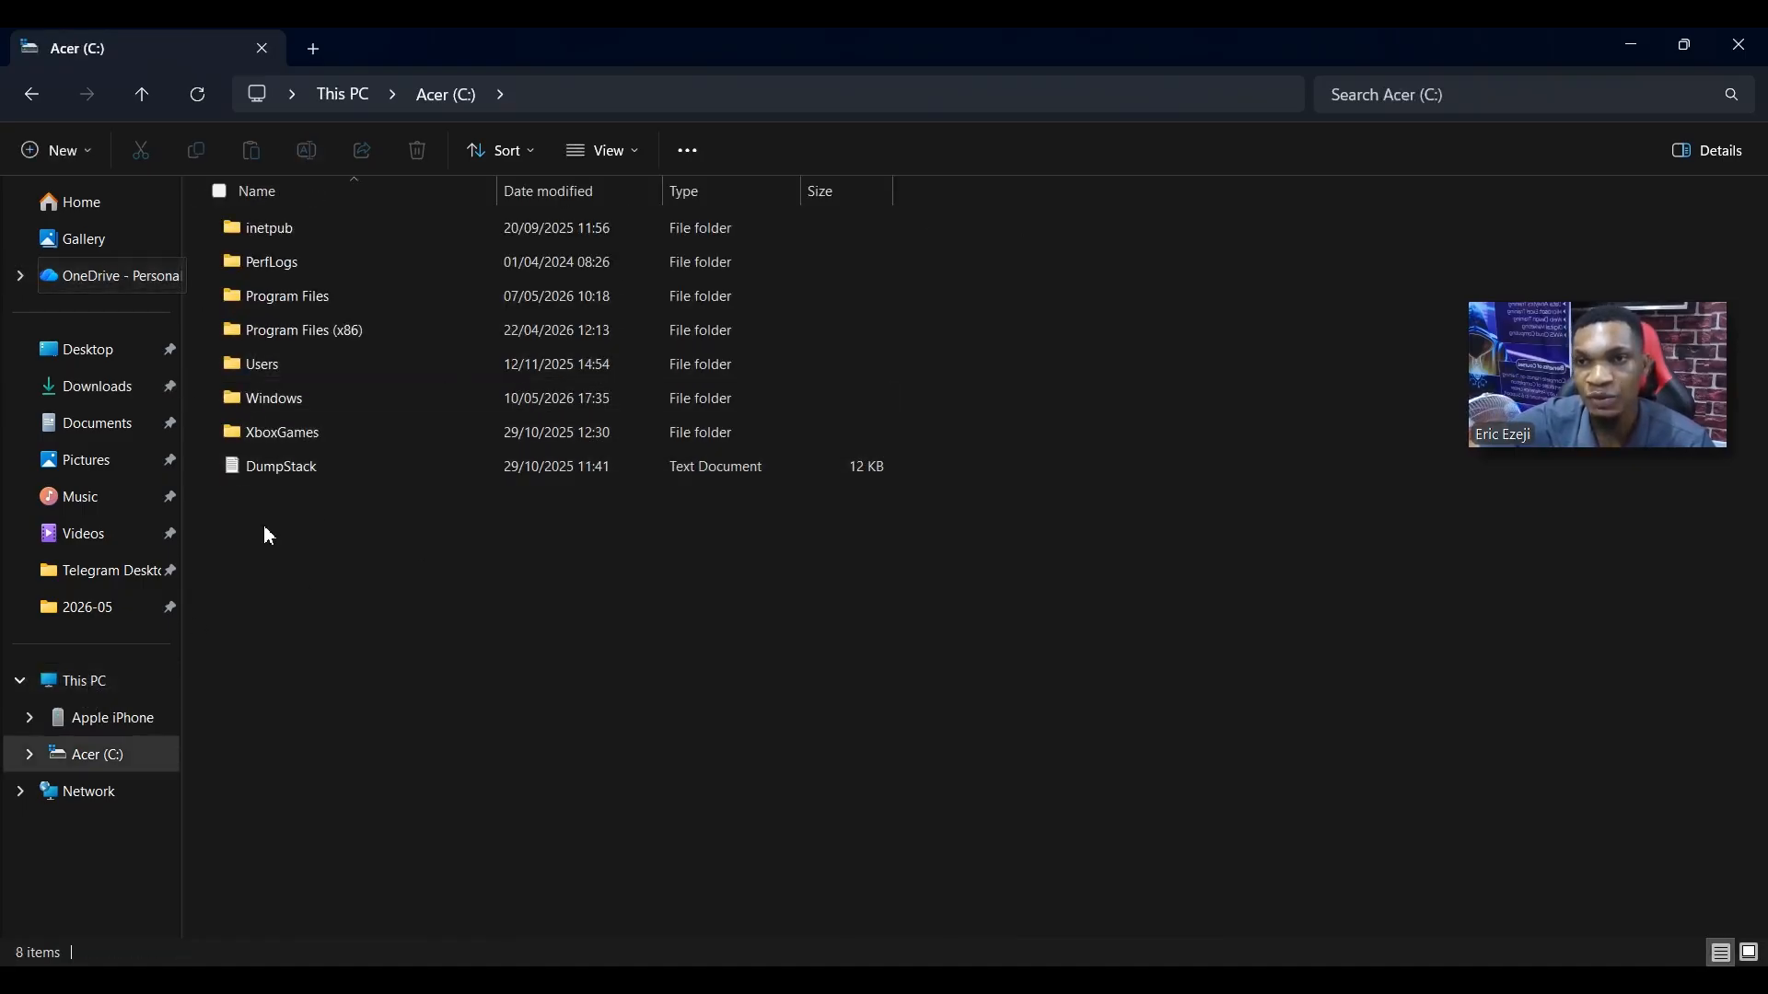
pyautogui.rightClick(337, 590)
pyautogui.click(338, 595)
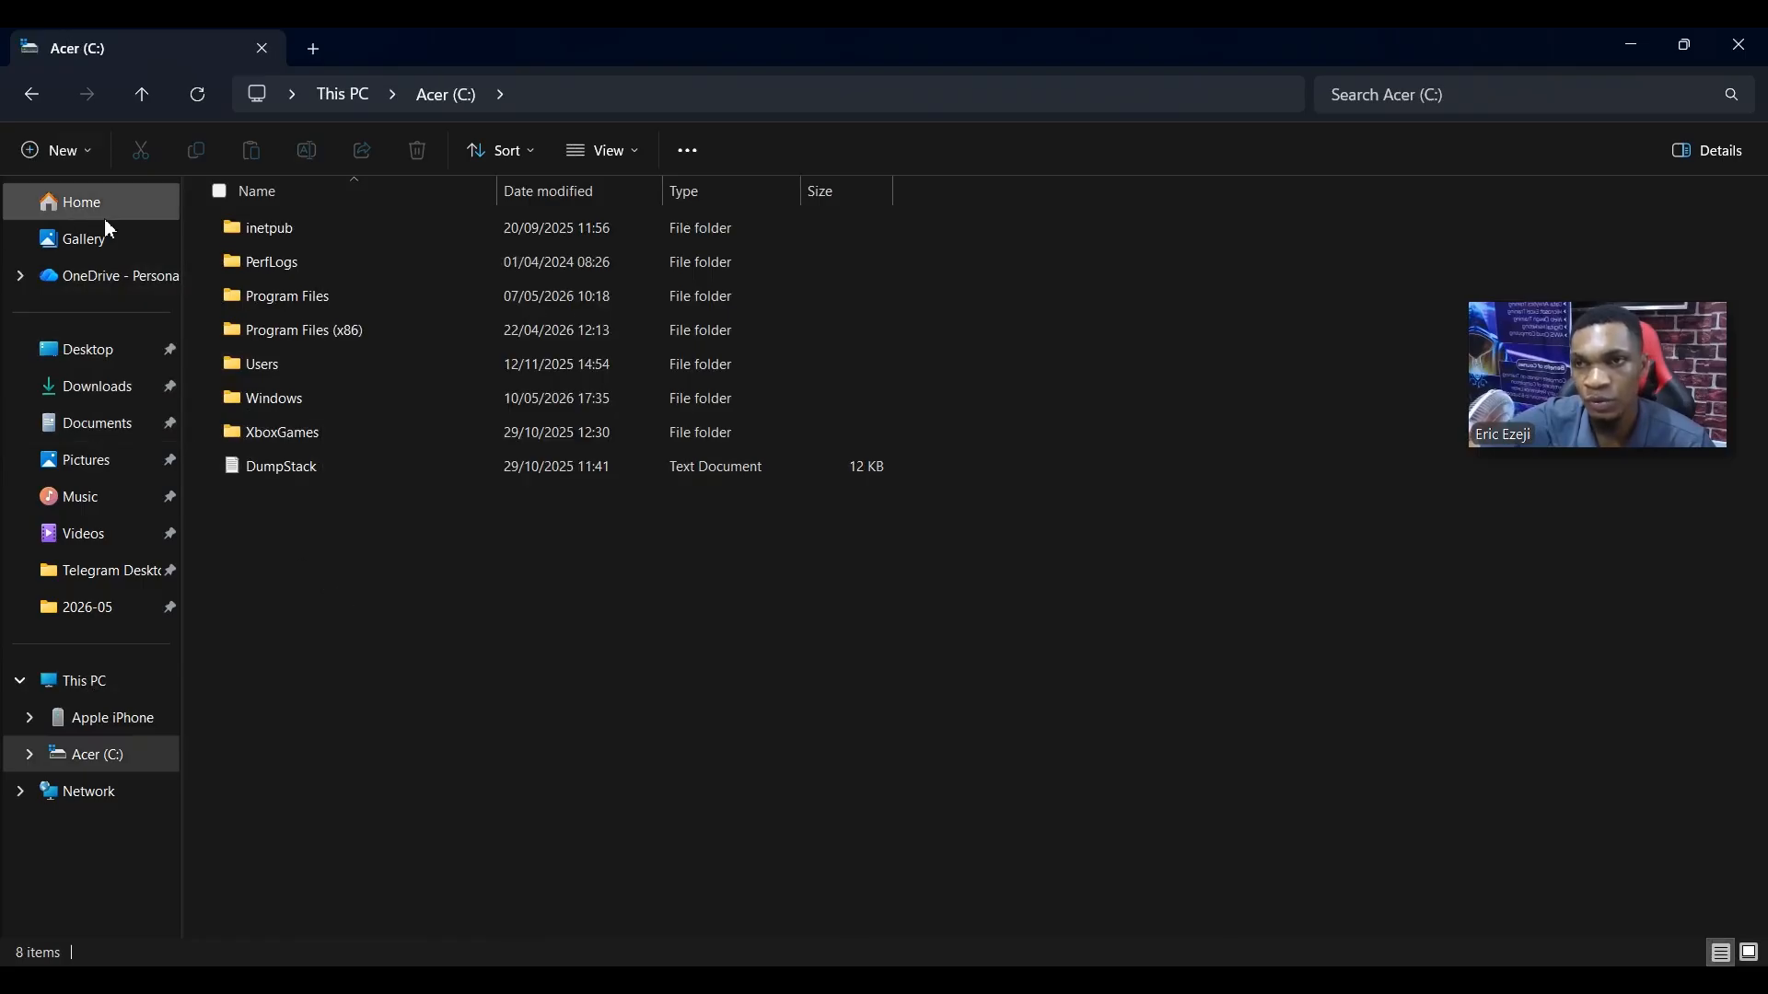
pyautogui.click(78, 161)
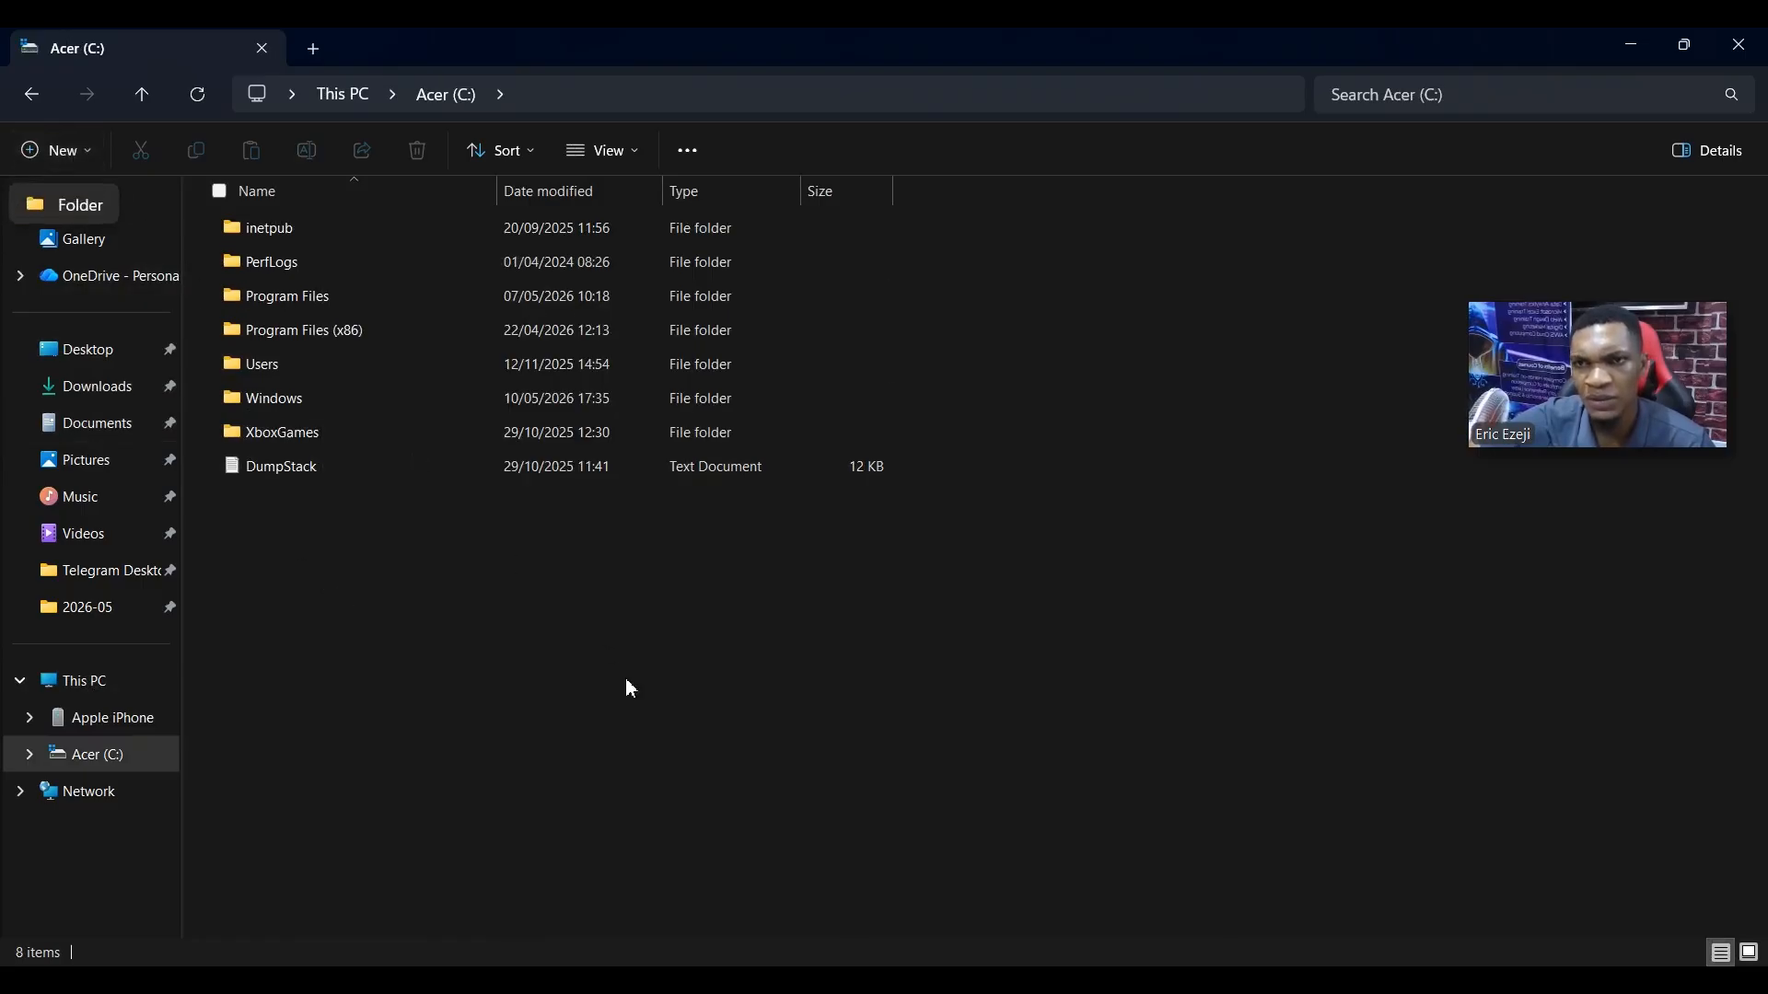
pyautogui.click(69, 204)
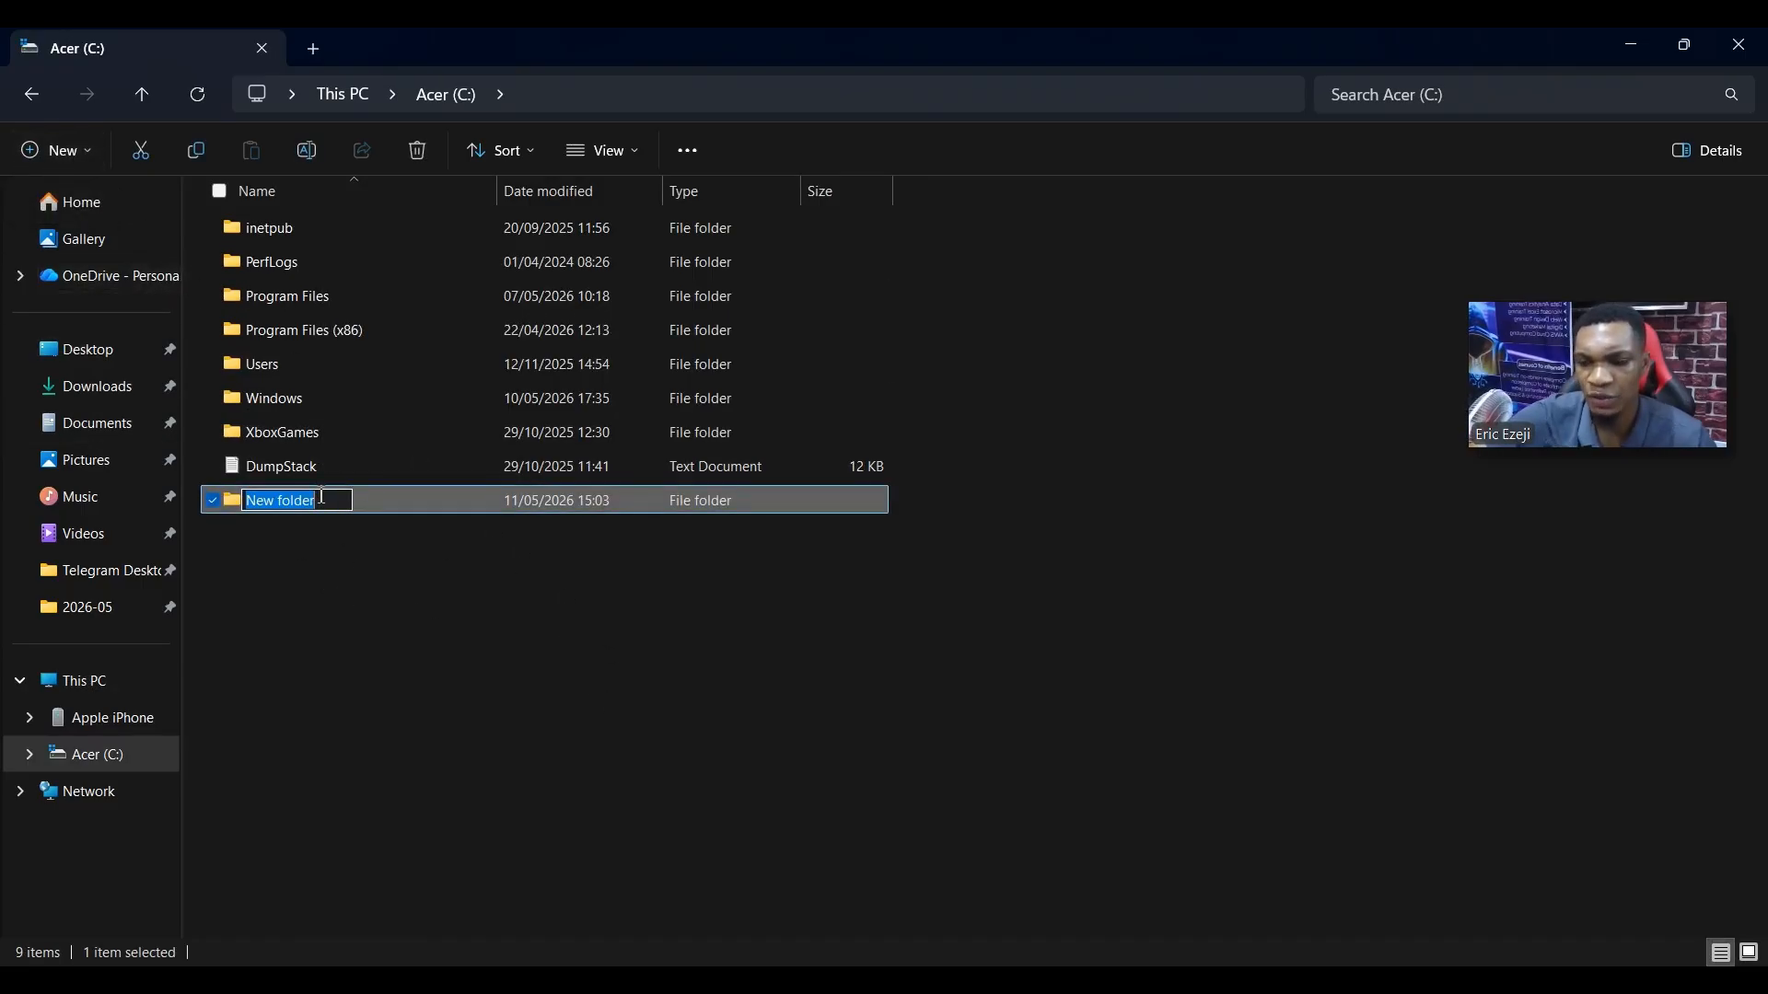
pyautogui.press('capslock')
pyautogui.write('S')
pyautogui.press('capslock')
pyautogui.write('plu')
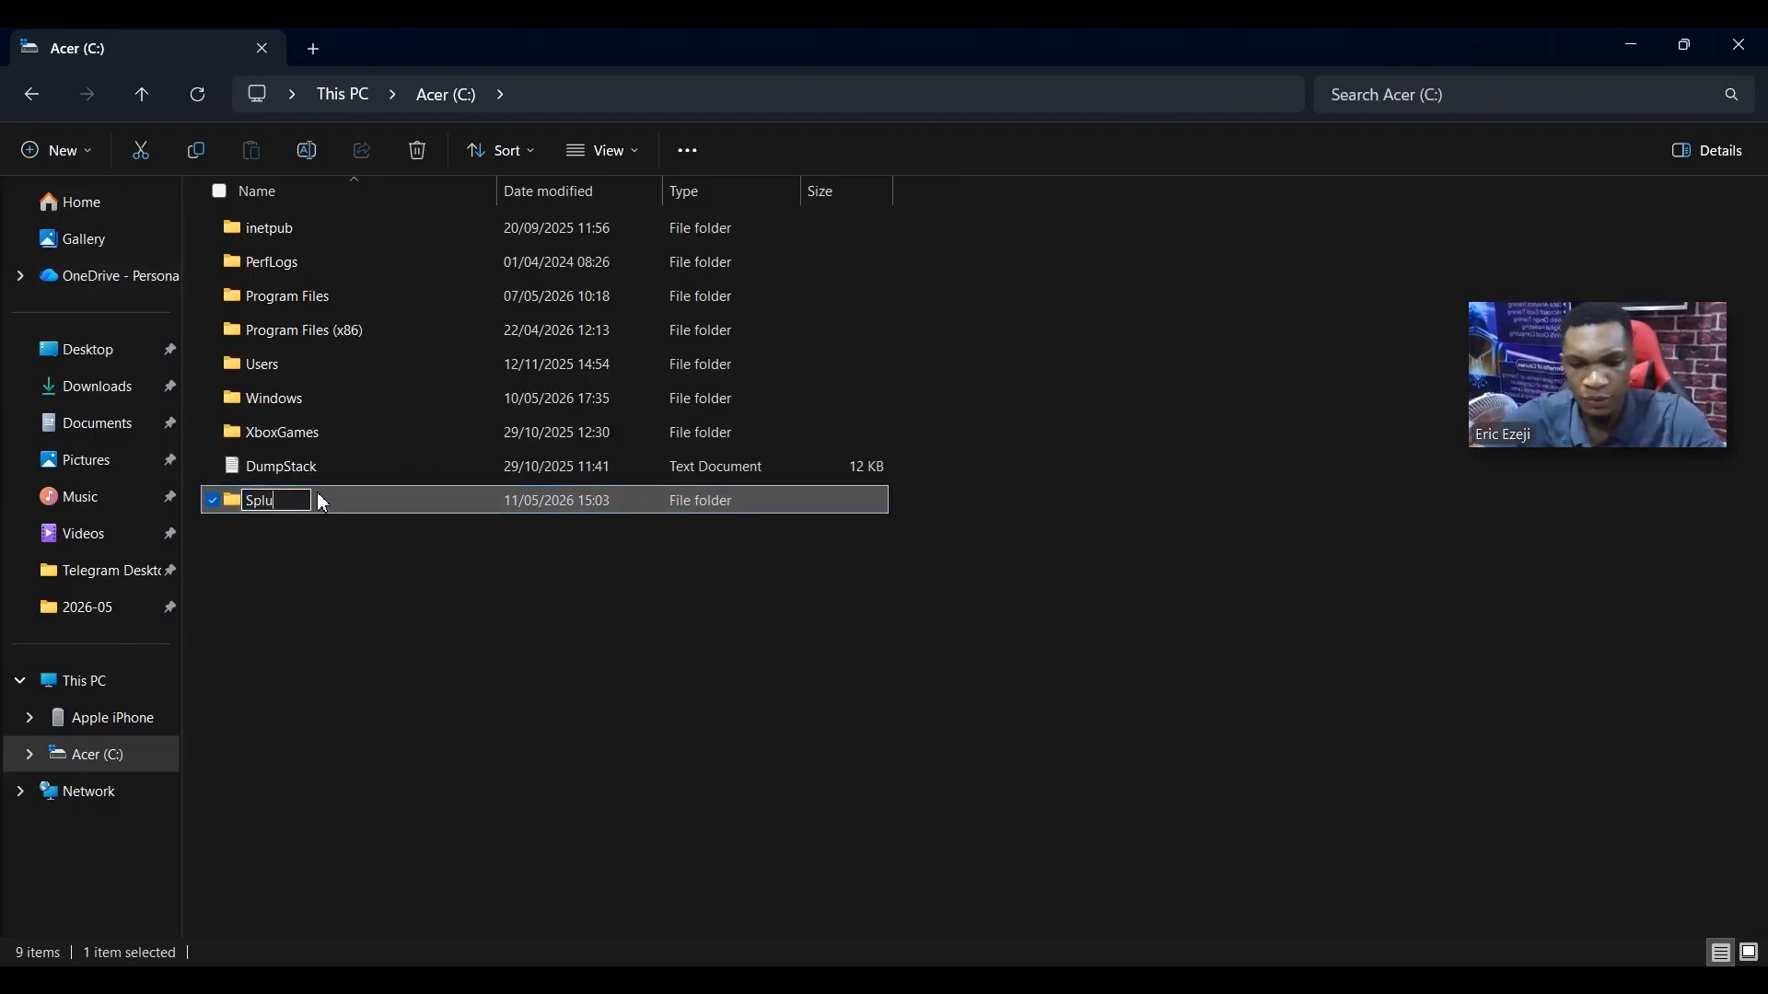
pyautogui.write('nk')
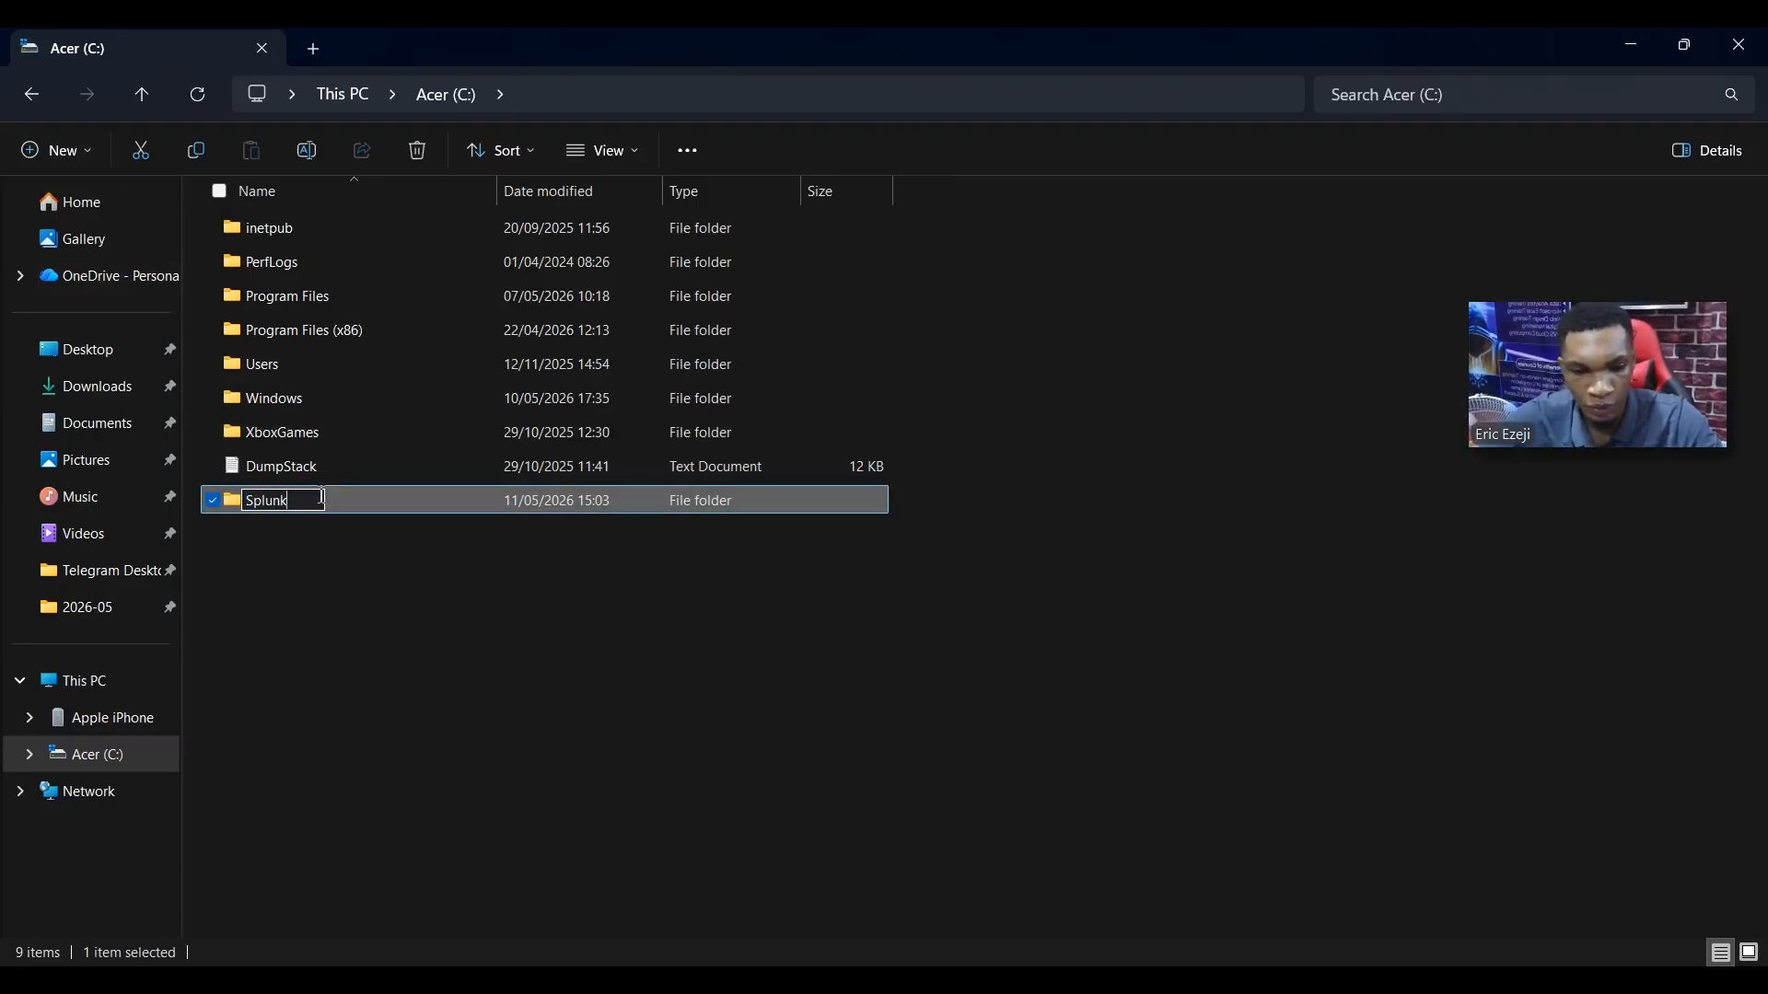
pyautogui.write('-logs')
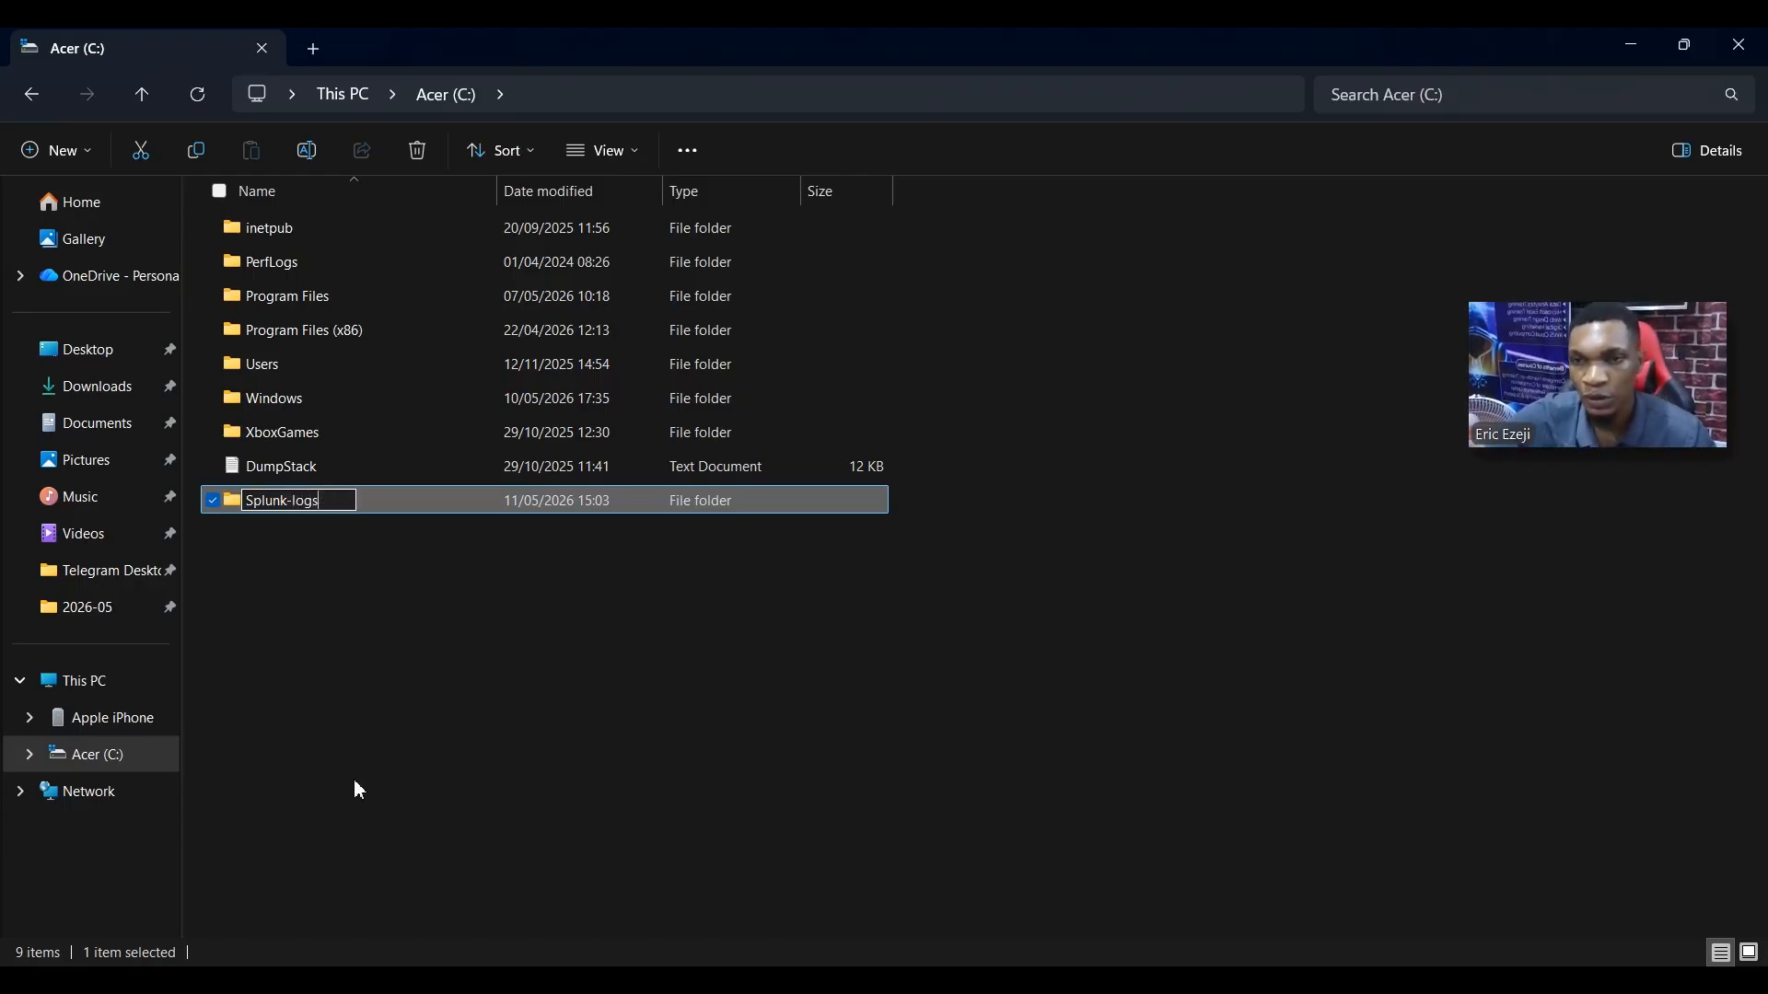
pyautogui.click(411, 716)
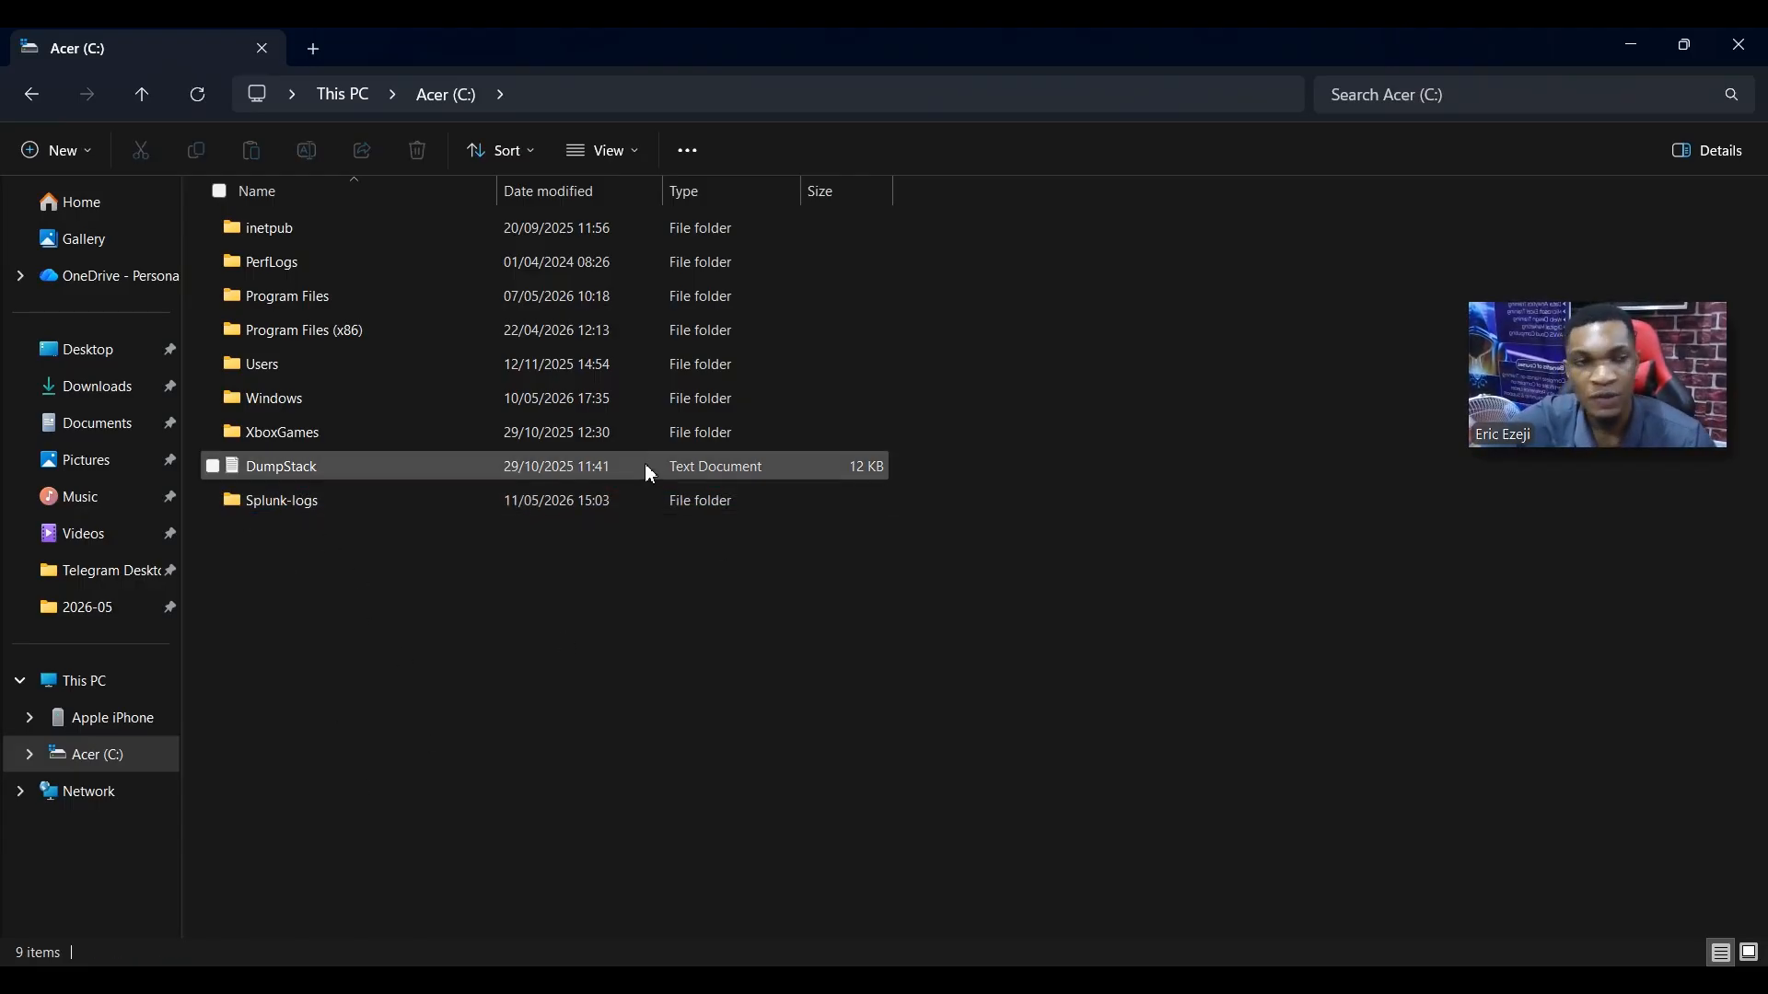
# - Copy the linux_auth_logs_full(balanced) CSV file from the Downloads folder
pyautogui.moveTo(1621, 343)
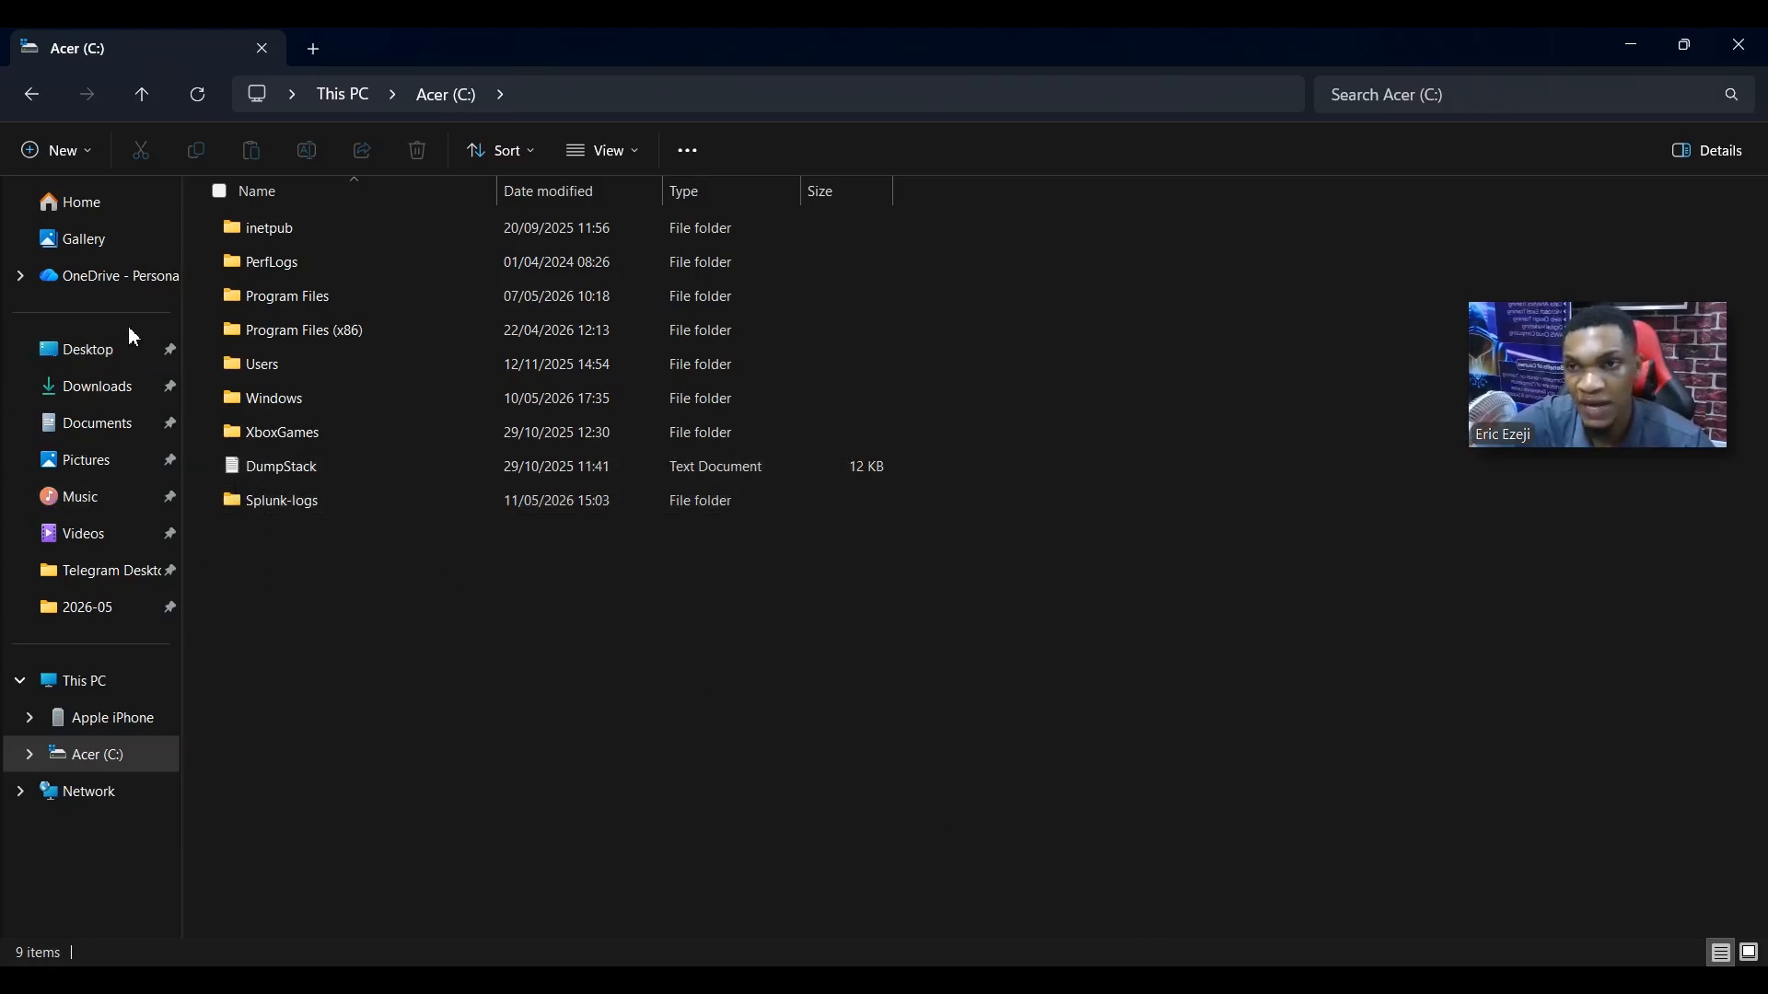
pyautogui.click(101, 387)
pyautogui.scroll(-6, 403, 557)
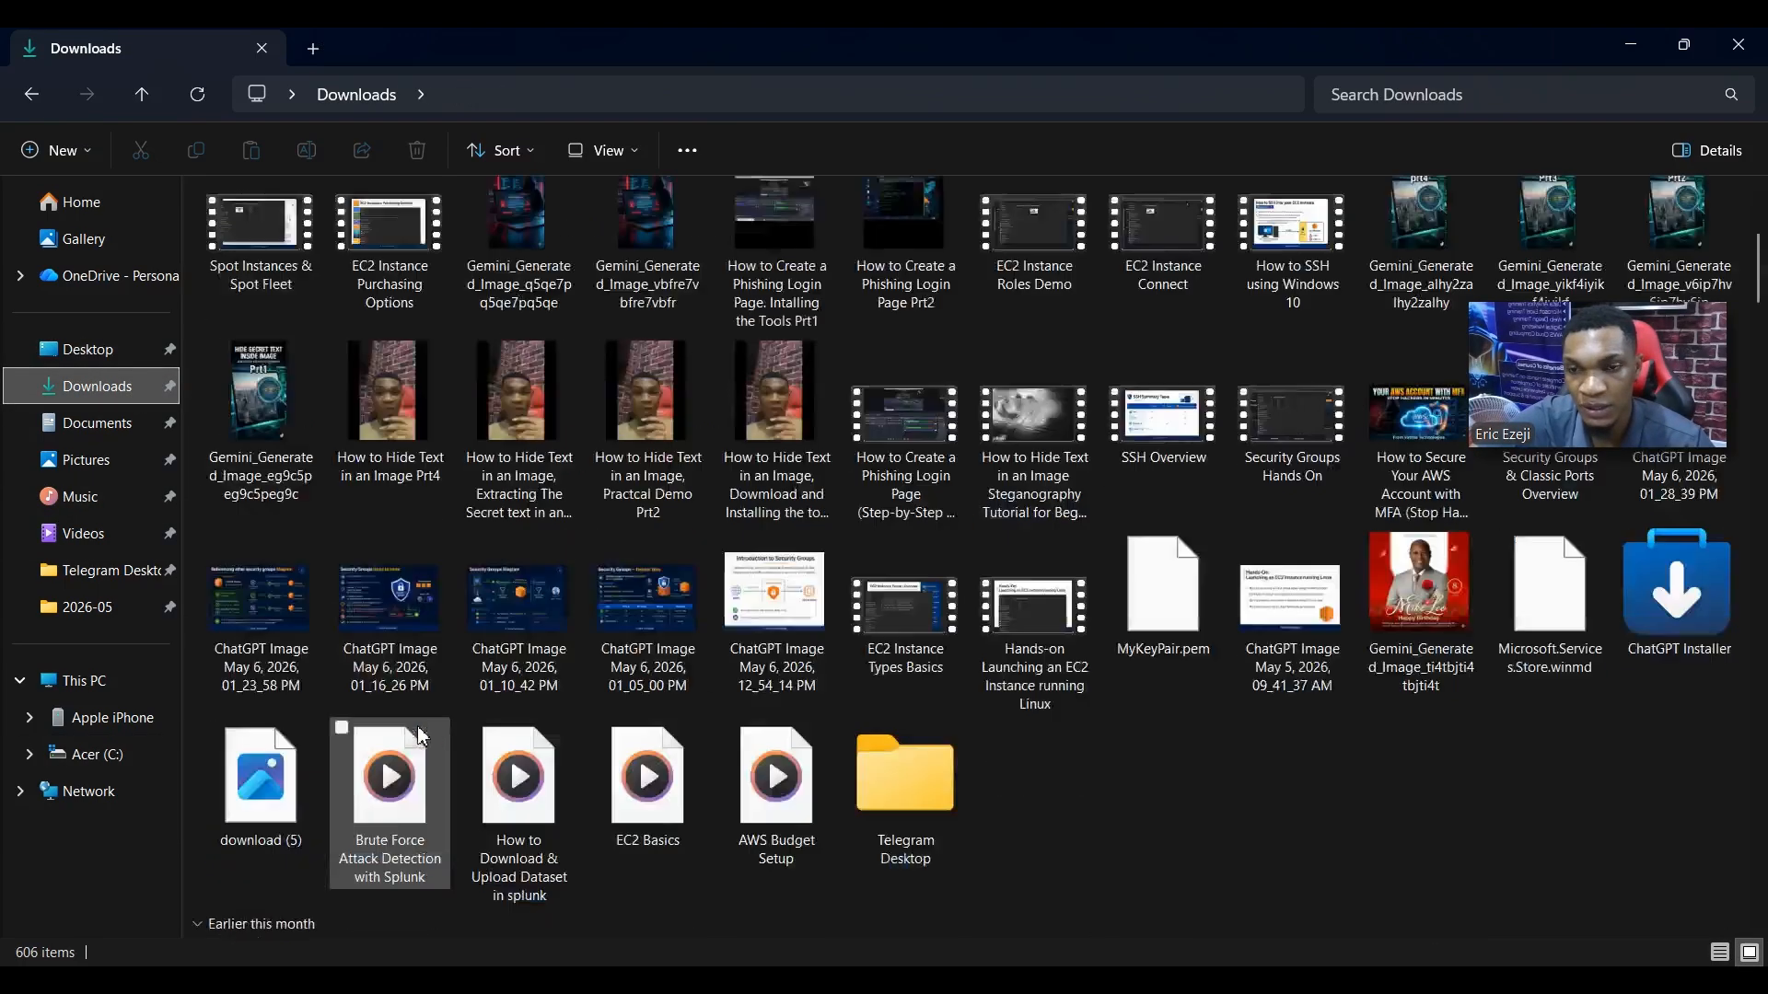
pyautogui.click(261, 820)
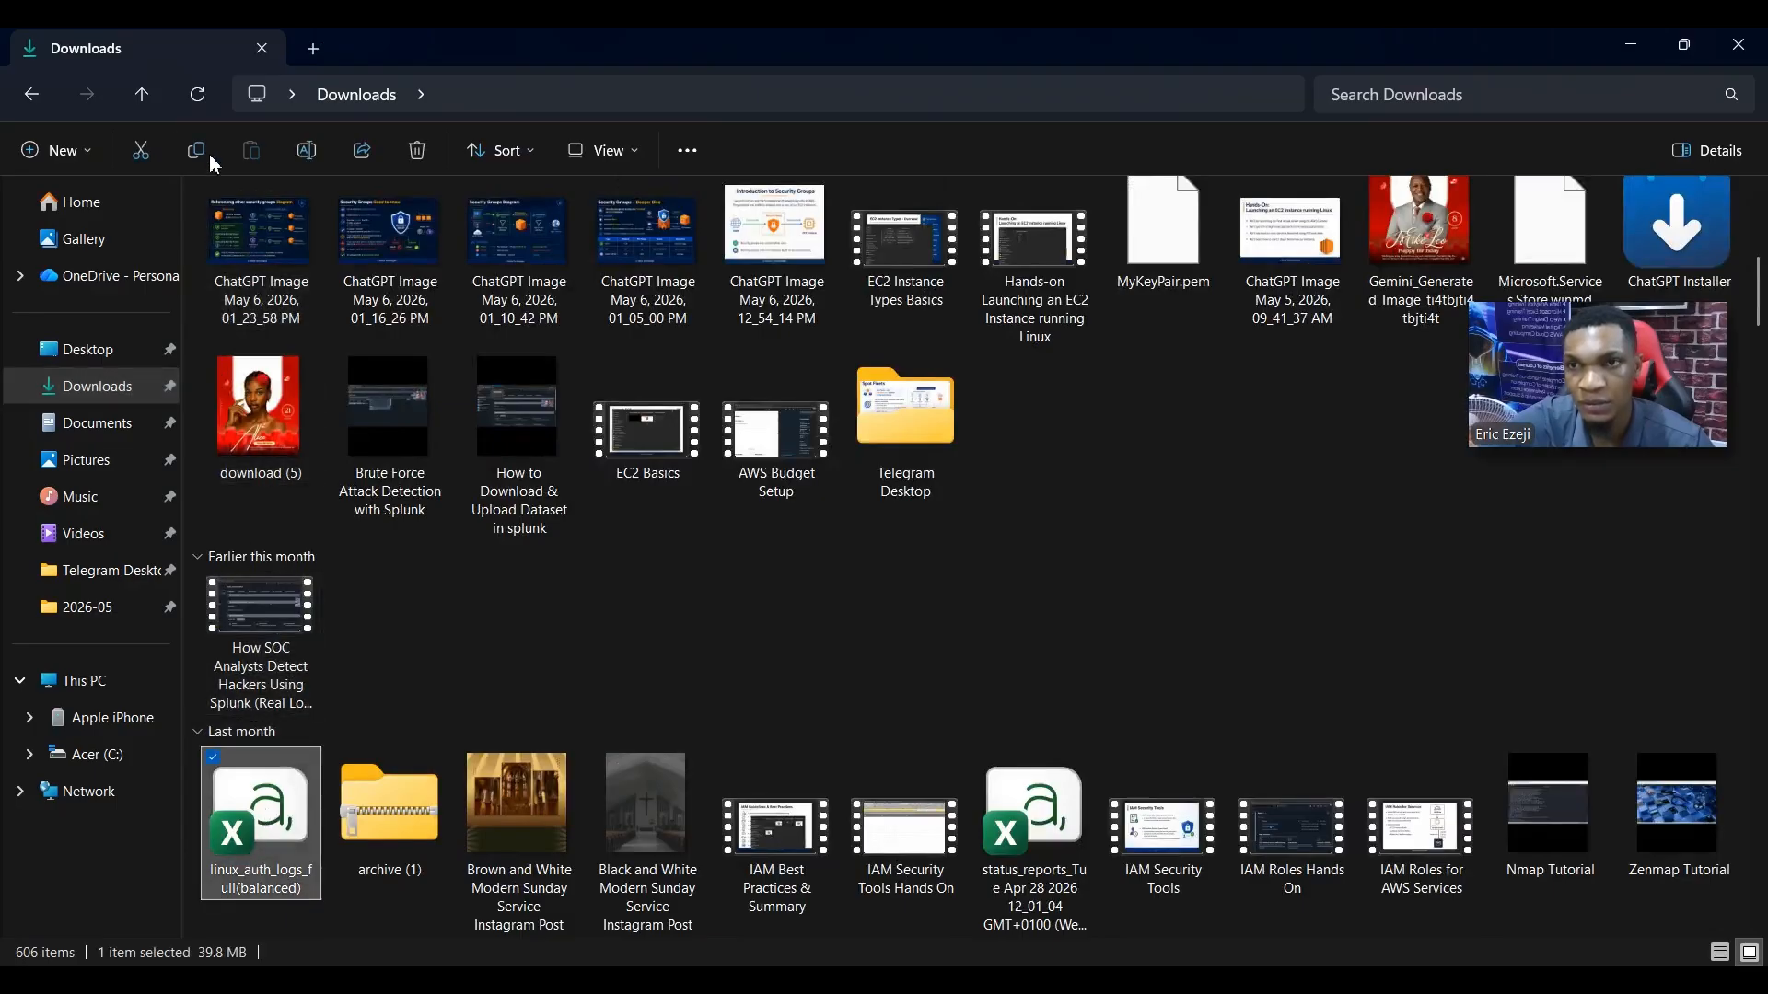
pyautogui.click(205, 152)
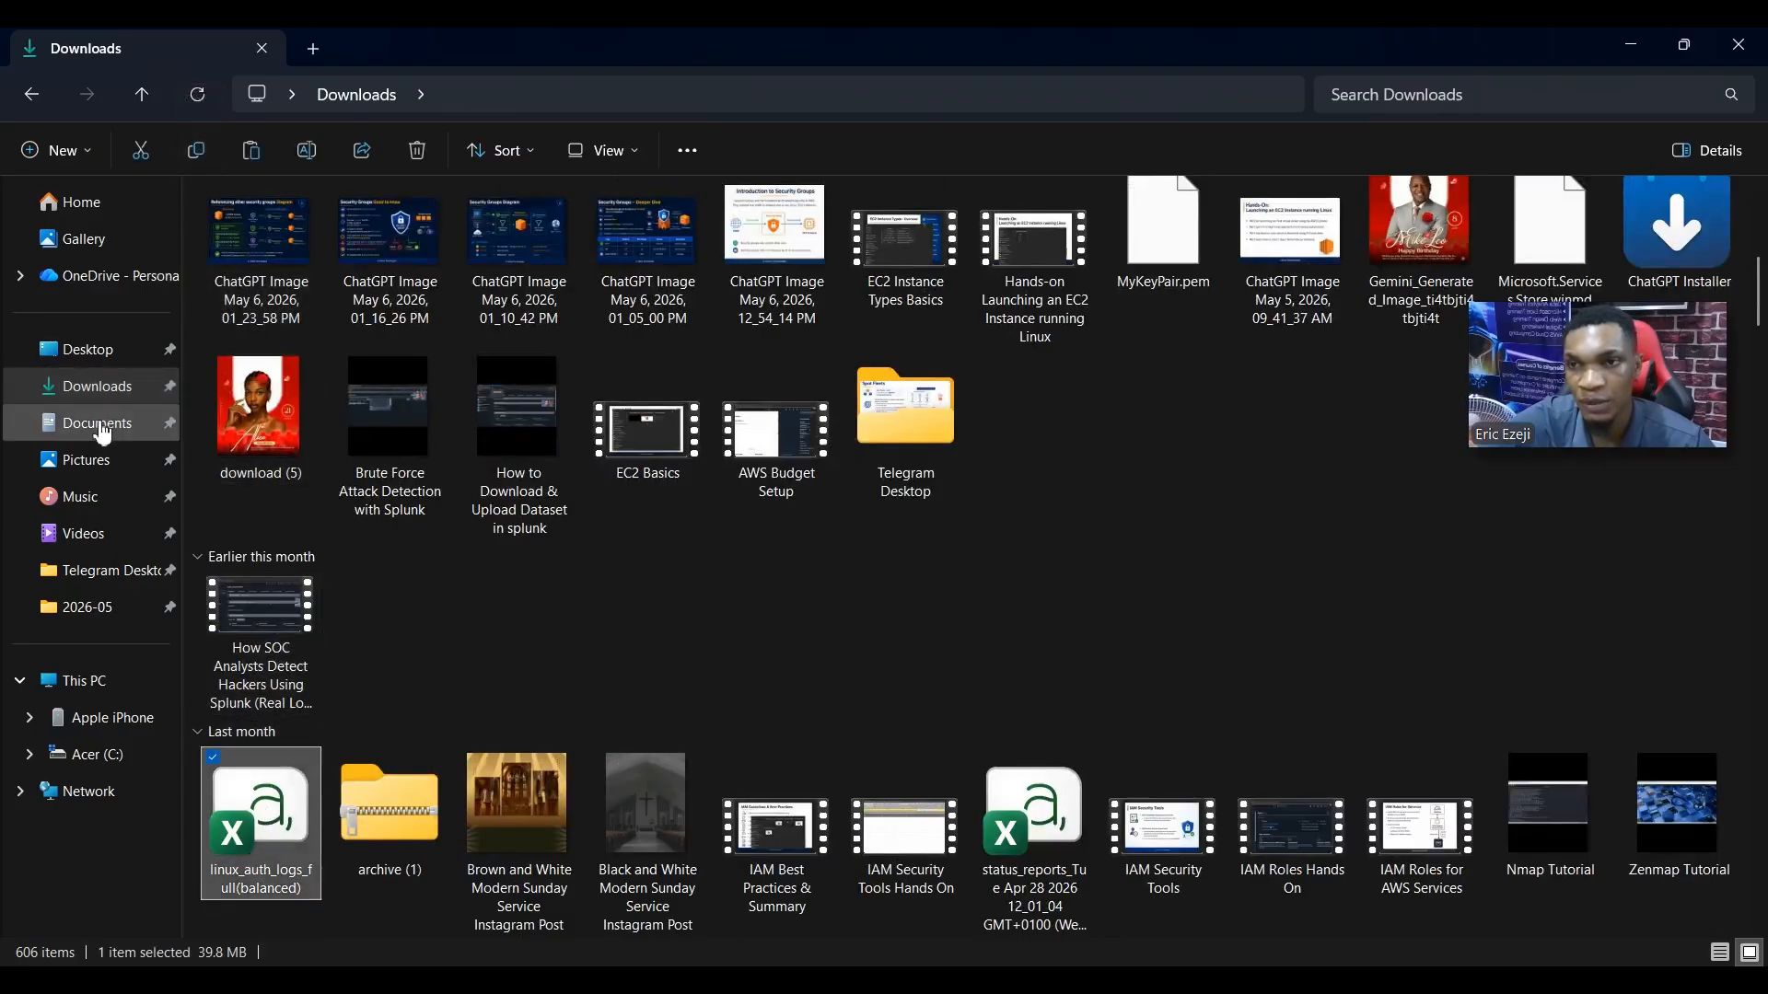
# - Paste the copied CSV file into the Splunk-logs folder on the Acer (C:) drive
pyautogui.click(73, 681)
pyautogui.doubleClick(532, 239)
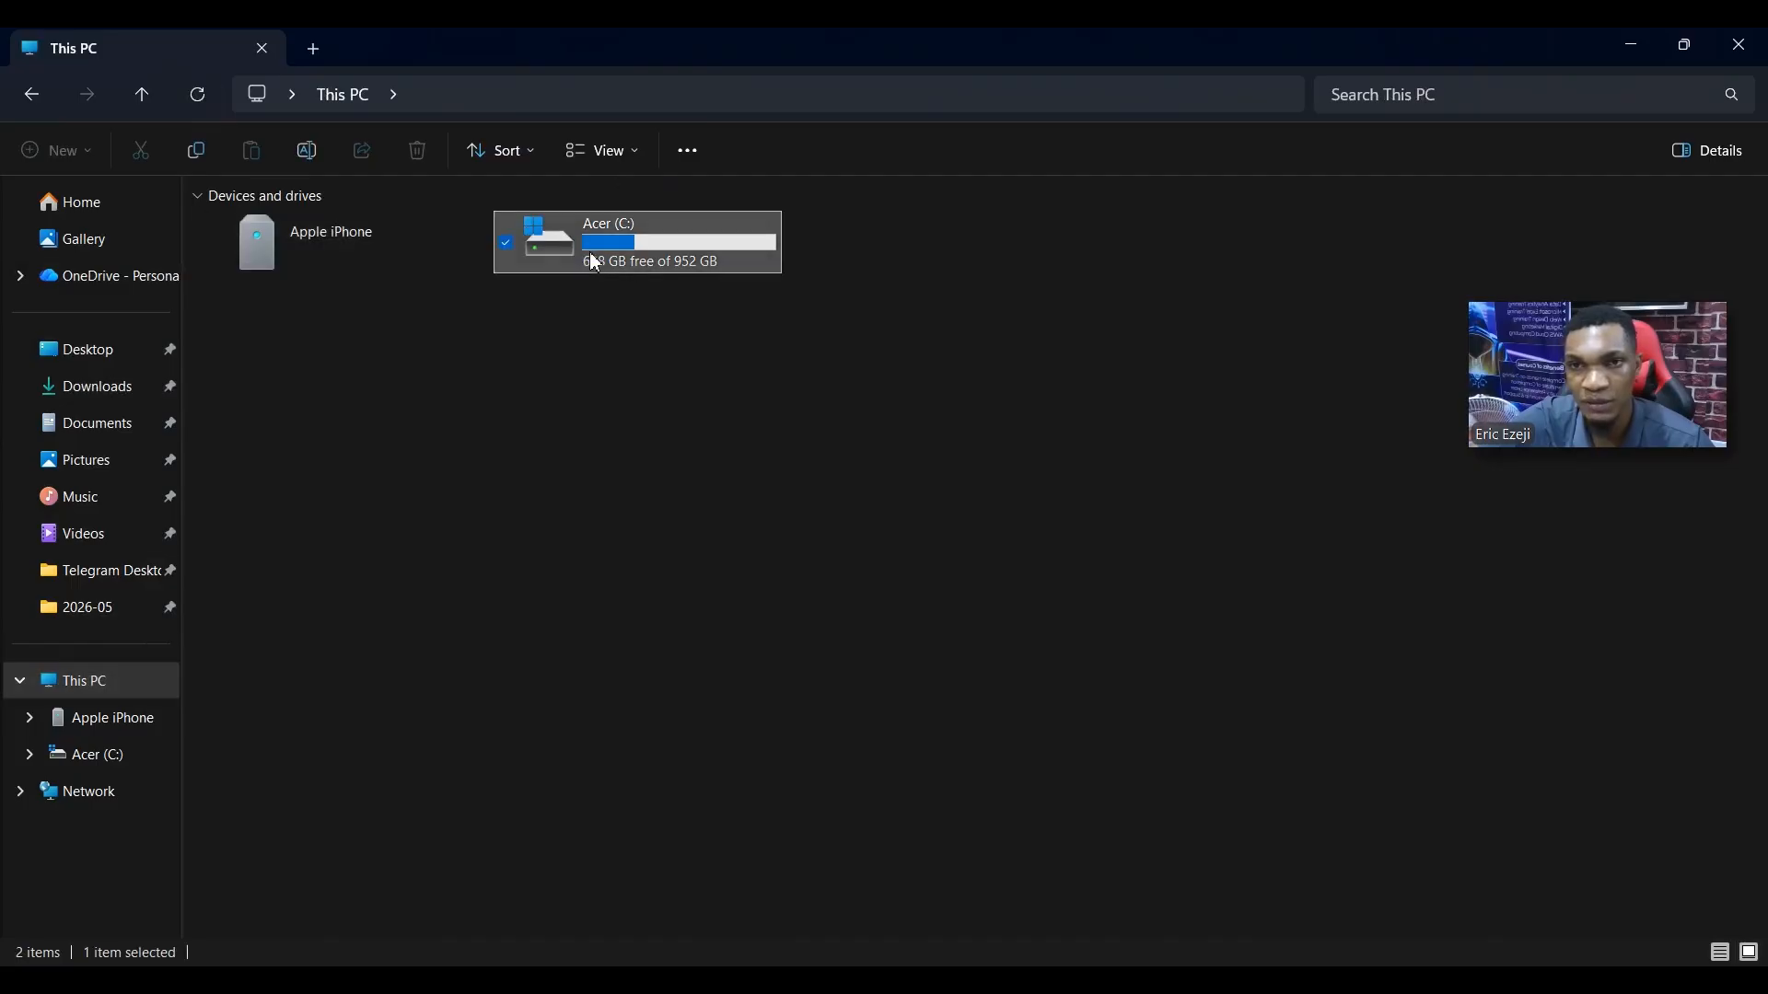
pyautogui.click(278, 367)
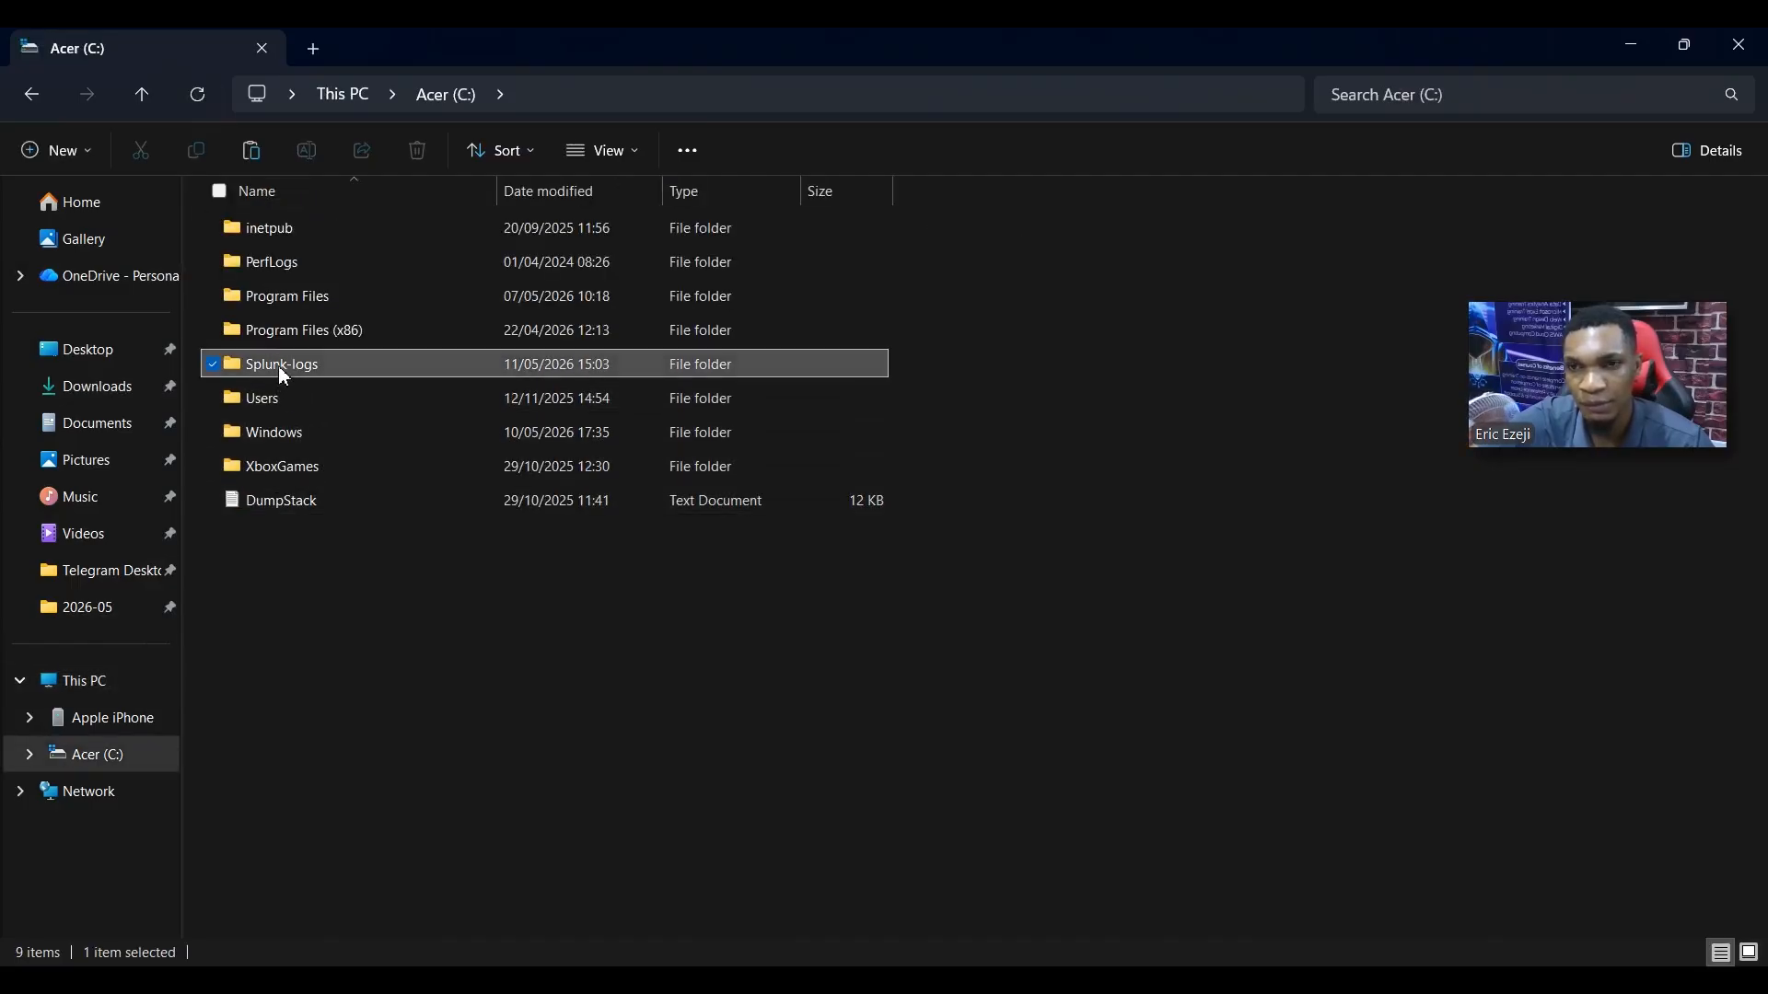
pyautogui.press('F2')
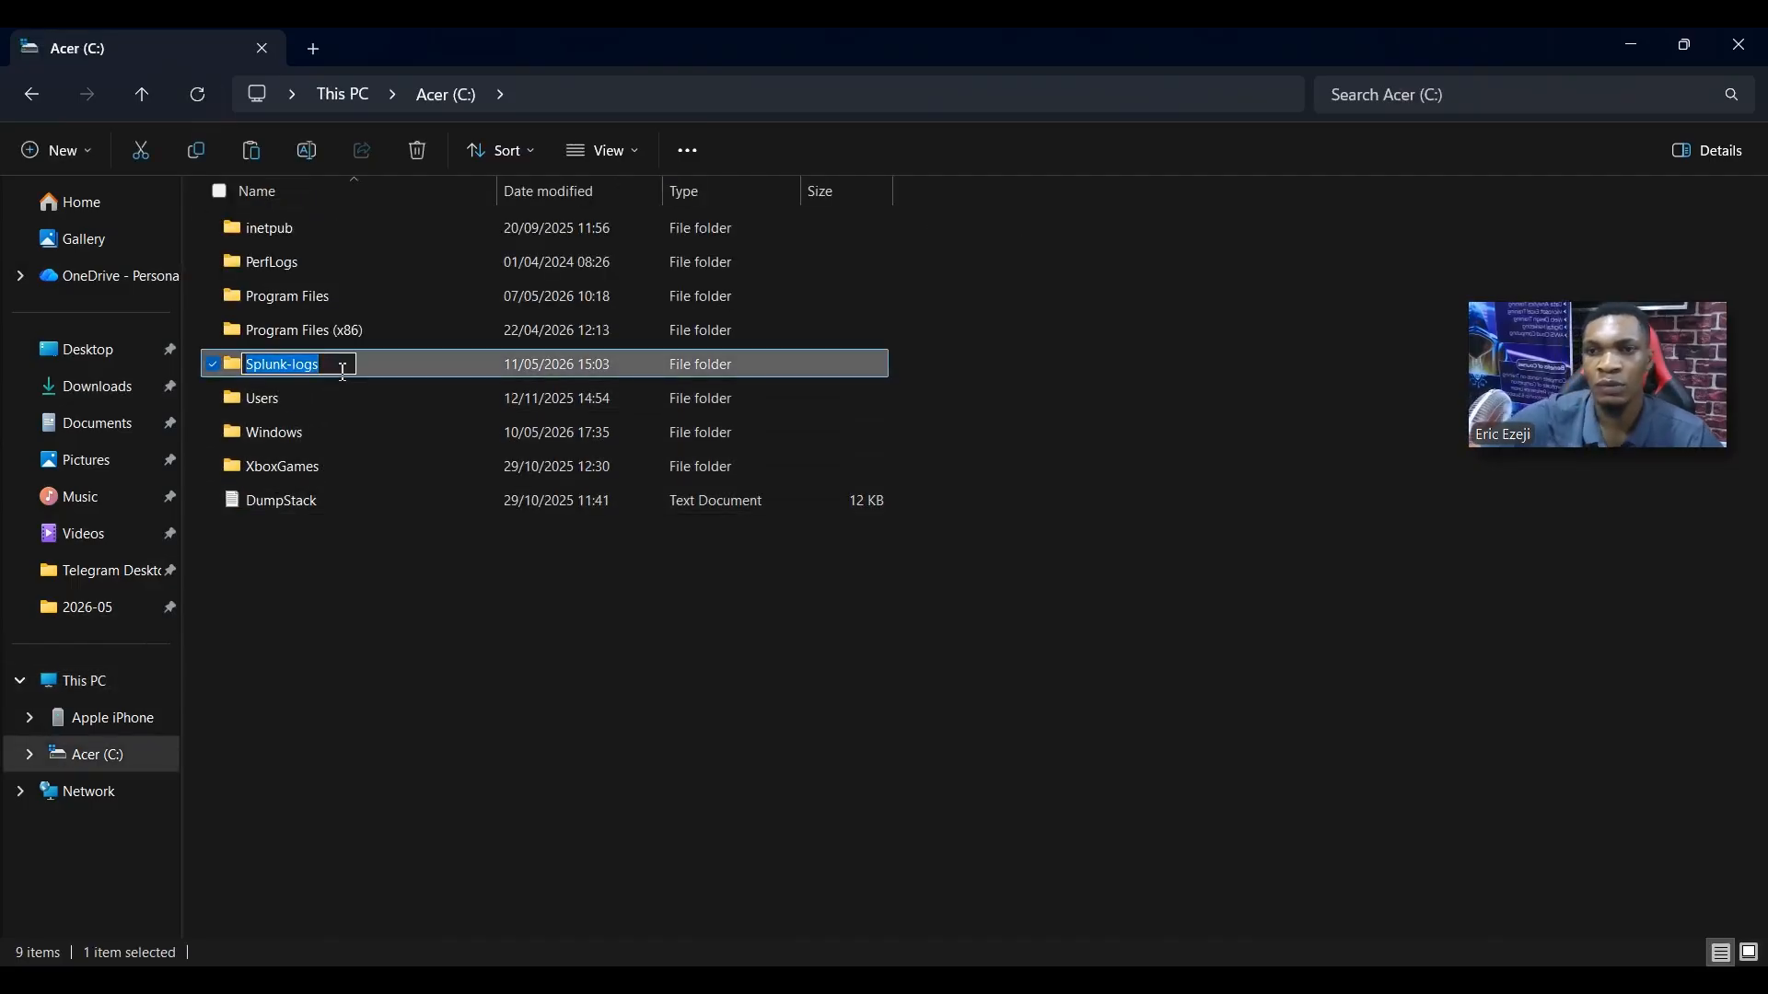
pyautogui.click(311, 563)
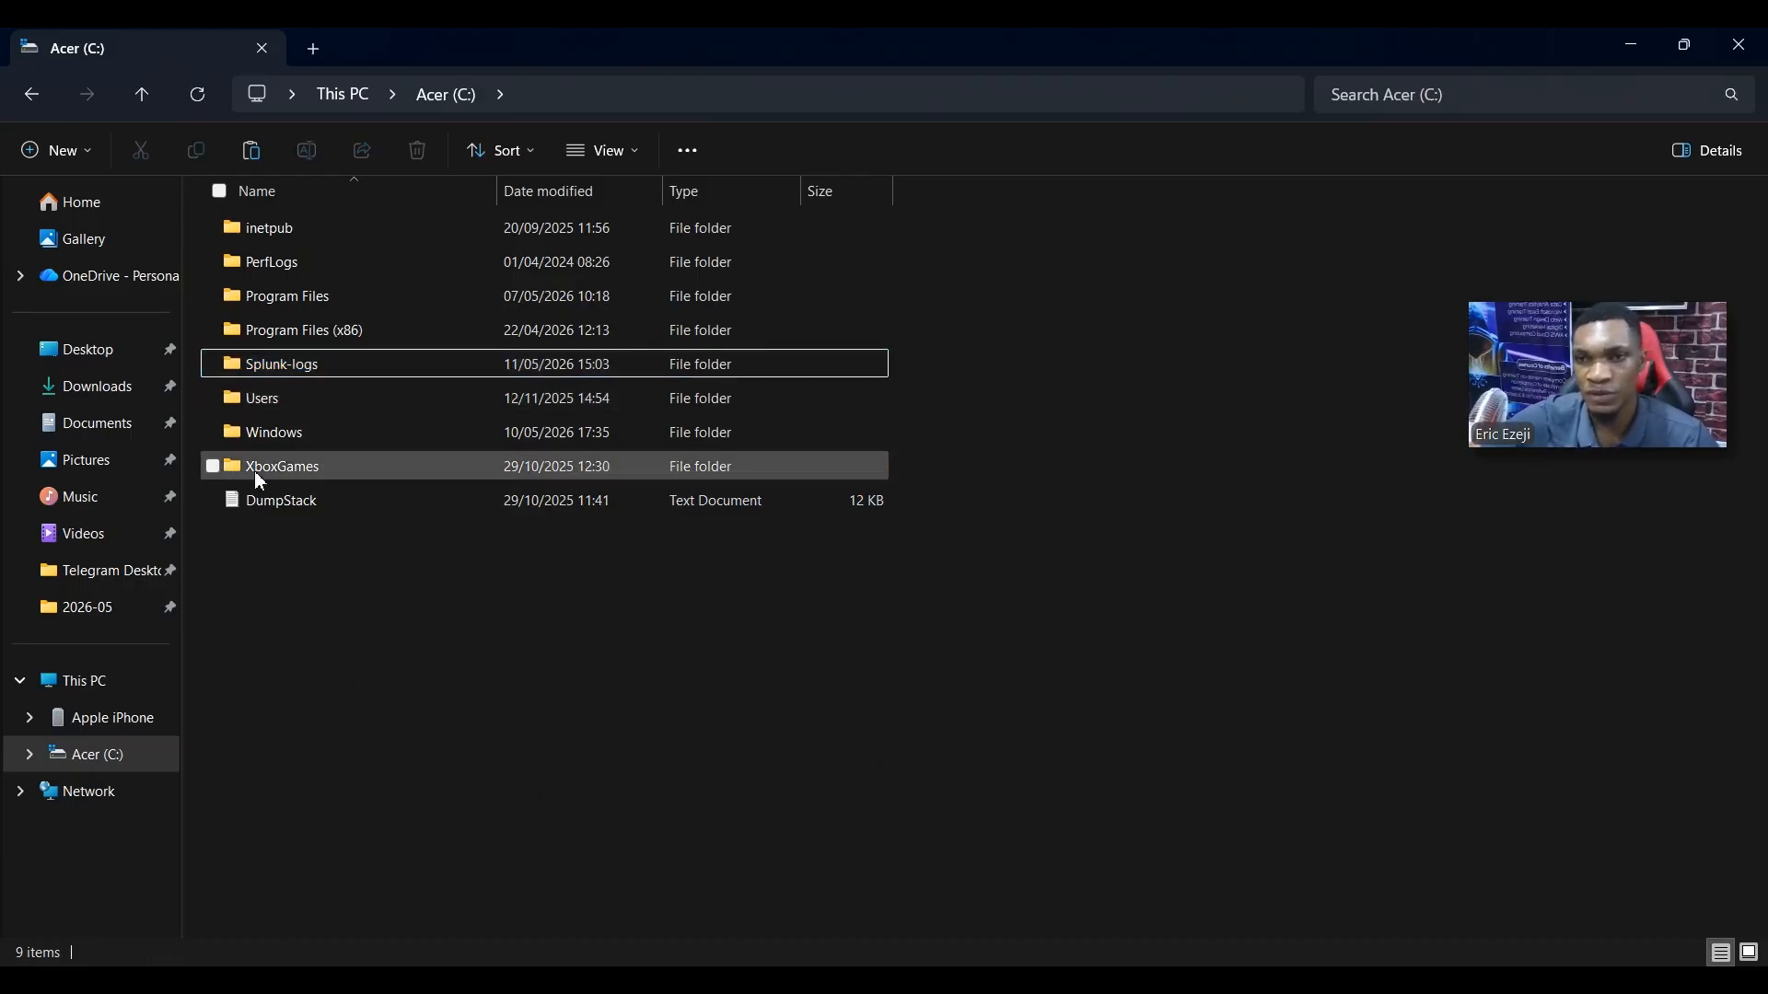
pyautogui.doubleClick(236, 370)
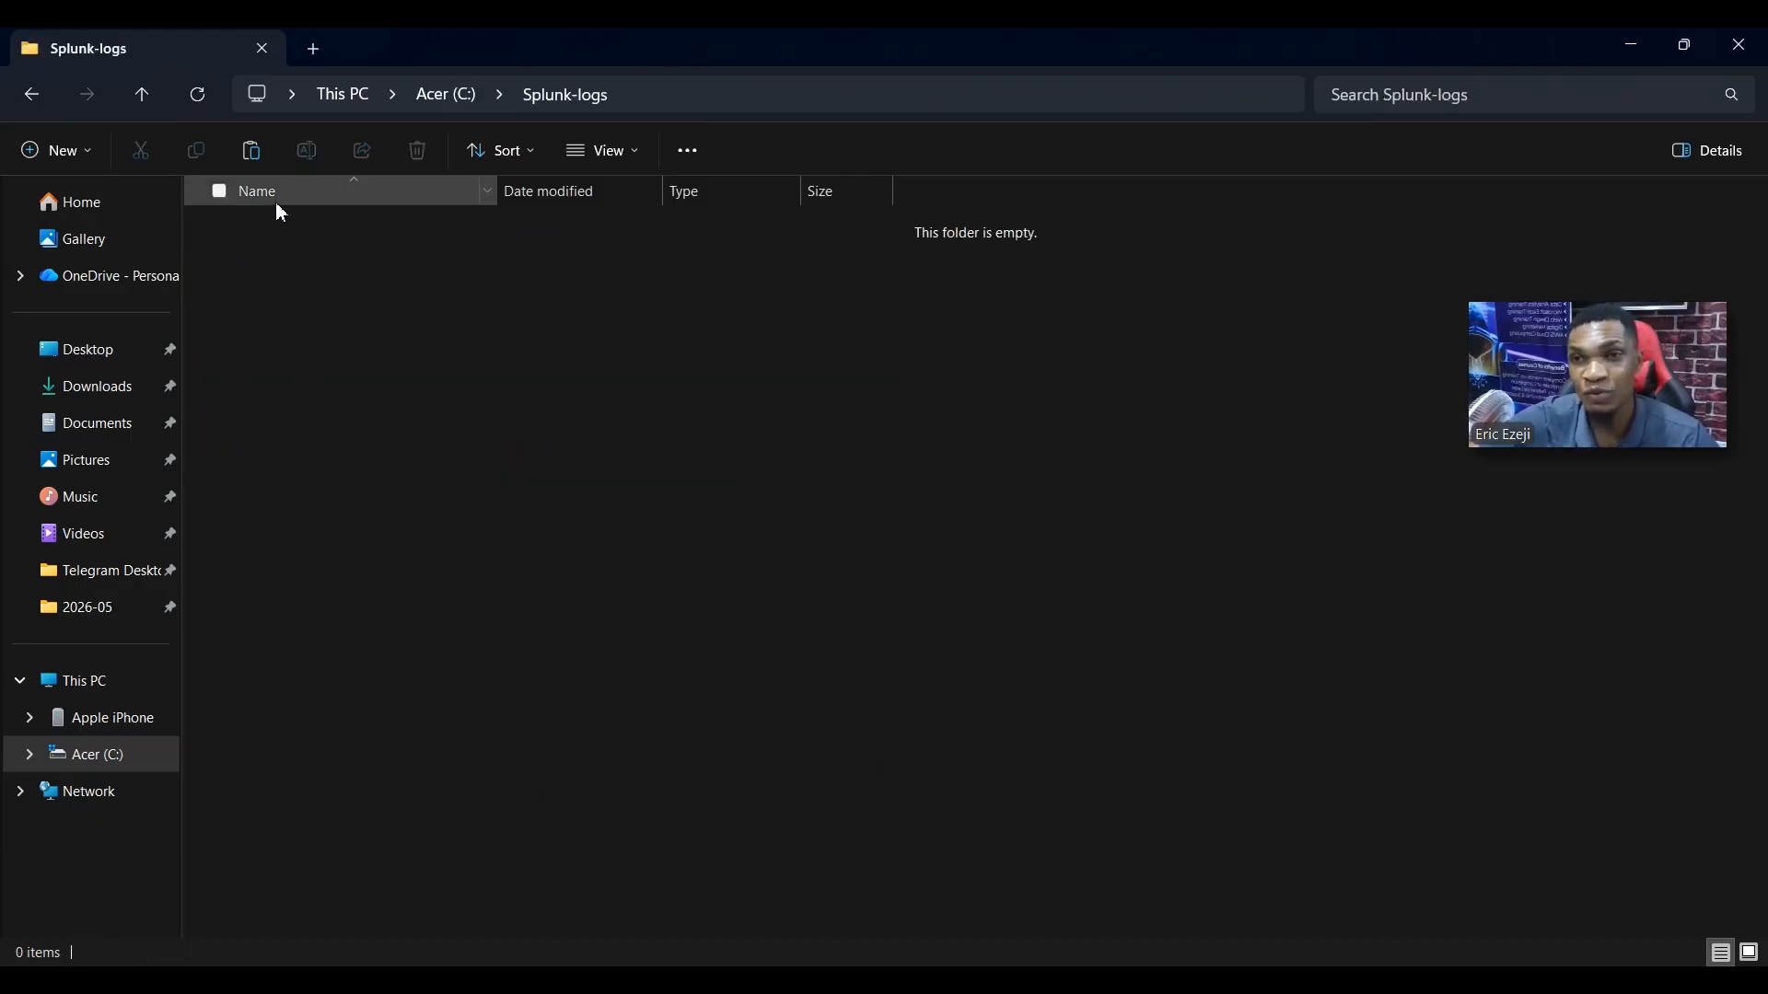
pyautogui.click(242, 155)
pyautogui.click(358, 379)
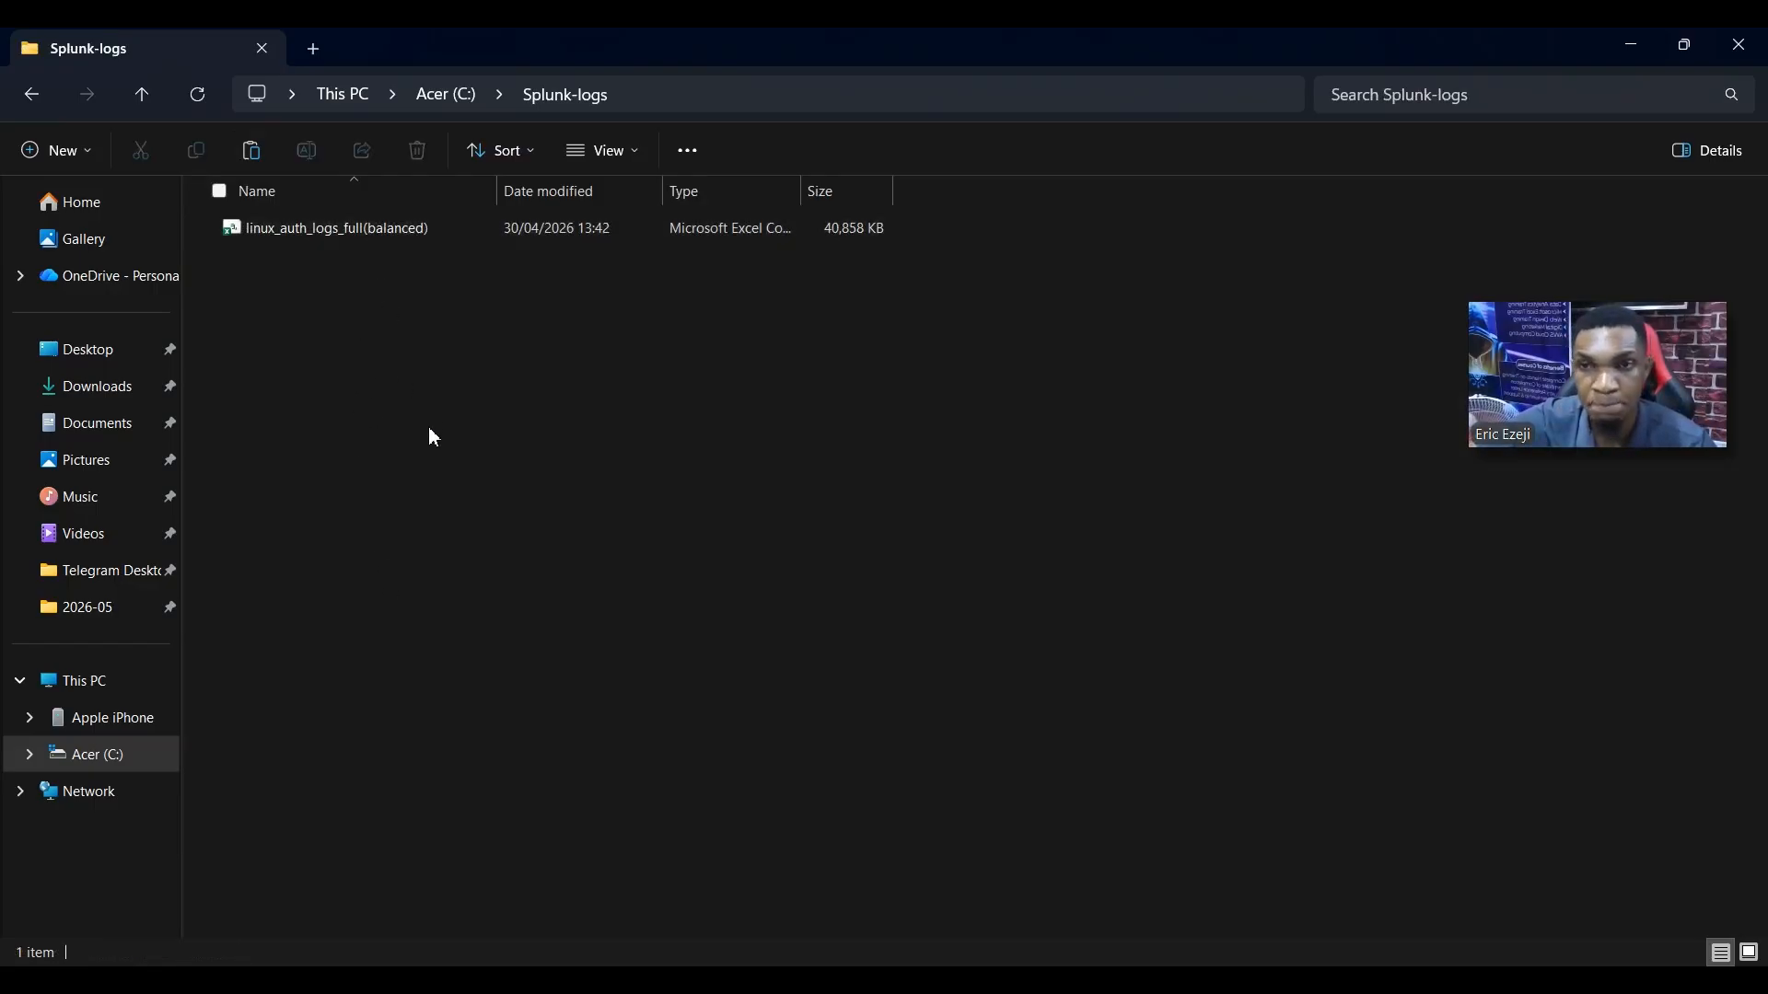
# - Switch to Splunk, choose the Monitor method with Files & Directories, and browse for a source on C:\
pyautogui.hotkey('alt', 'Tab')
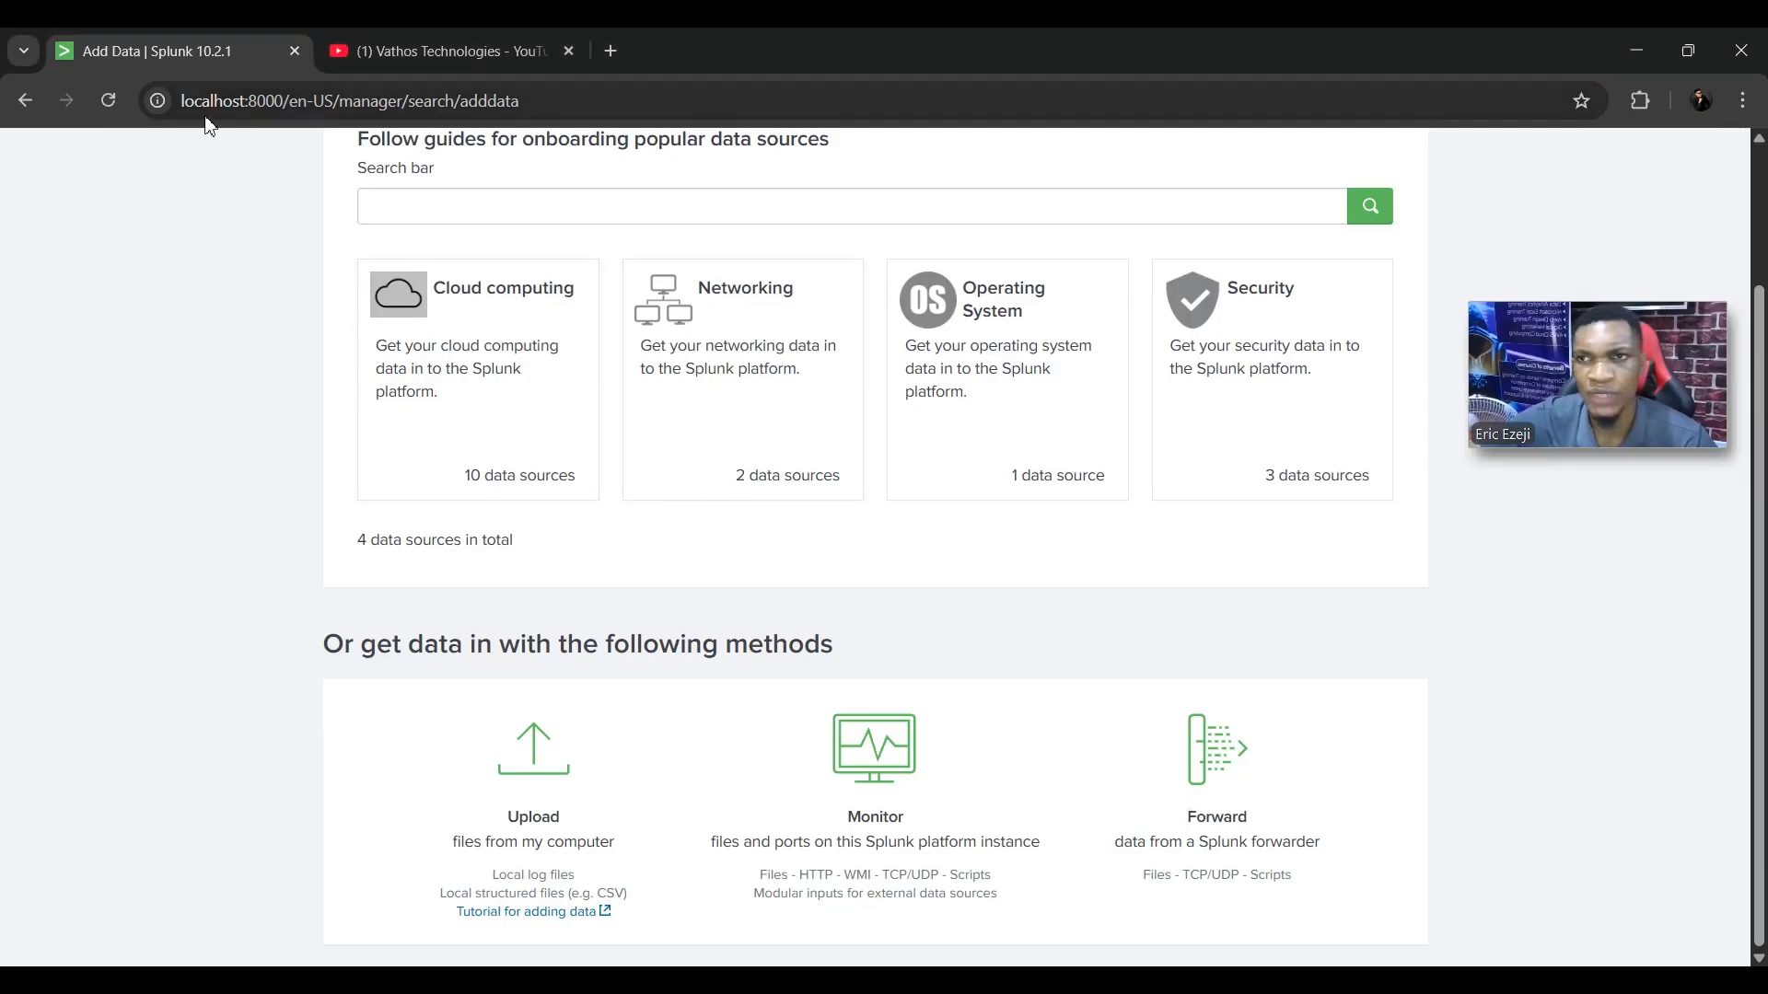
pyautogui.click(856, 804)
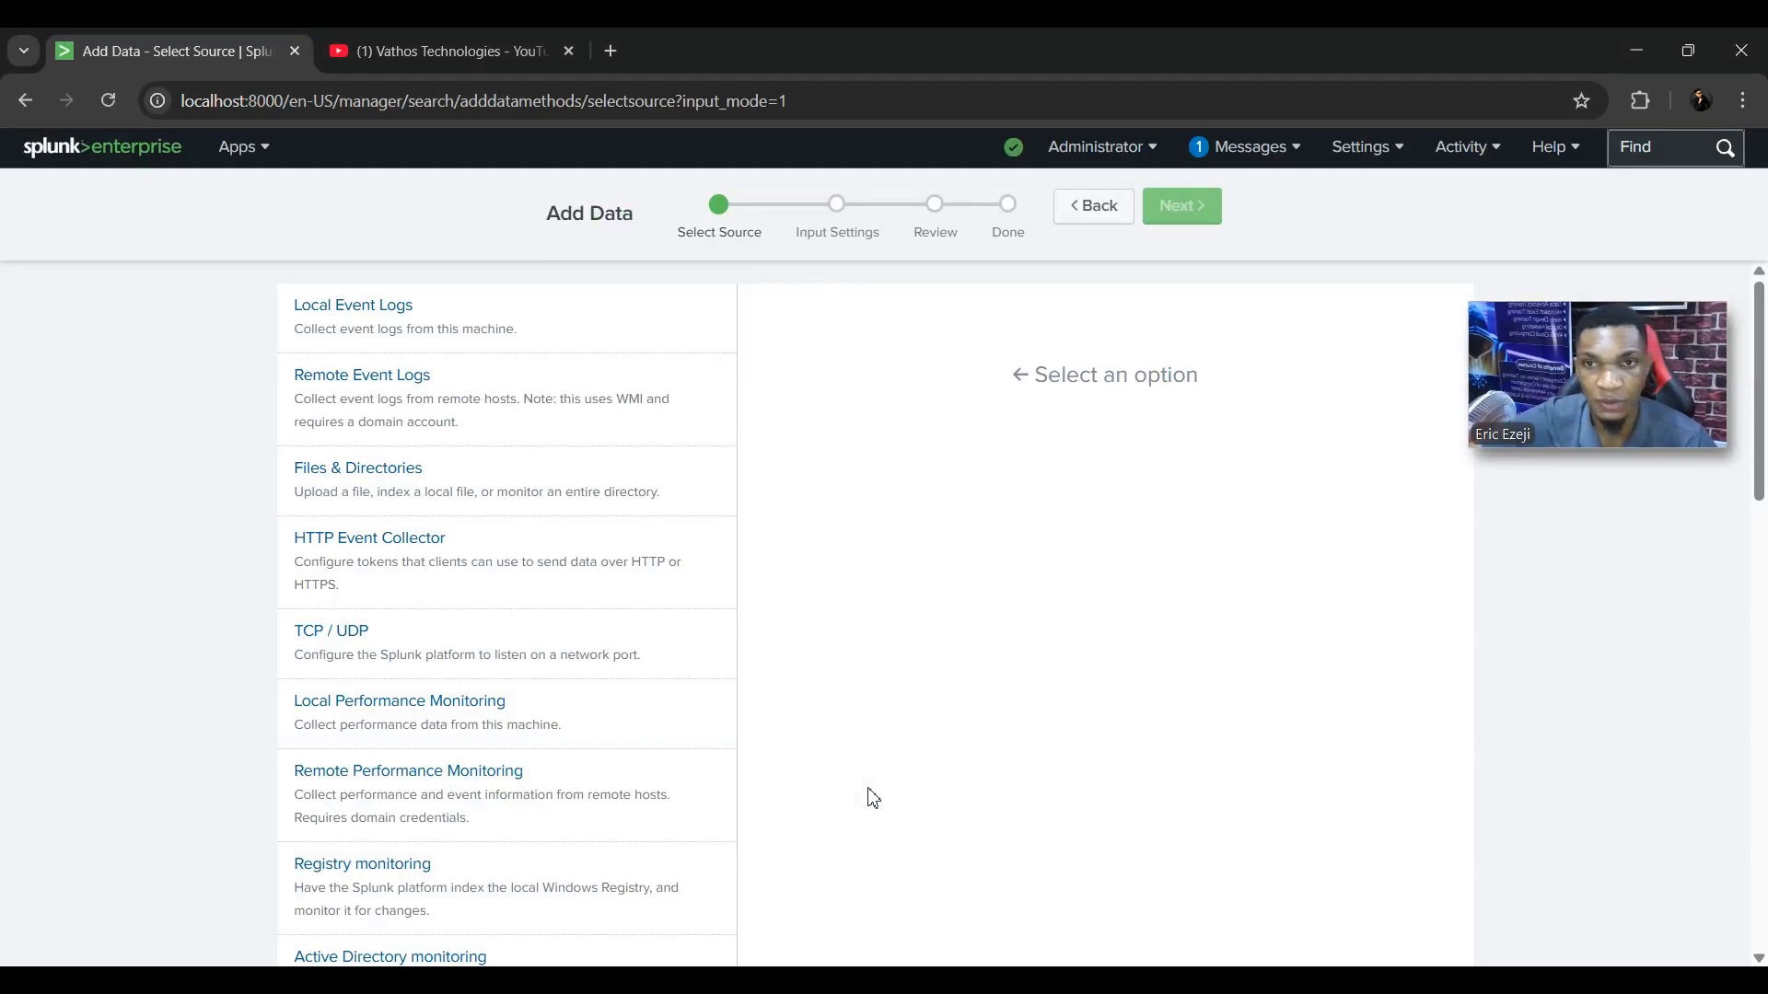
pyautogui.click(362, 483)
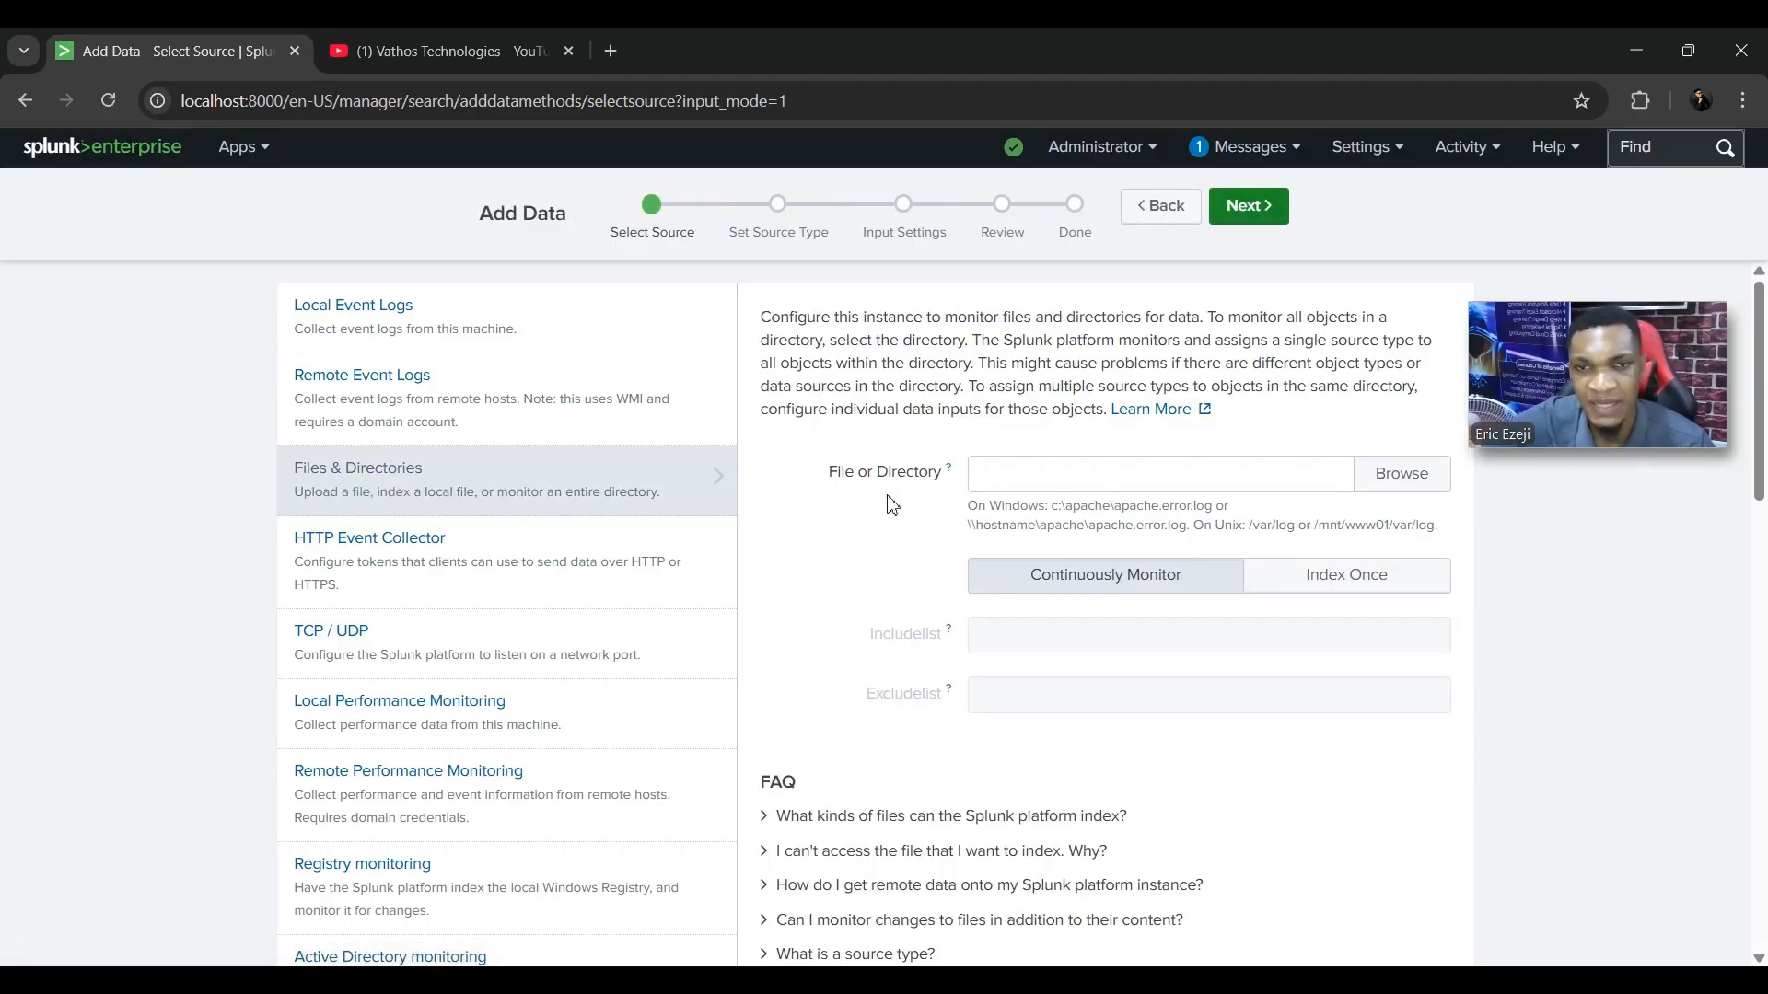
pyautogui.click(1393, 485)
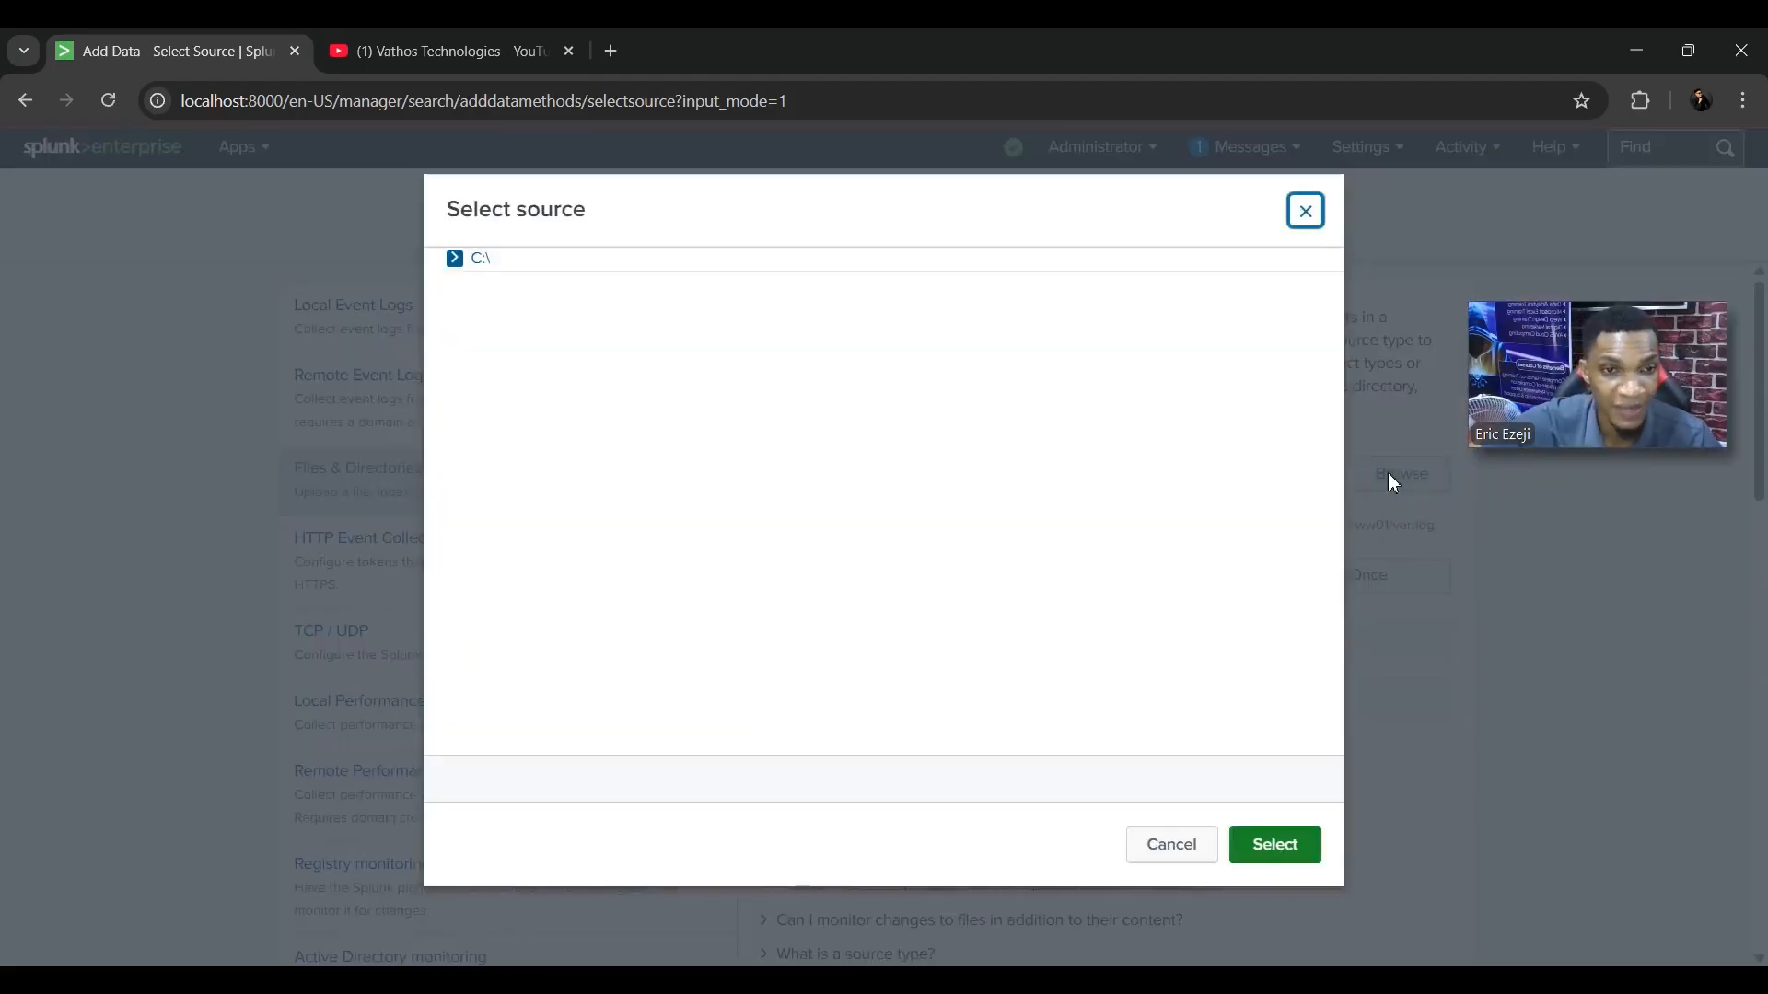
pyautogui.click(456, 263)
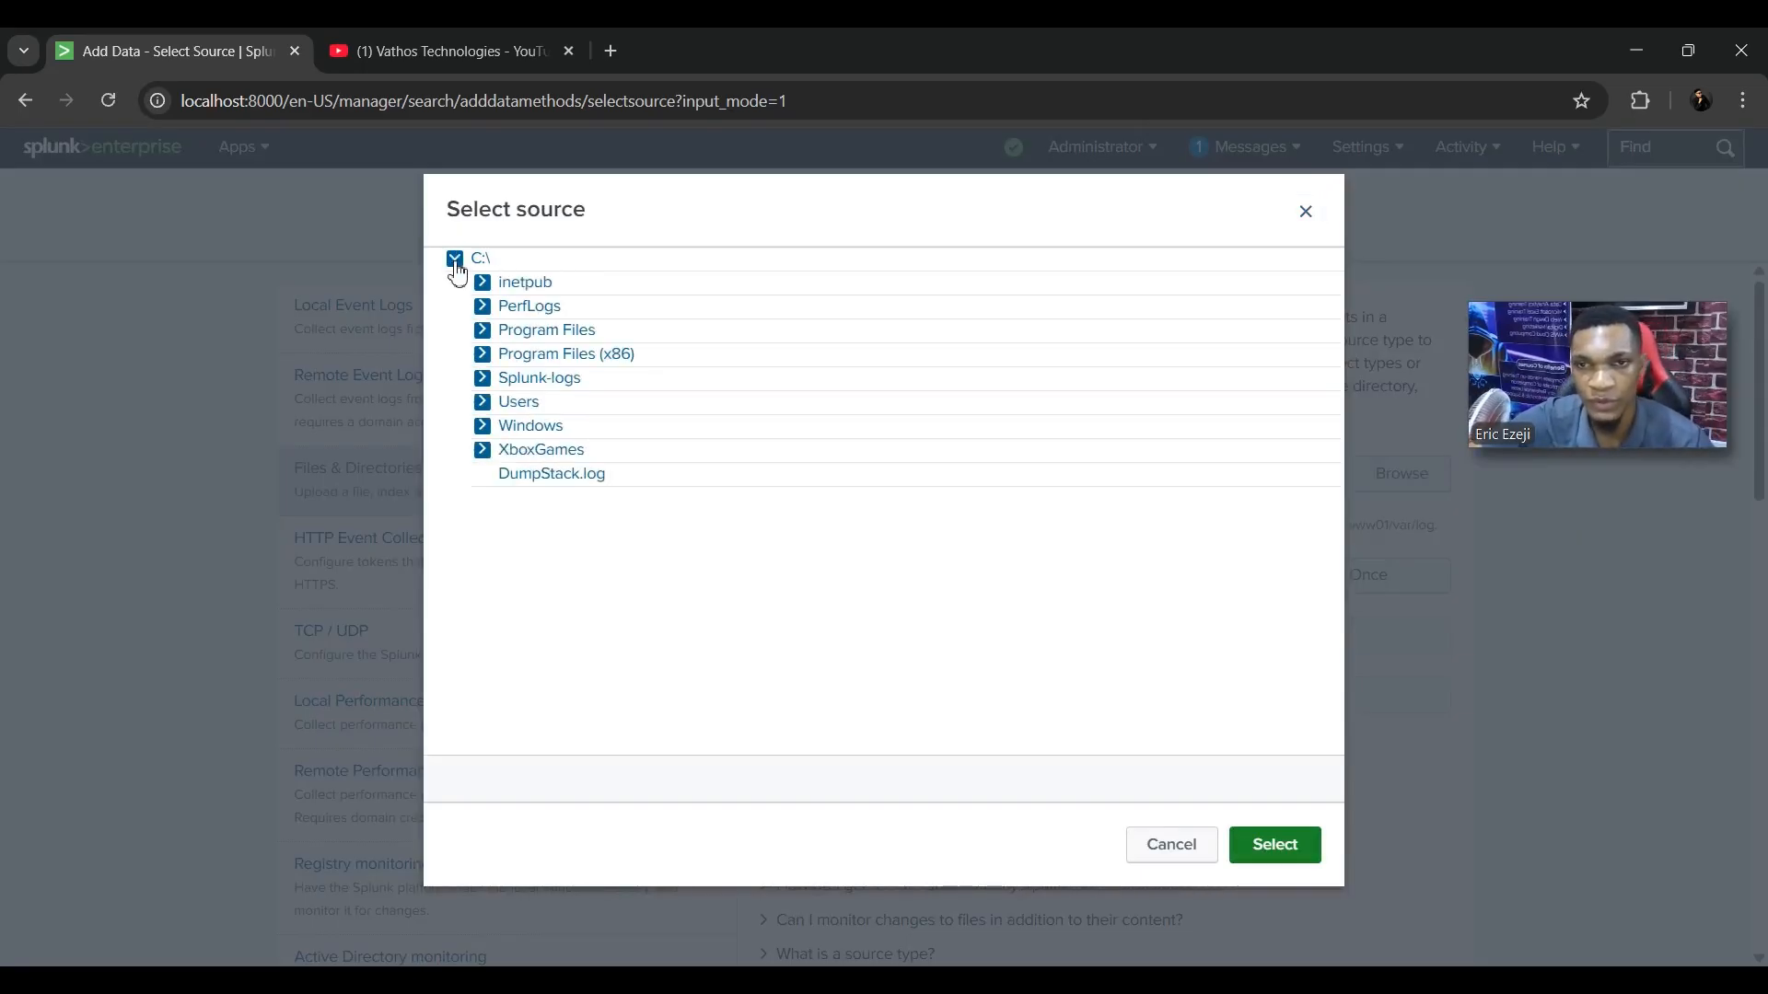
# - Look through the Users folder and the personal profile folder inside it in the source picker, and collapse both
pyautogui.click(484, 405)
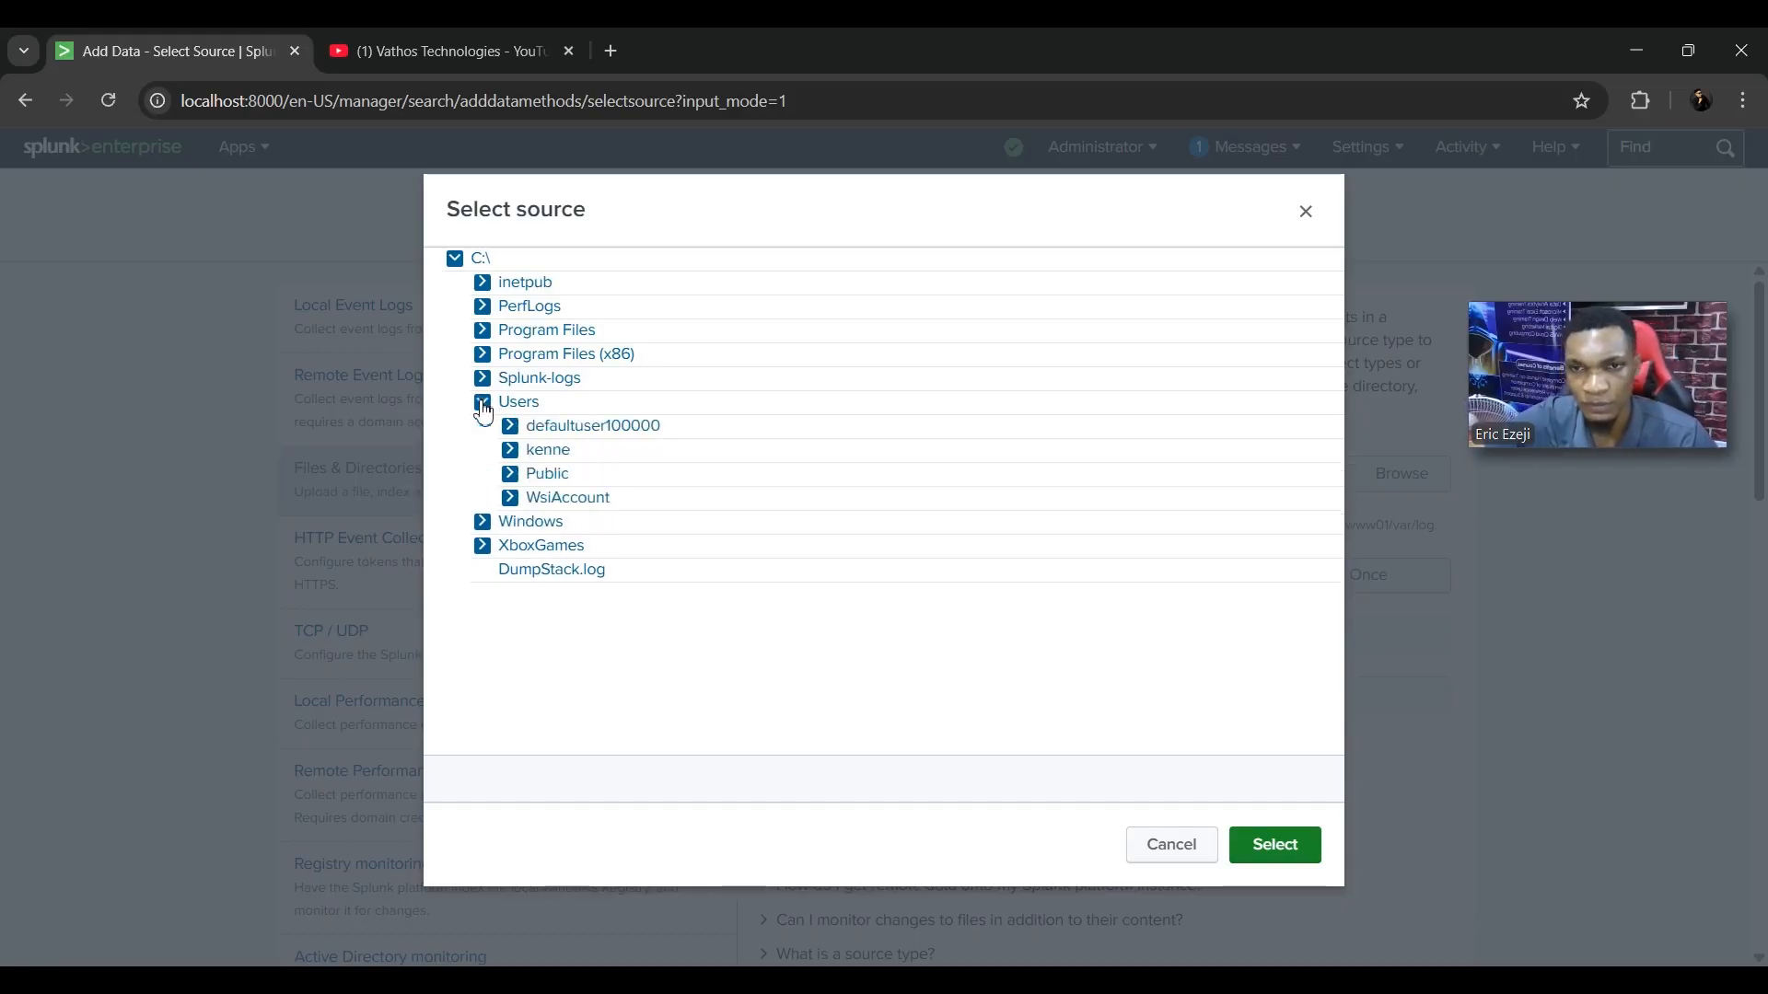
pyautogui.click(511, 452)
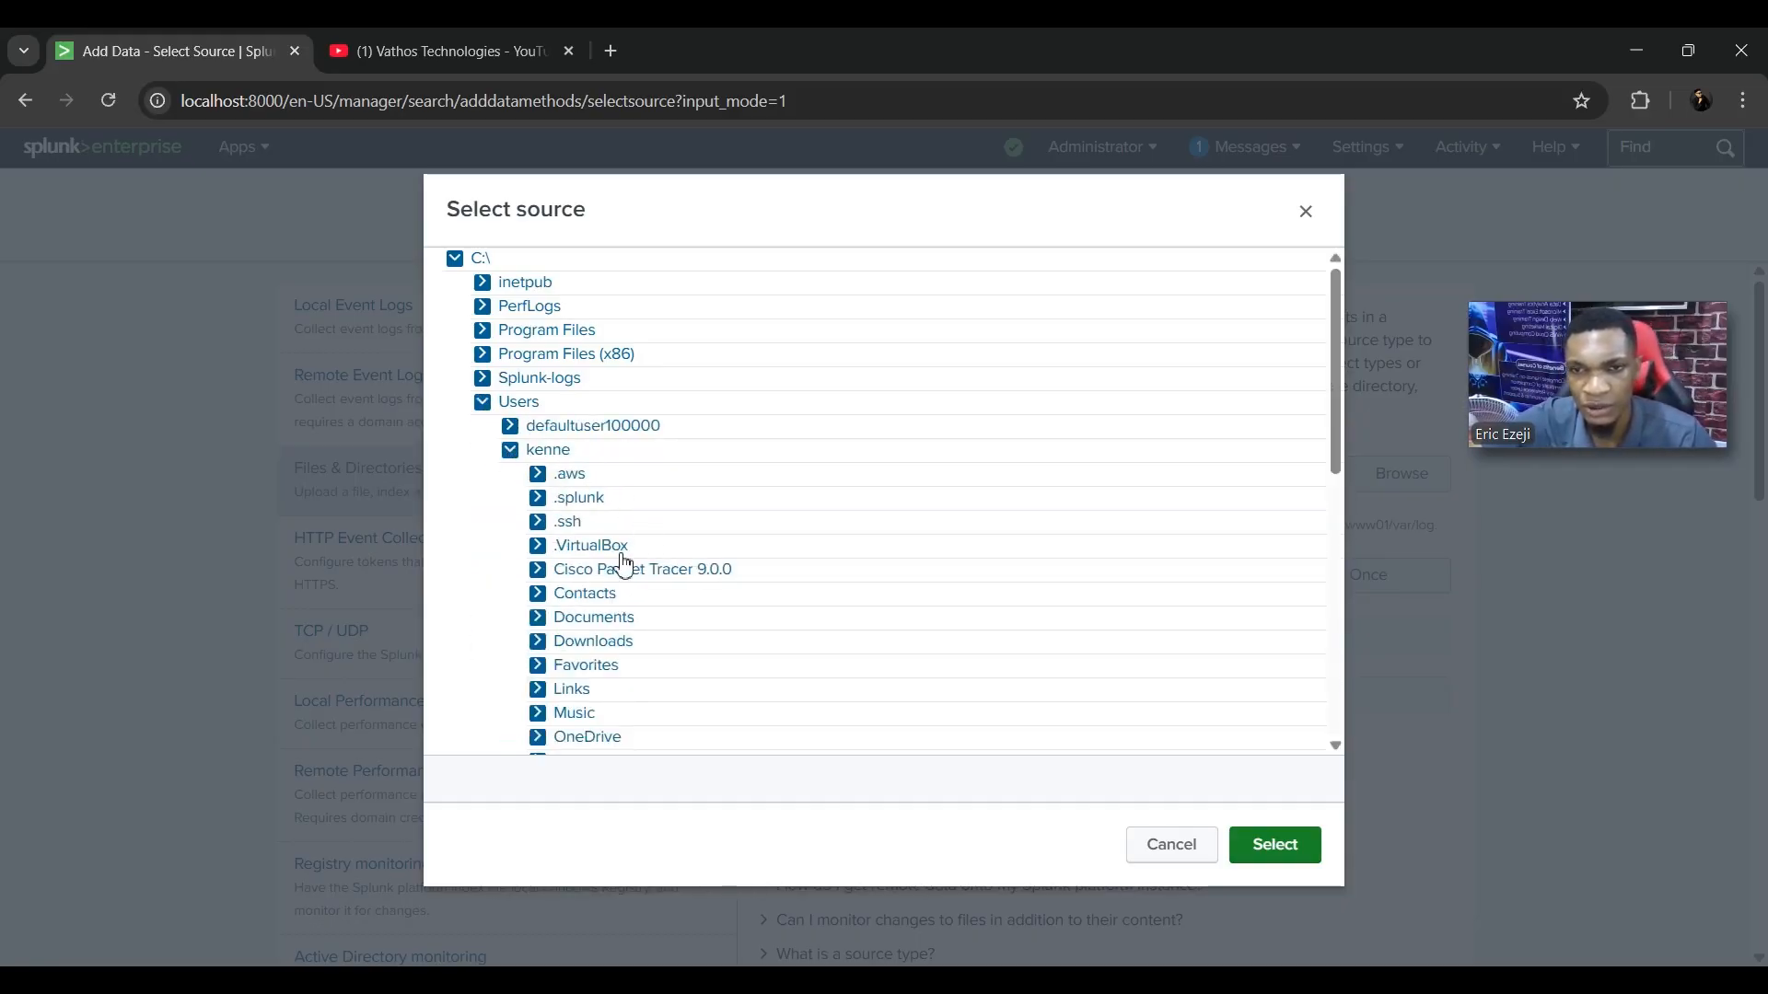
pyautogui.scroll(-1, 614, 540)
pyautogui.scroll(-1, 599, 544)
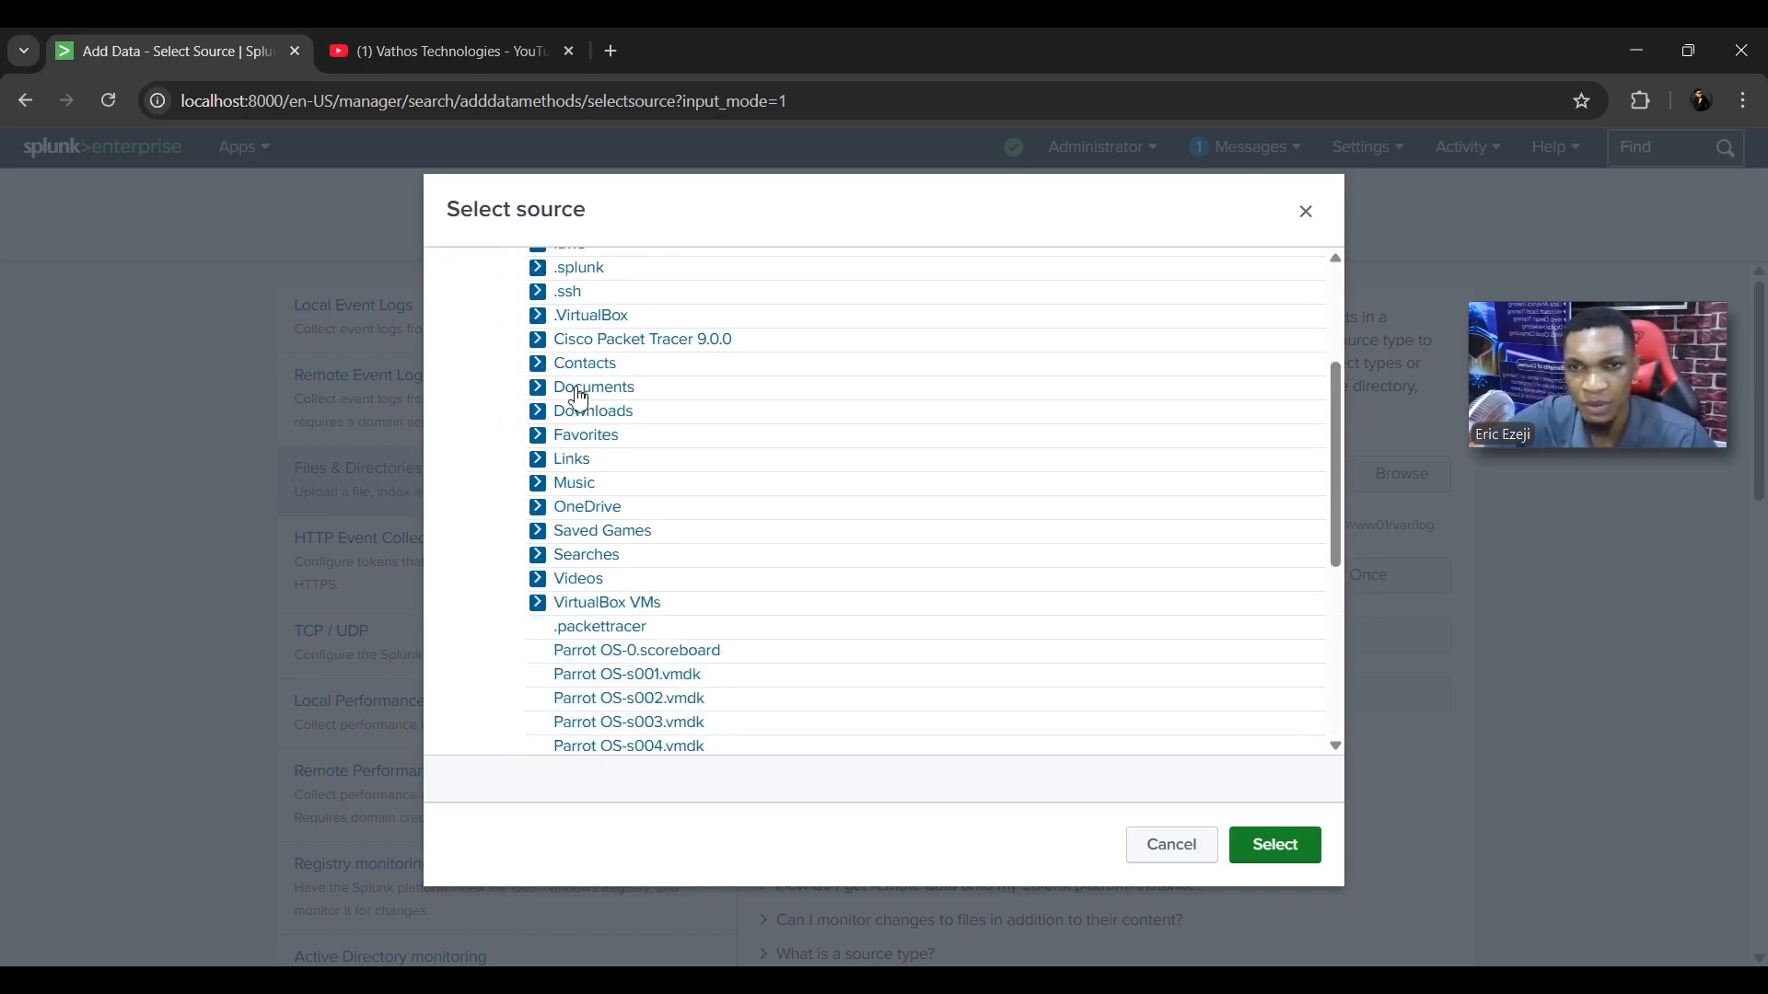
pyautogui.scroll(2, 782, 515)
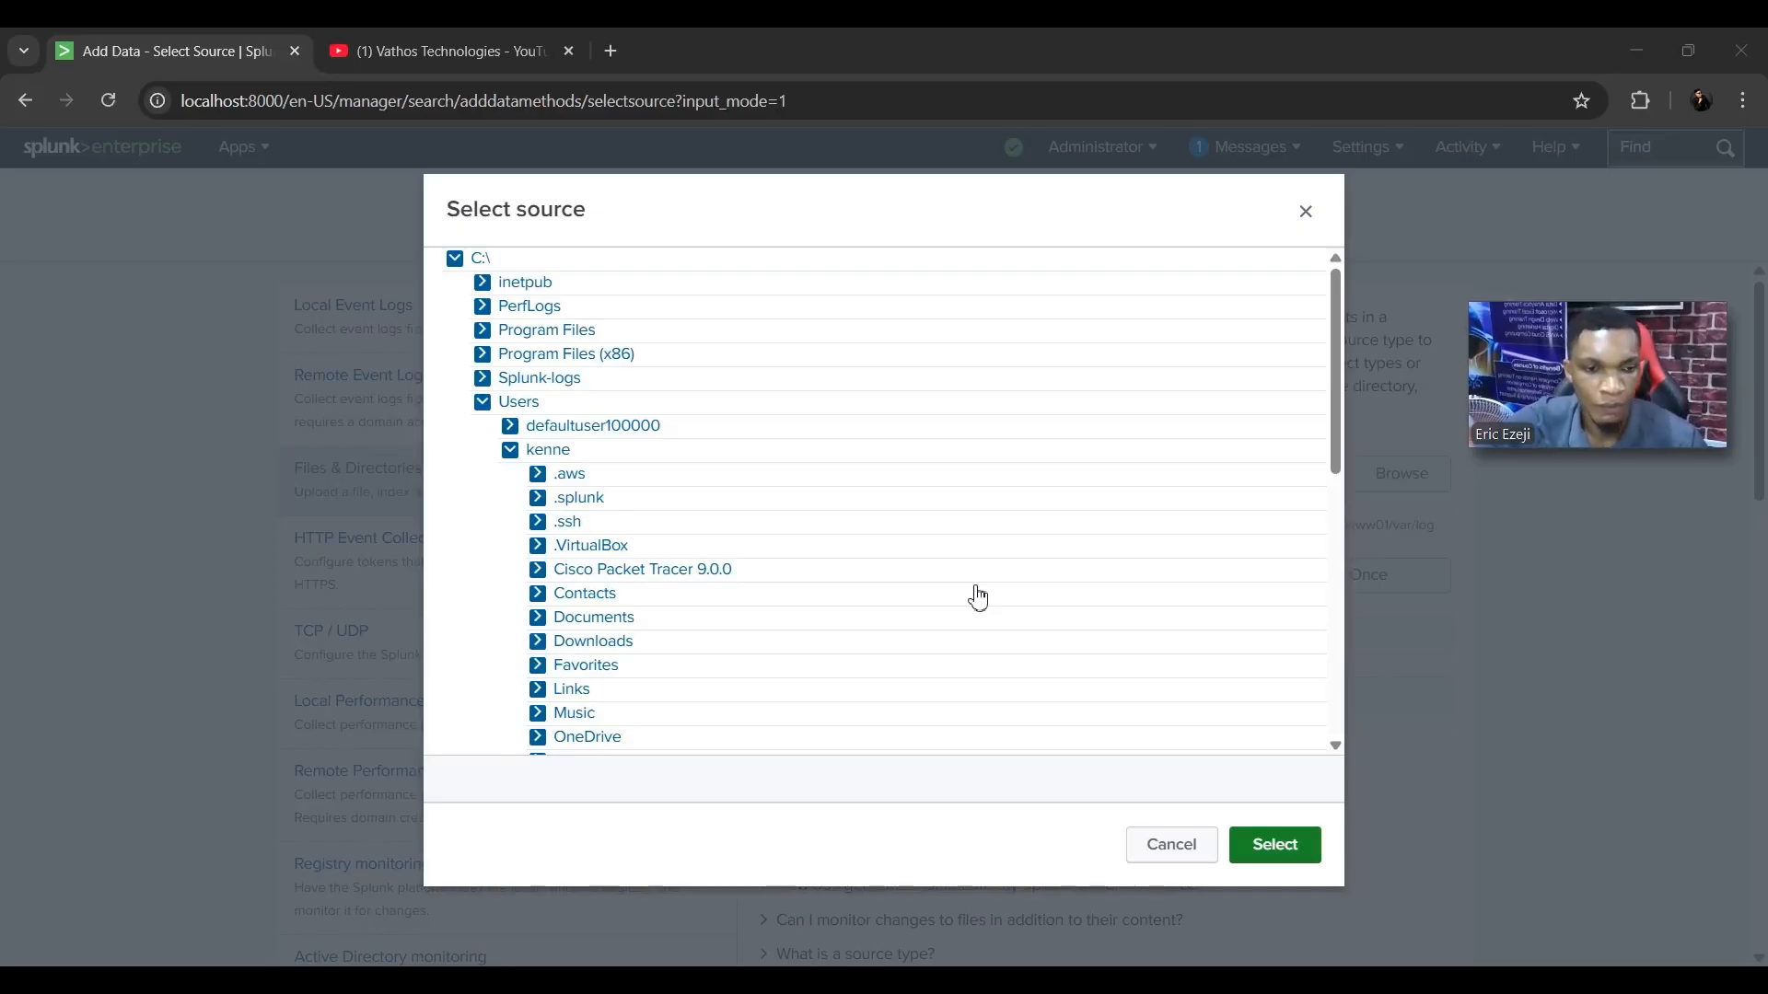
pyautogui.scroll(-2, 612, 675)
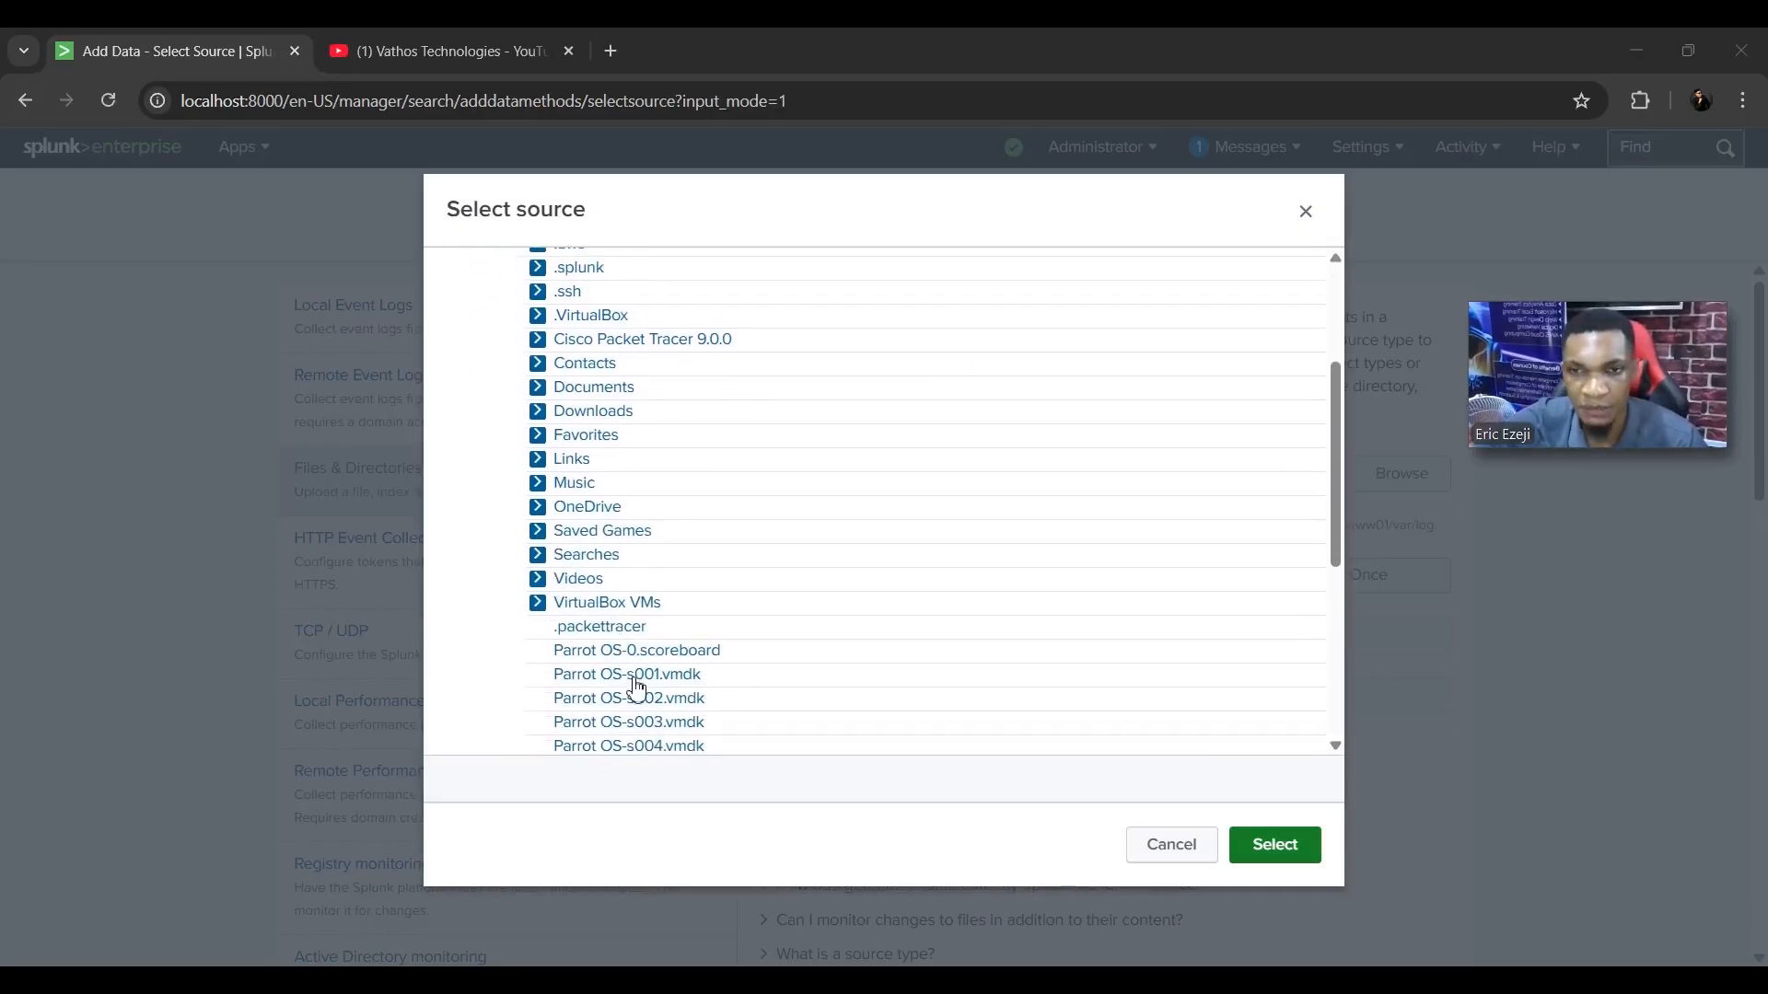
pyautogui.scroll(2, 599, 654)
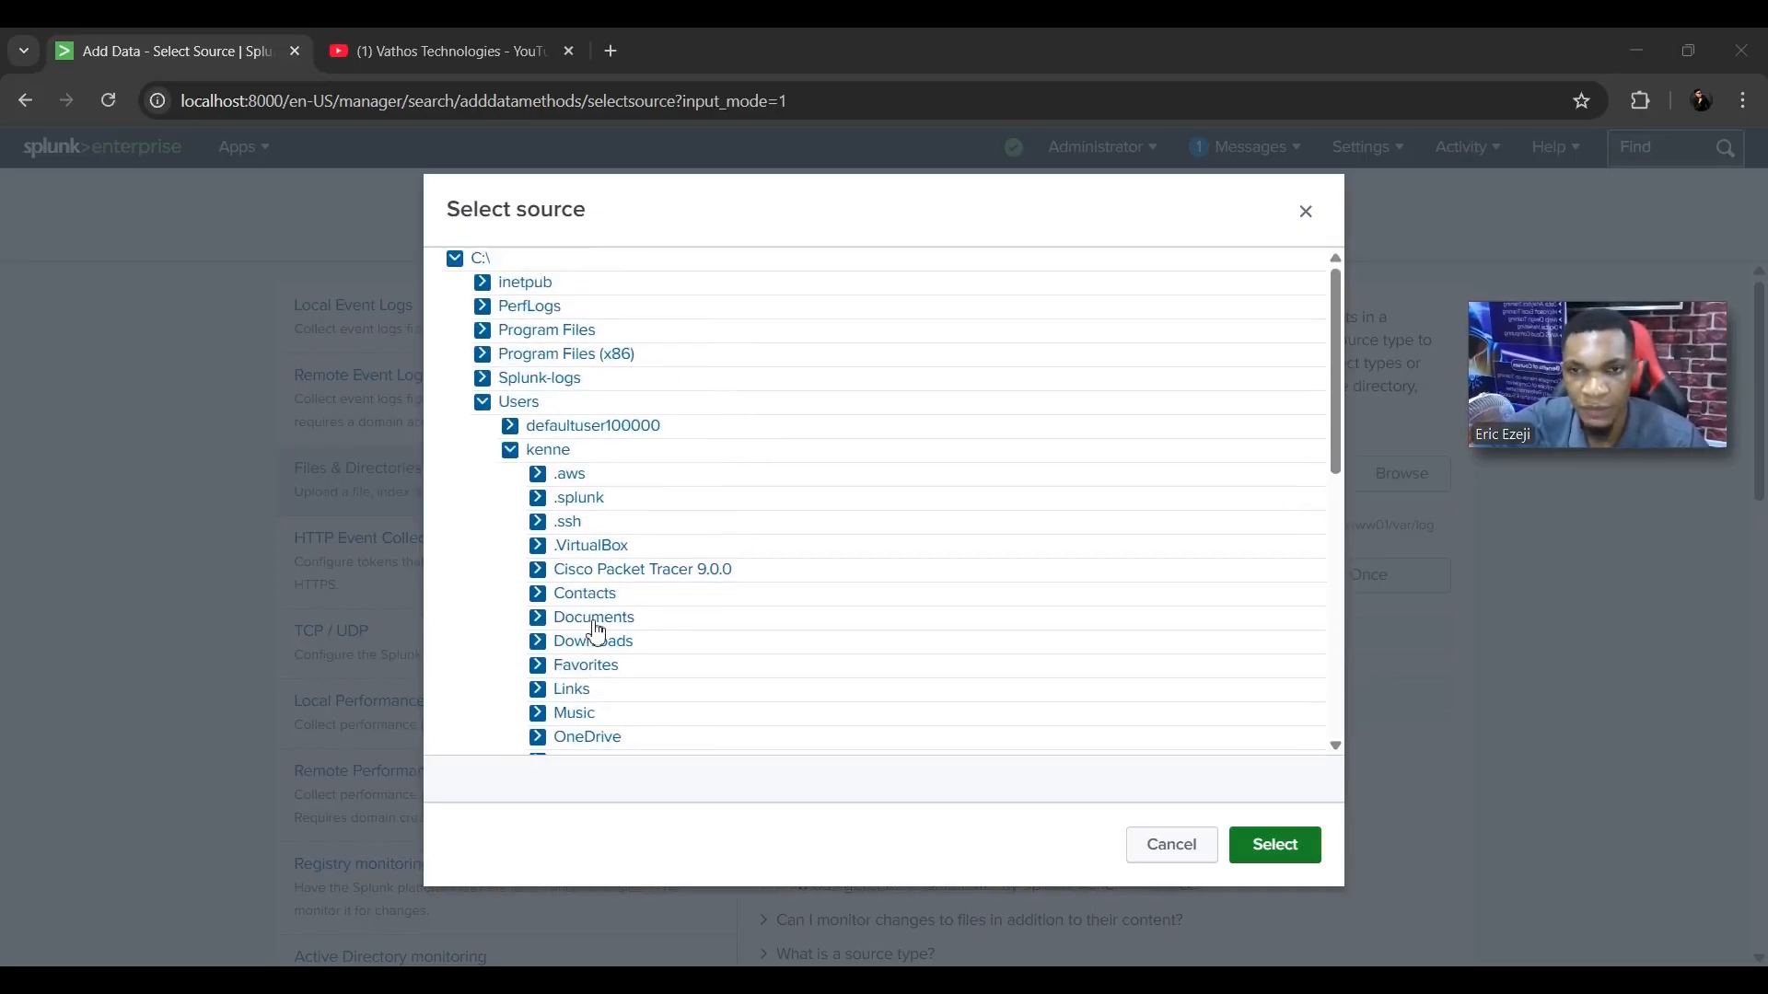
pyautogui.click(511, 449)
pyautogui.click(484, 409)
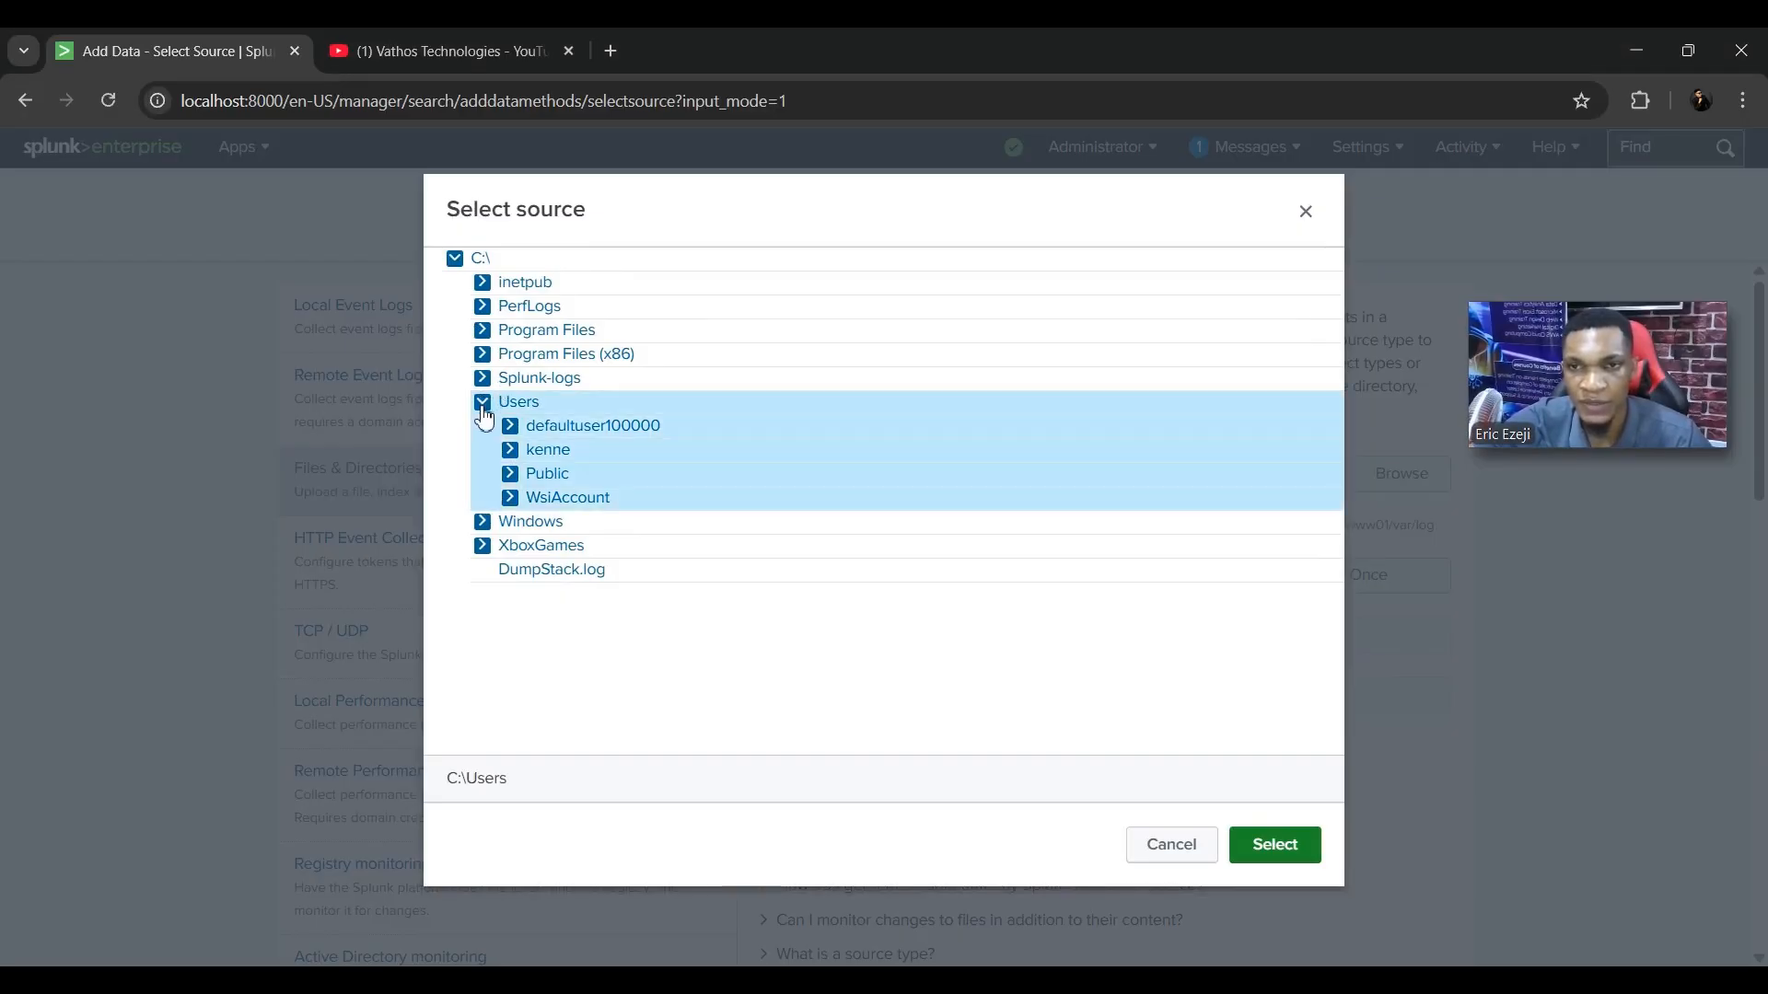
pyautogui.click(483, 406)
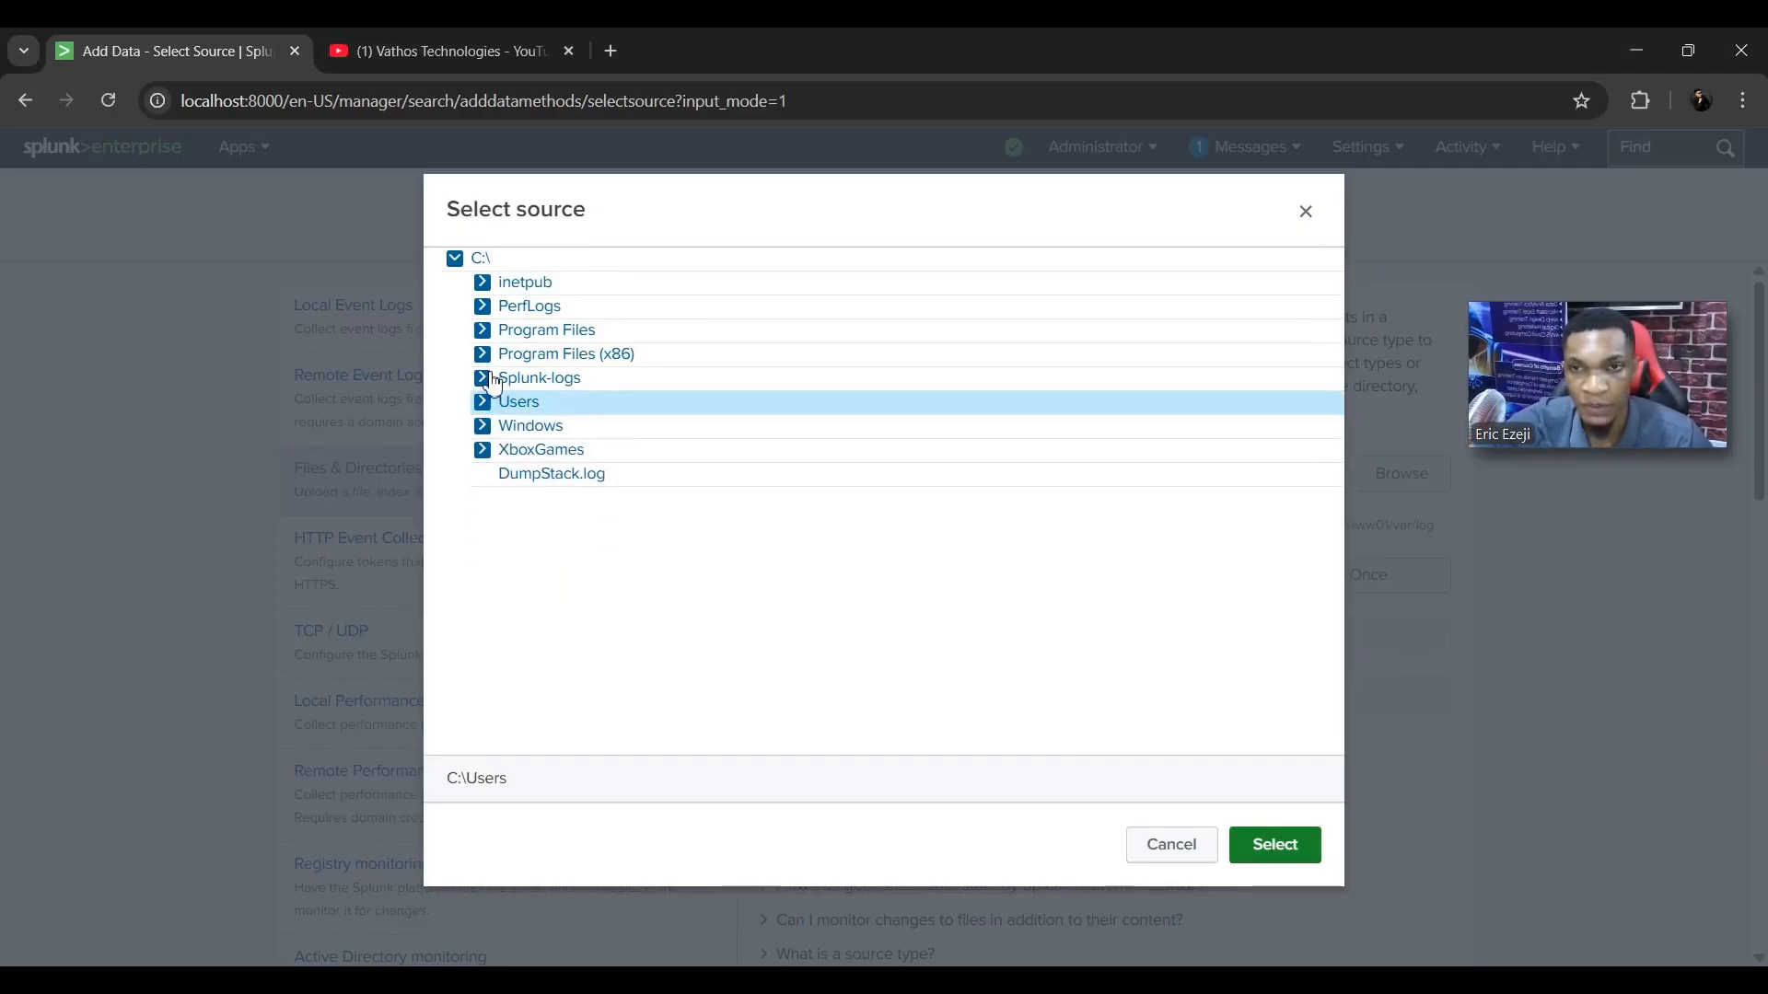
# - Try to continue with C:\Splunk-logs\linux_auth_logs_full(balanced).csv selected as the continuously monitored source
pyautogui.click(484, 378)
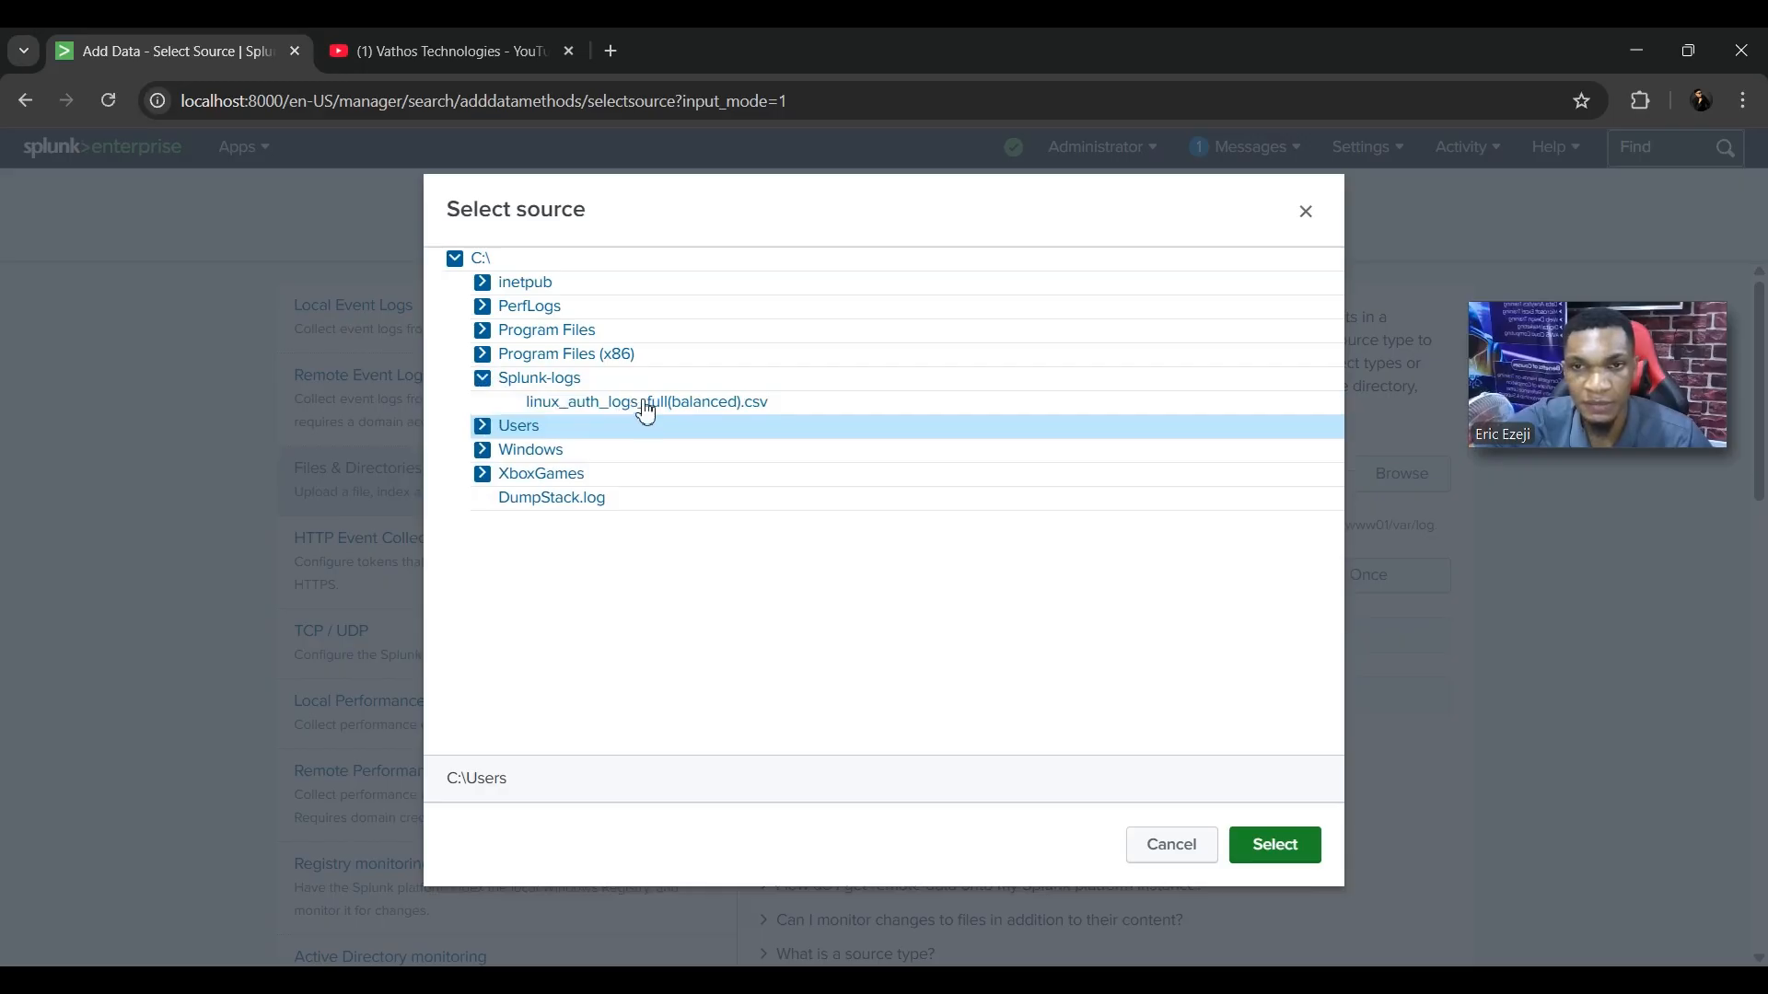
pyautogui.click(601, 410)
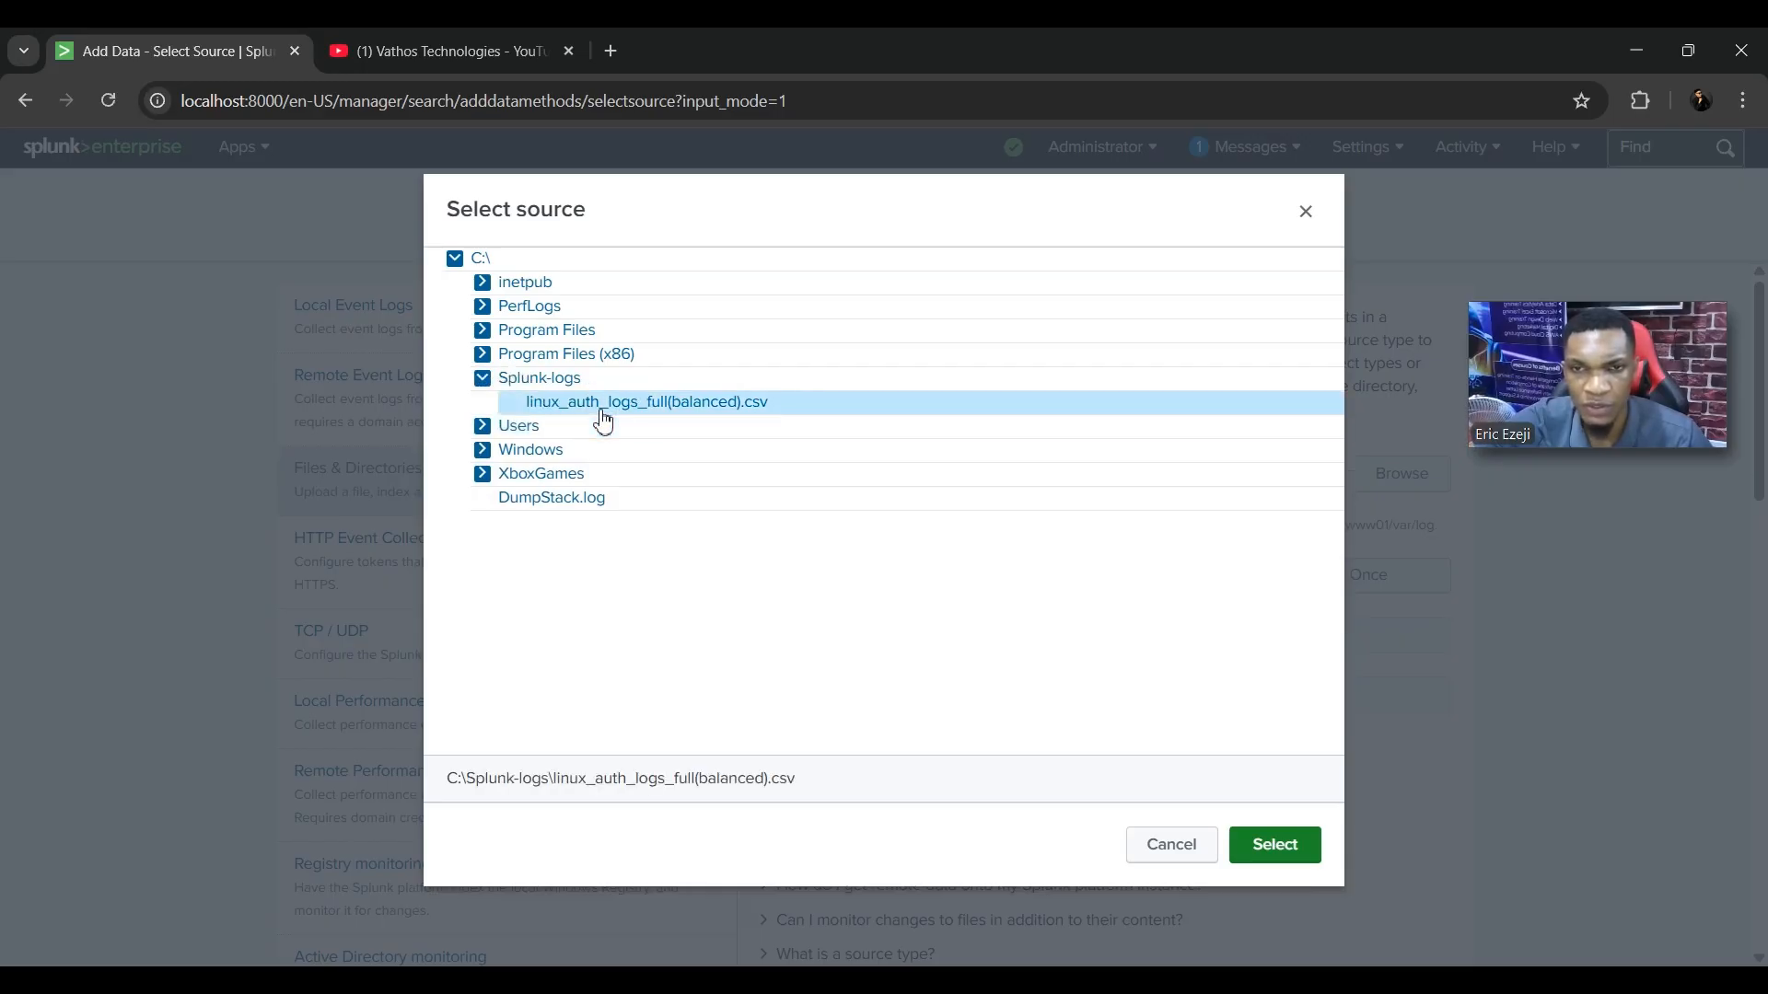
pyautogui.click(1275, 844)
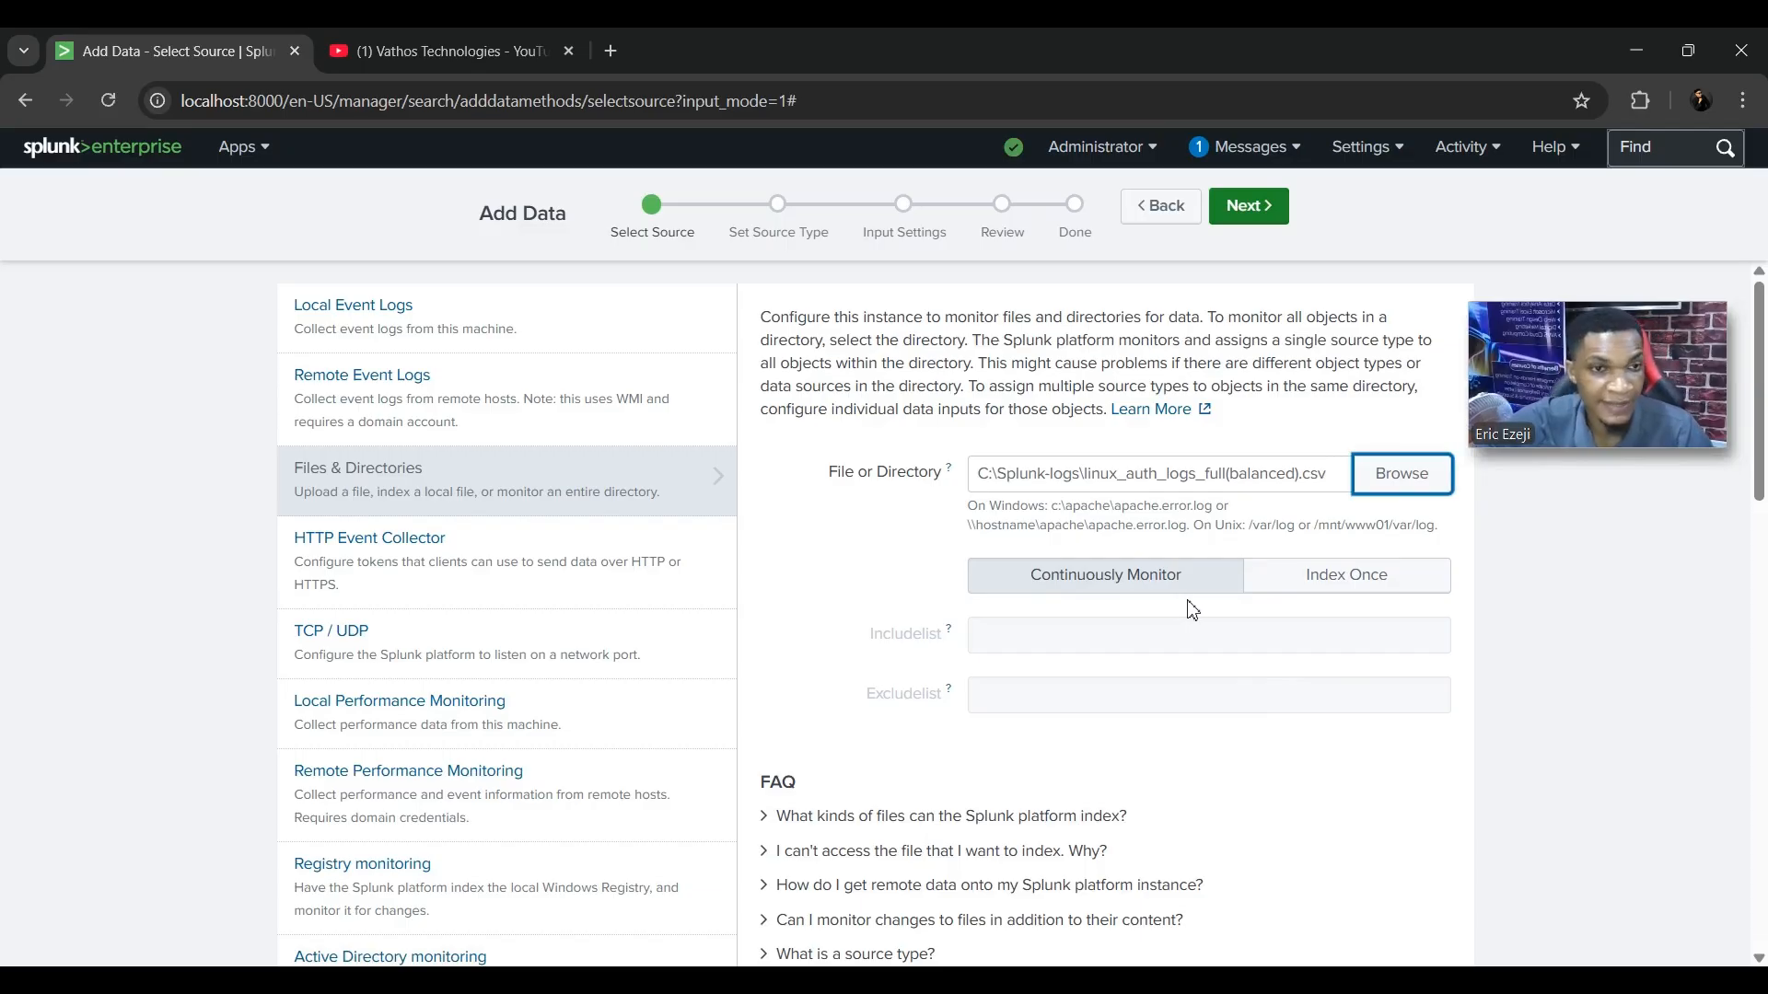
pyautogui.scroll(-2, 1209, 686)
pyautogui.scroll(2, 1232, 733)
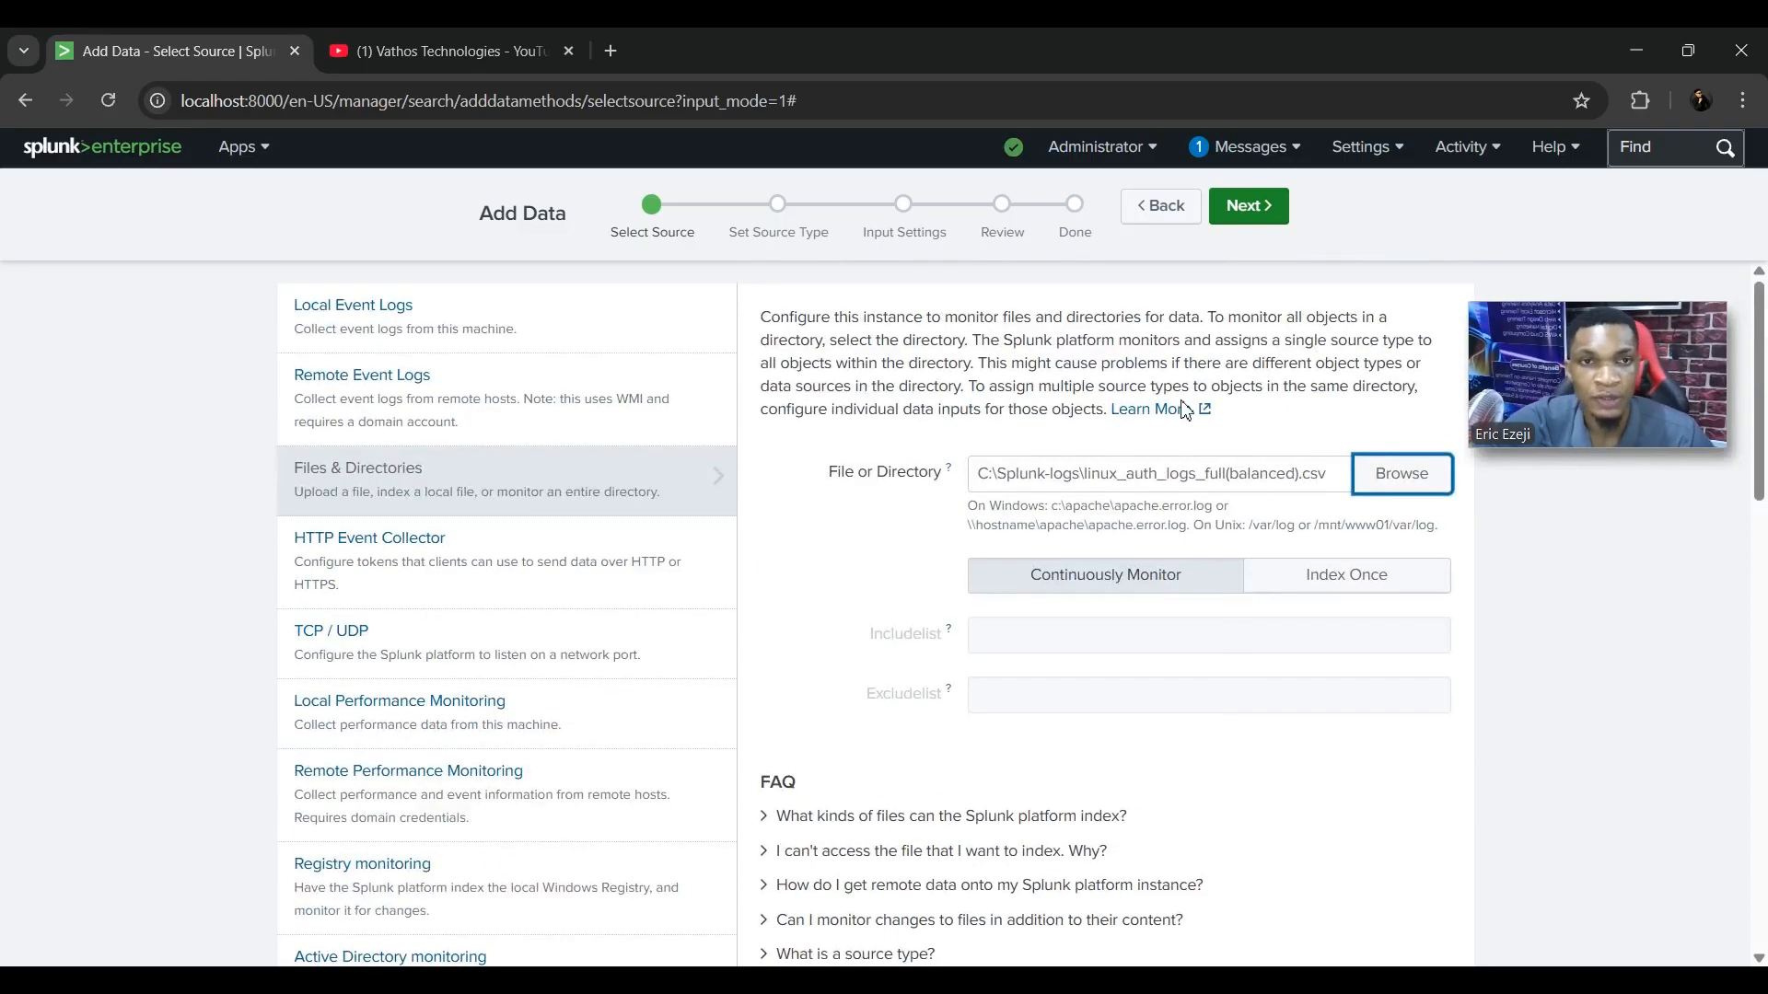
pyautogui.click(1249, 204)
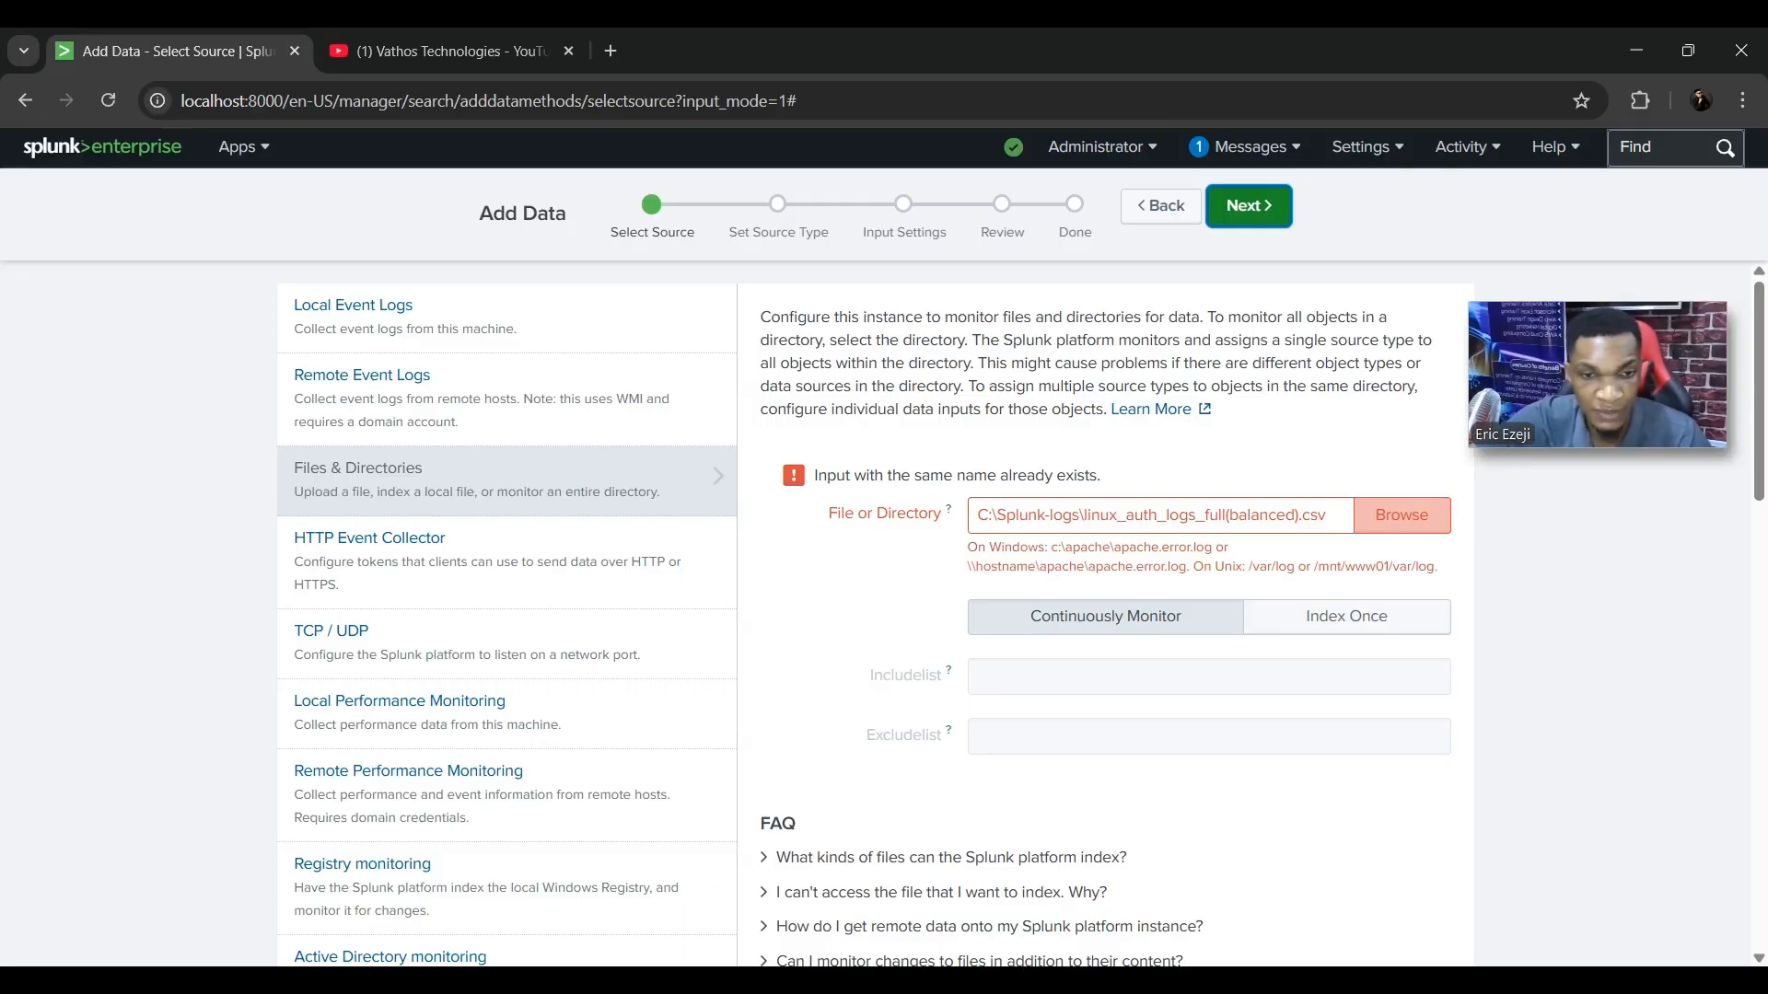
# - Switch to File Explorer and rename the CSV file in Splunk-logs as linux_auth_logs_fulll(balanced)
pyautogui.hotkey('alt', 'Tab')
pyautogui.click(365, 241)
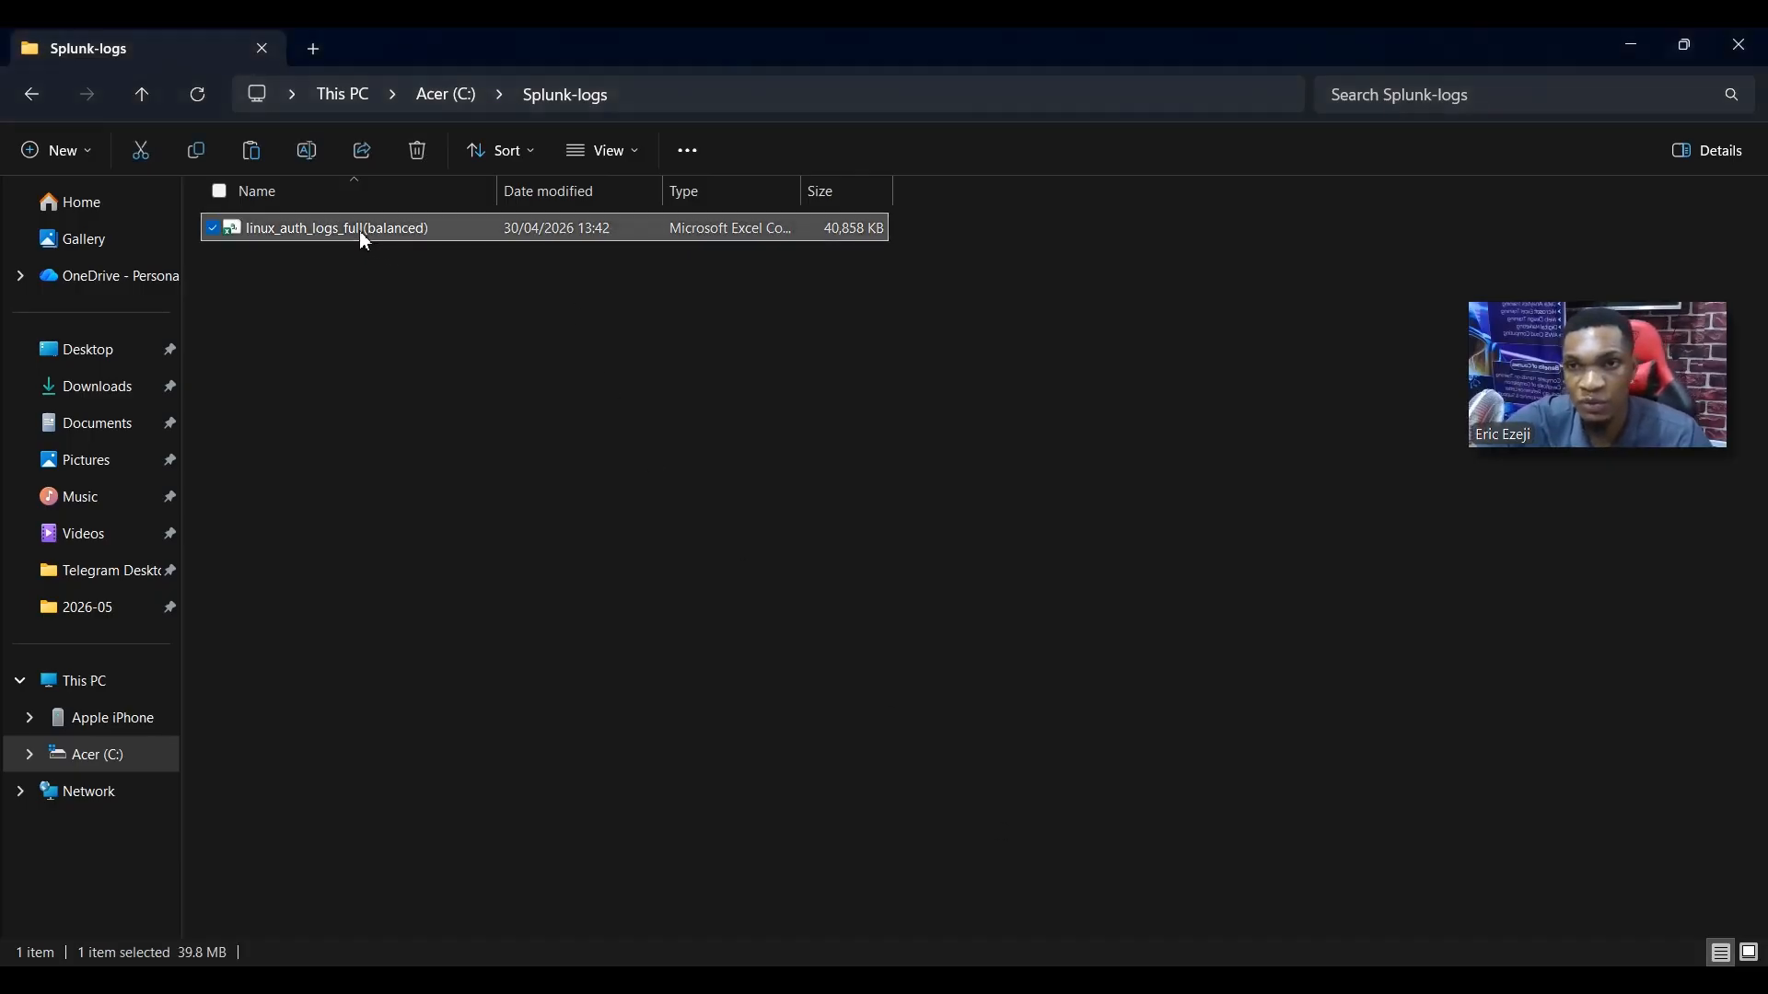
pyautogui.click(362, 233)
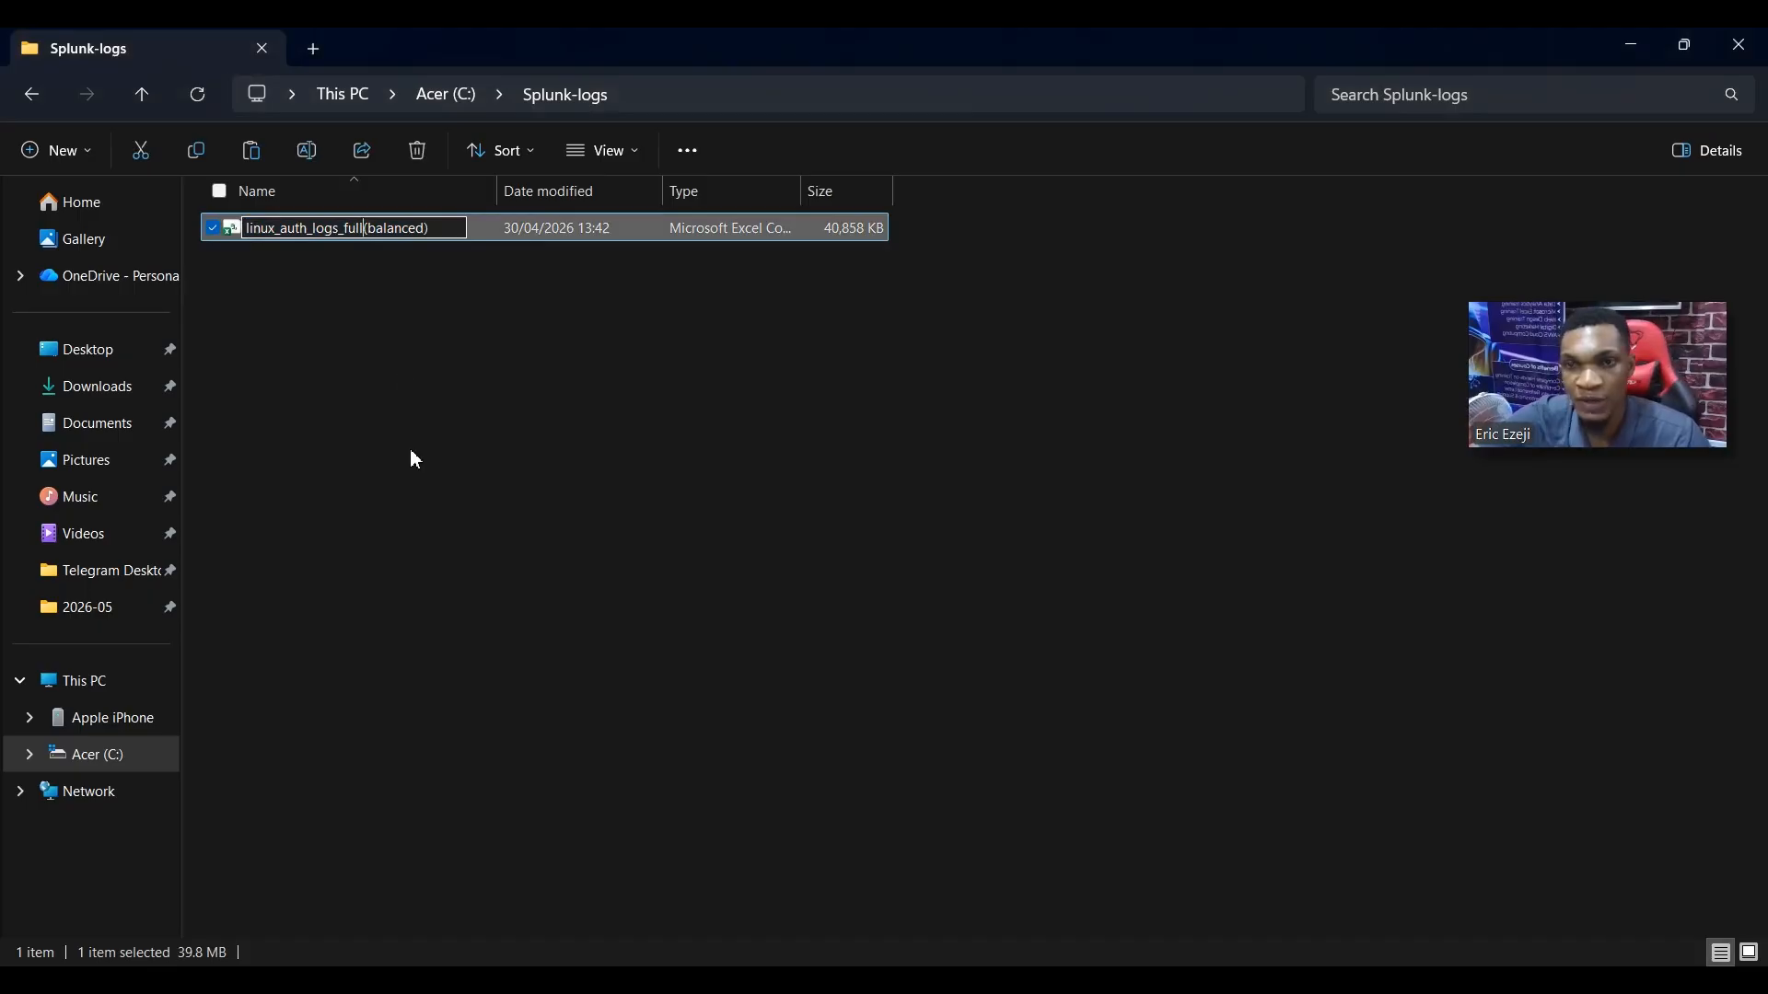
pyautogui.write('l')
pyautogui.click(590, 543)
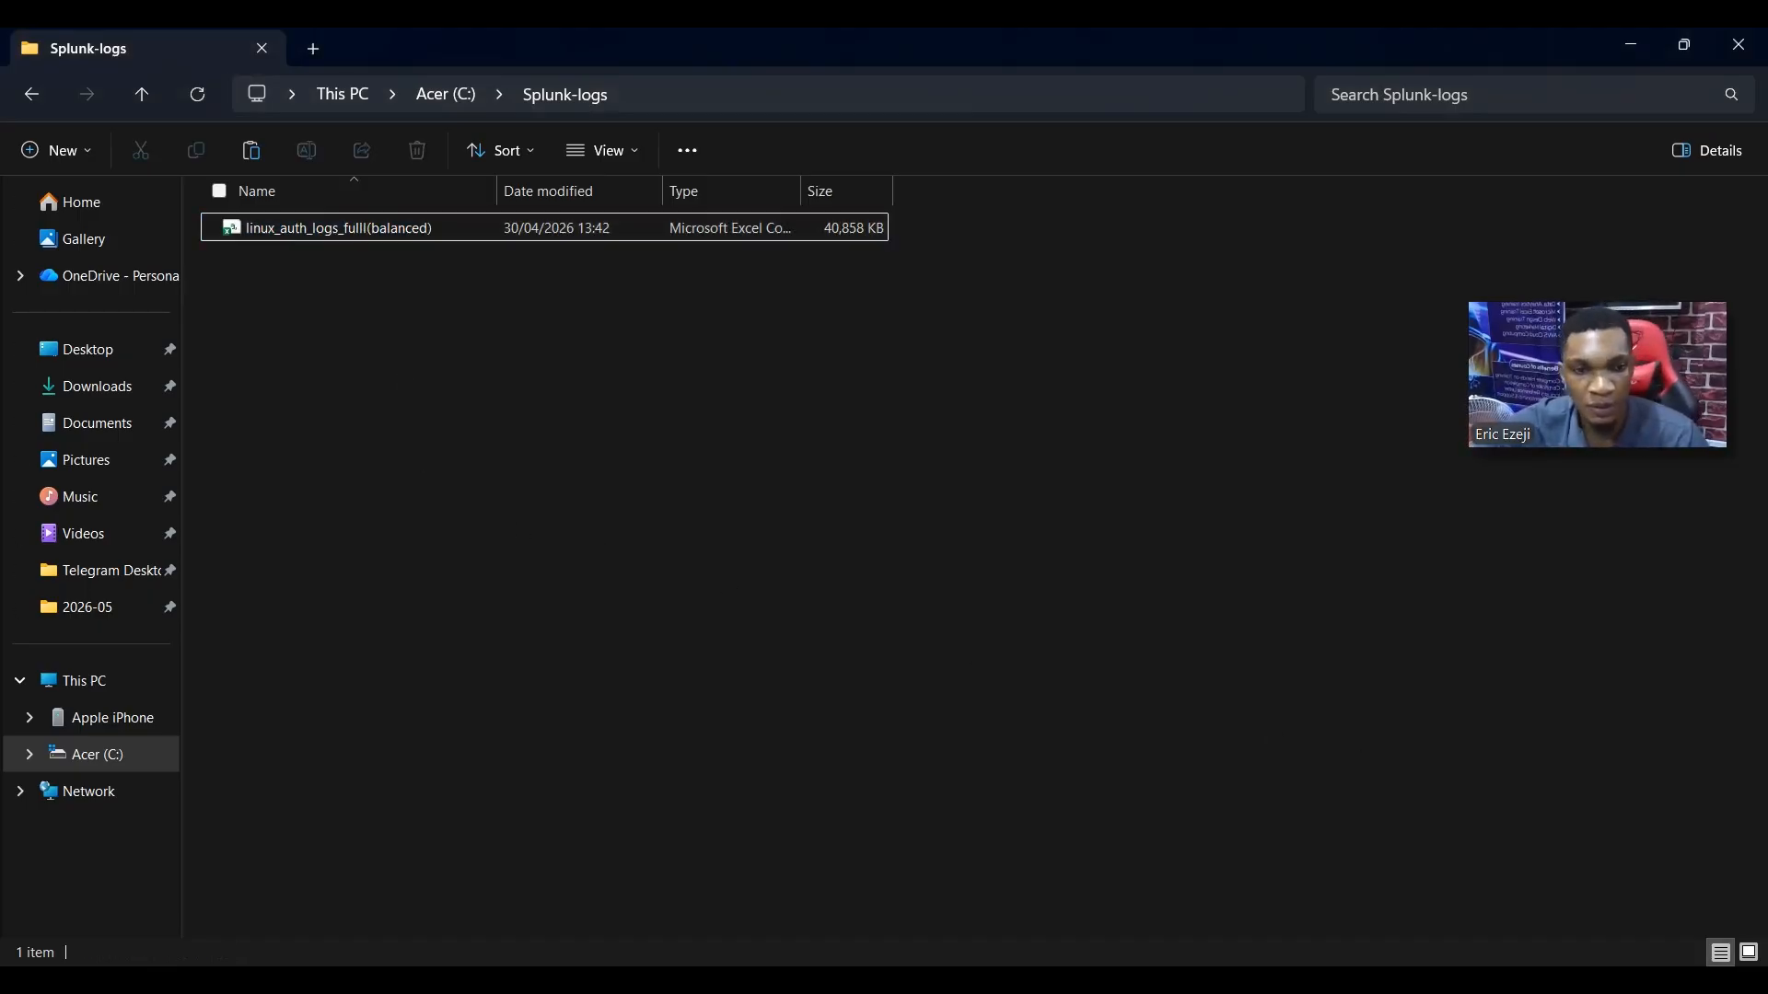
# - Return to Splunk and check the source picker's Splunk-logs folder for the renamed CSV file, closing the picker without selecting anything
pyautogui.hotkey('alt', 'Tab')
pyautogui.click(1403, 514)
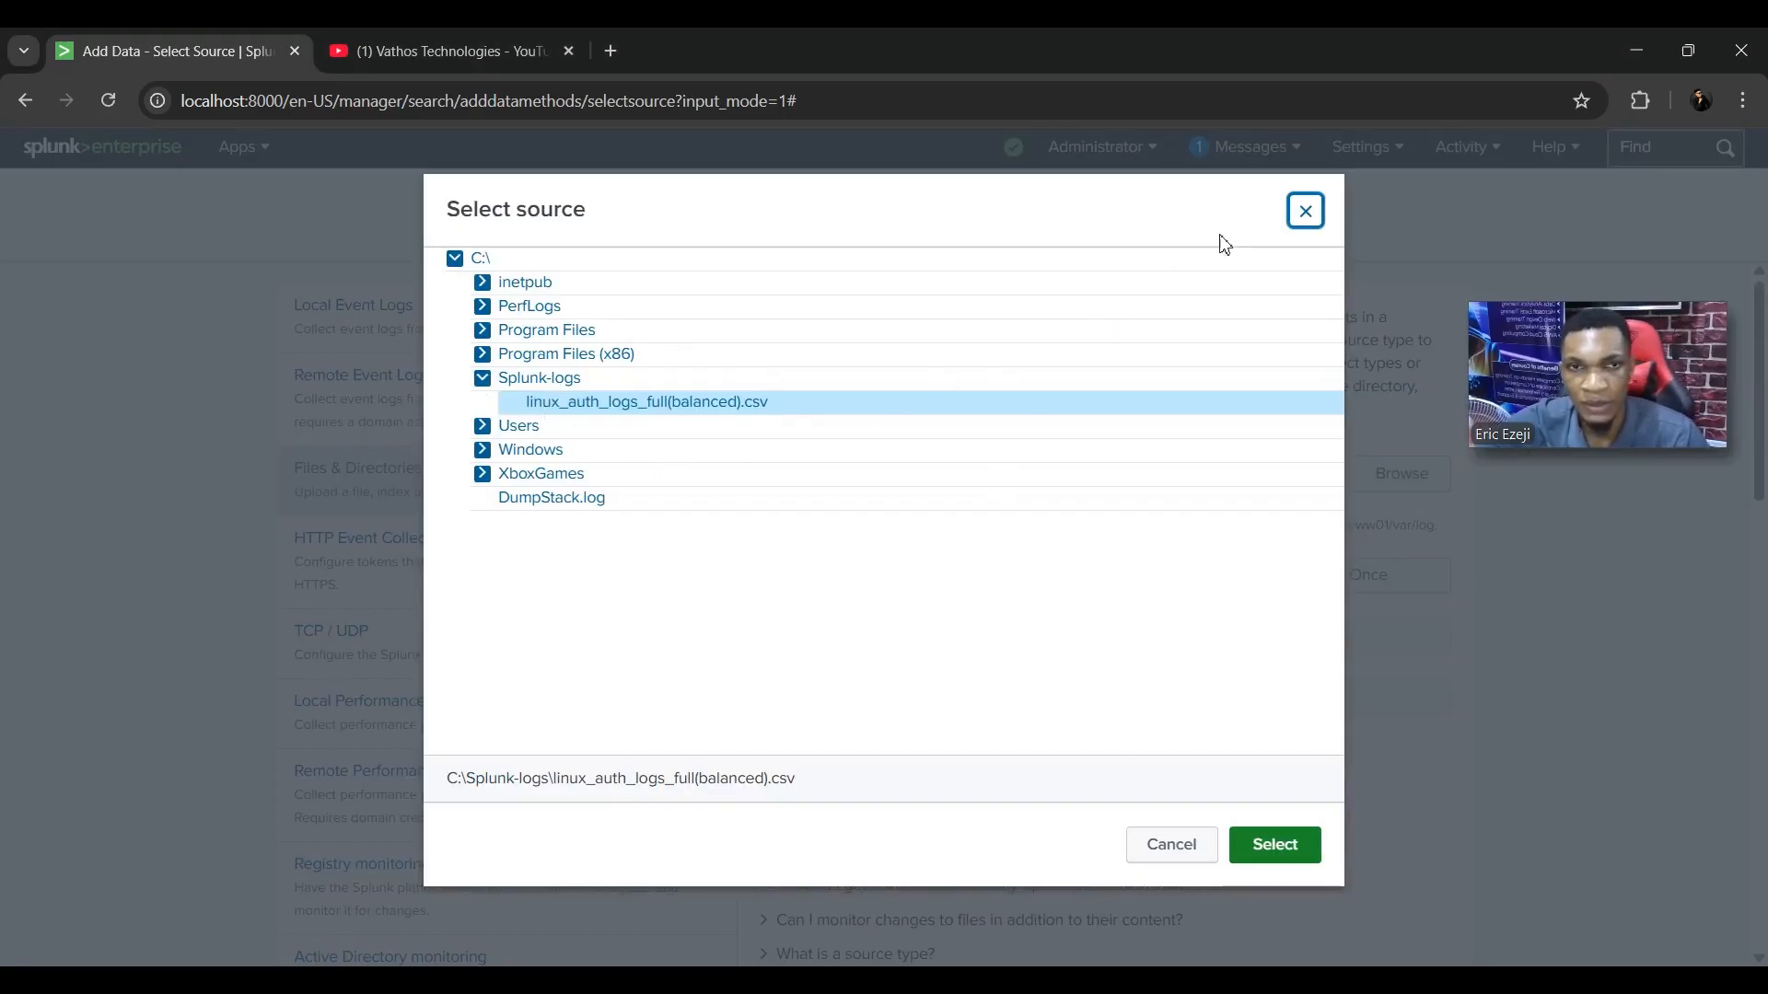
pyautogui.click(1306, 211)
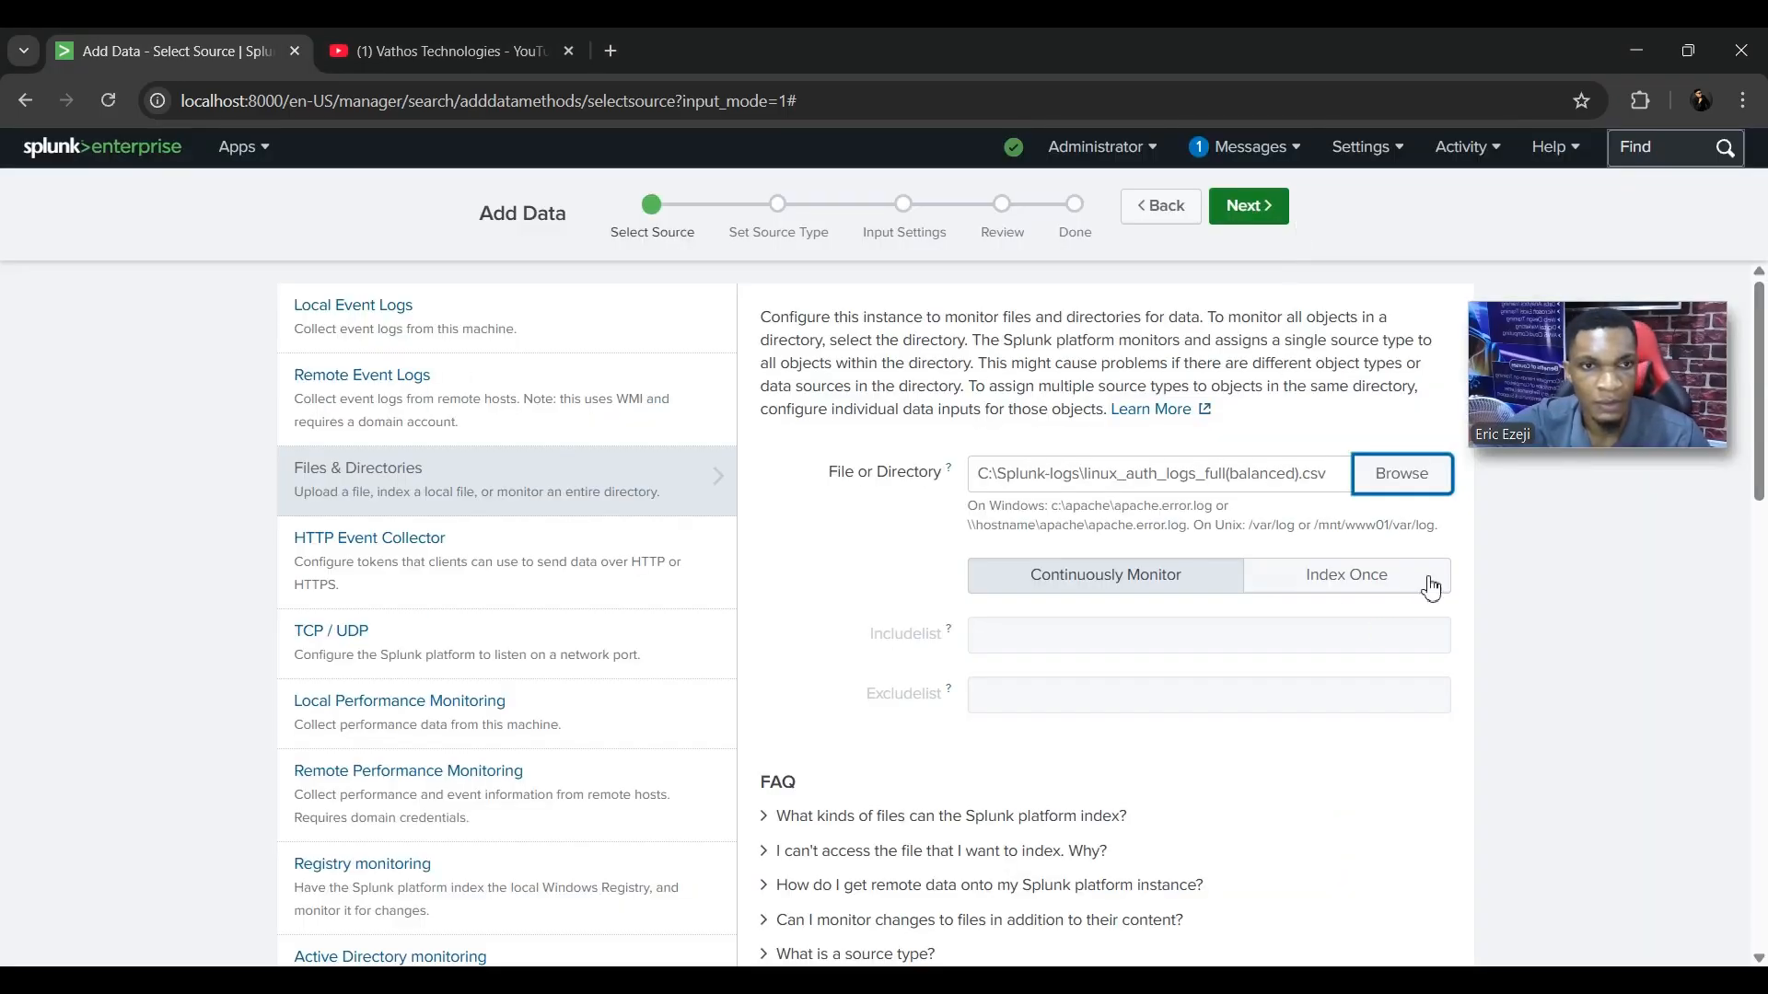
pyautogui.click(1402, 475)
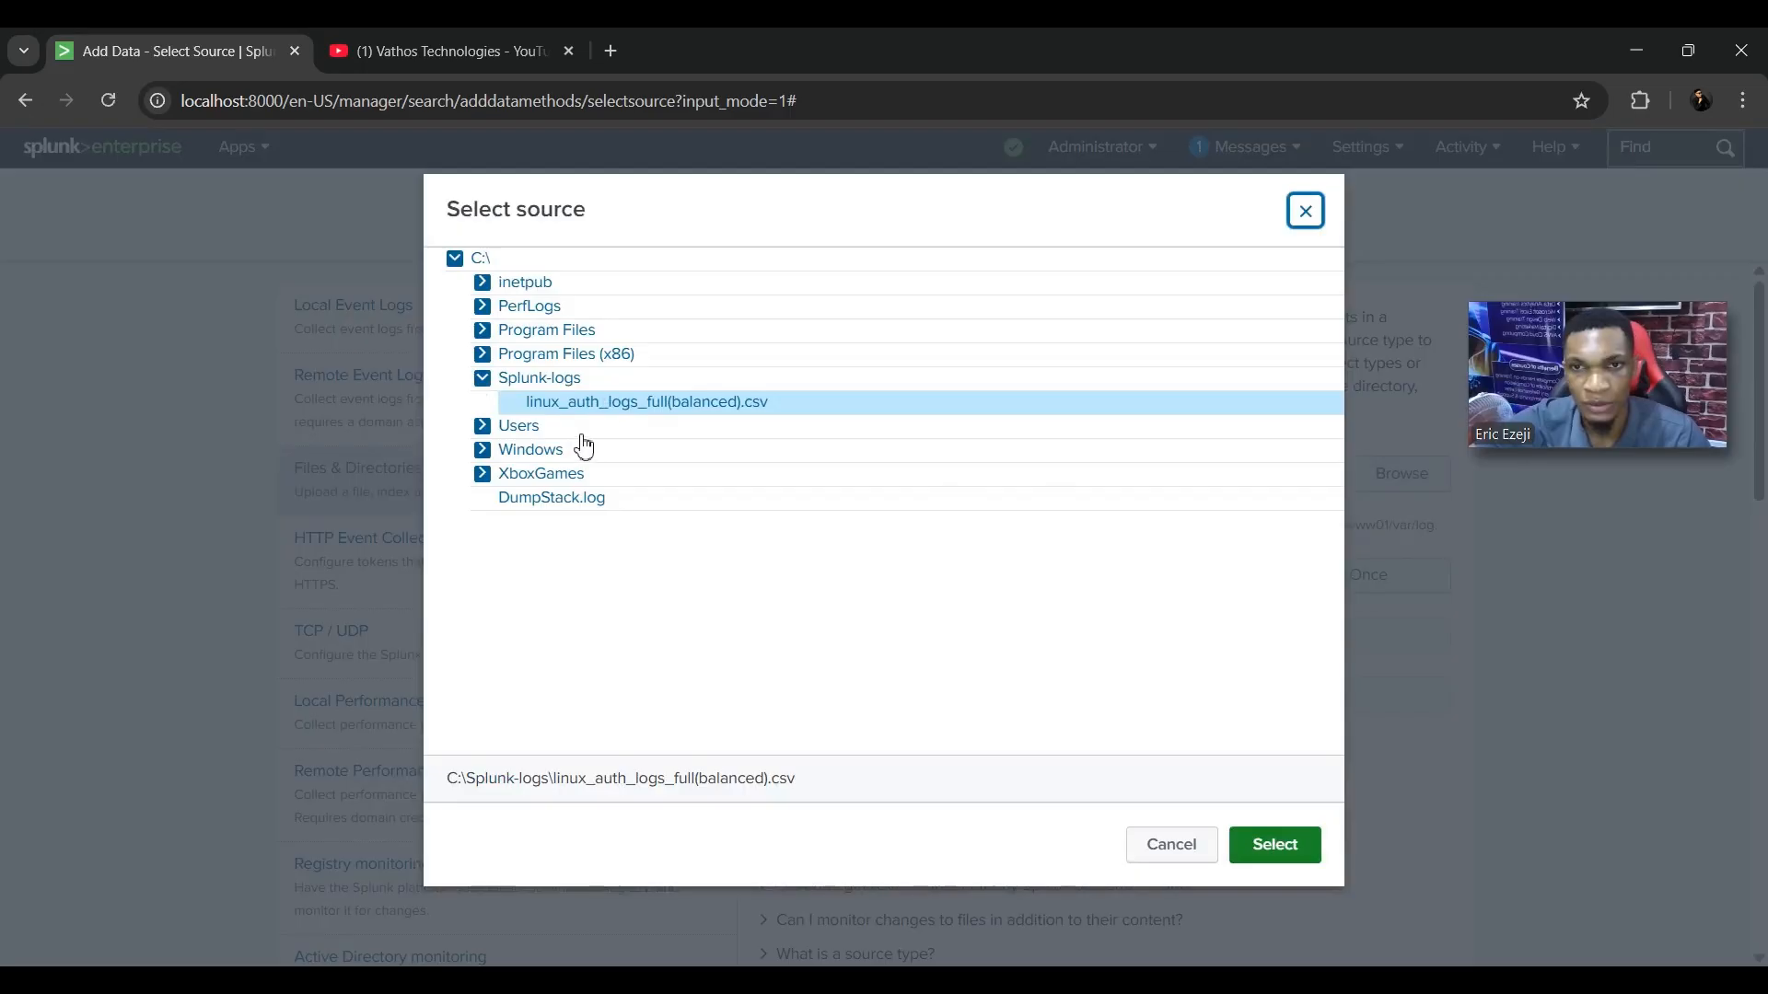
pyautogui.click(1306, 211)
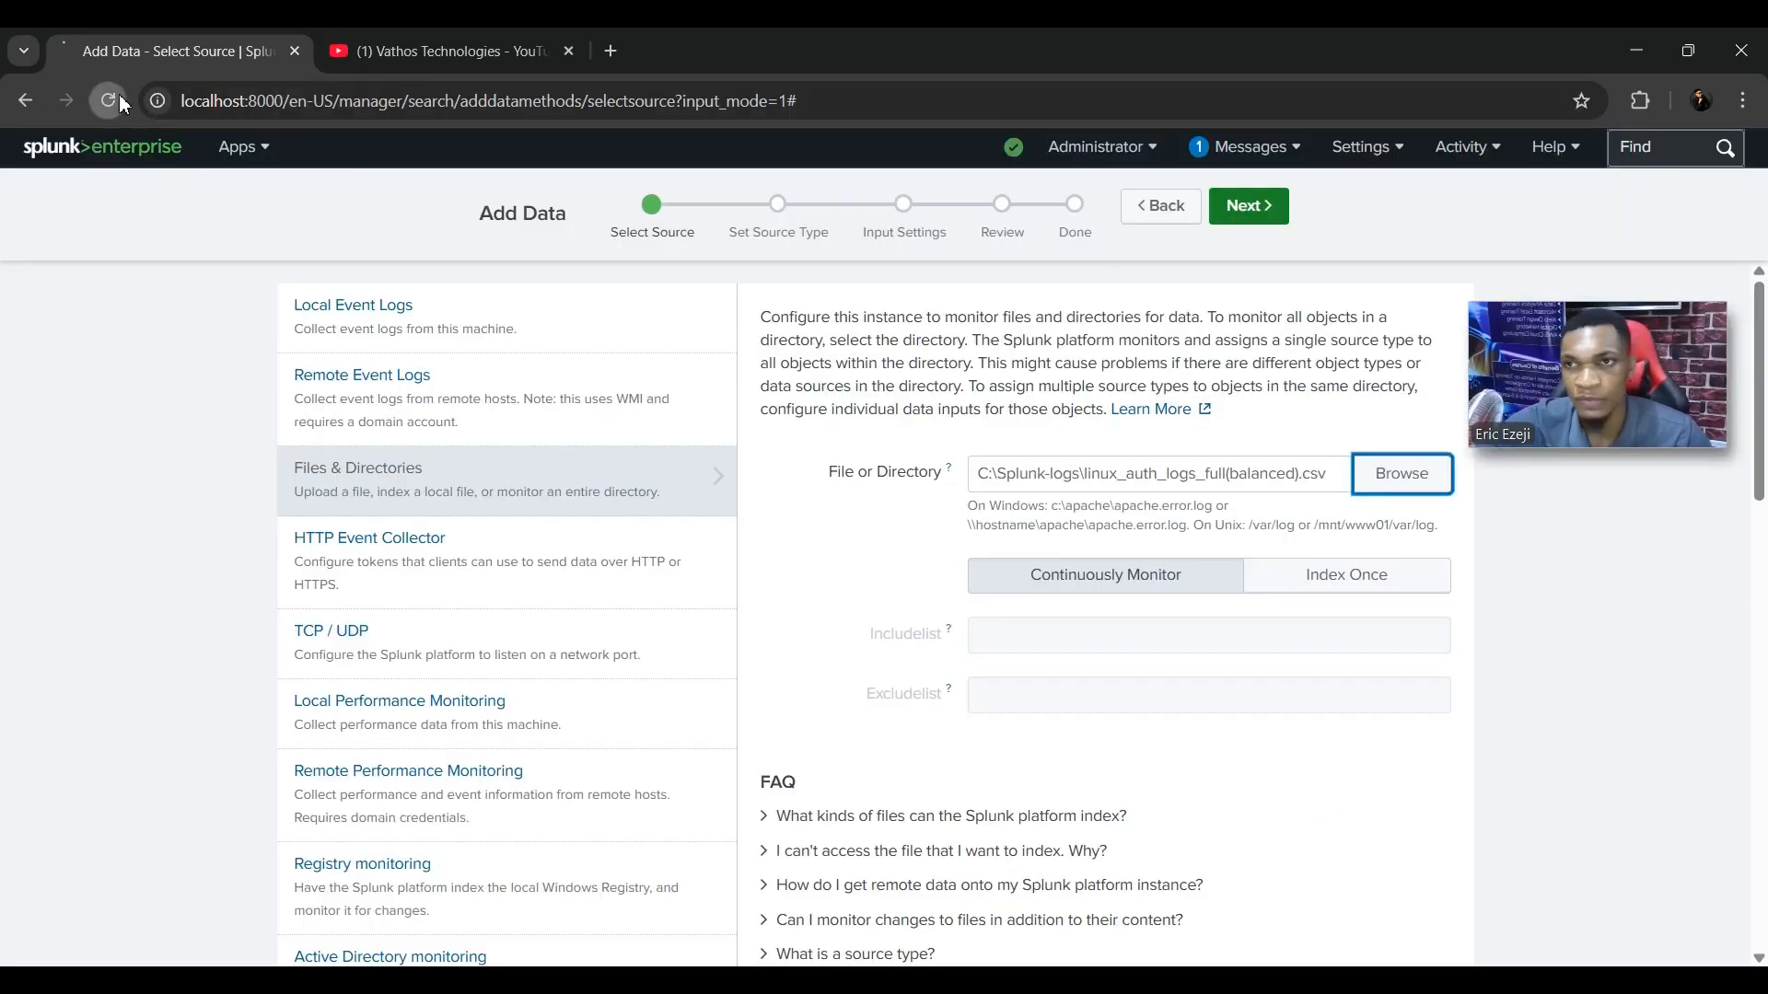
# - Reload the Add Data page and choose C:\Splunk-logs\linux_auth_logs_fulll(balanced).csv as the Files & Directories source
pyautogui.click(120, 98)
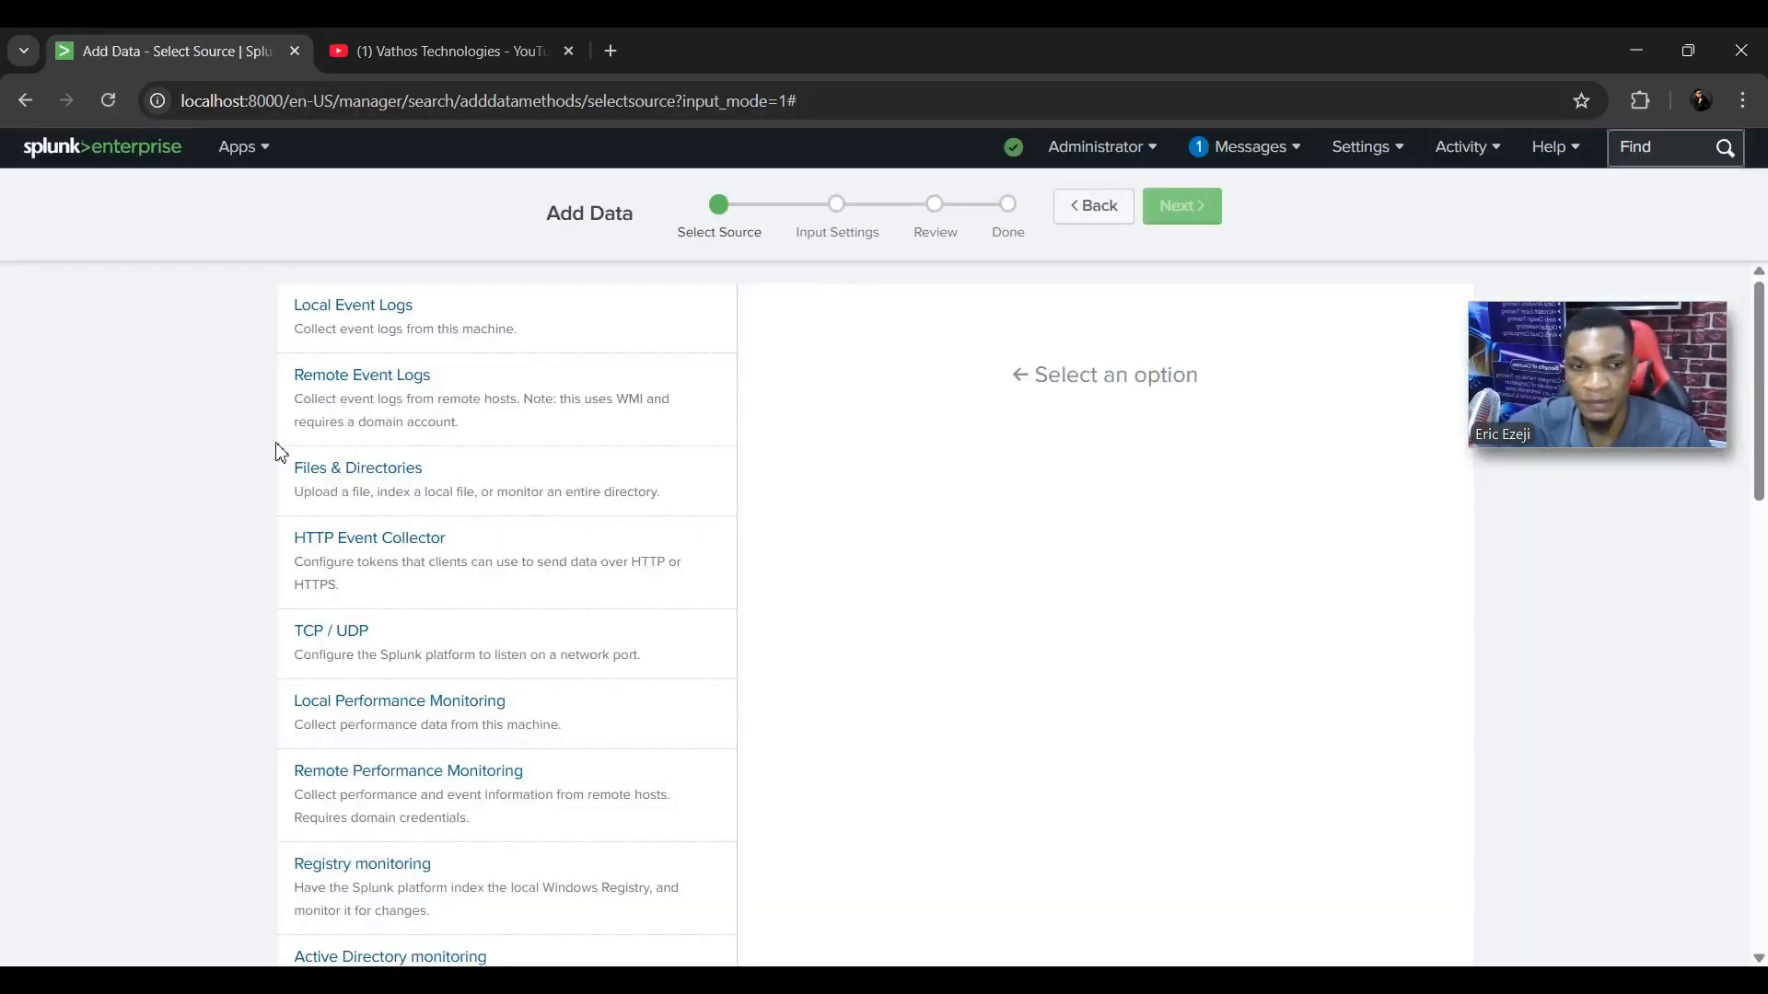
pyautogui.click(380, 475)
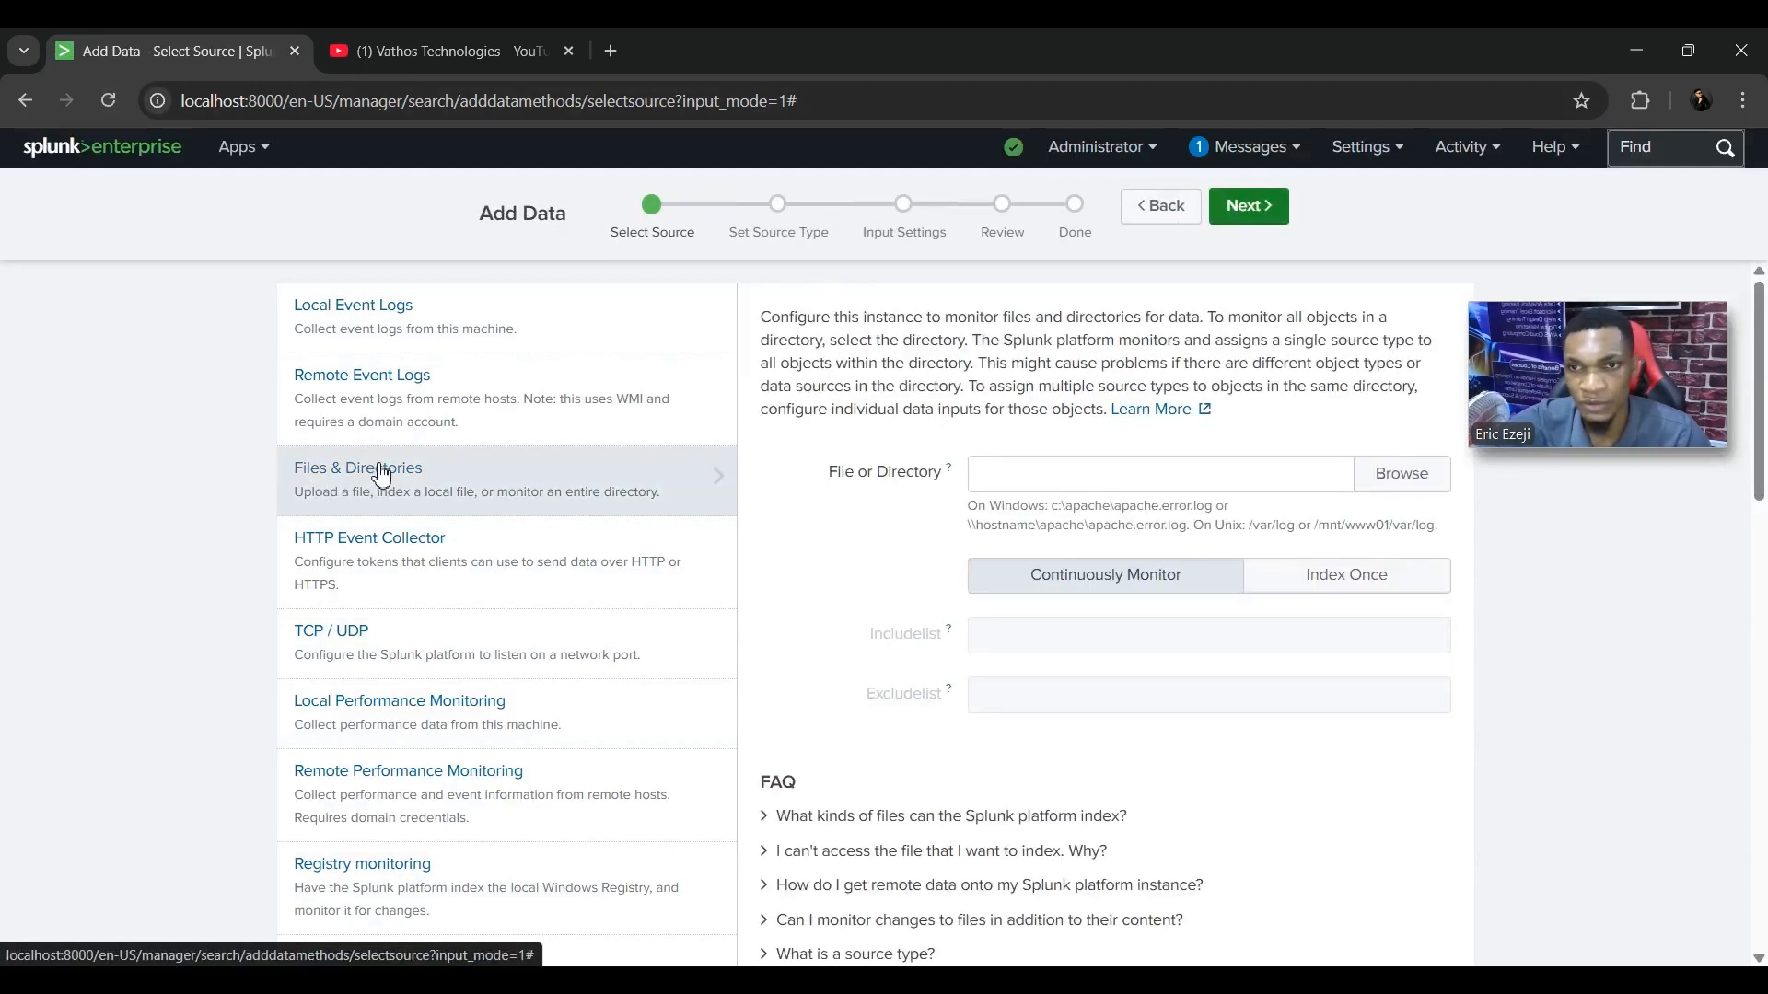
pyautogui.click(1384, 474)
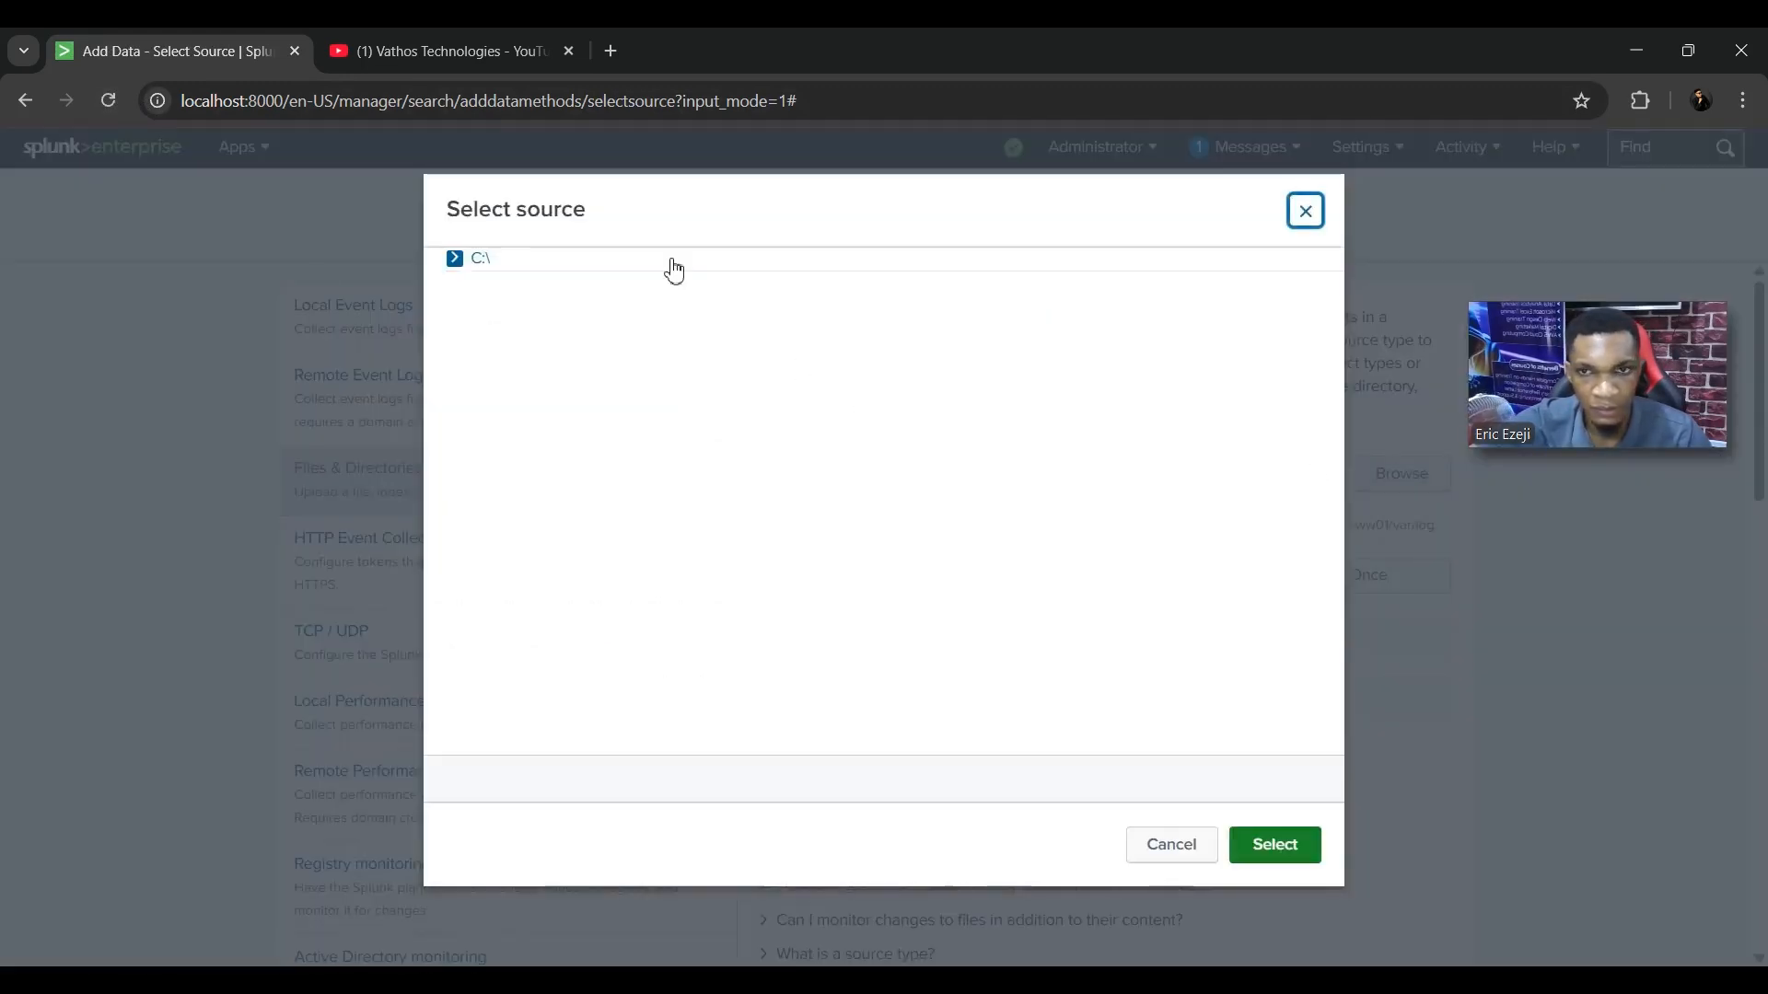
pyautogui.click(454, 261)
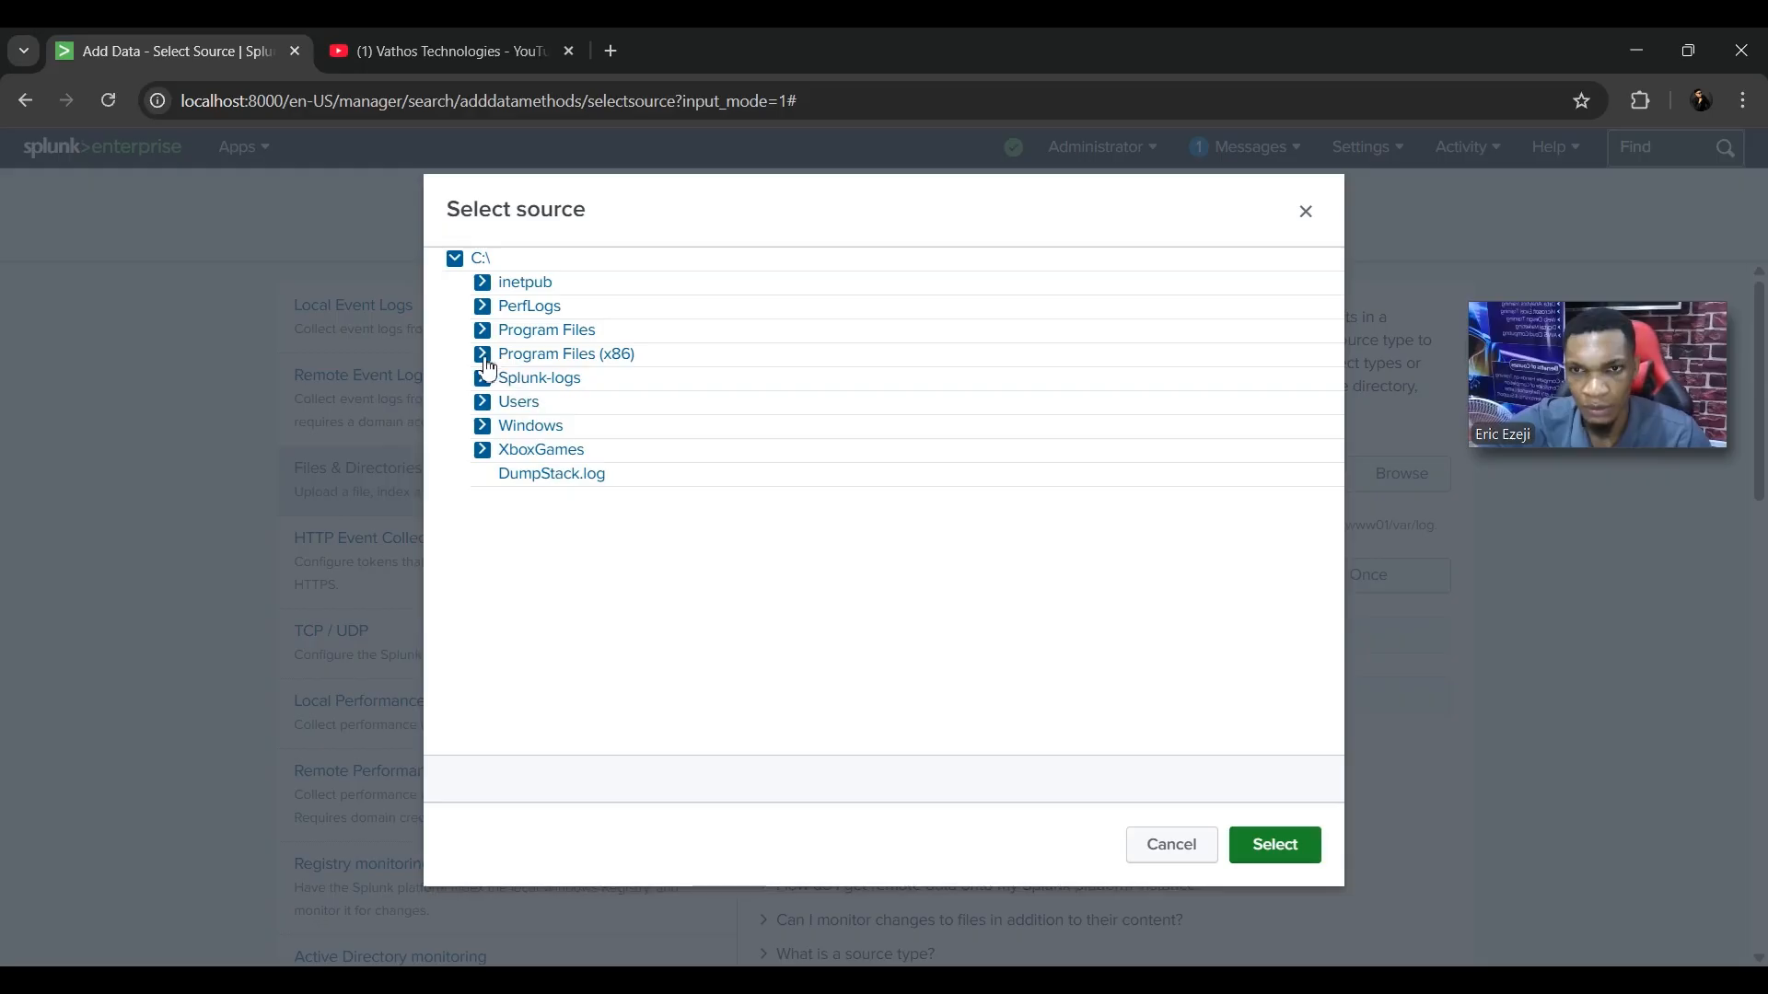
pyautogui.click(483, 378)
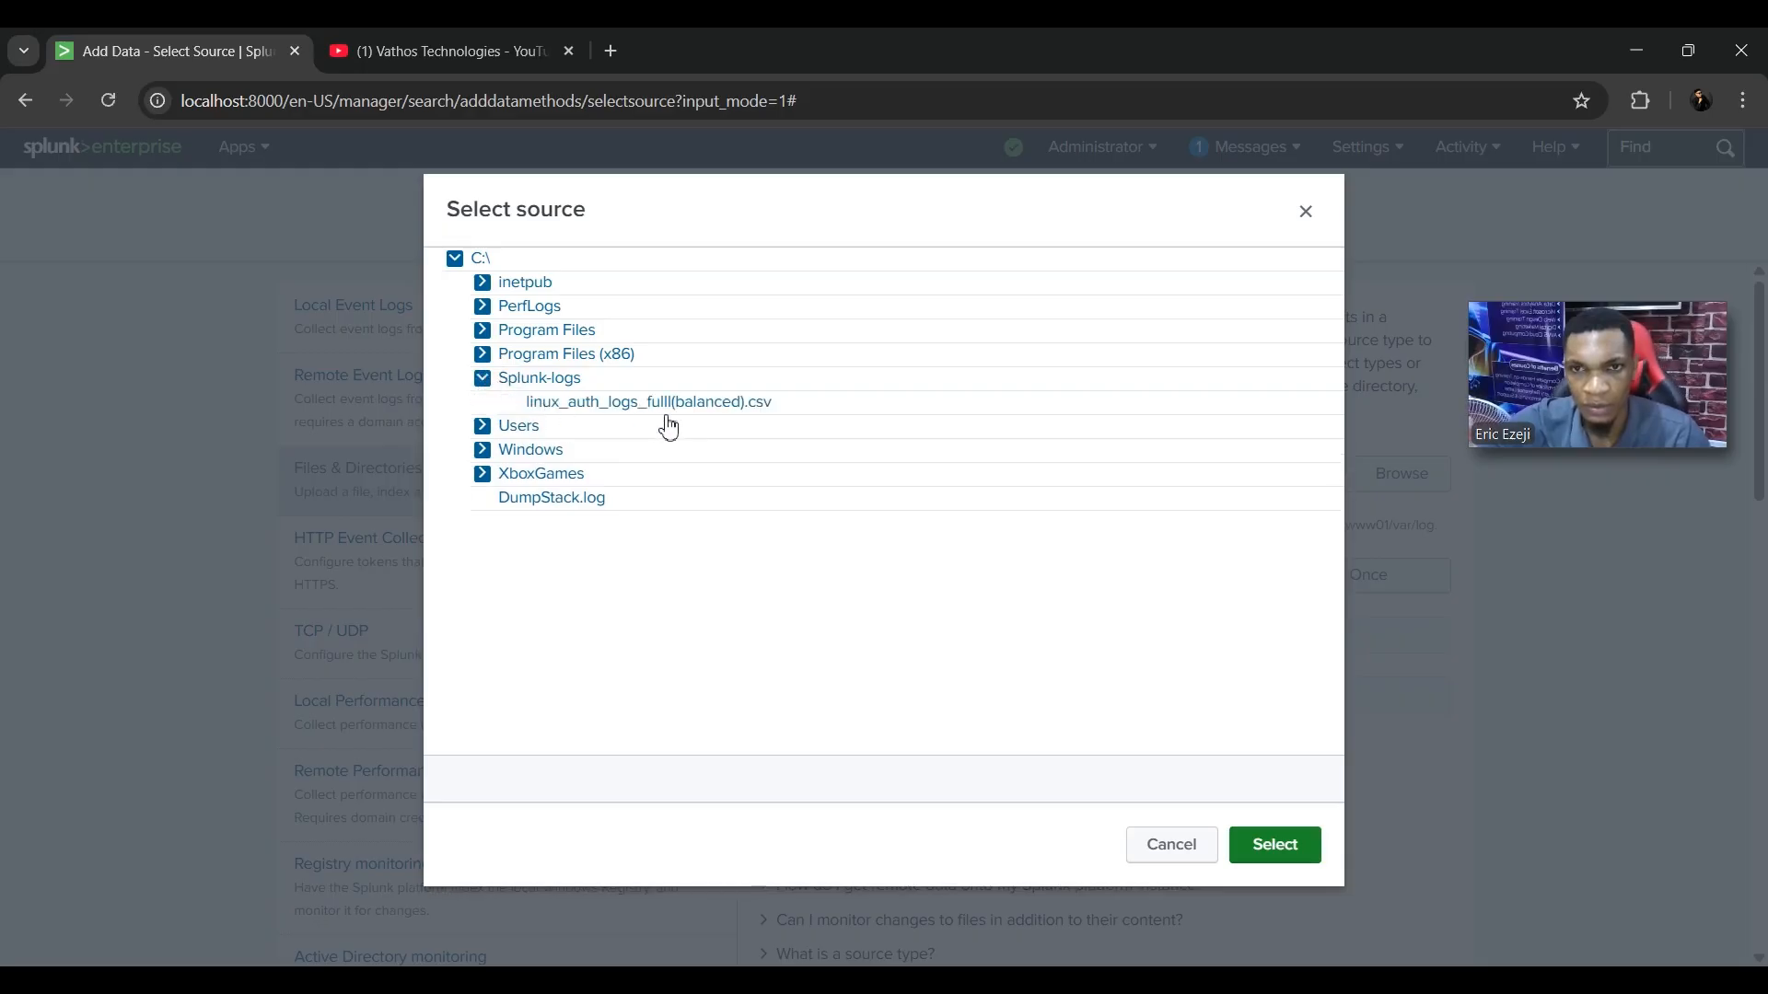
pyautogui.click(695, 404)
pyautogui.click(1308, 858)
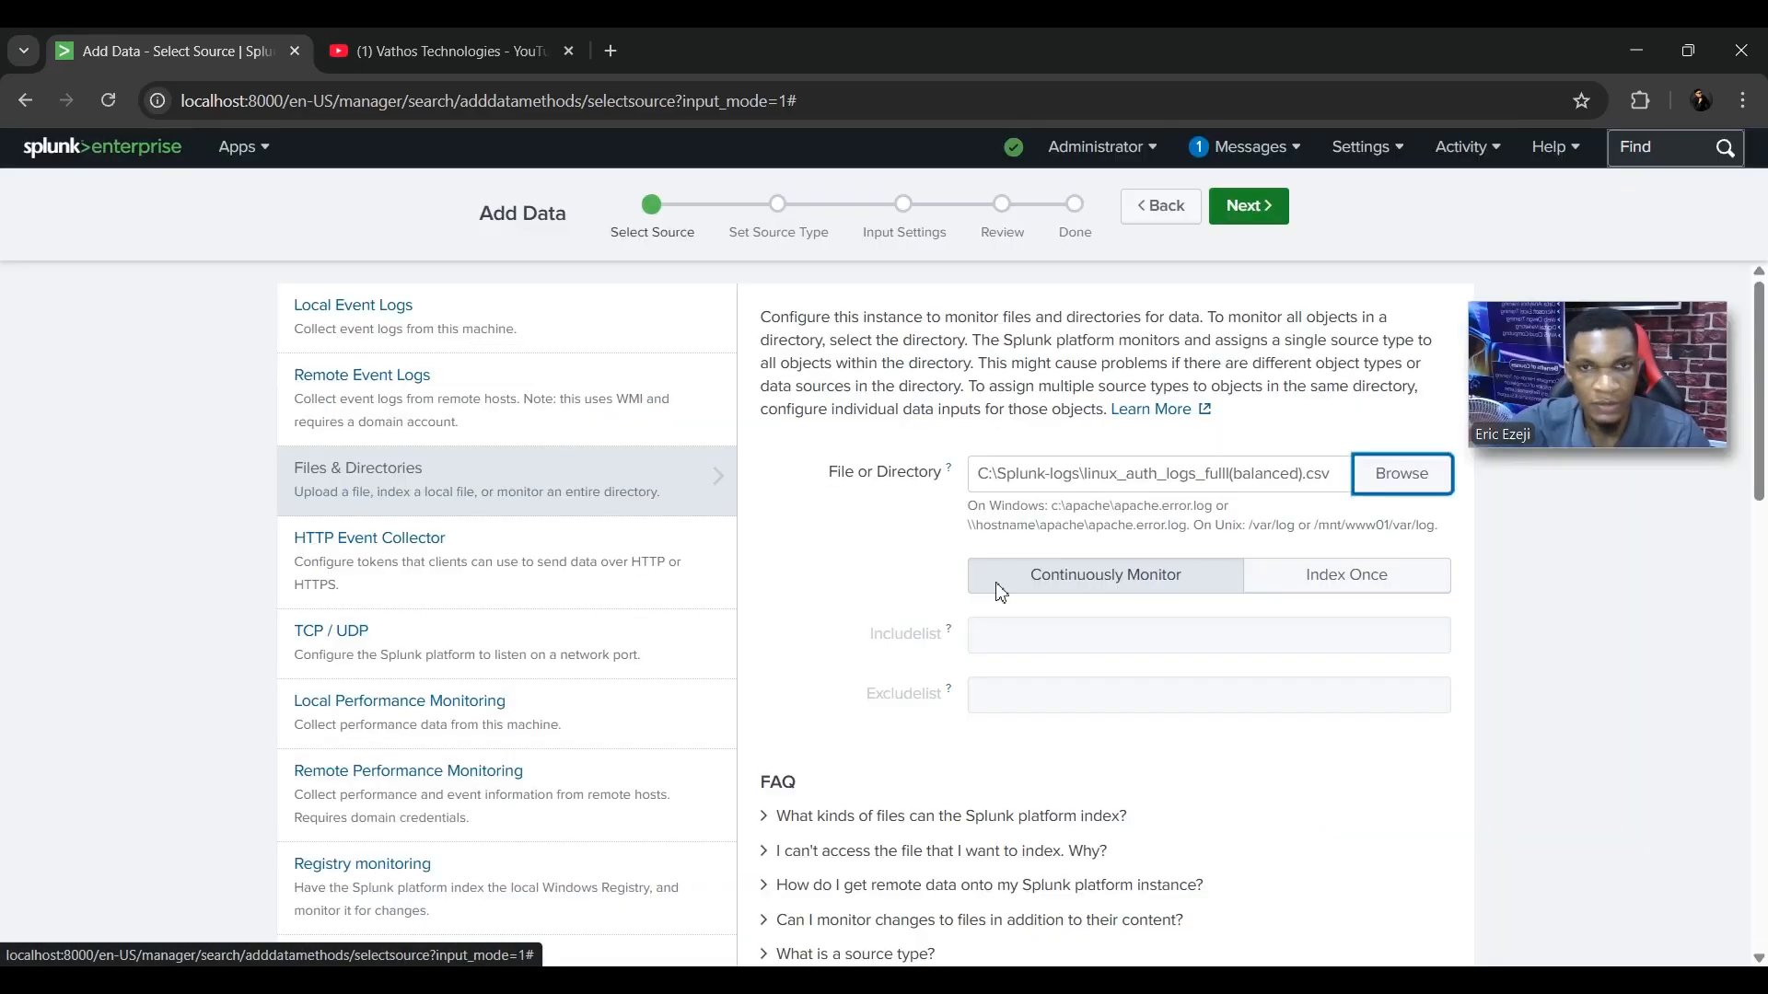
# - Continue with the continuously monitored file, check its parsed event preview, and accept the csv source type
pyautogui.click(1245, 208)
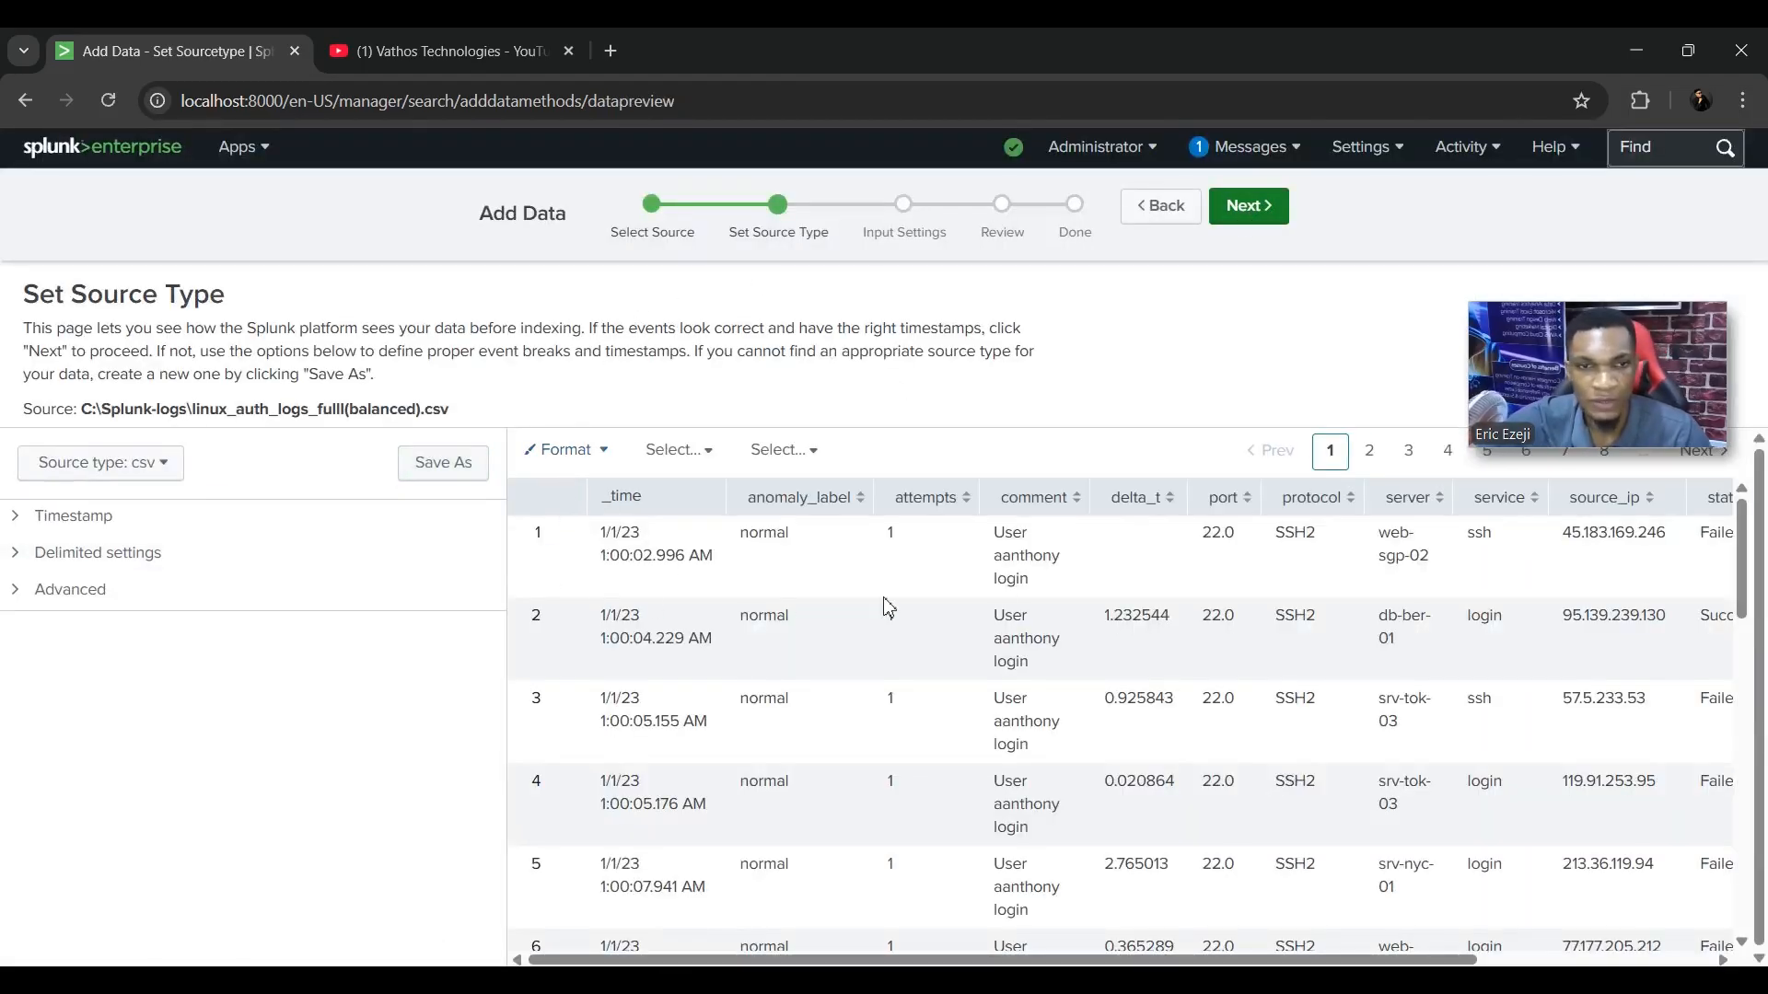
pyautogui.scroll(-7, 1191, 777)
pyautogui.scroll(7, 1217, 730)
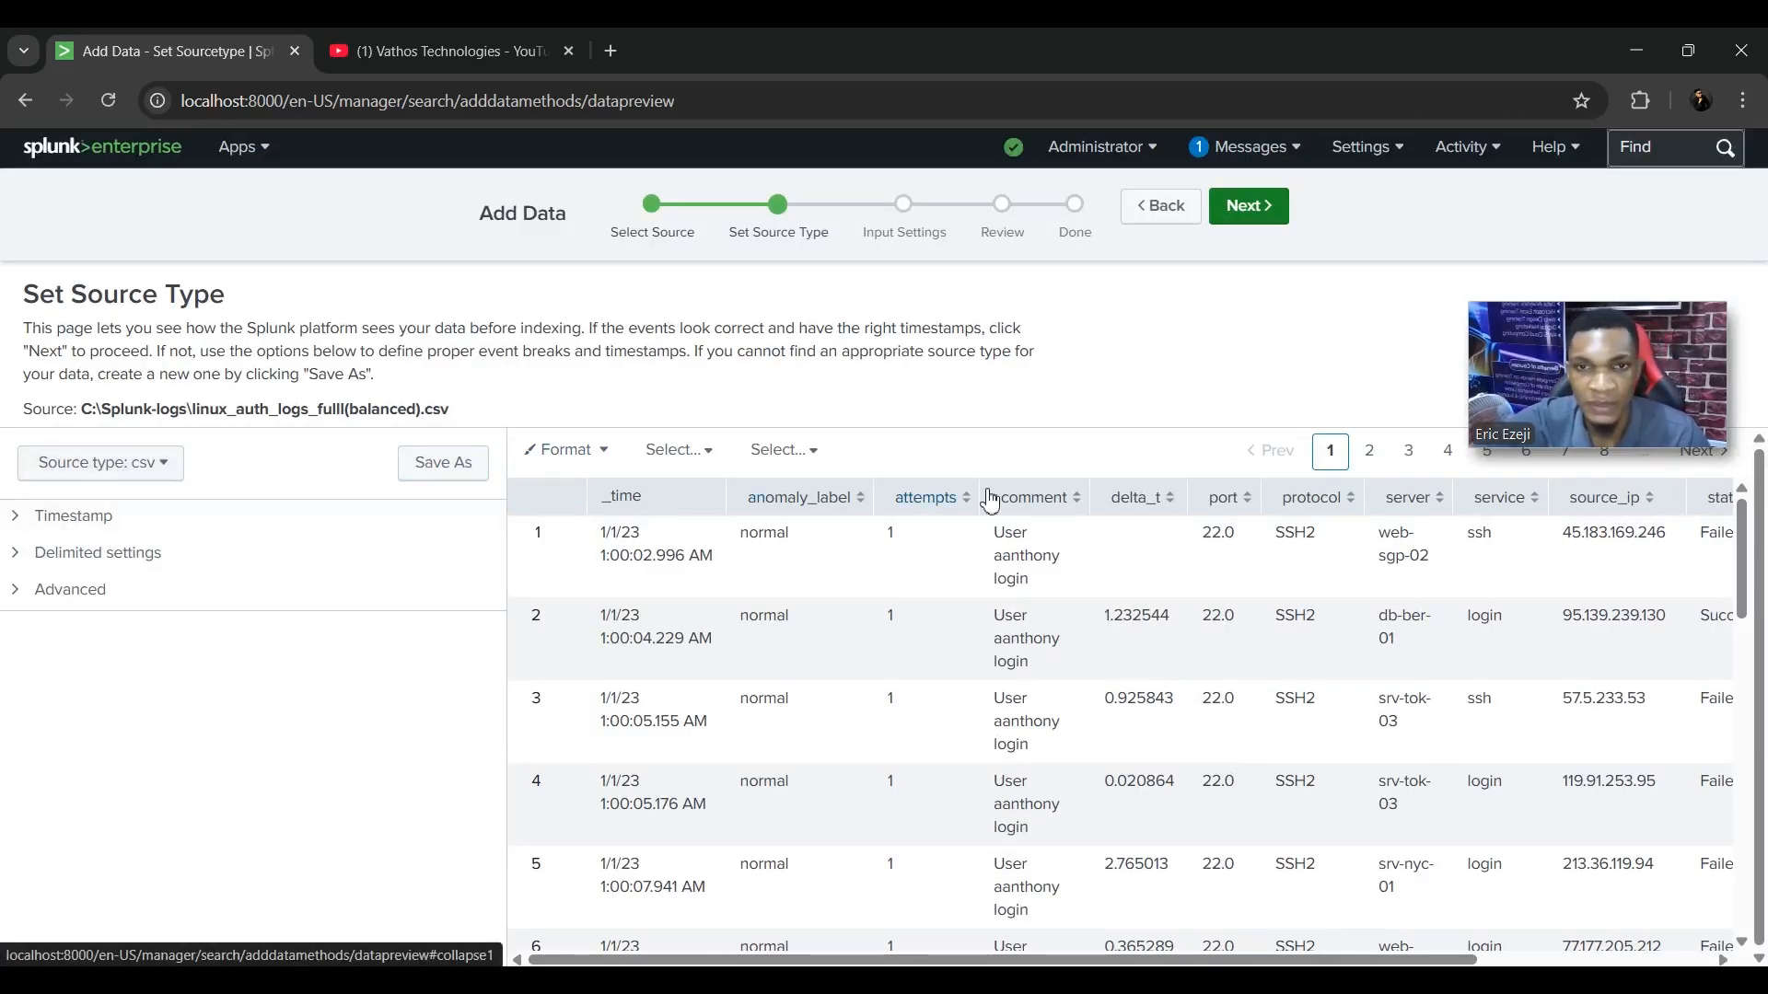
pyautogui.click(1247, 205)
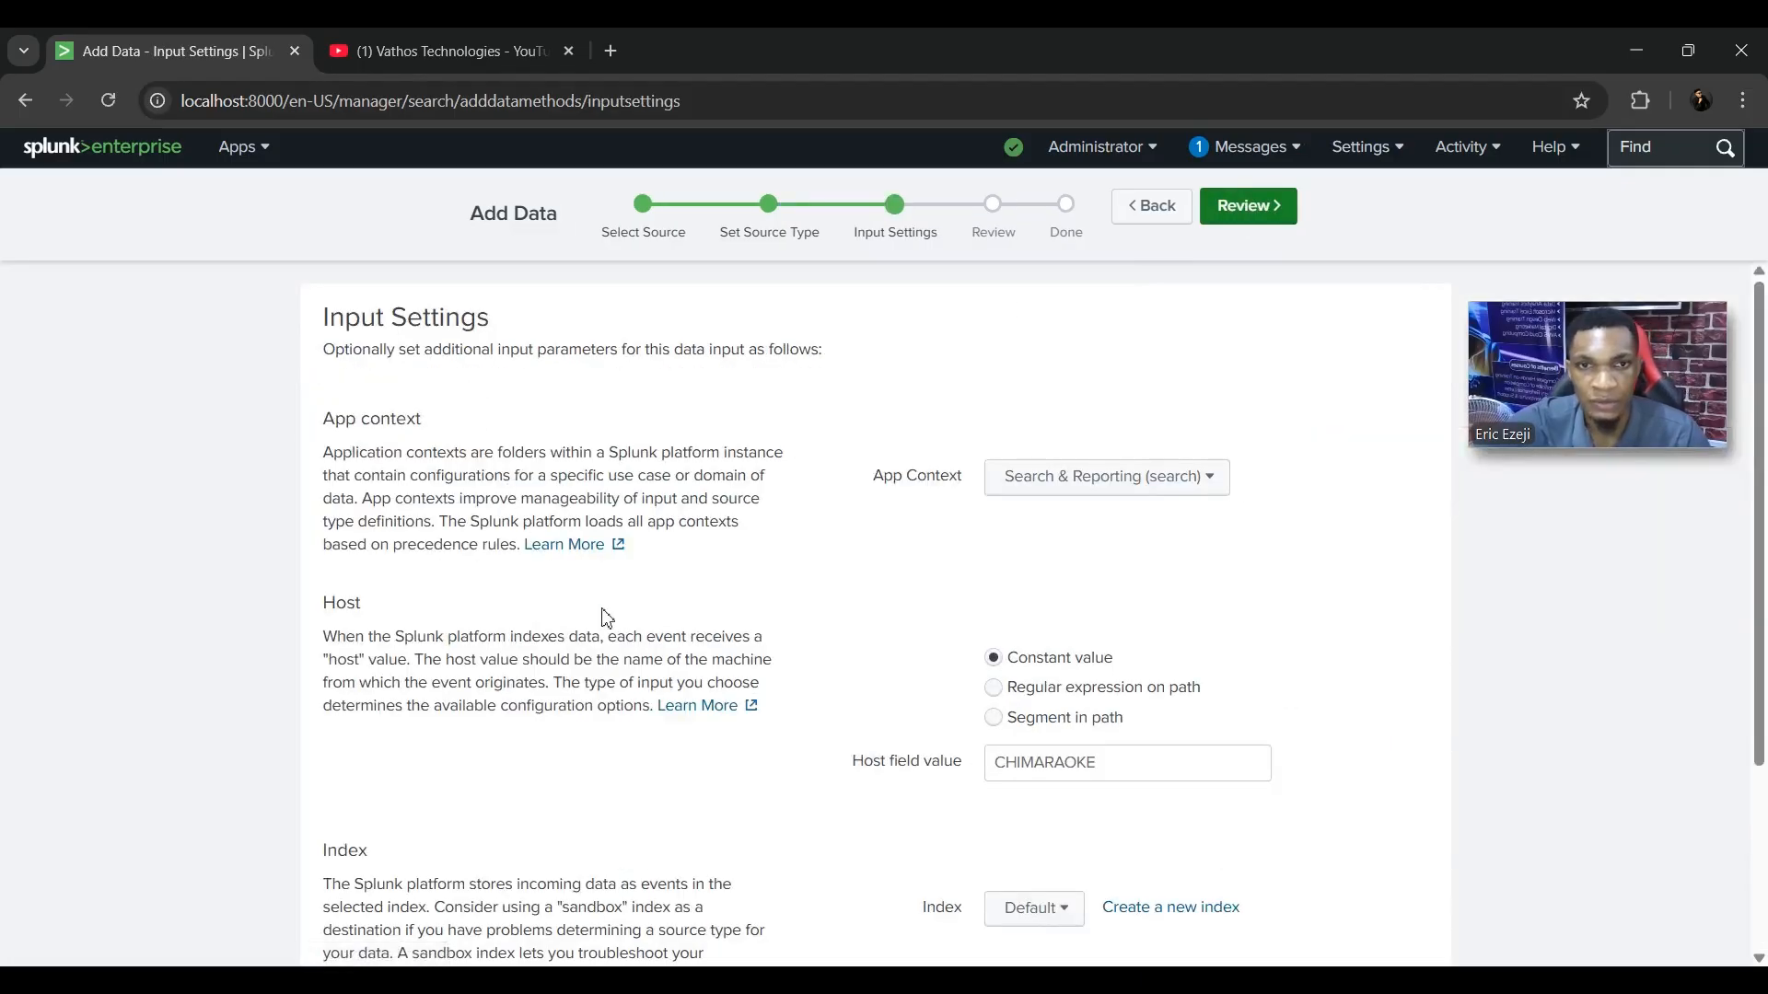
# - Set the destination index for the file input to main
pyautogui.scroll(-3, 1111, 525)
pyautogui.click(1058, 646)
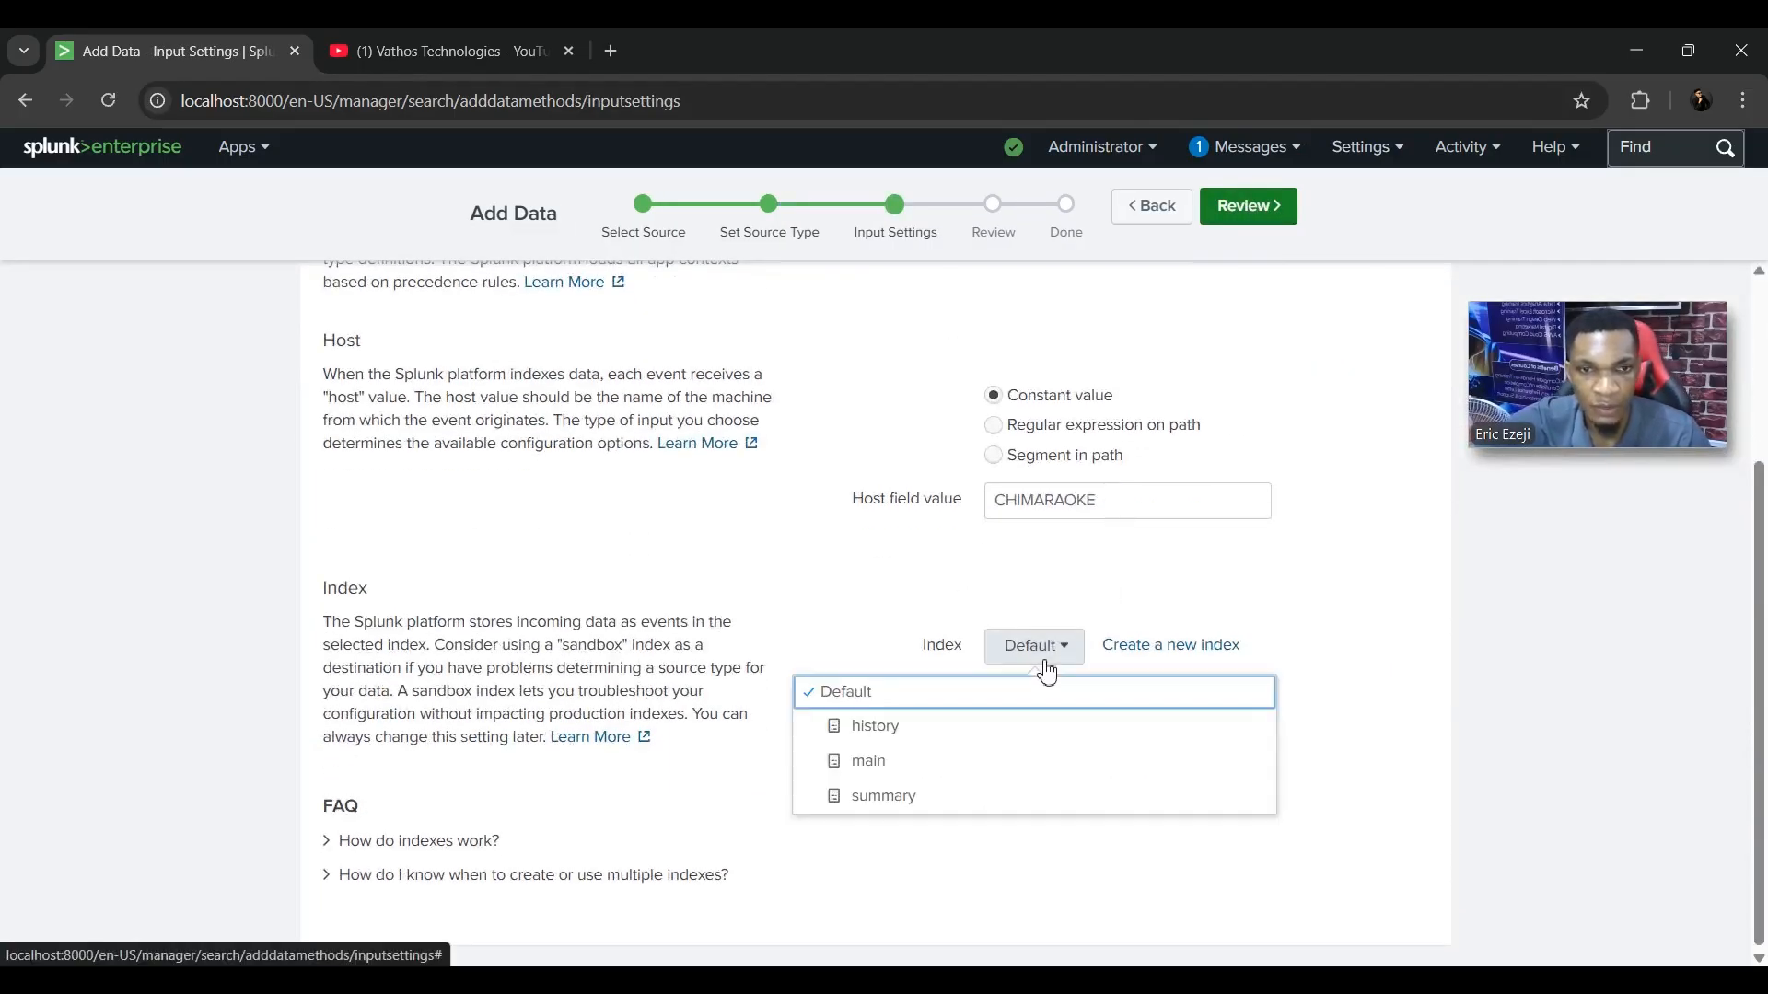
pyautogui.click(936, 770)
# - Replace the constant host field value with the presenter's first name
pyautogui.scroll(3, 1120, 704)
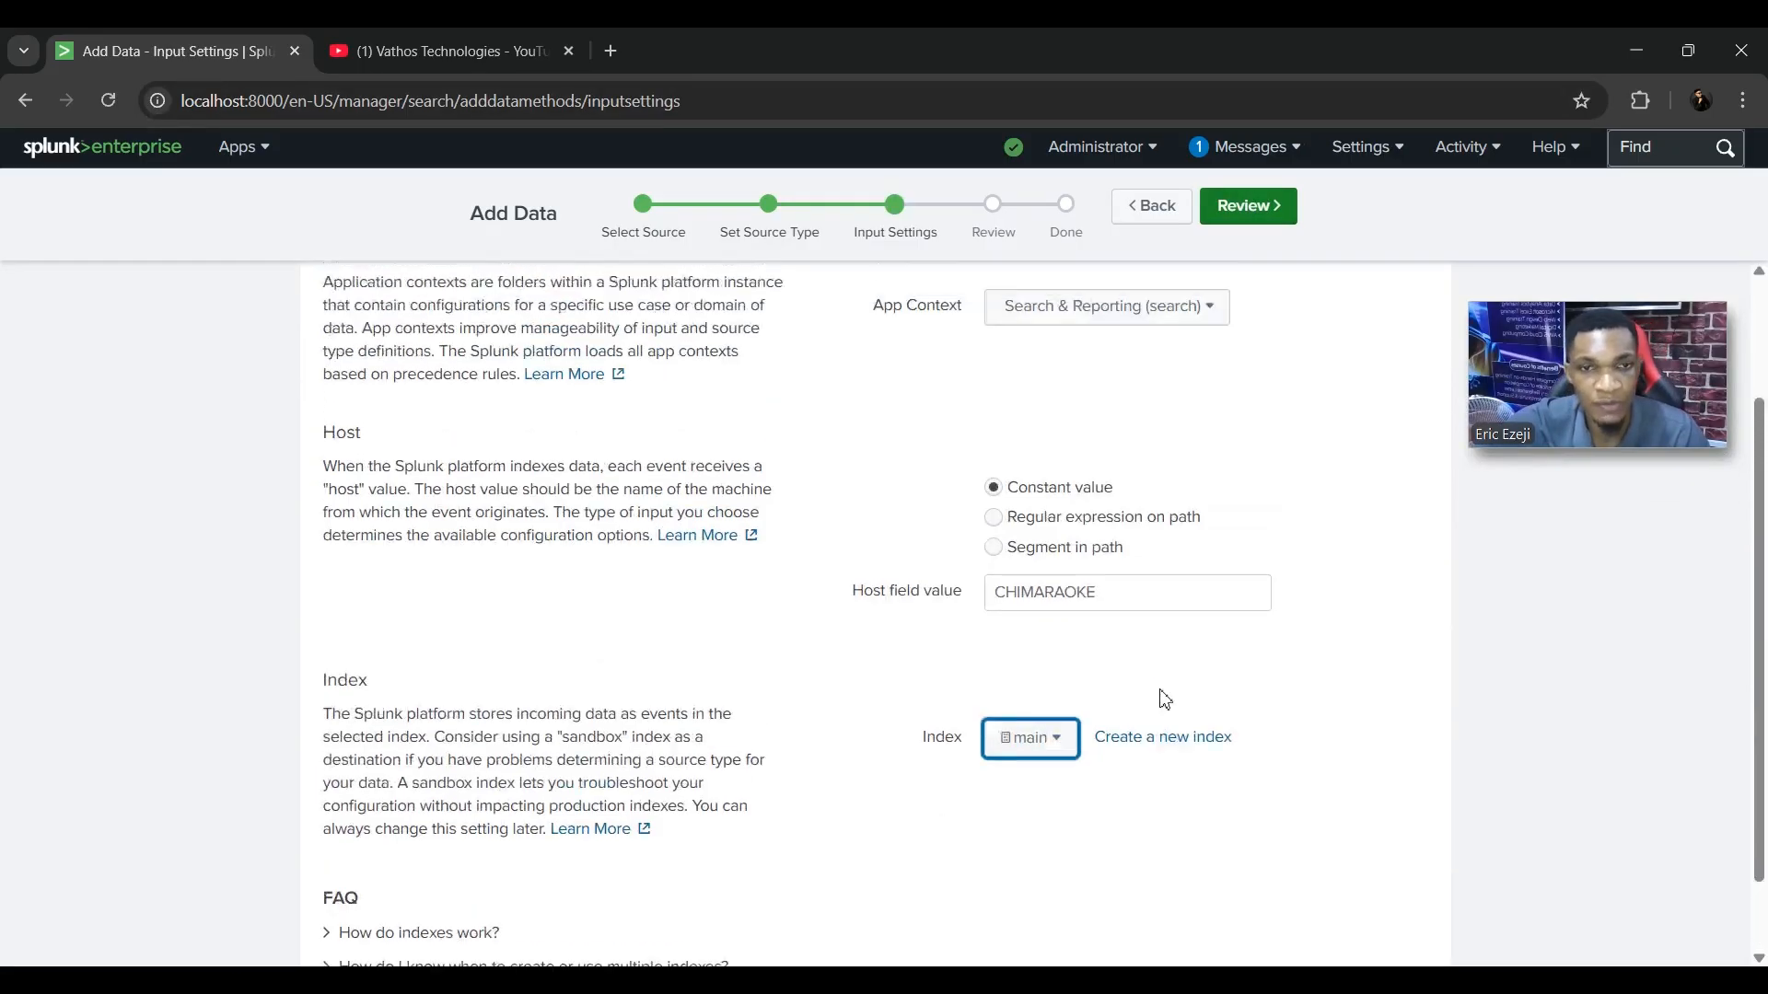
pyautogui.click(1138, 726)
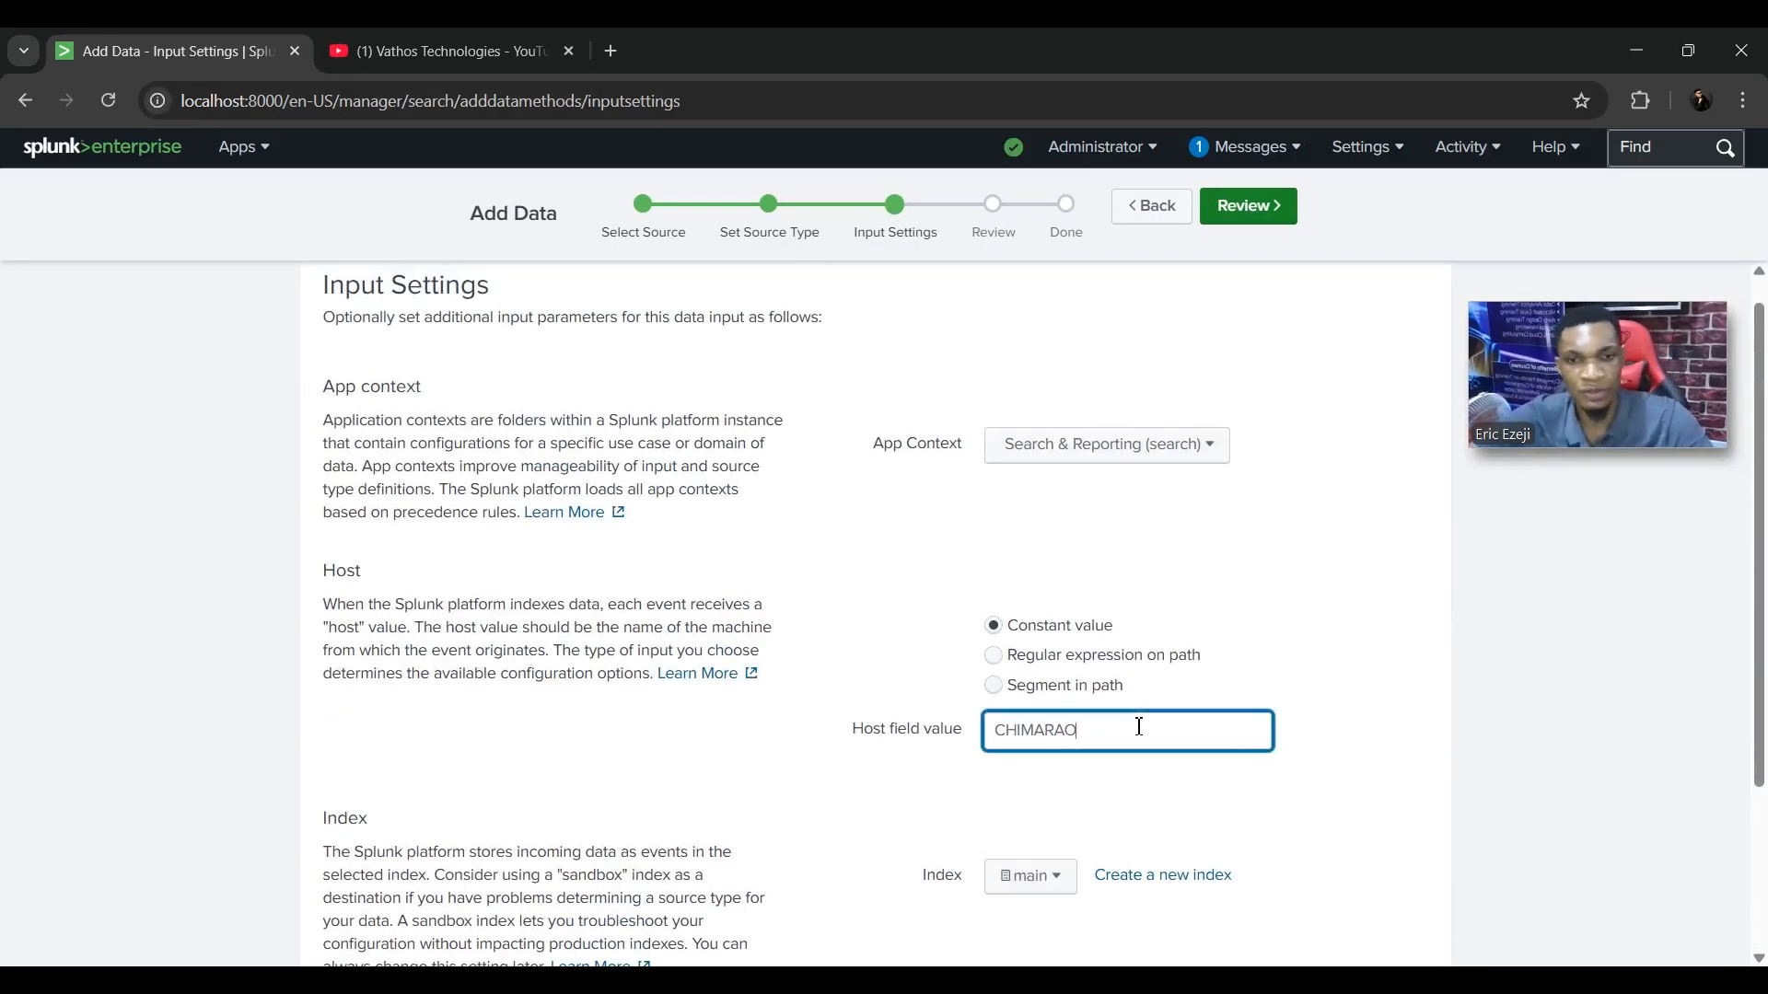
pyautogui.press('BackSpace')
pyautogui.press('BackSpace')
pyautogui.press('BackSpace')
pyautogui.press('BackSpace')
pyautogui.press('BackSpace')
pyautogui.press('BackSpace')
pyautogui.press('BackSpace')
pyautogui.press('BackSpace')
pyautogui.press('capslock')
pyautogui.write('E')
pyautogui.press('capslock')
pyautogui.write('ri')
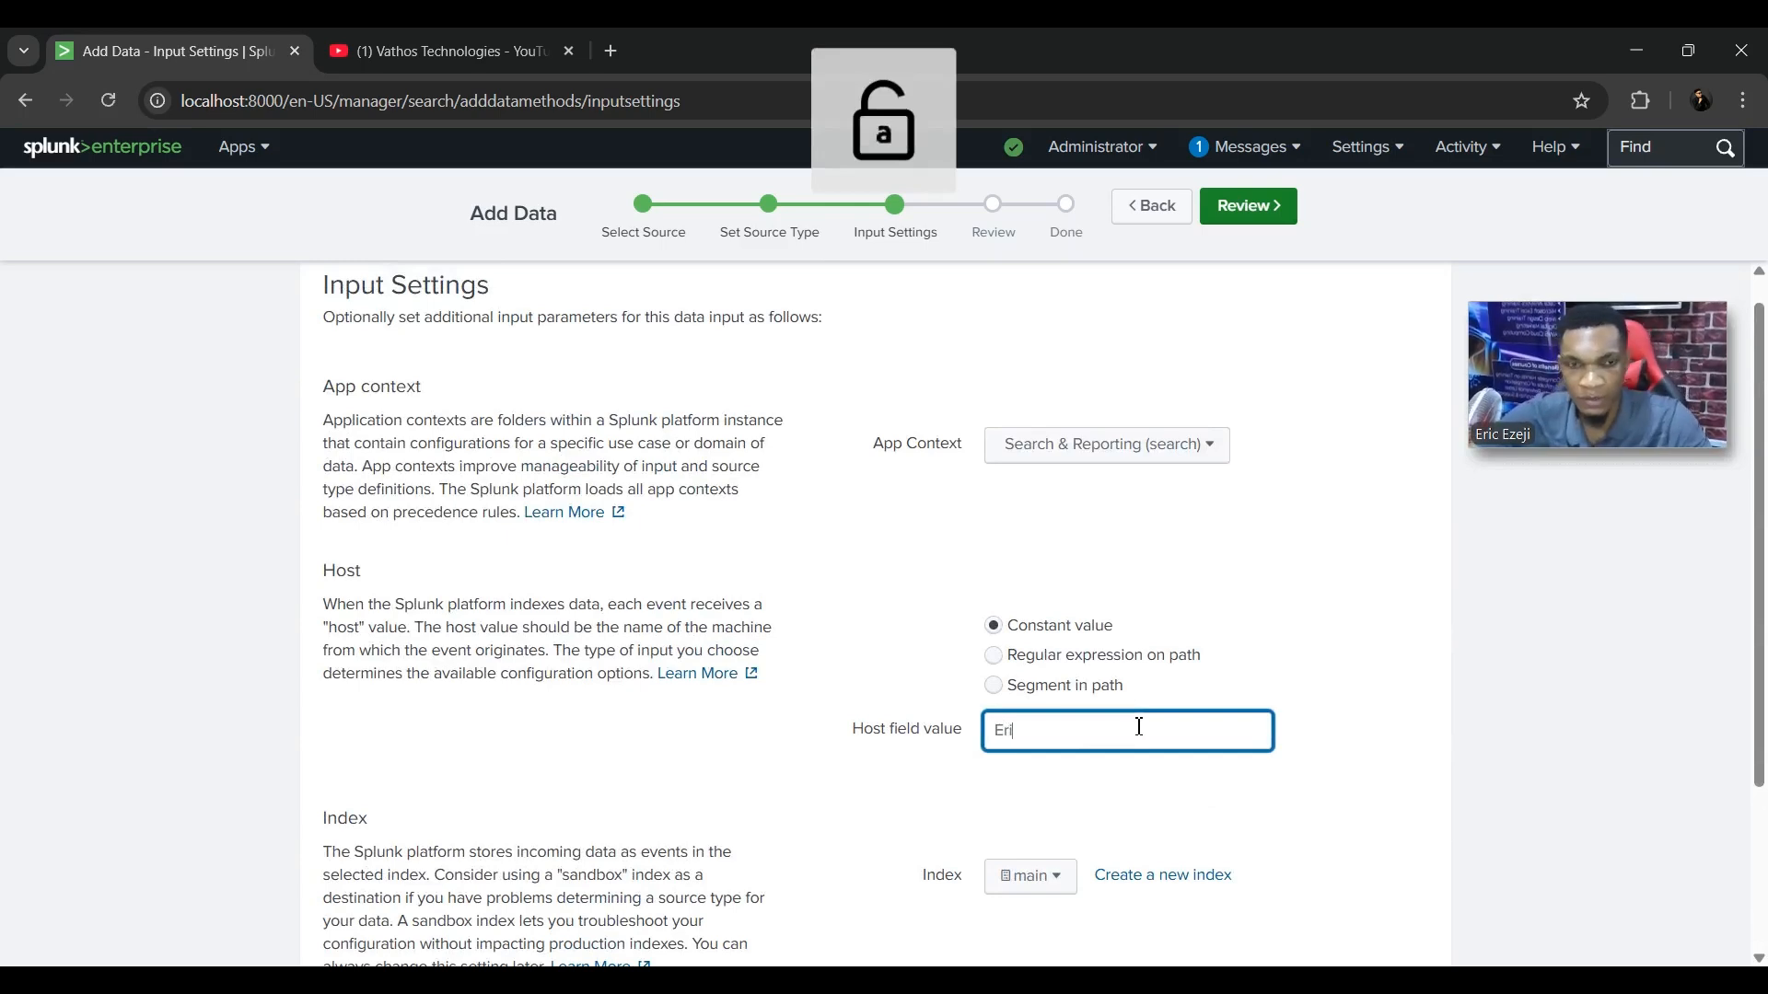
pyautogui.write('c')
pyautogui.click(1346, 571)
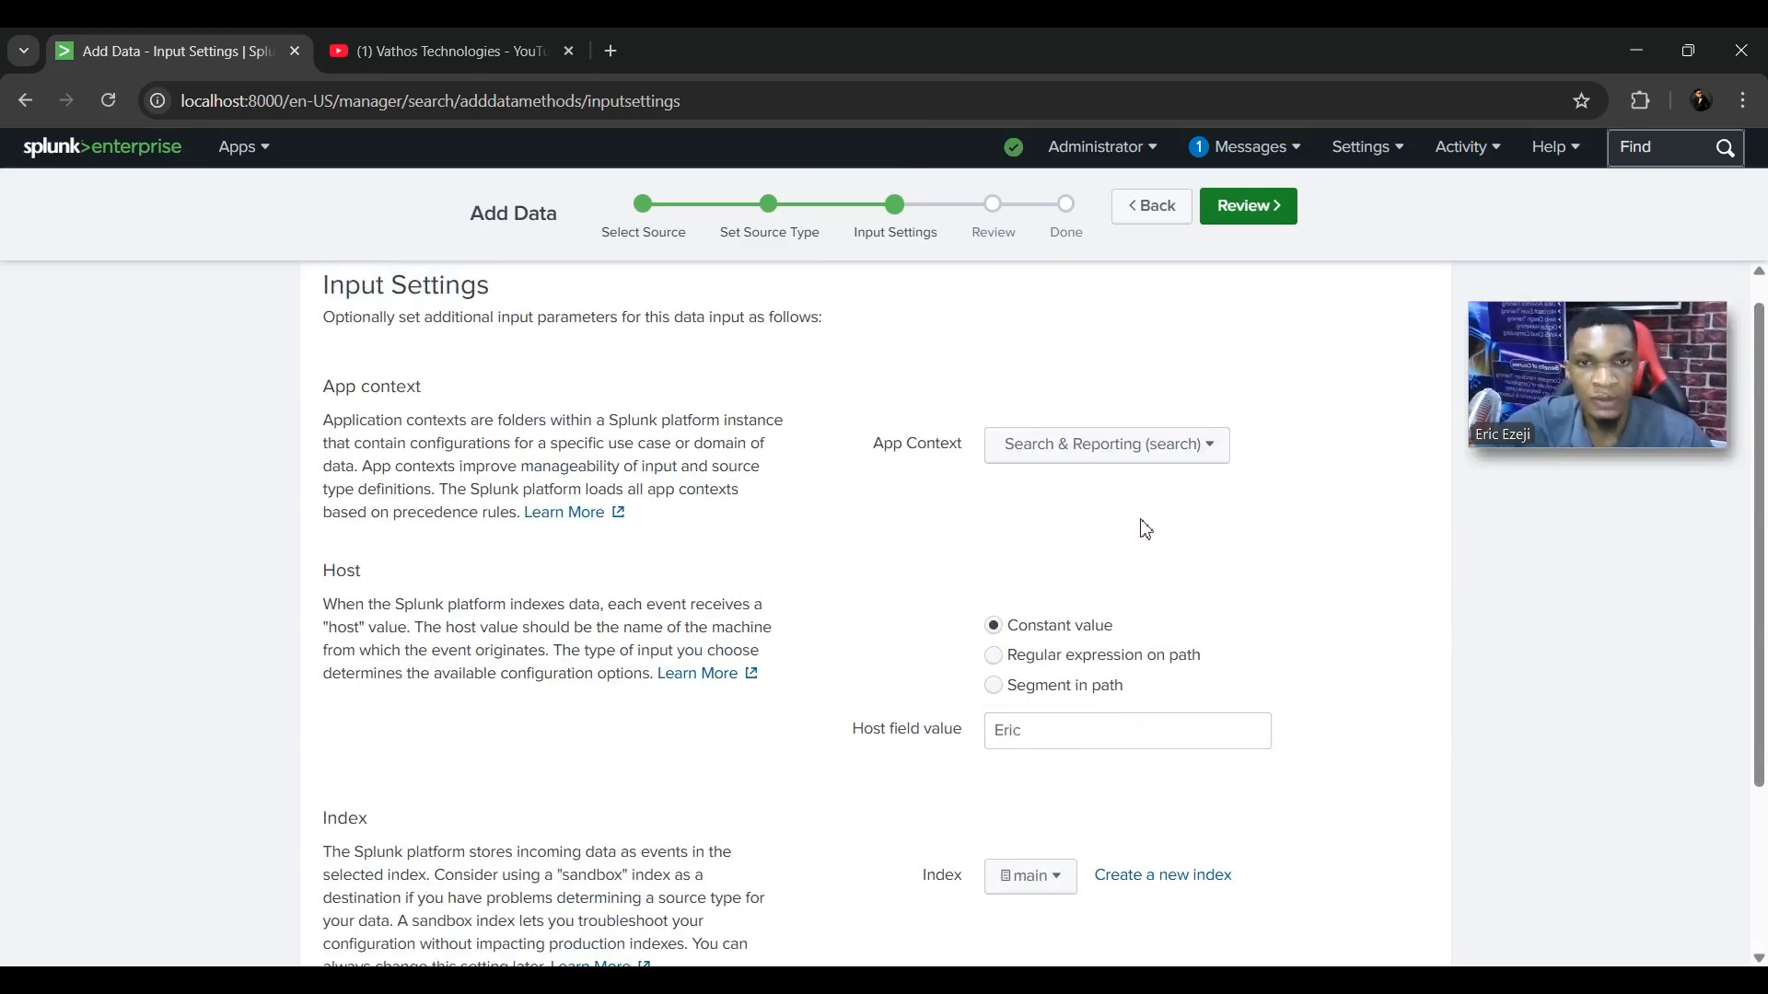
# - Review the file input's summary, including continuous monitoring, app context and index, and submit it
pyautogui.scroll(1, 1382, 313)
pyautogui.click(1249, 206)
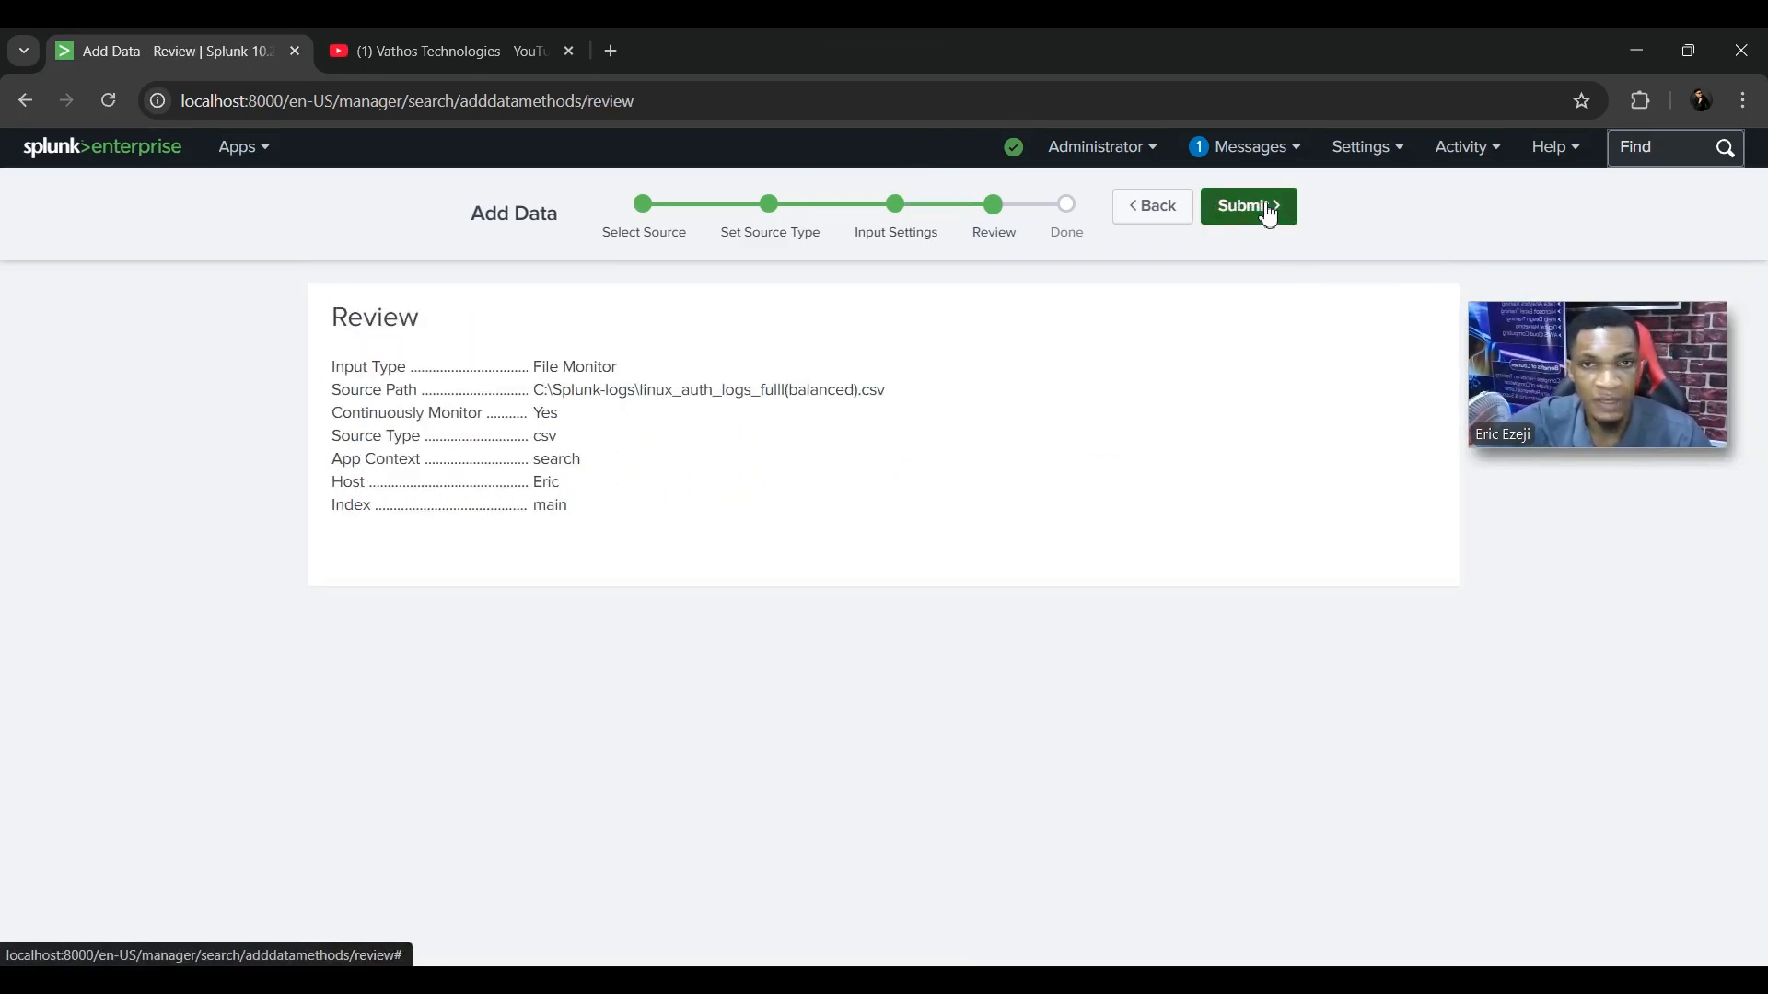
pyautogui.moveTo(343, 417); pyautogui.dragTo(573, 430)
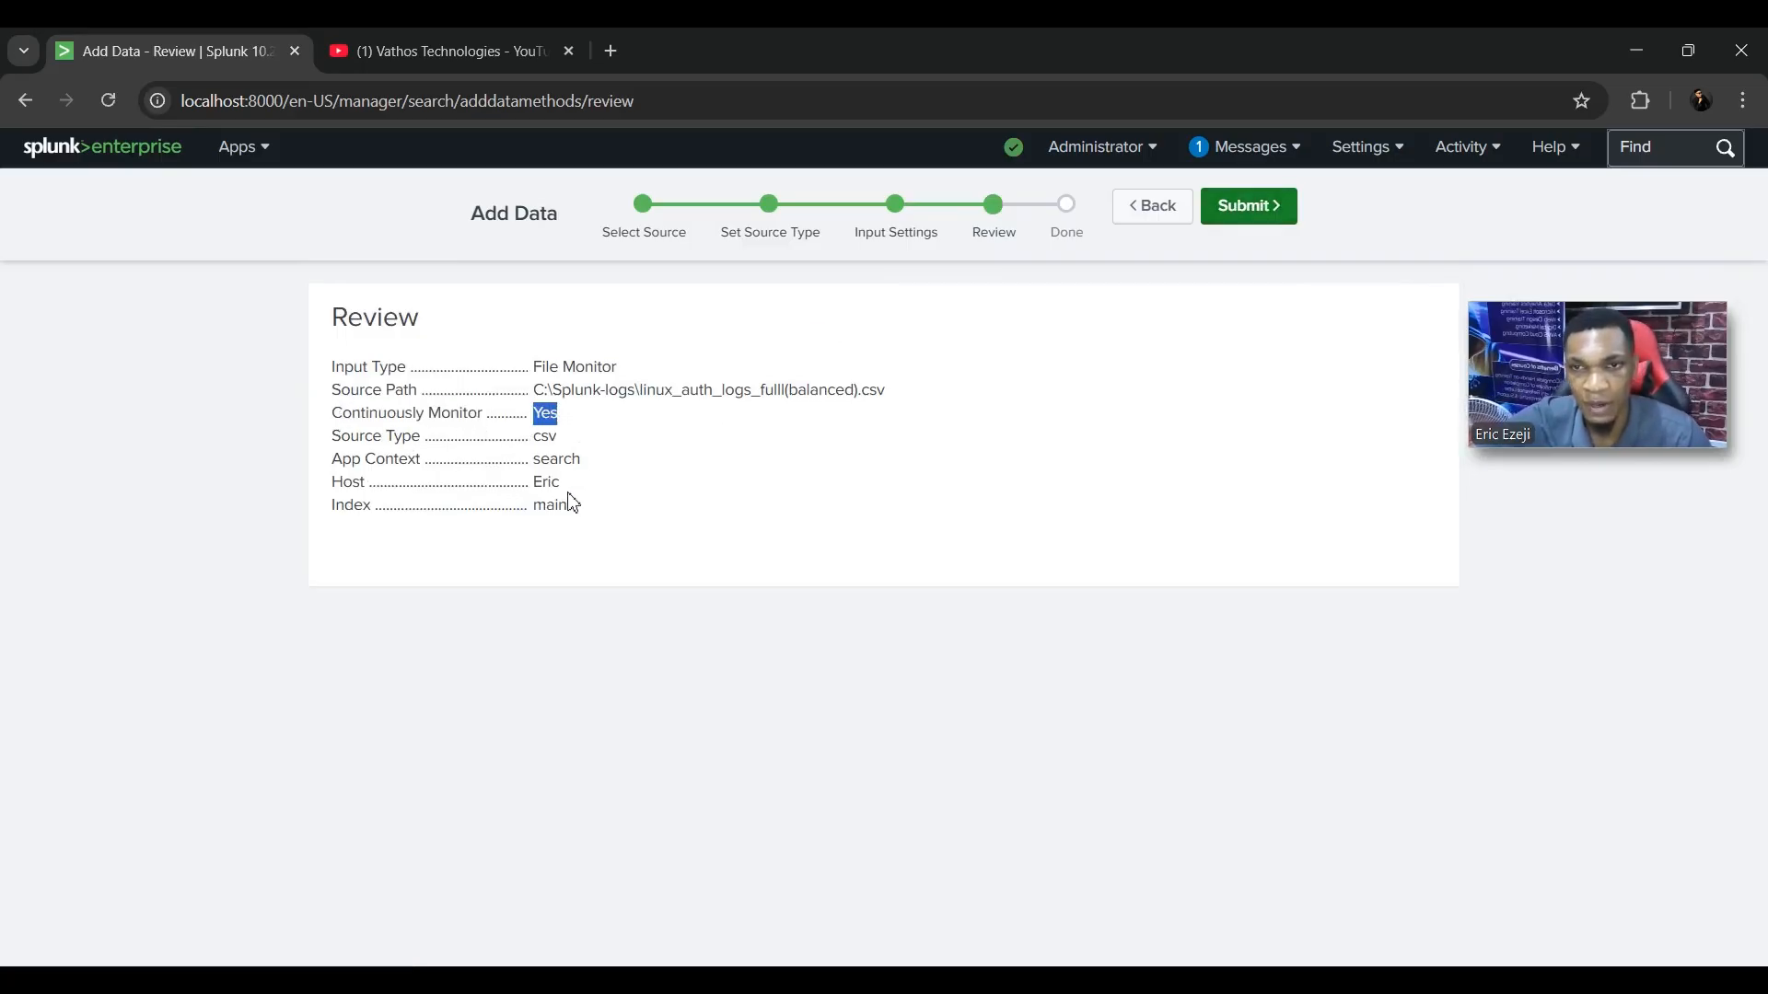
pyautogui.moveTo(331, 463); pyautogui.dragTo(727, 455)
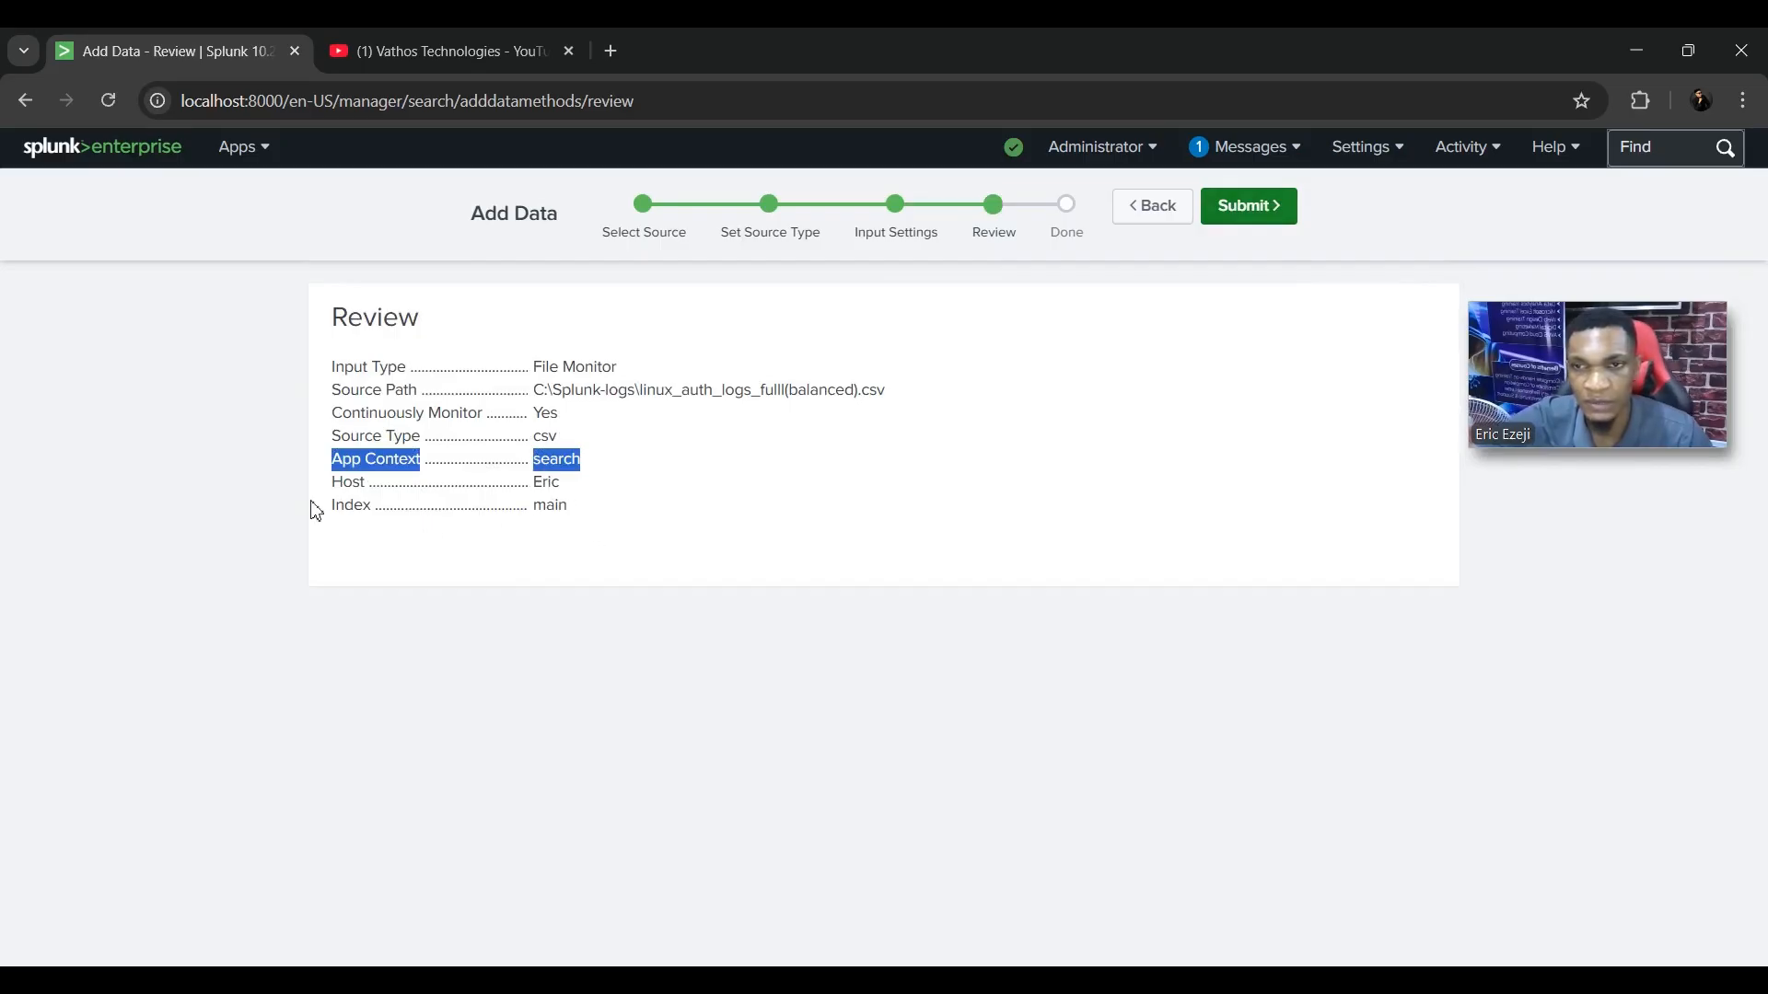
pyautogui.moveTo(557, 506); pyautogui.dragTo(663, 522)
pyautogui.click(1248, 206)
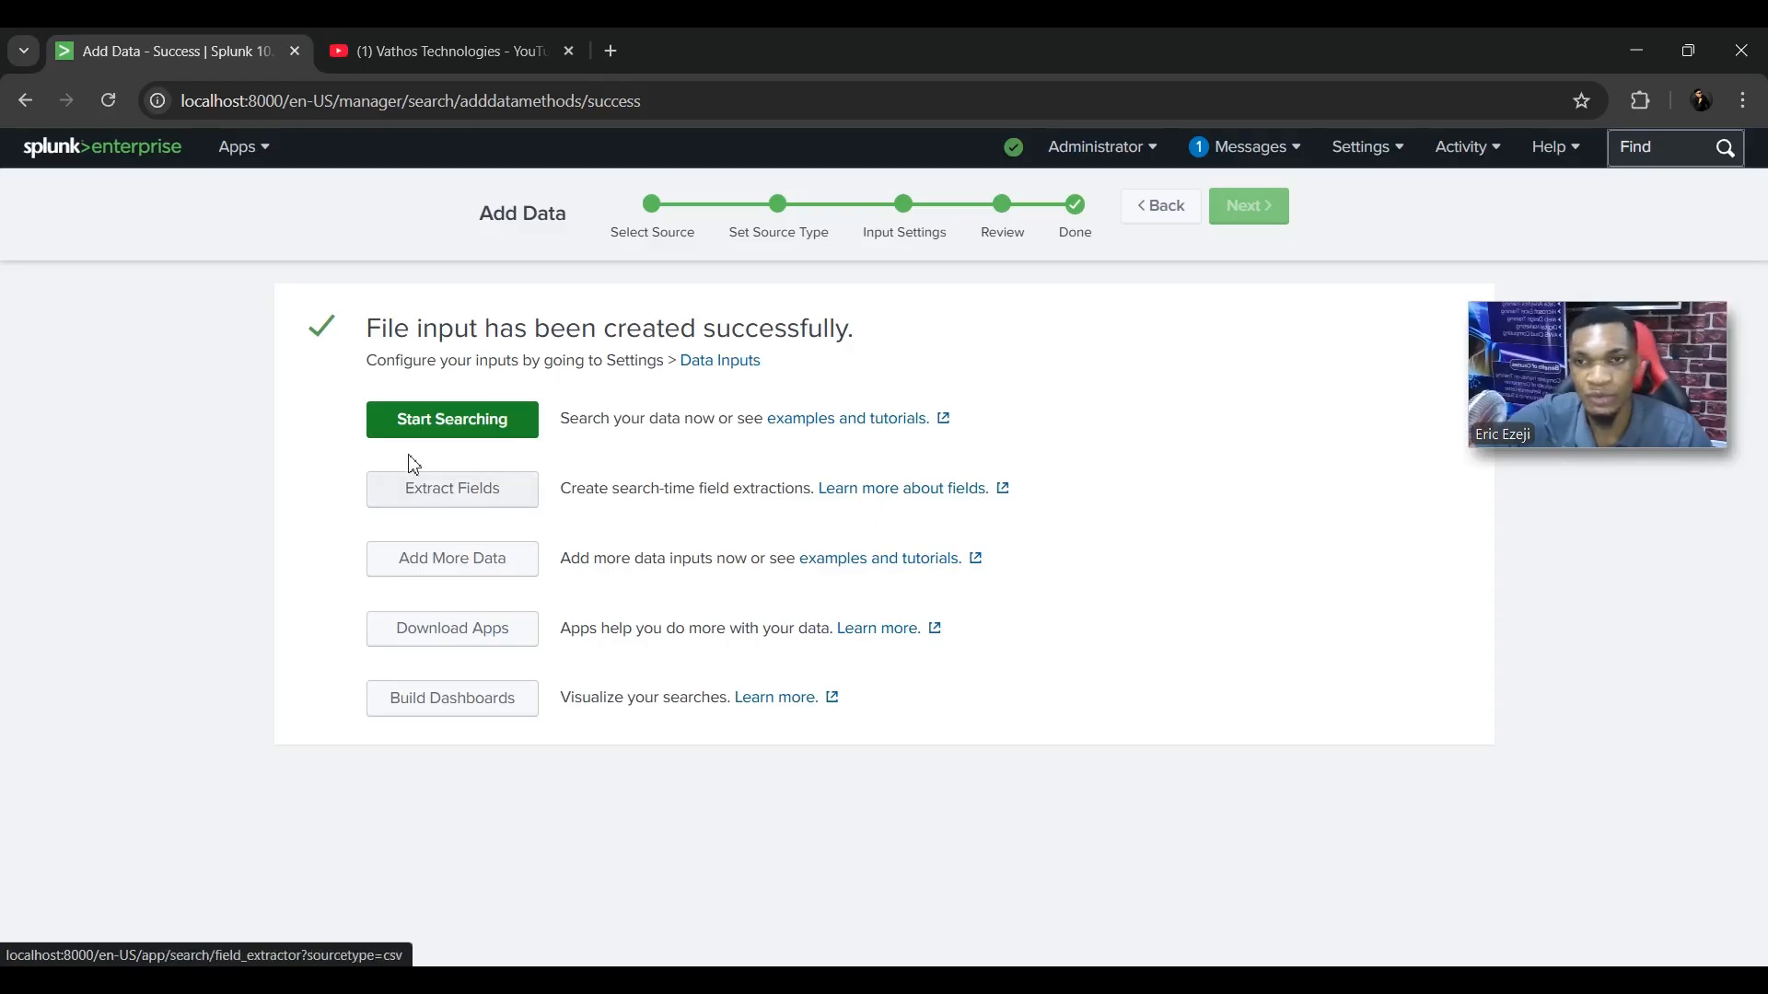
# - Start searching the new data, replace the generated query with source="*linux_auth*" "Failed password", and run it
pyautogui.click(442, 421)
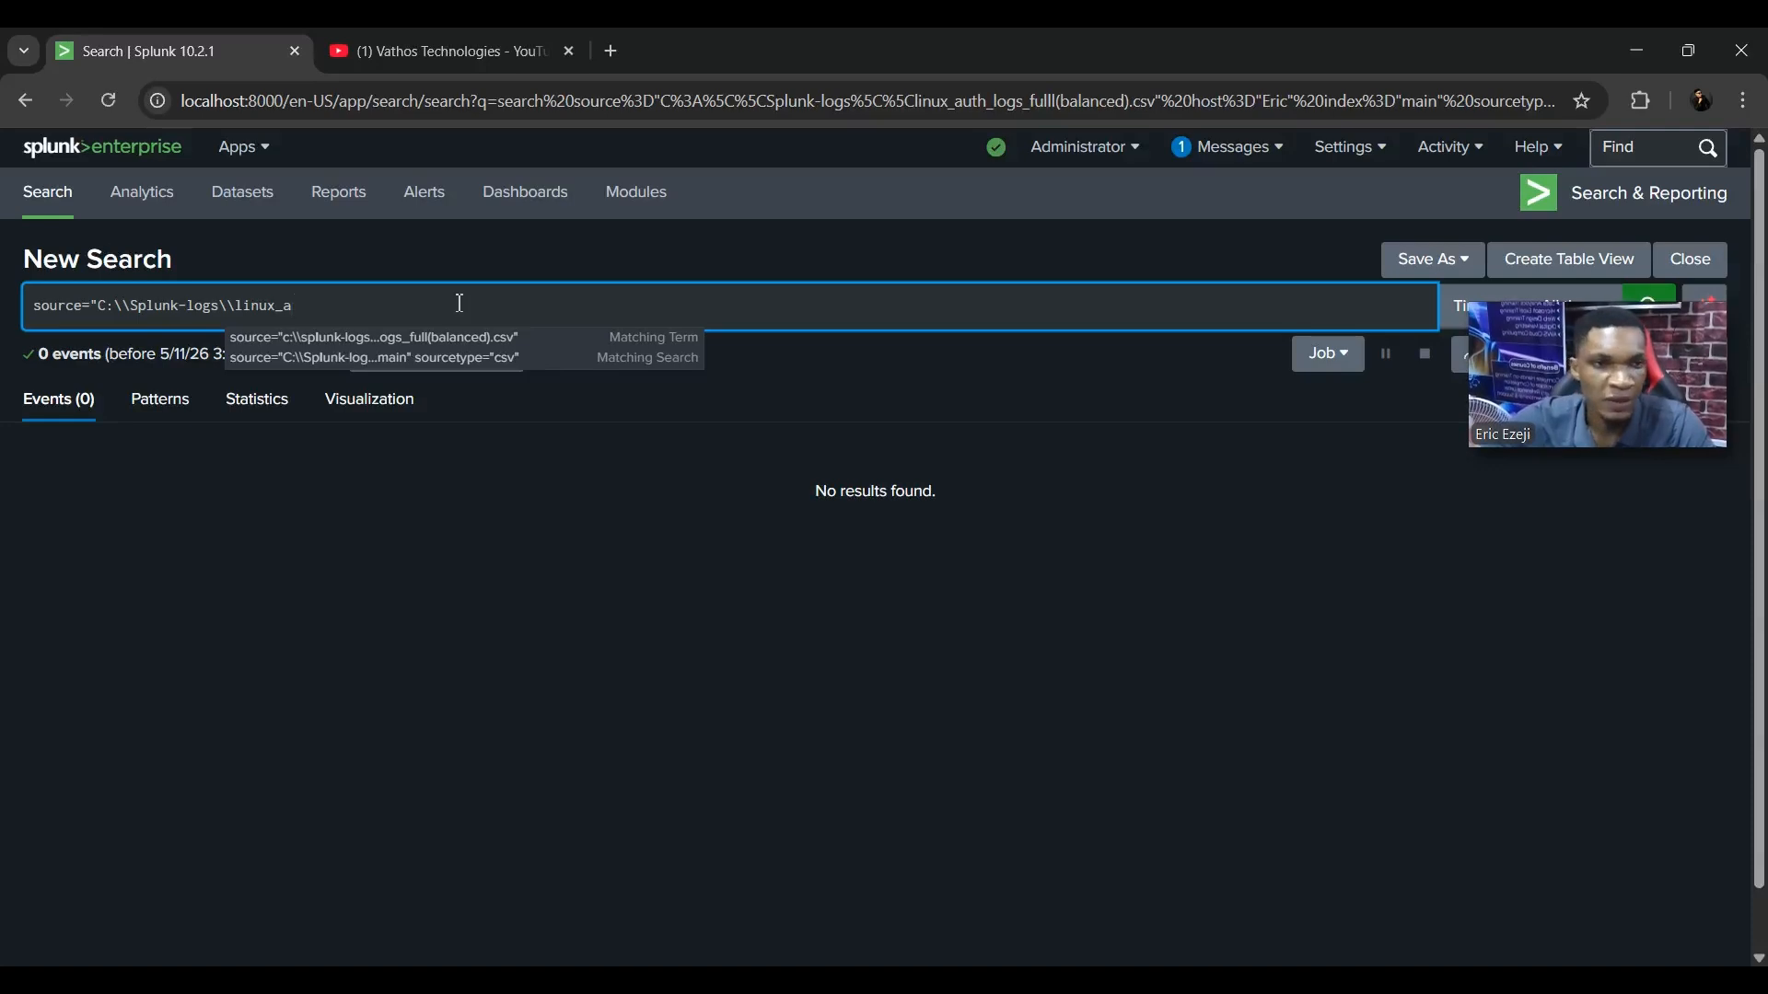
pyautogui.press('BackSpace')
pyautogui.press('BackSpace')
pyautogui.press('BackSpace')
pyautogui.press('BackSpace')
pyautogui.press('BackSpace')
pyautogui.press('BackSpace')
pyautogui.press('BackSpace')
pyautogui.press('BackSpace')
pyautogui.press('BackSpace')
pyautogui.press('BackSpace')
pyautogui.press('BackSpace')
pyautogui.press('BackSpace')
pyautogui.press('BackSpace')
pyautogui.press('BackSpace')
pyautogui.press('BackSpace')
pyautogui.press('BackSpace')
pyautogui.press('BackSpace')
pyautogui.press('BackSpace')
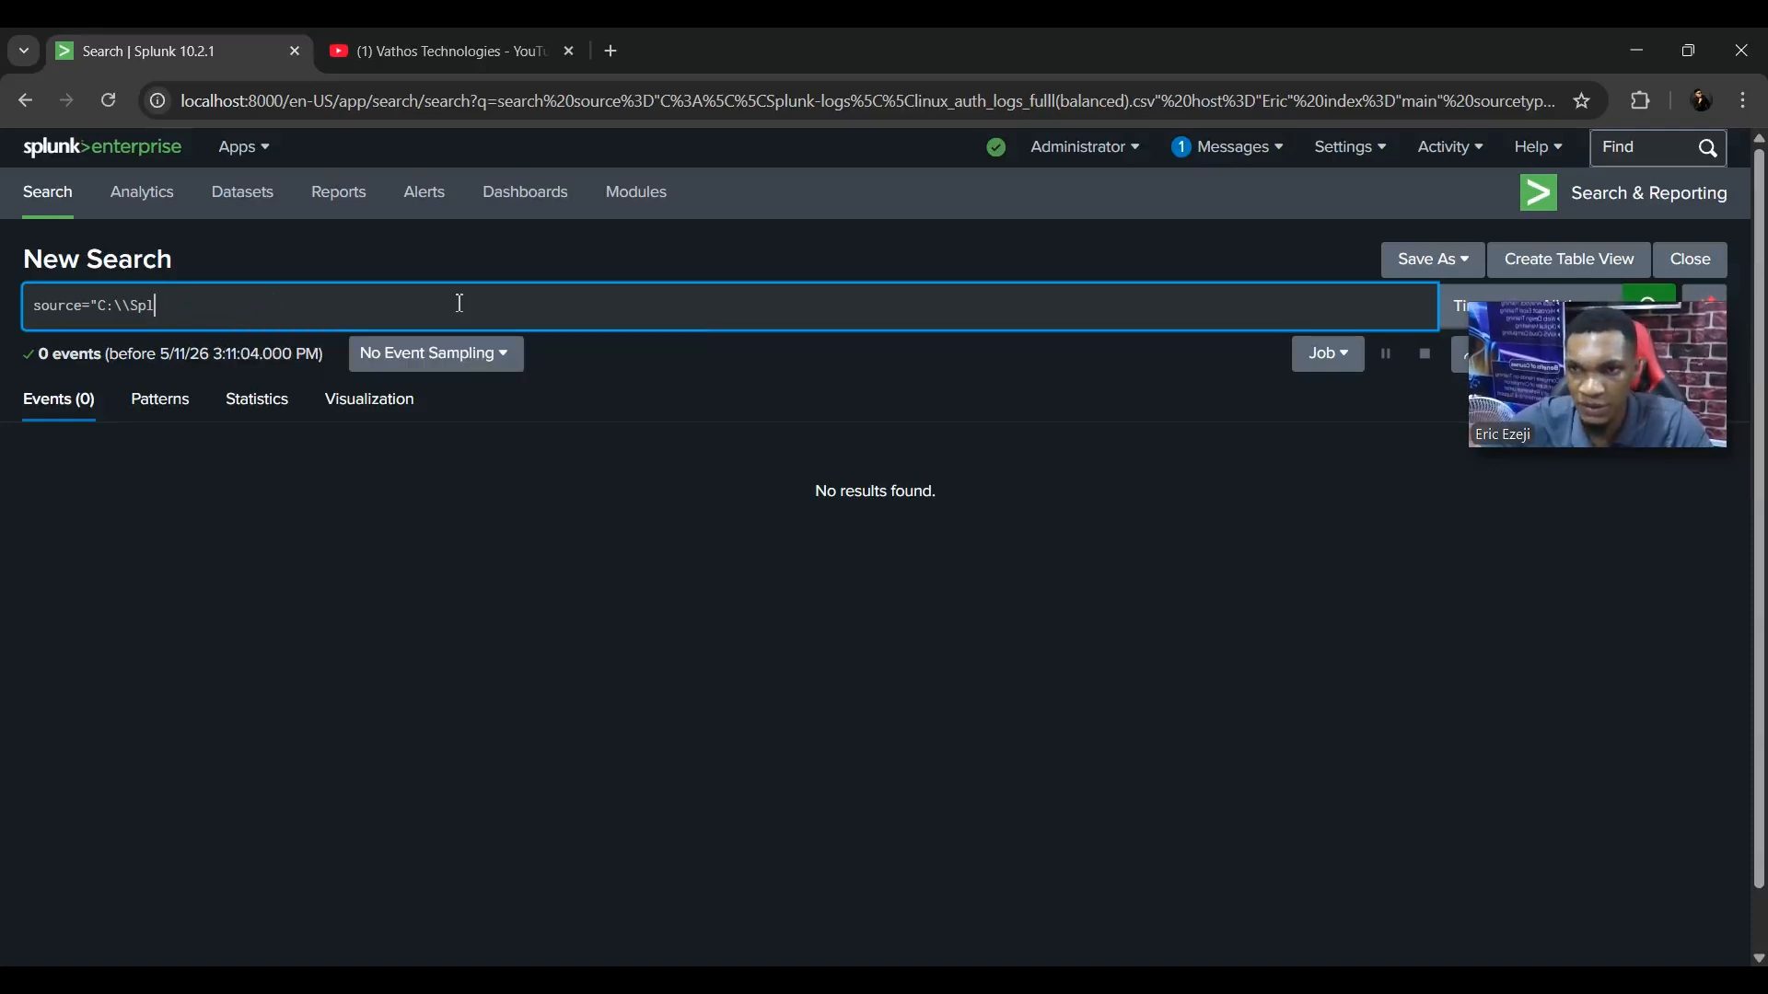
pyautogui.press('BackSpace')
pyautogui.press('BackSpace')
pyautogui.press('BackSpace')
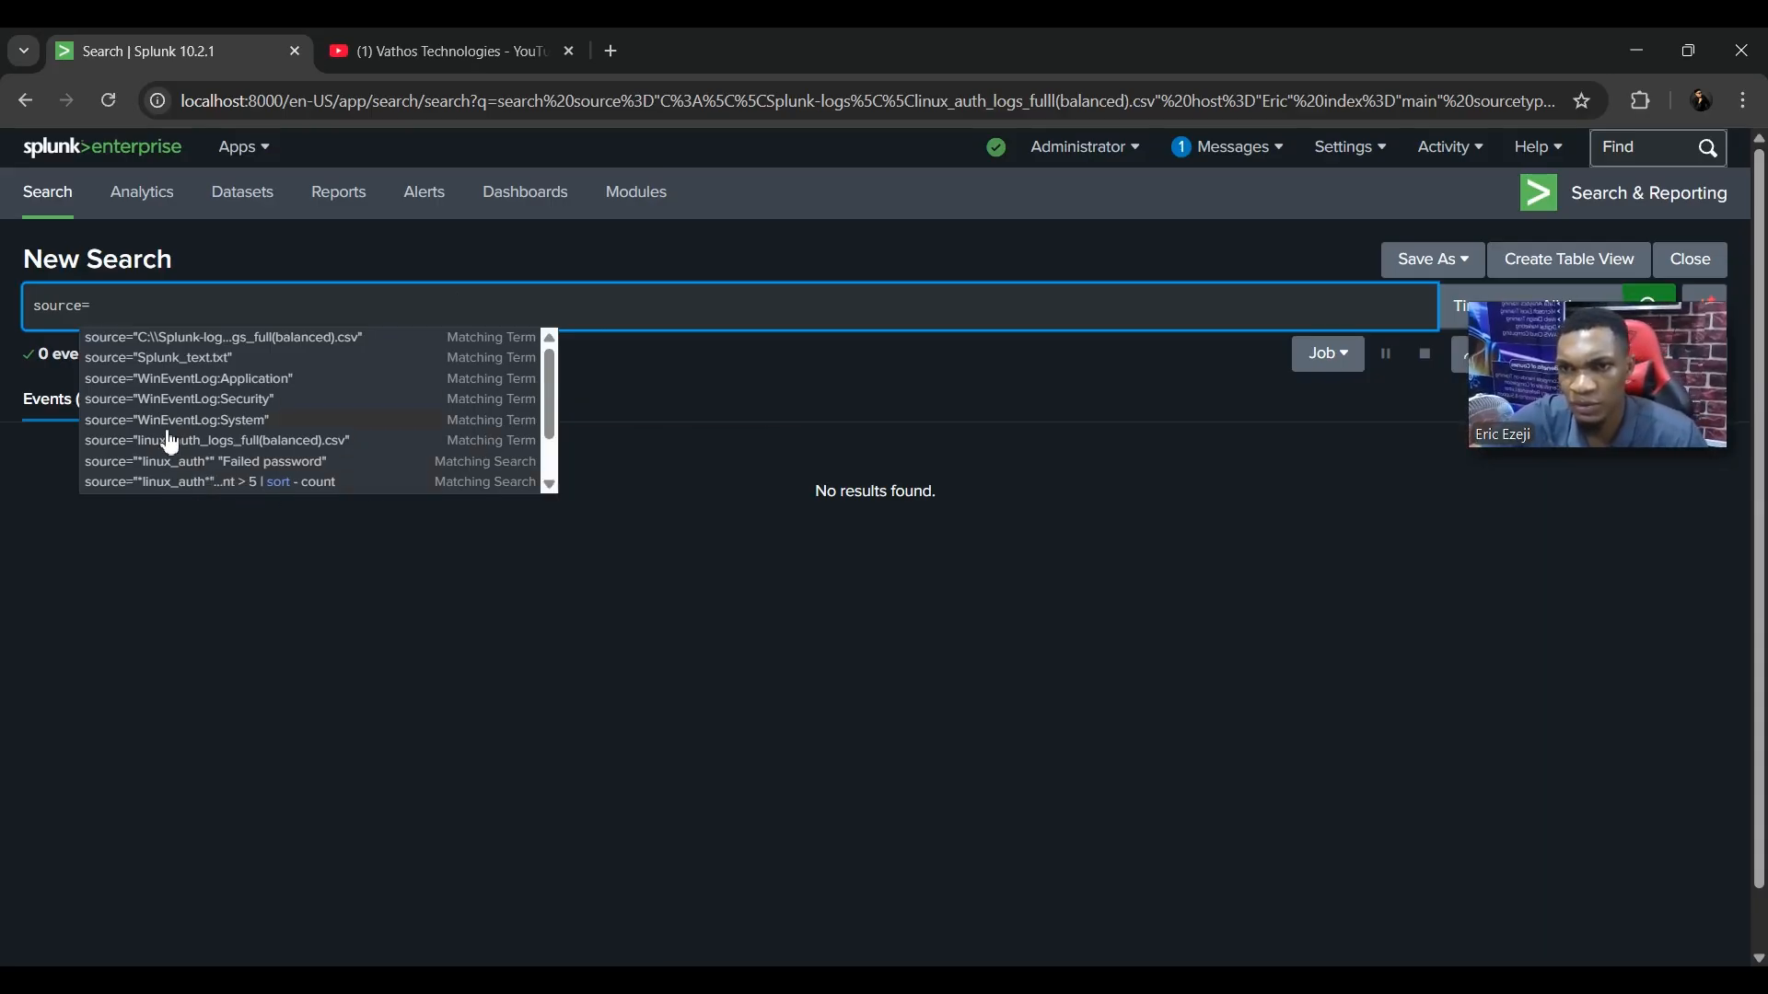
pyautogui.click(172, 462)
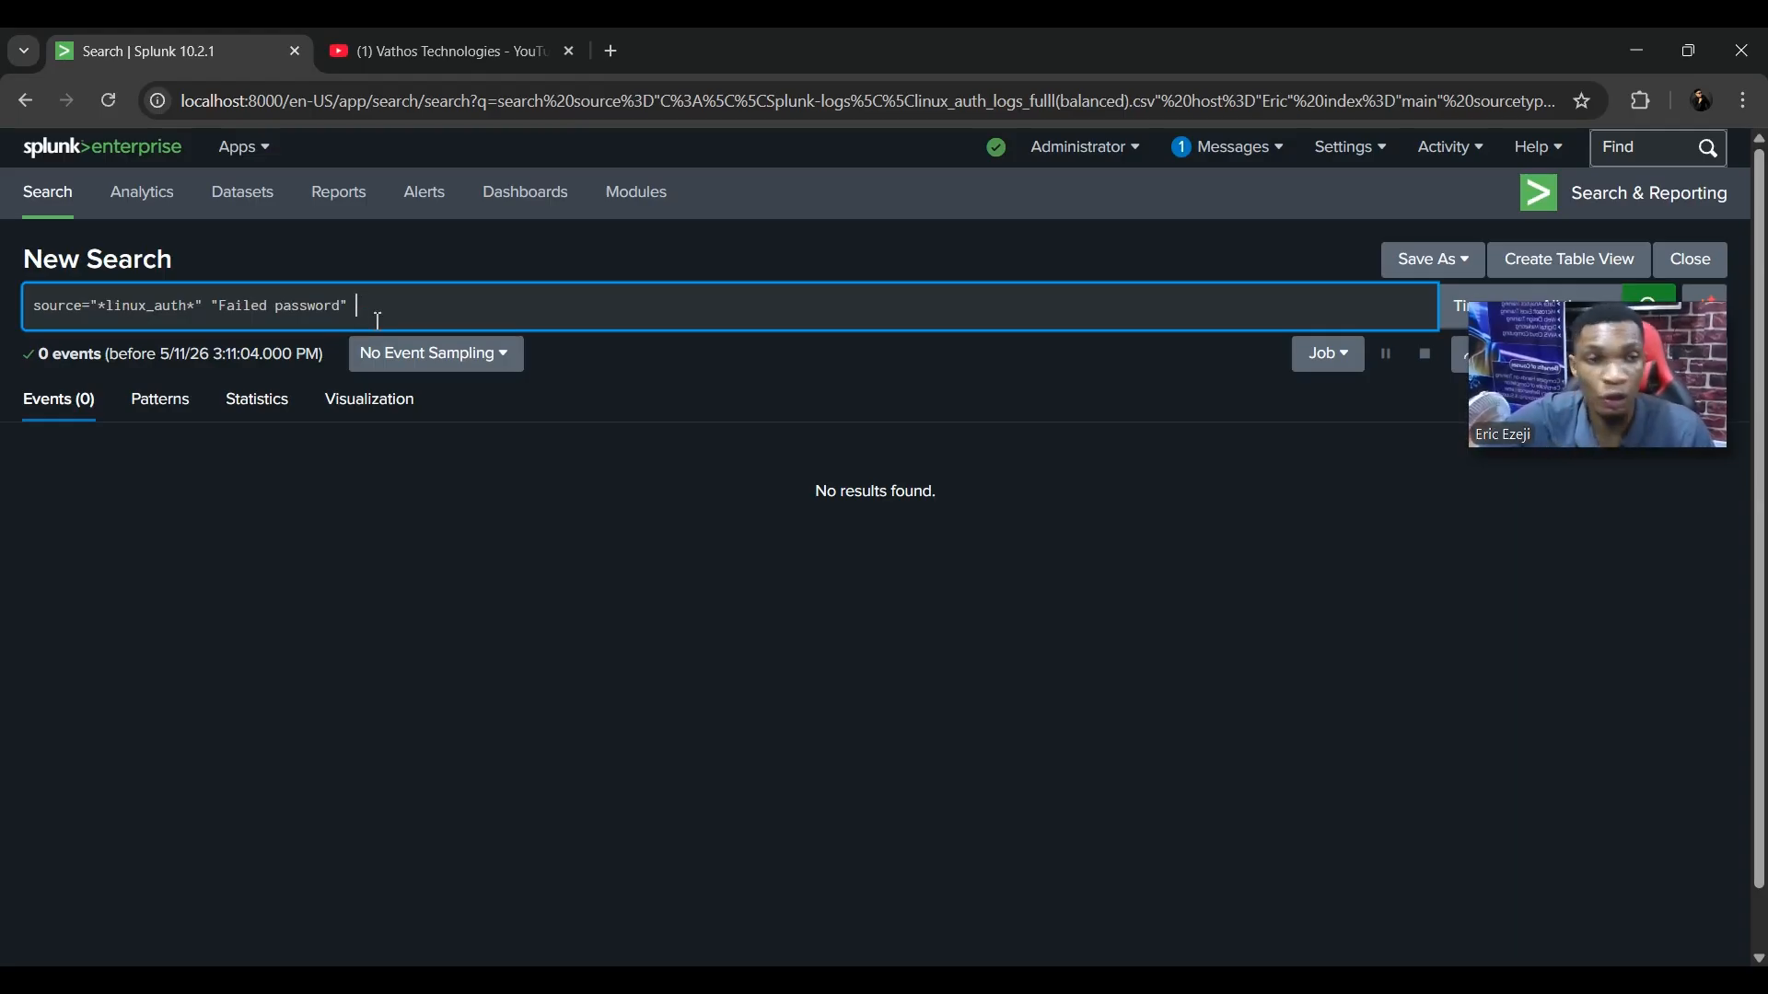
pyautogui.press('Return')
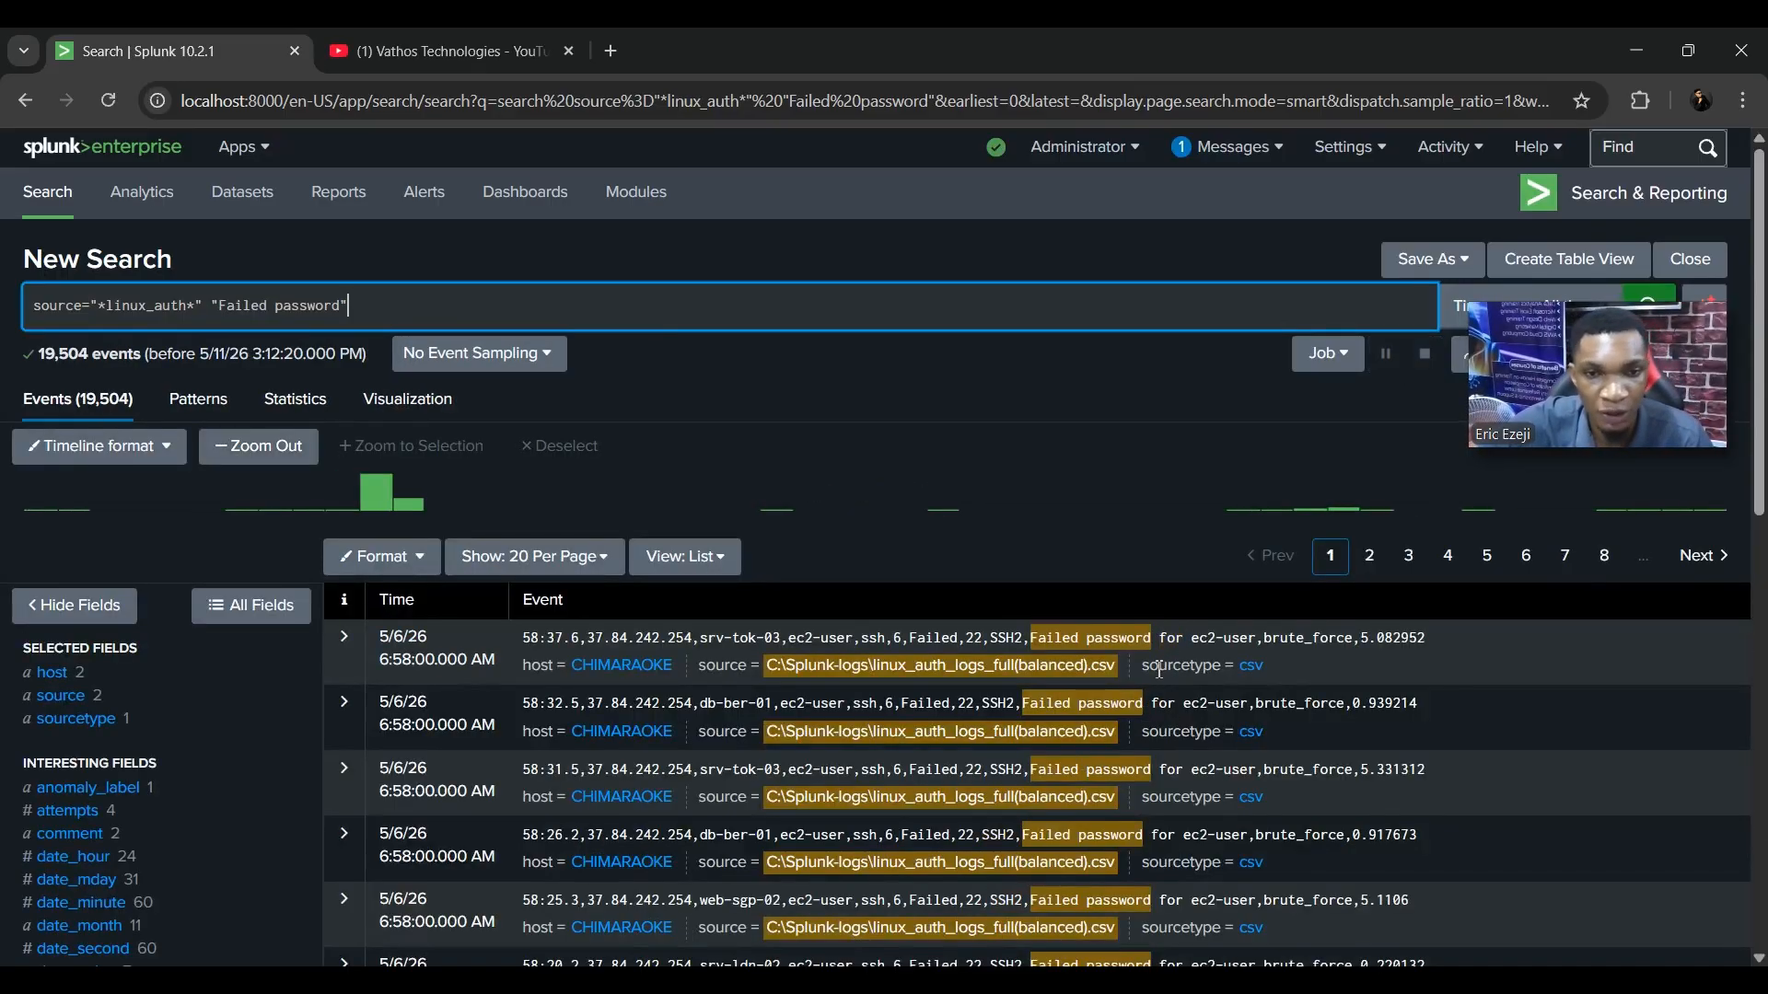
# - Look through the failed-password events and examine the first event's server, user, service, attempts, status and anomaly label values
pyautogui.scroll(-5, 1050, 730)
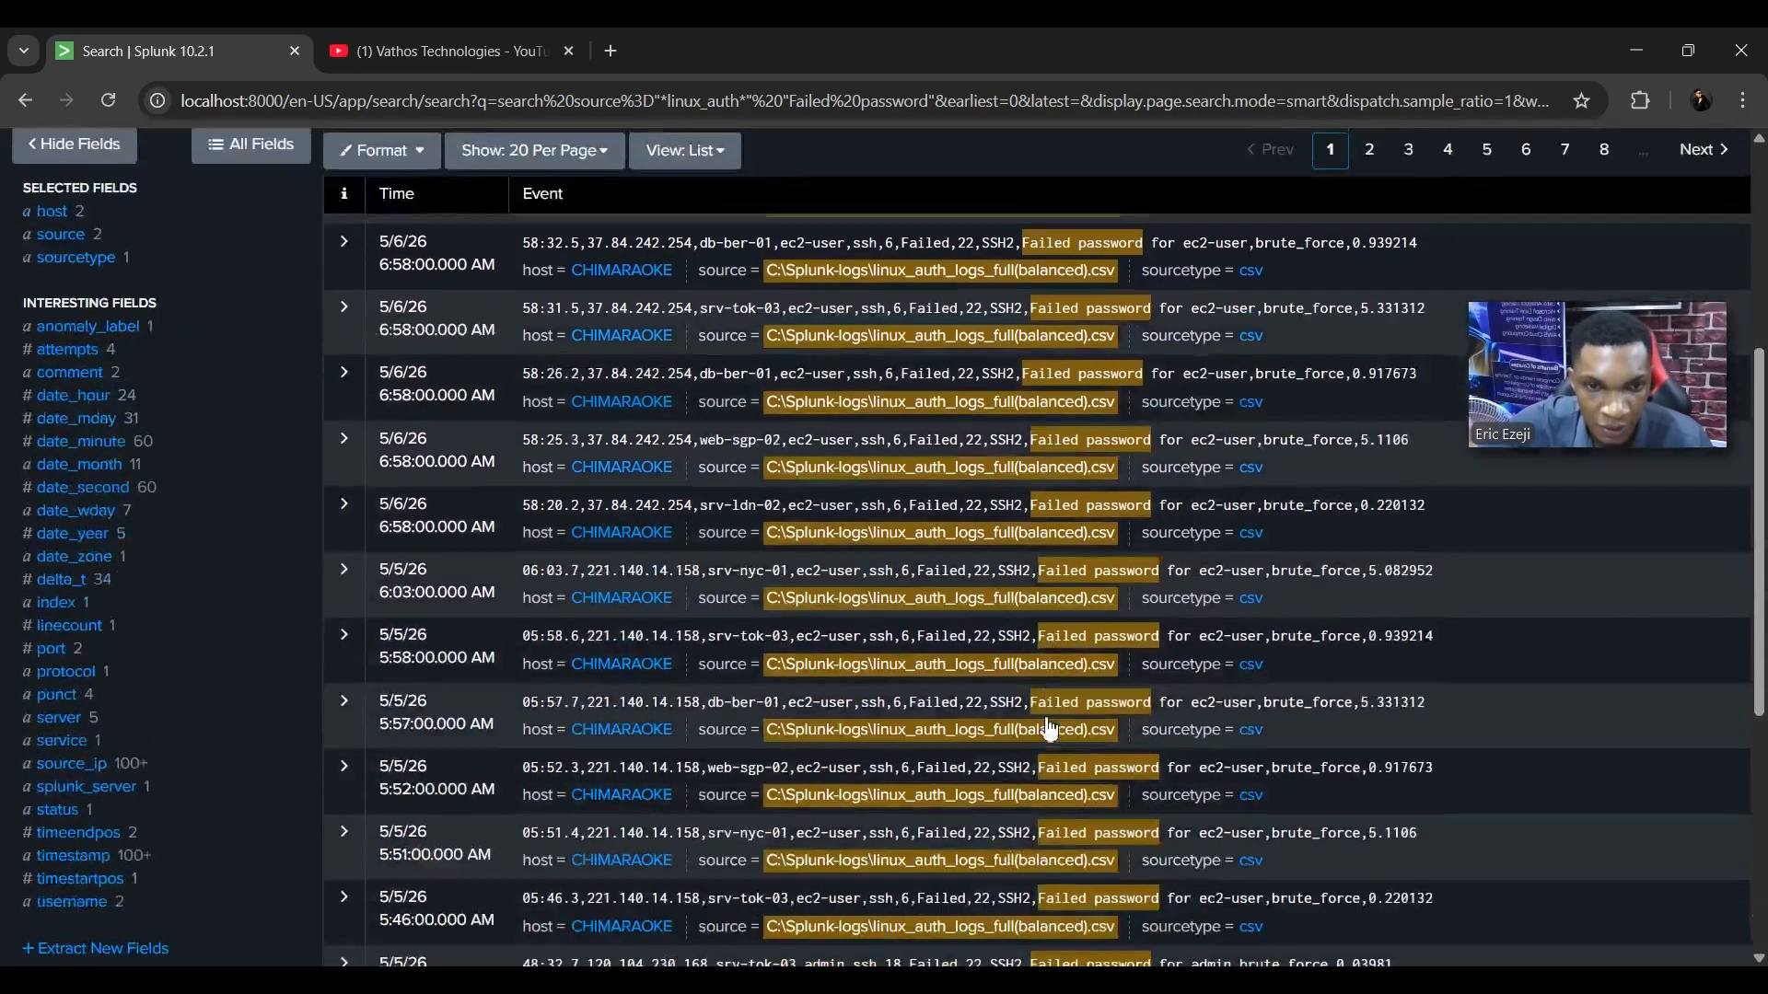
pyautogui.scroll(-3, 1051, 718)
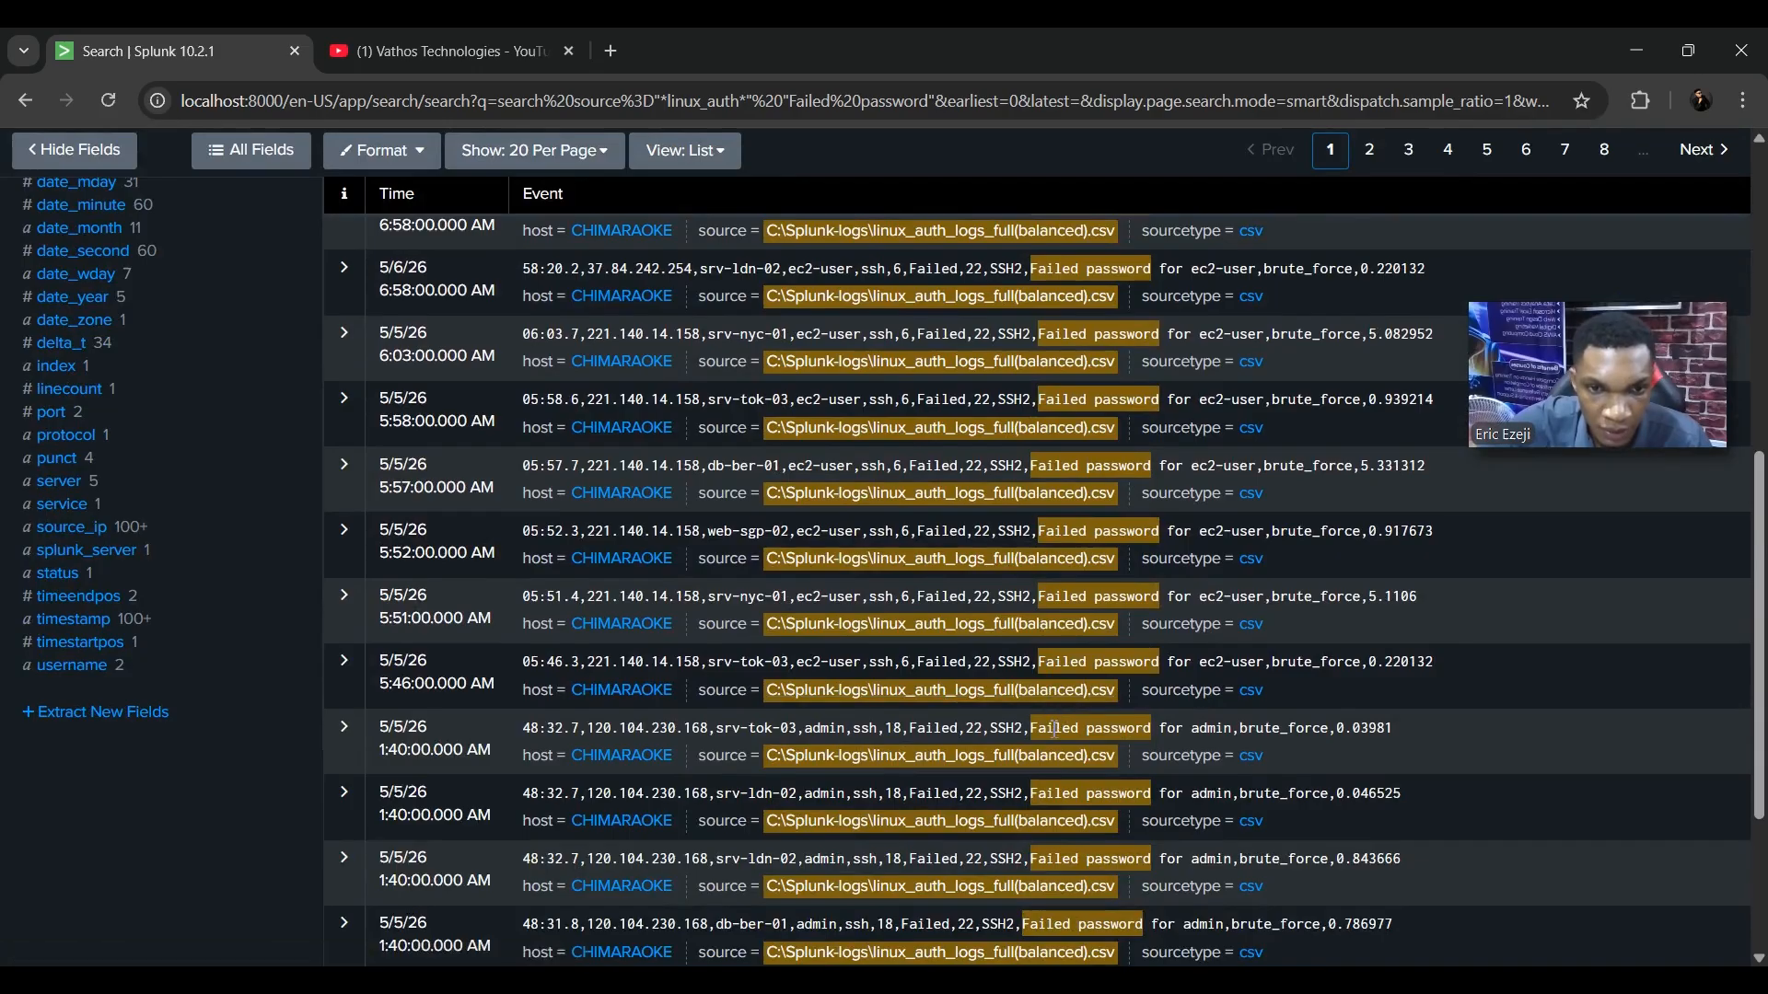
pyautogui.scroll(-3, 1055, 731)
pyautogui.scroll(10, 1057, 769)
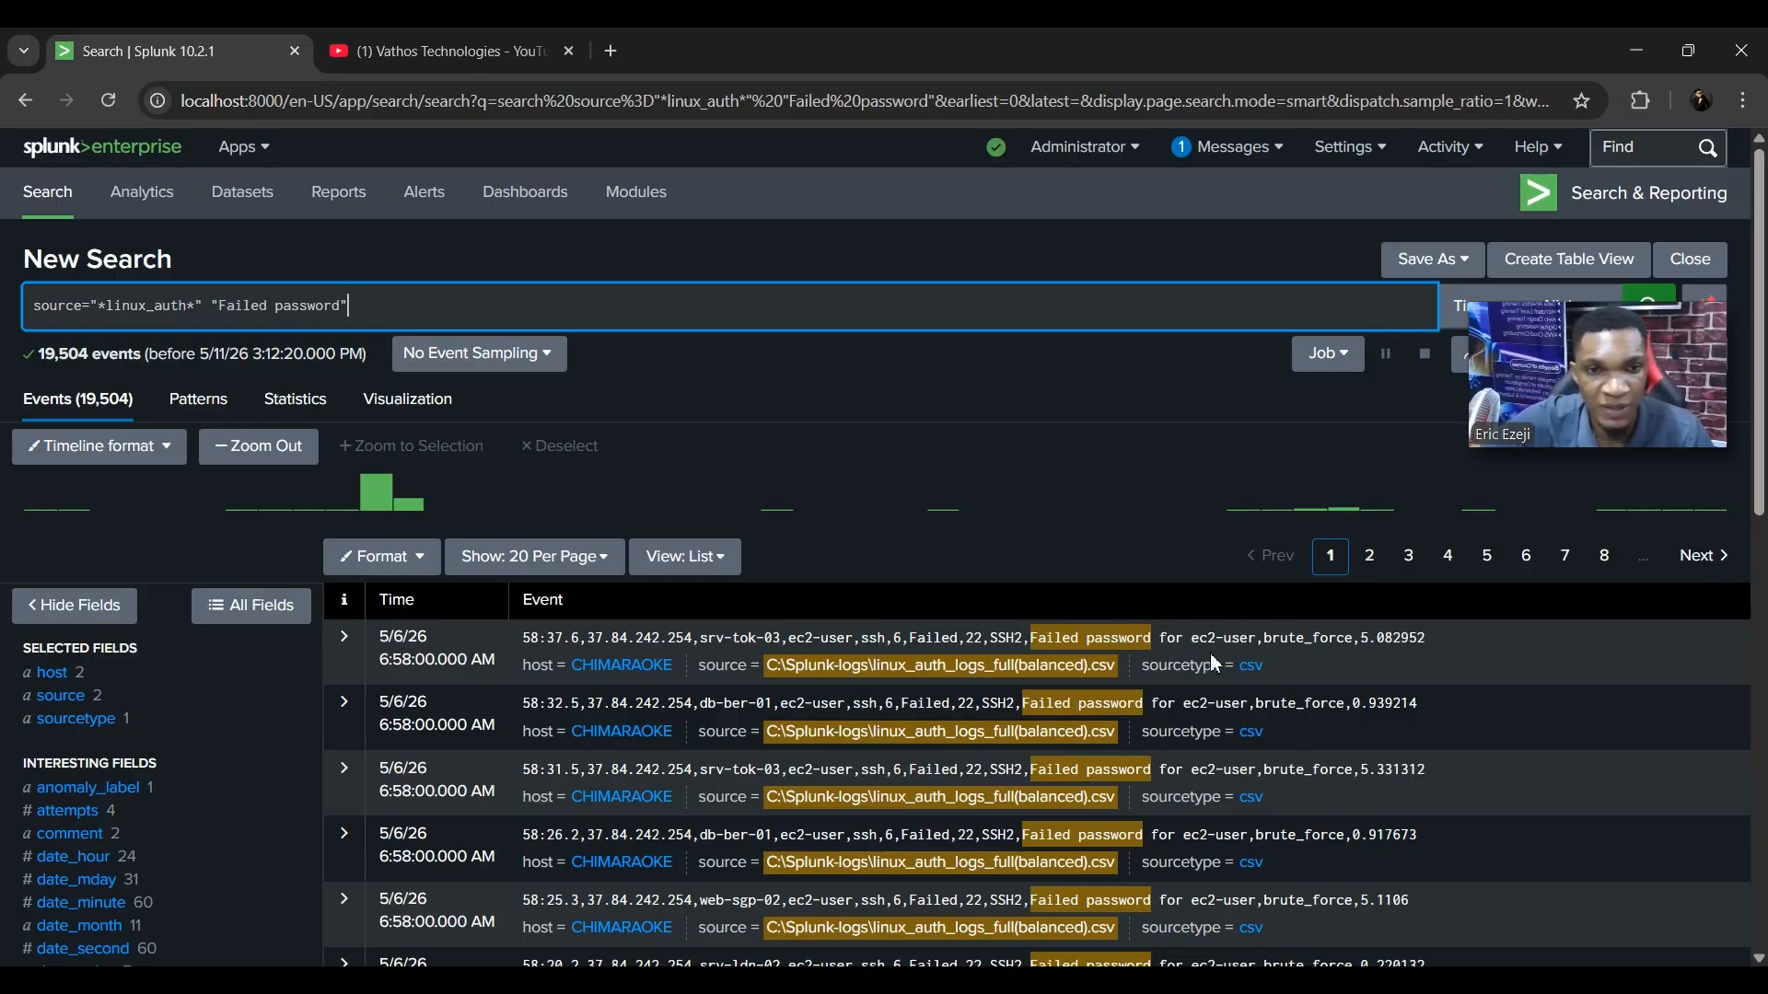
pyautogui.moveTo(1192, 637); pyautogui.dragTo(1341, 650)
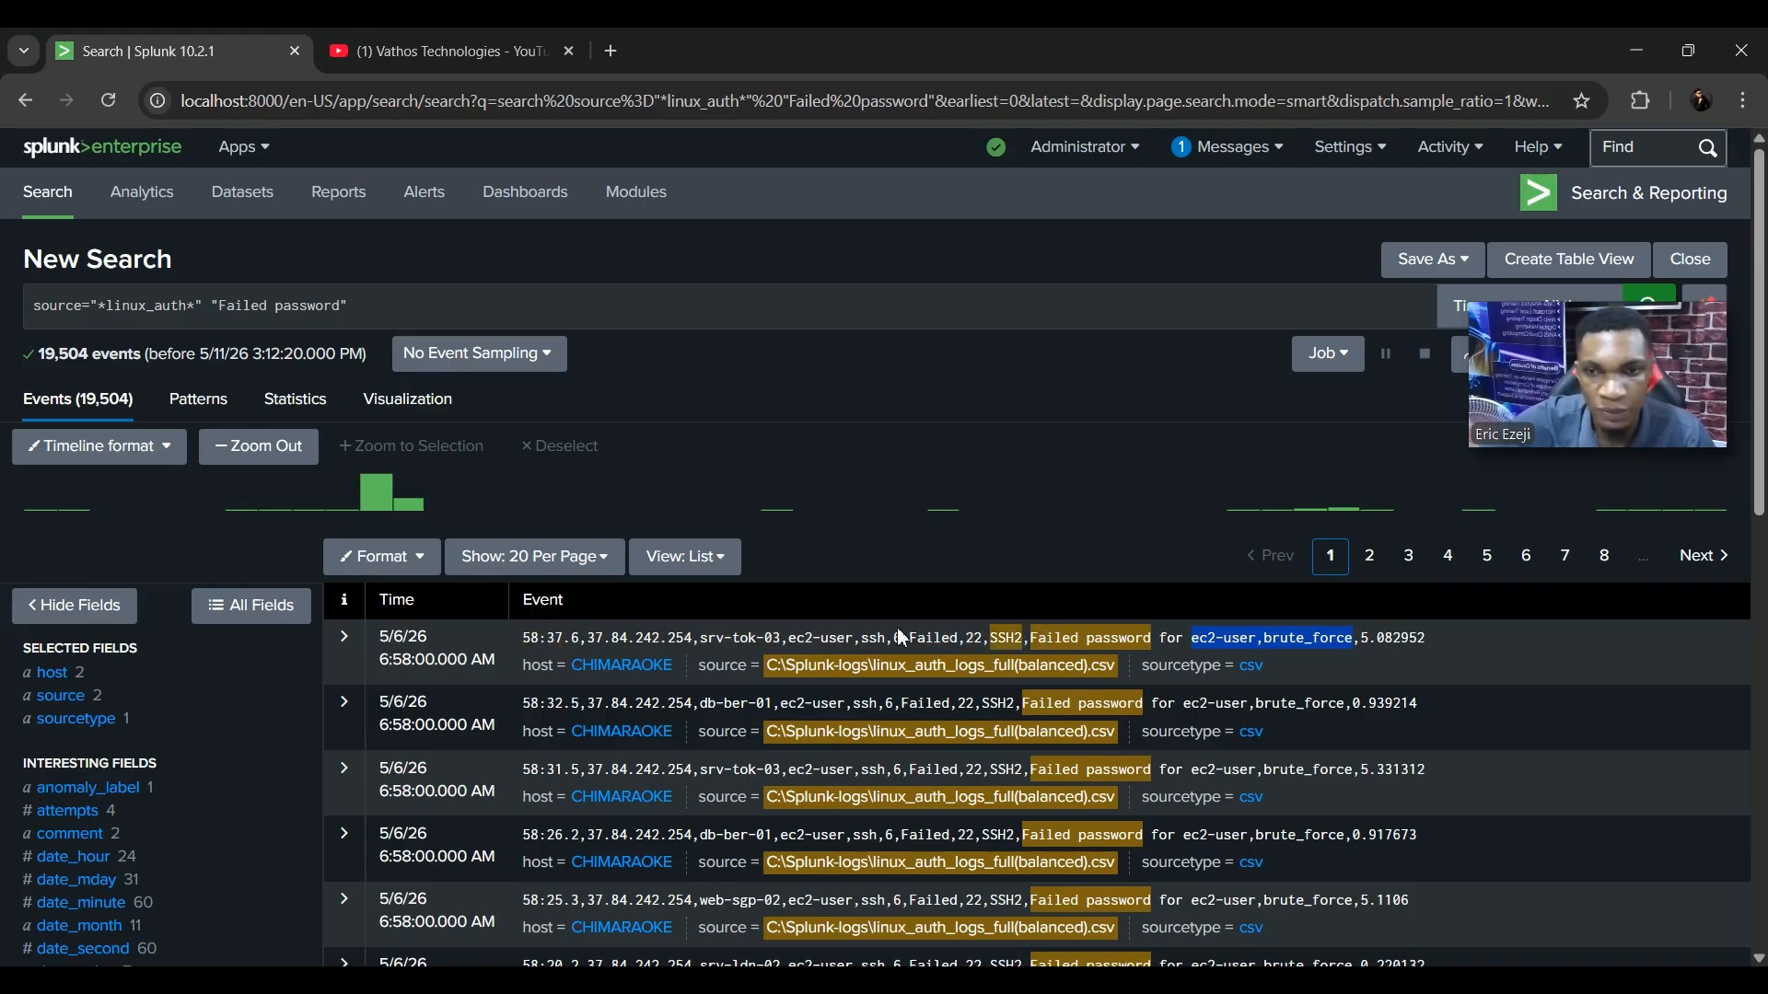
pyautogui.click(527, 637)
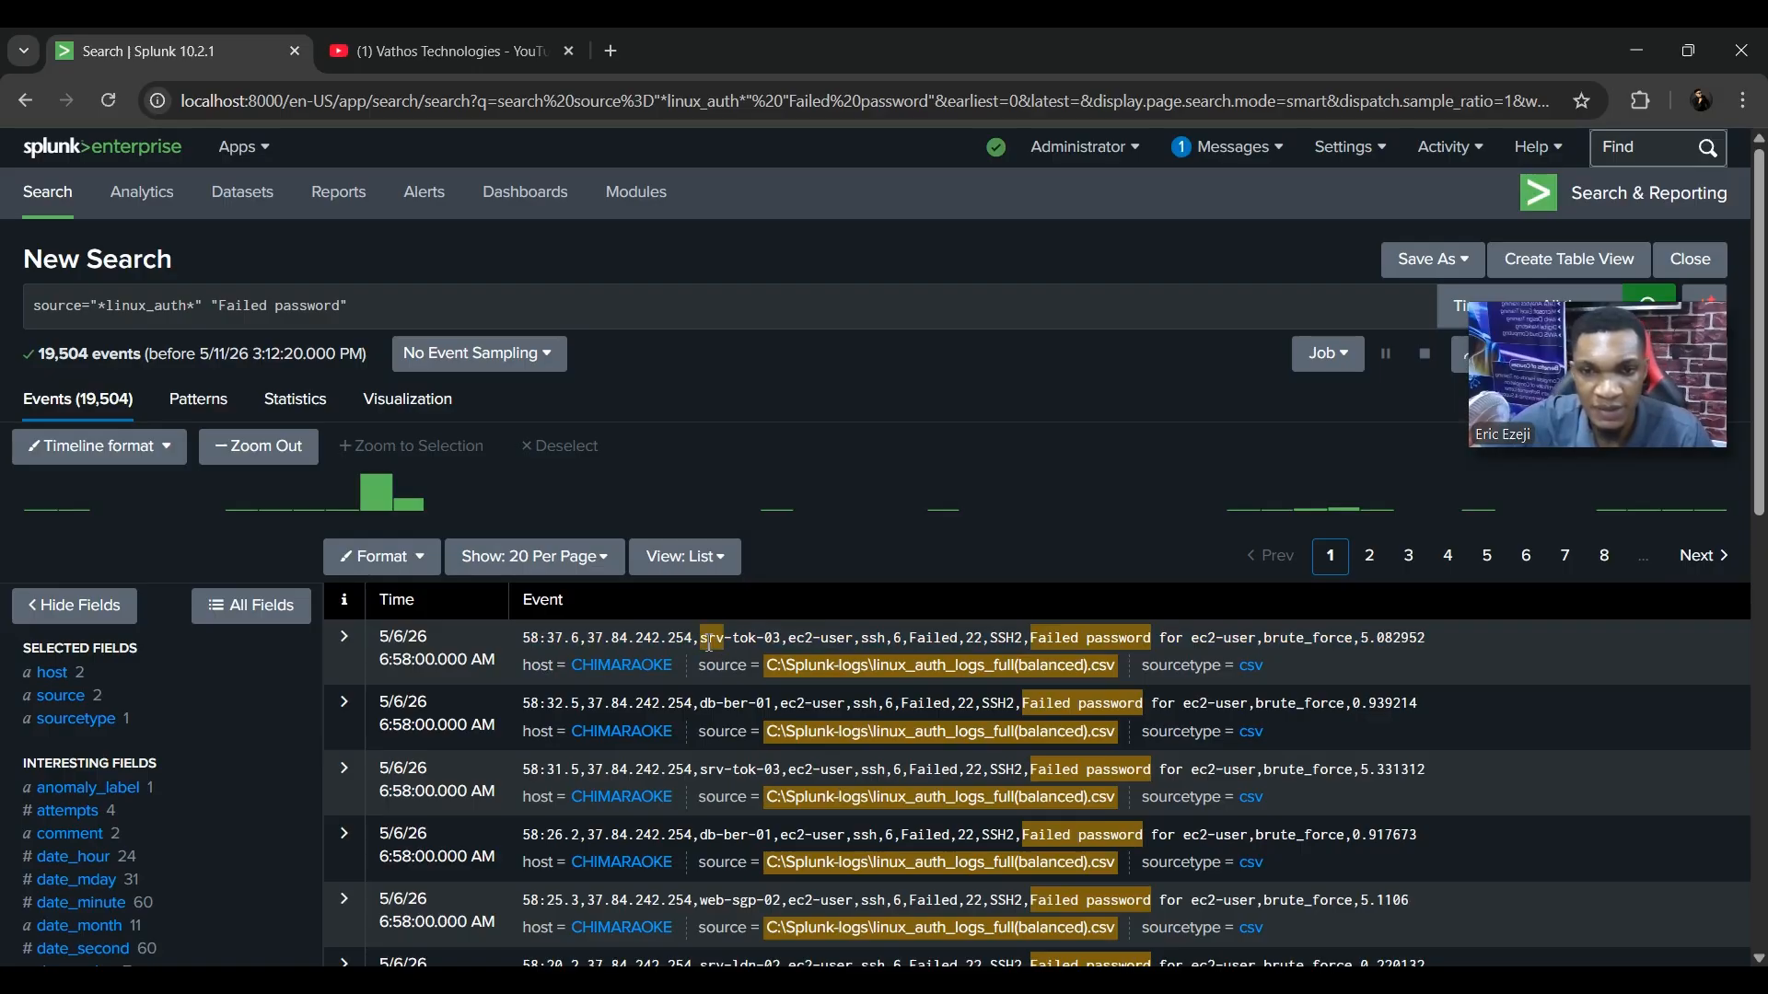
pyautogui.moveTo(701, 637); pyautogui.dragTo(868, 644)
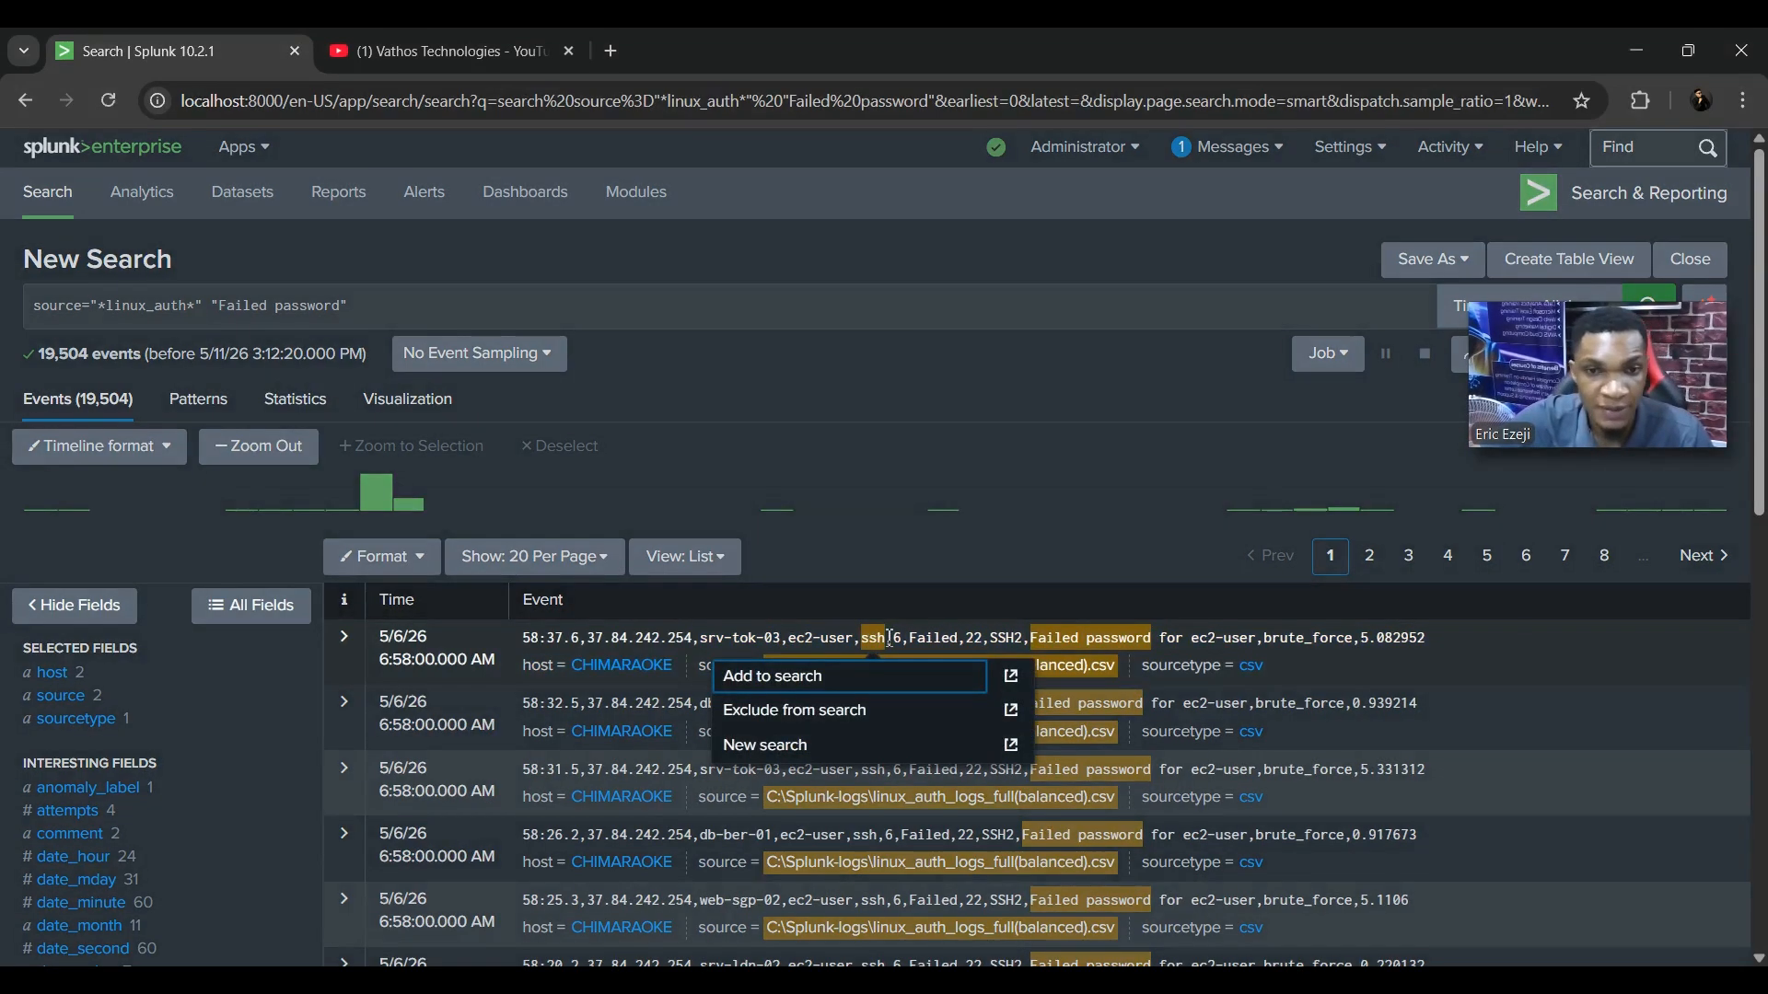
pyautogui.click(870, 639)
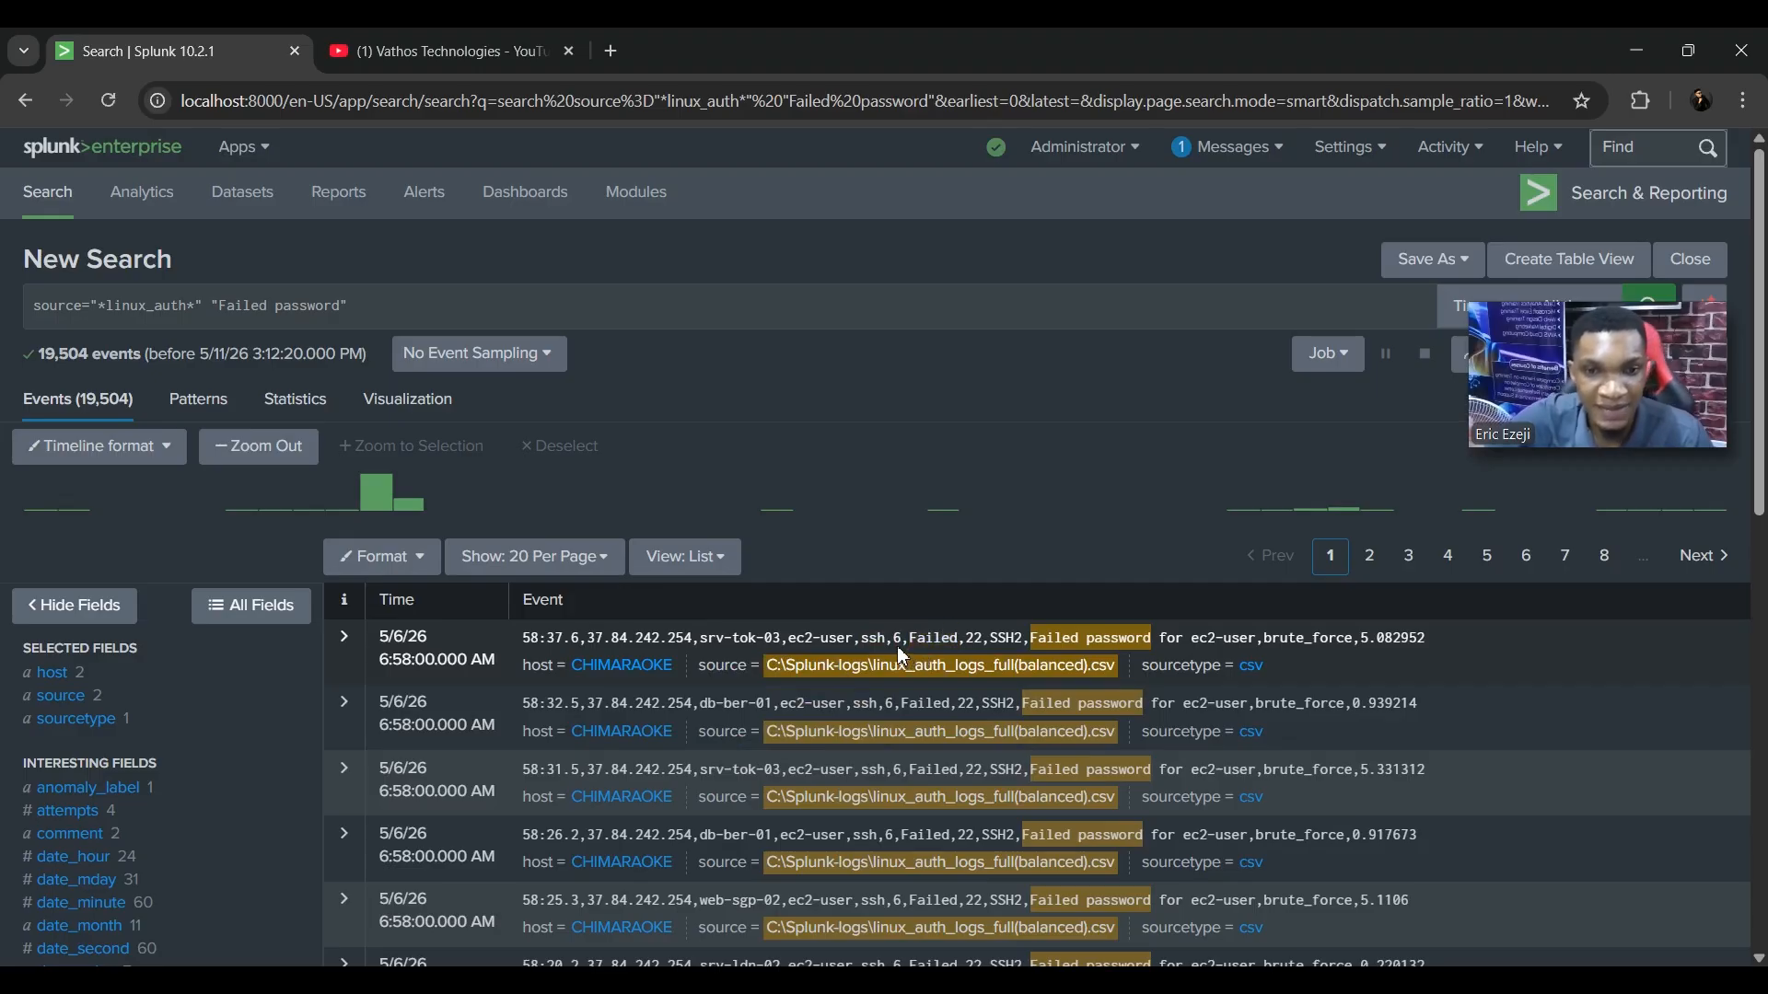
pyautogui.click(901, 639)
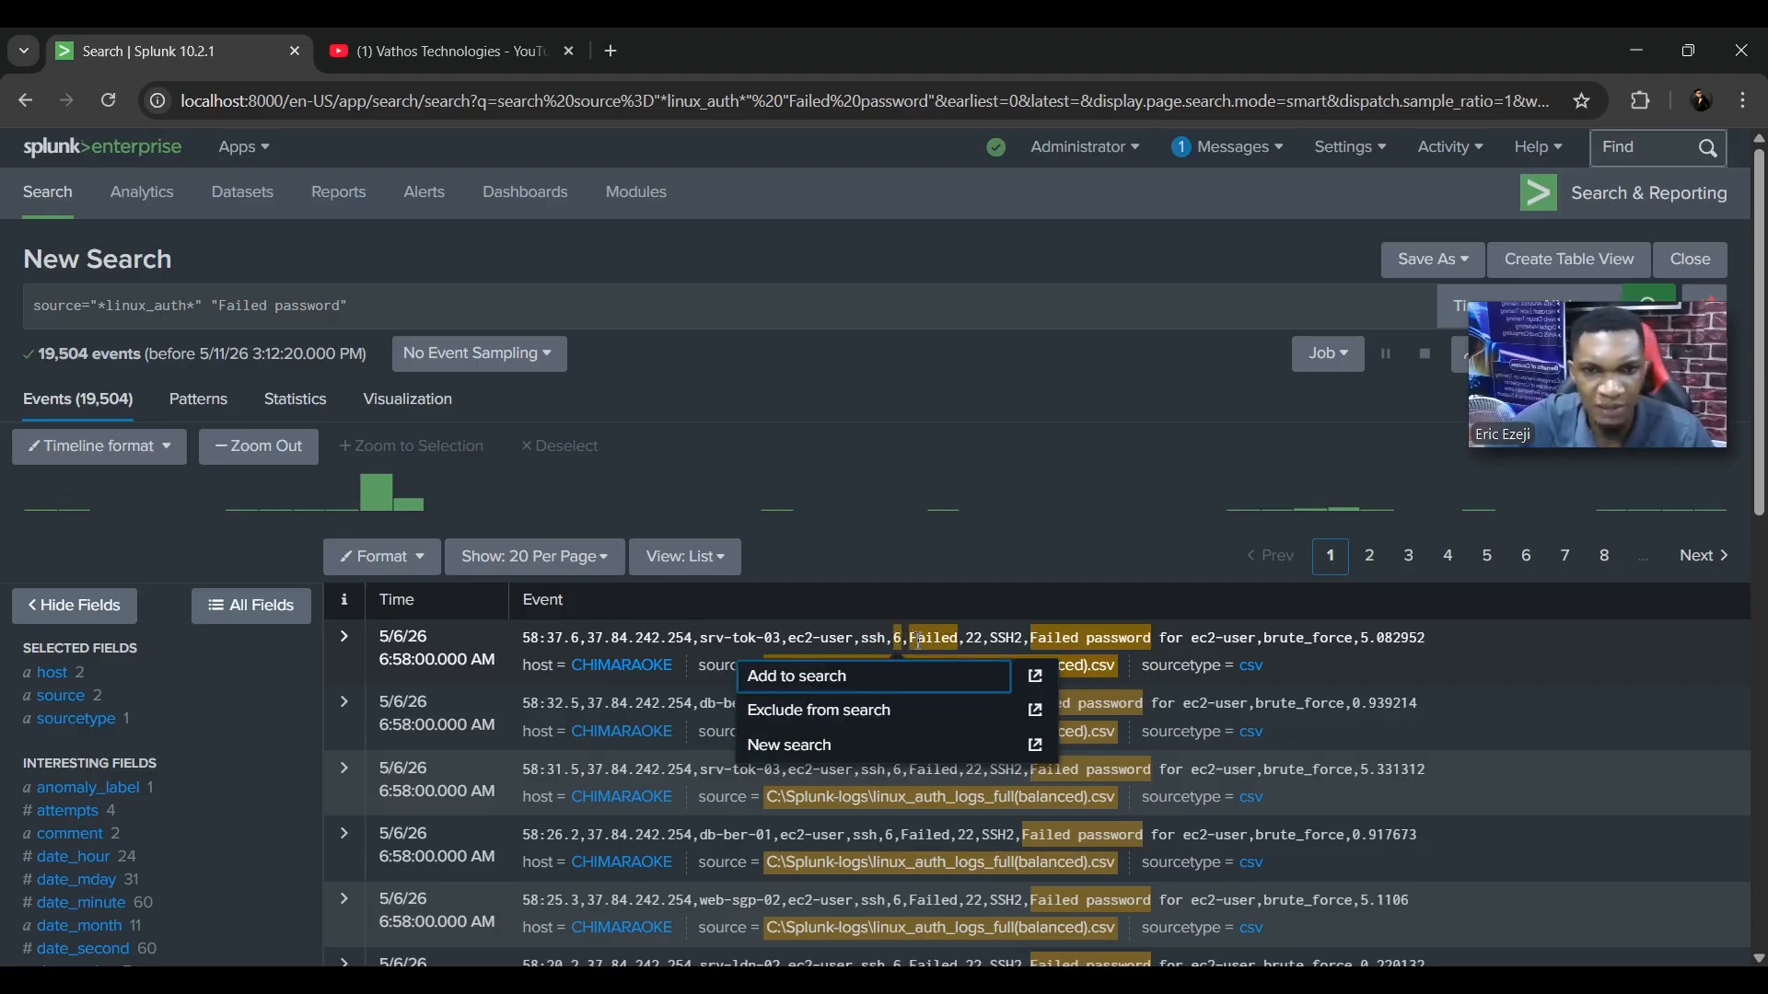
pyautogui.click(917, 637)
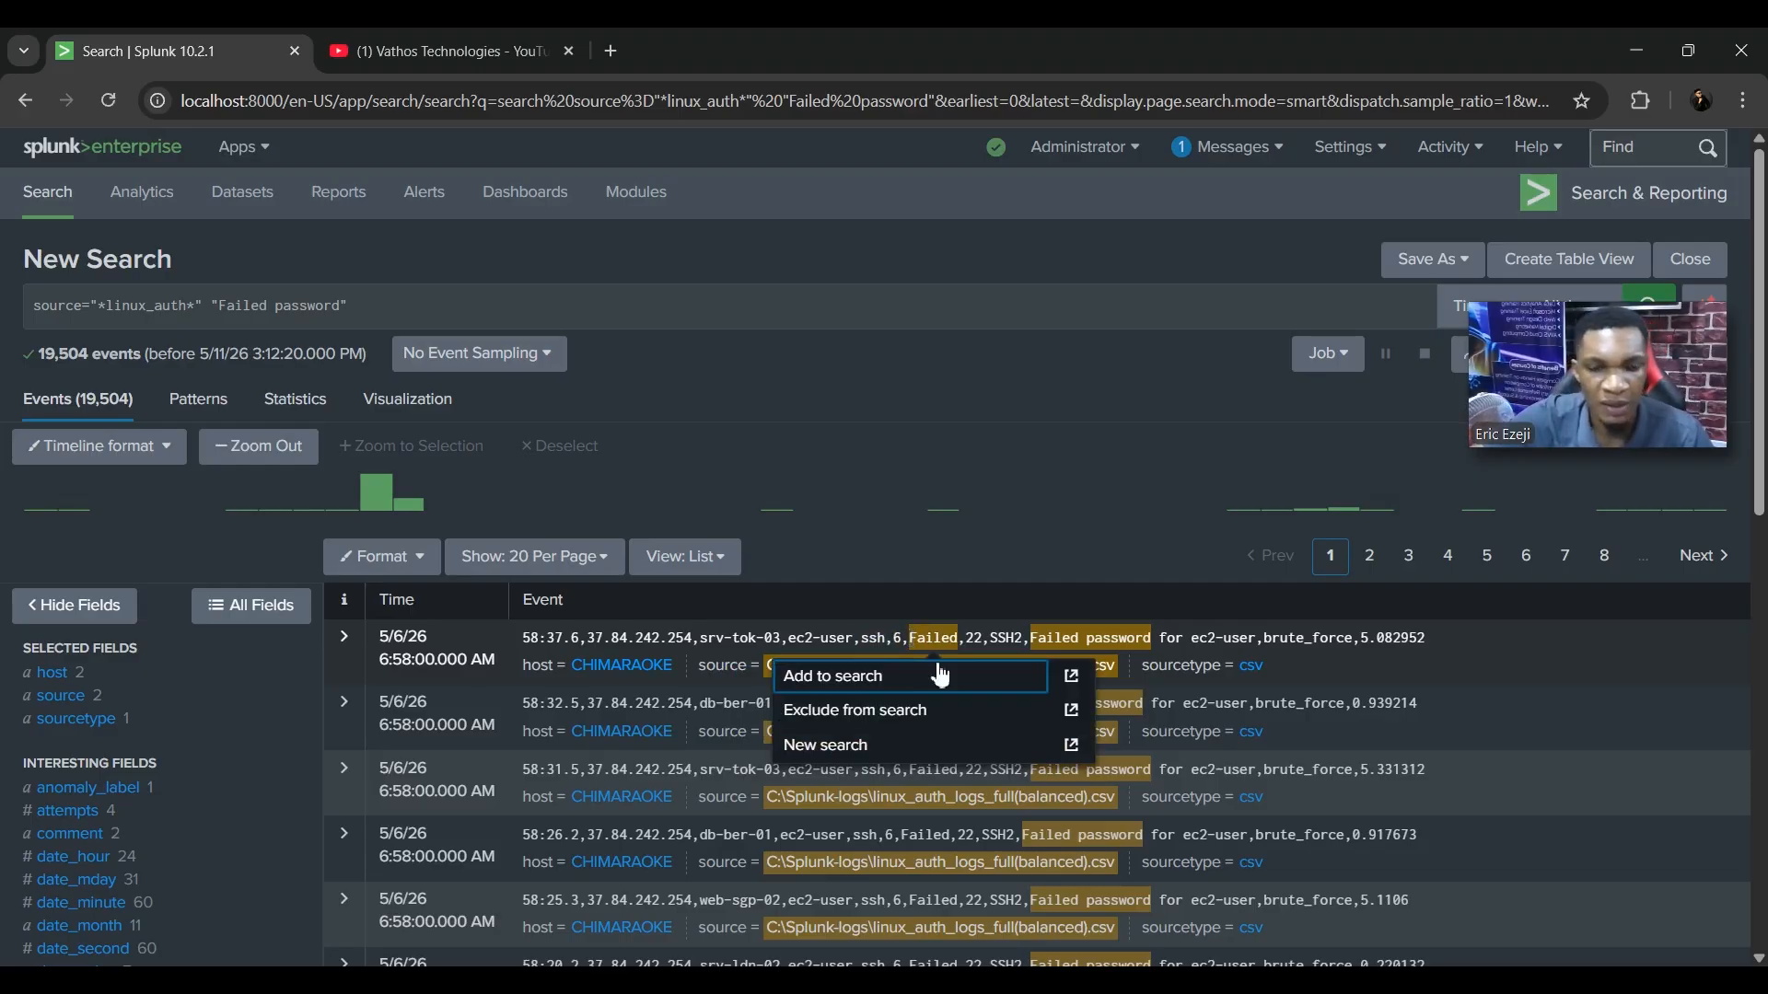
pyautogui.click(1177, 692)
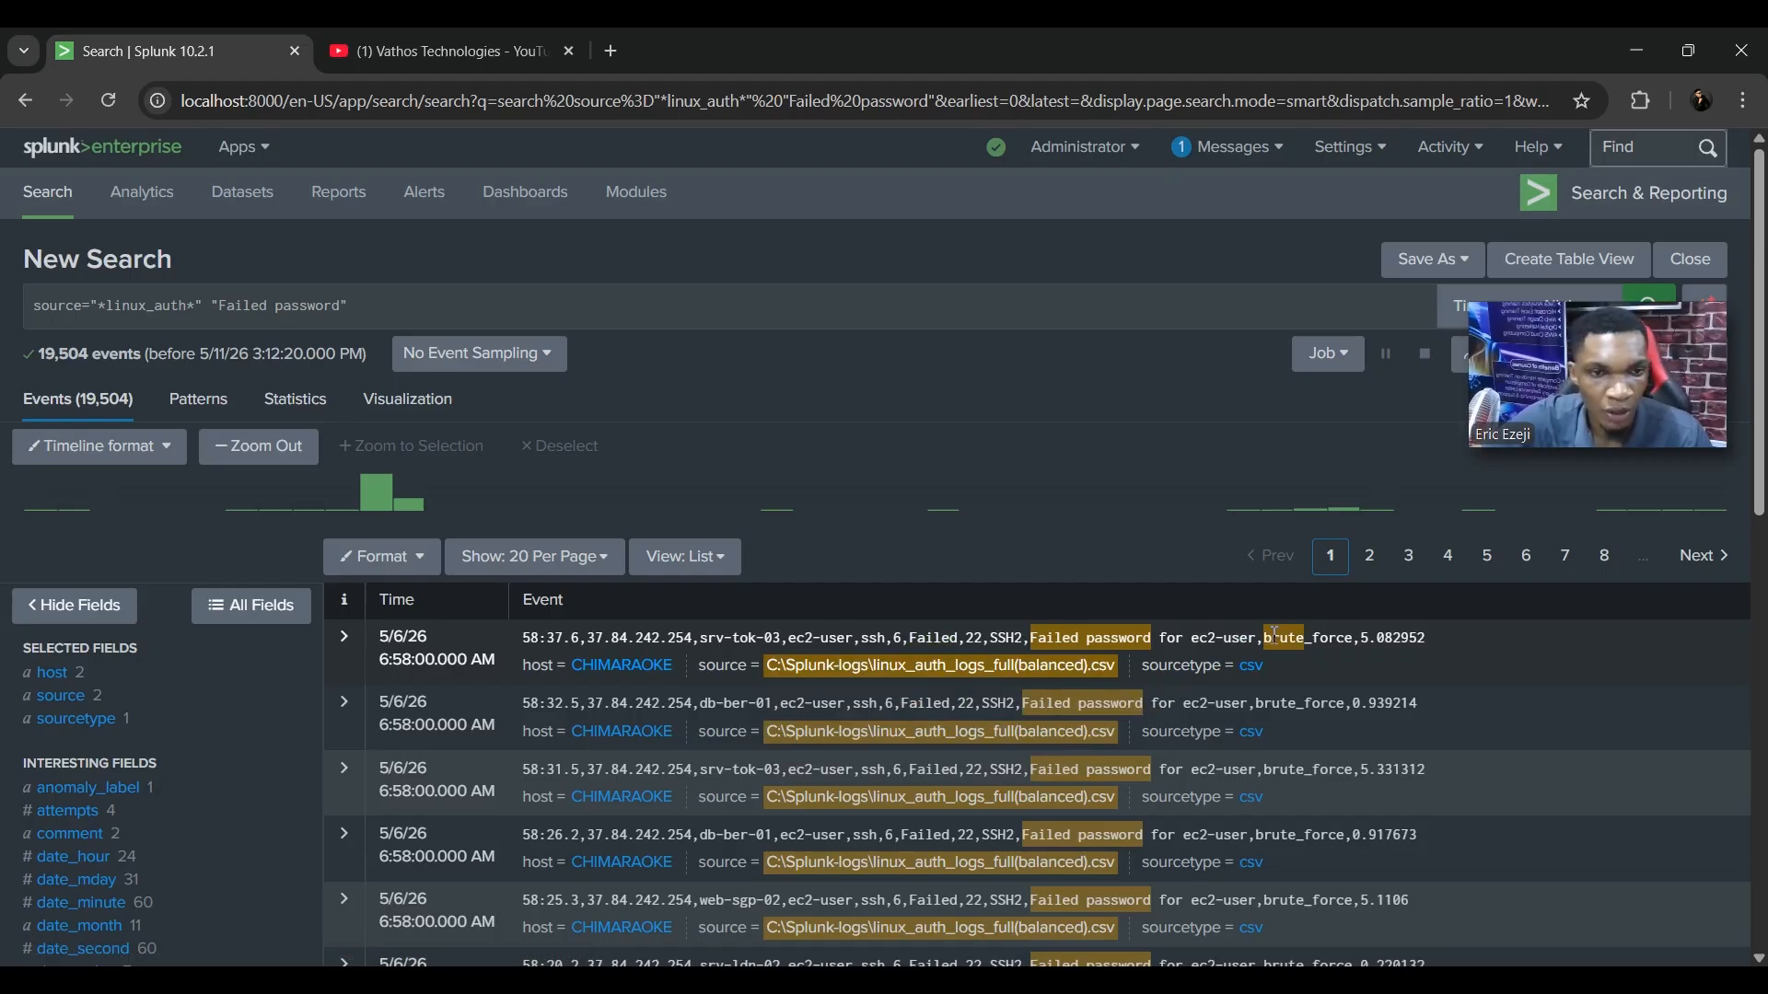
pyautogui.moveTo(1266, 637); pyautogui.dragTo(1353, 635)
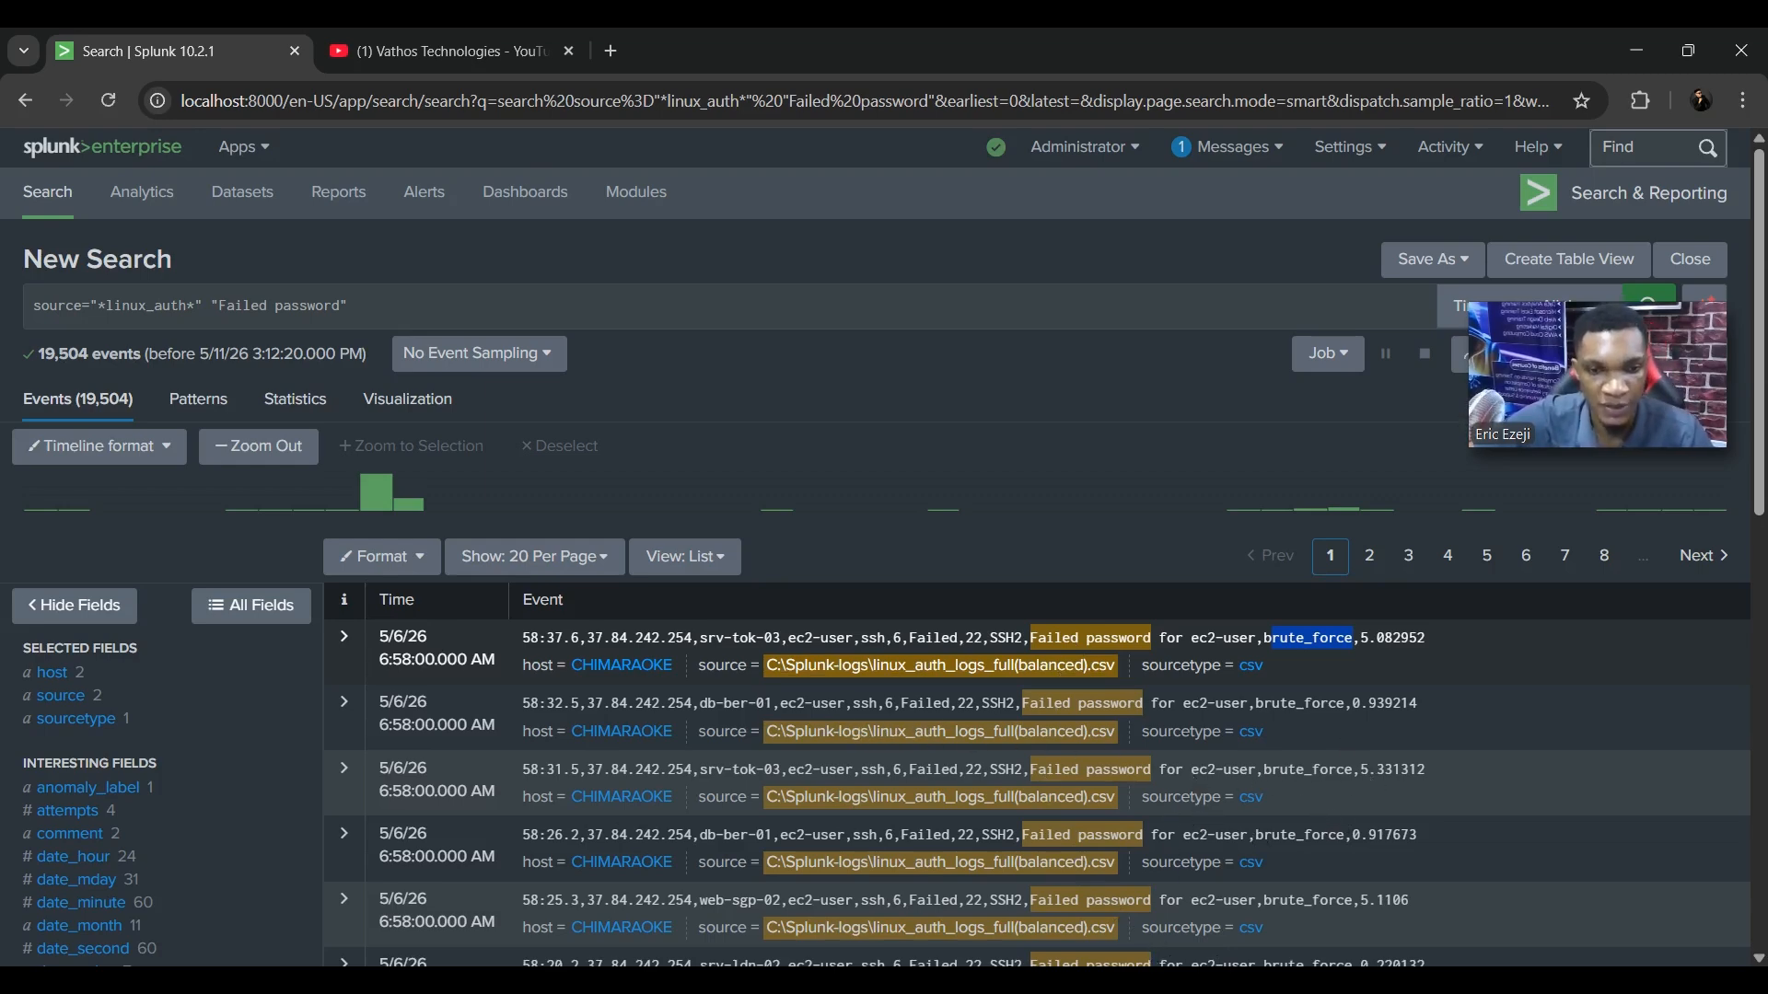
# - Switch to the Splunk-logs folder, open the Linux auth log CSV in Excel, and widen the timestamp, source_ip and server columns
pyautogui.hotkey('alt', 'Tab')
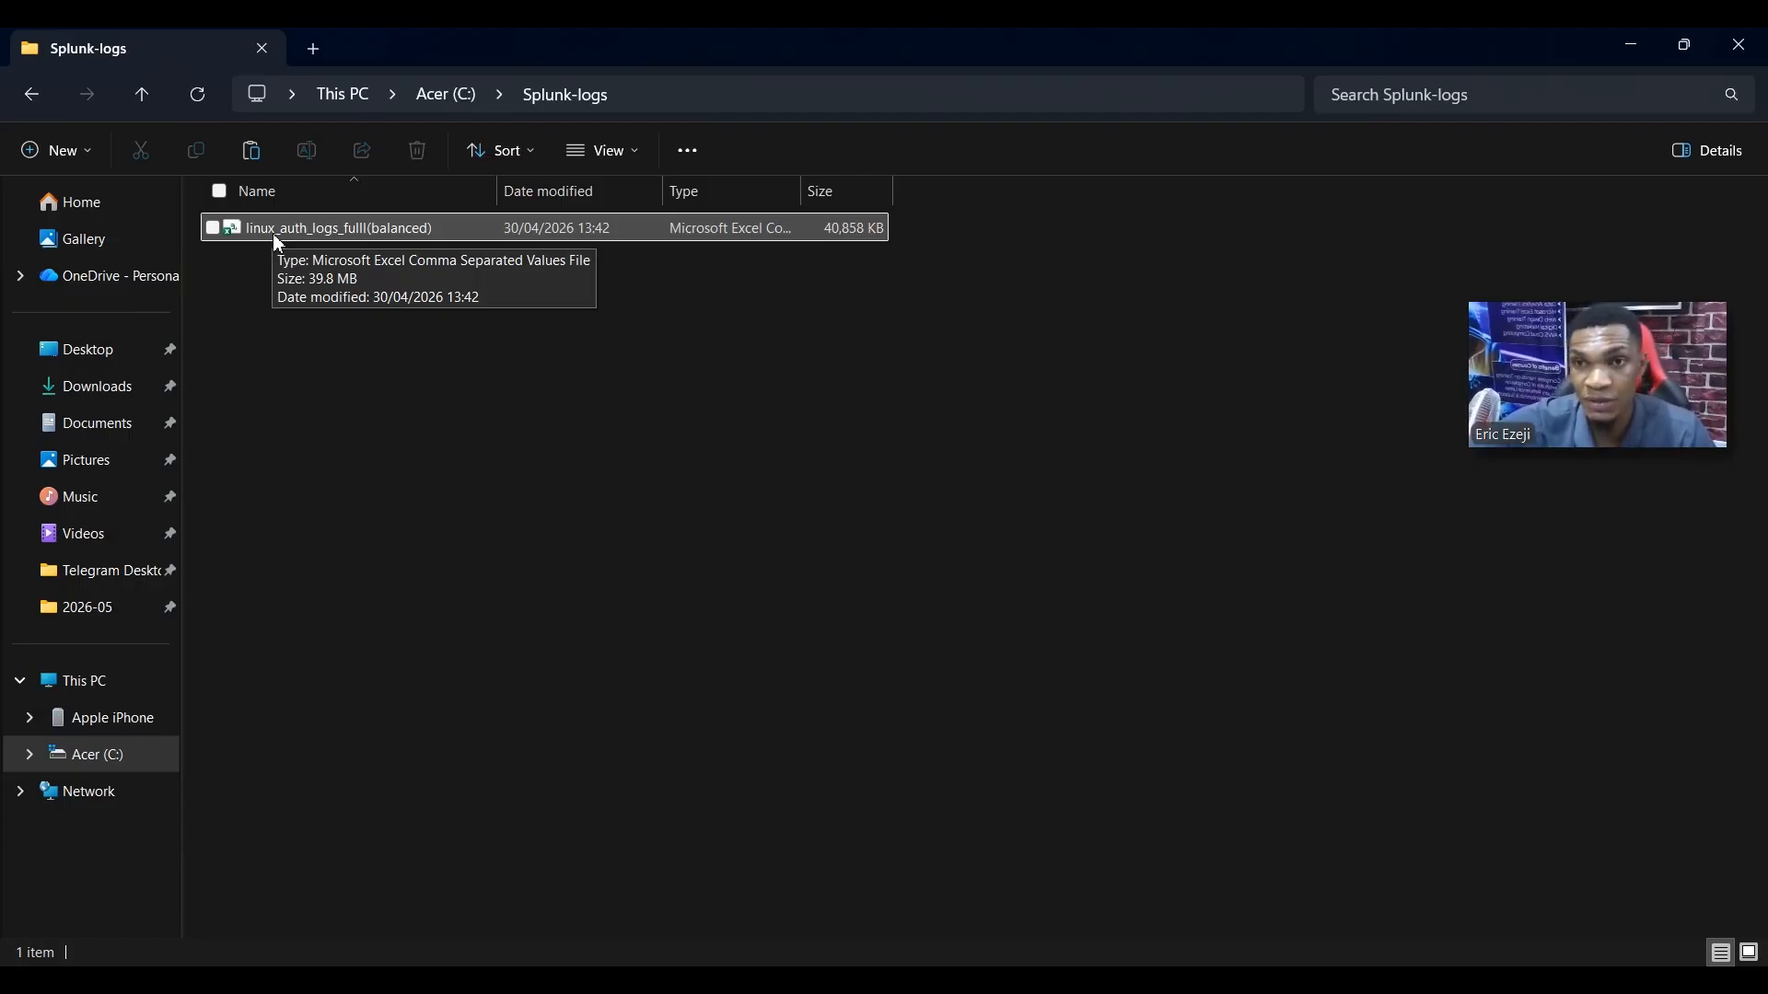
pyautogui.click(247, 227)
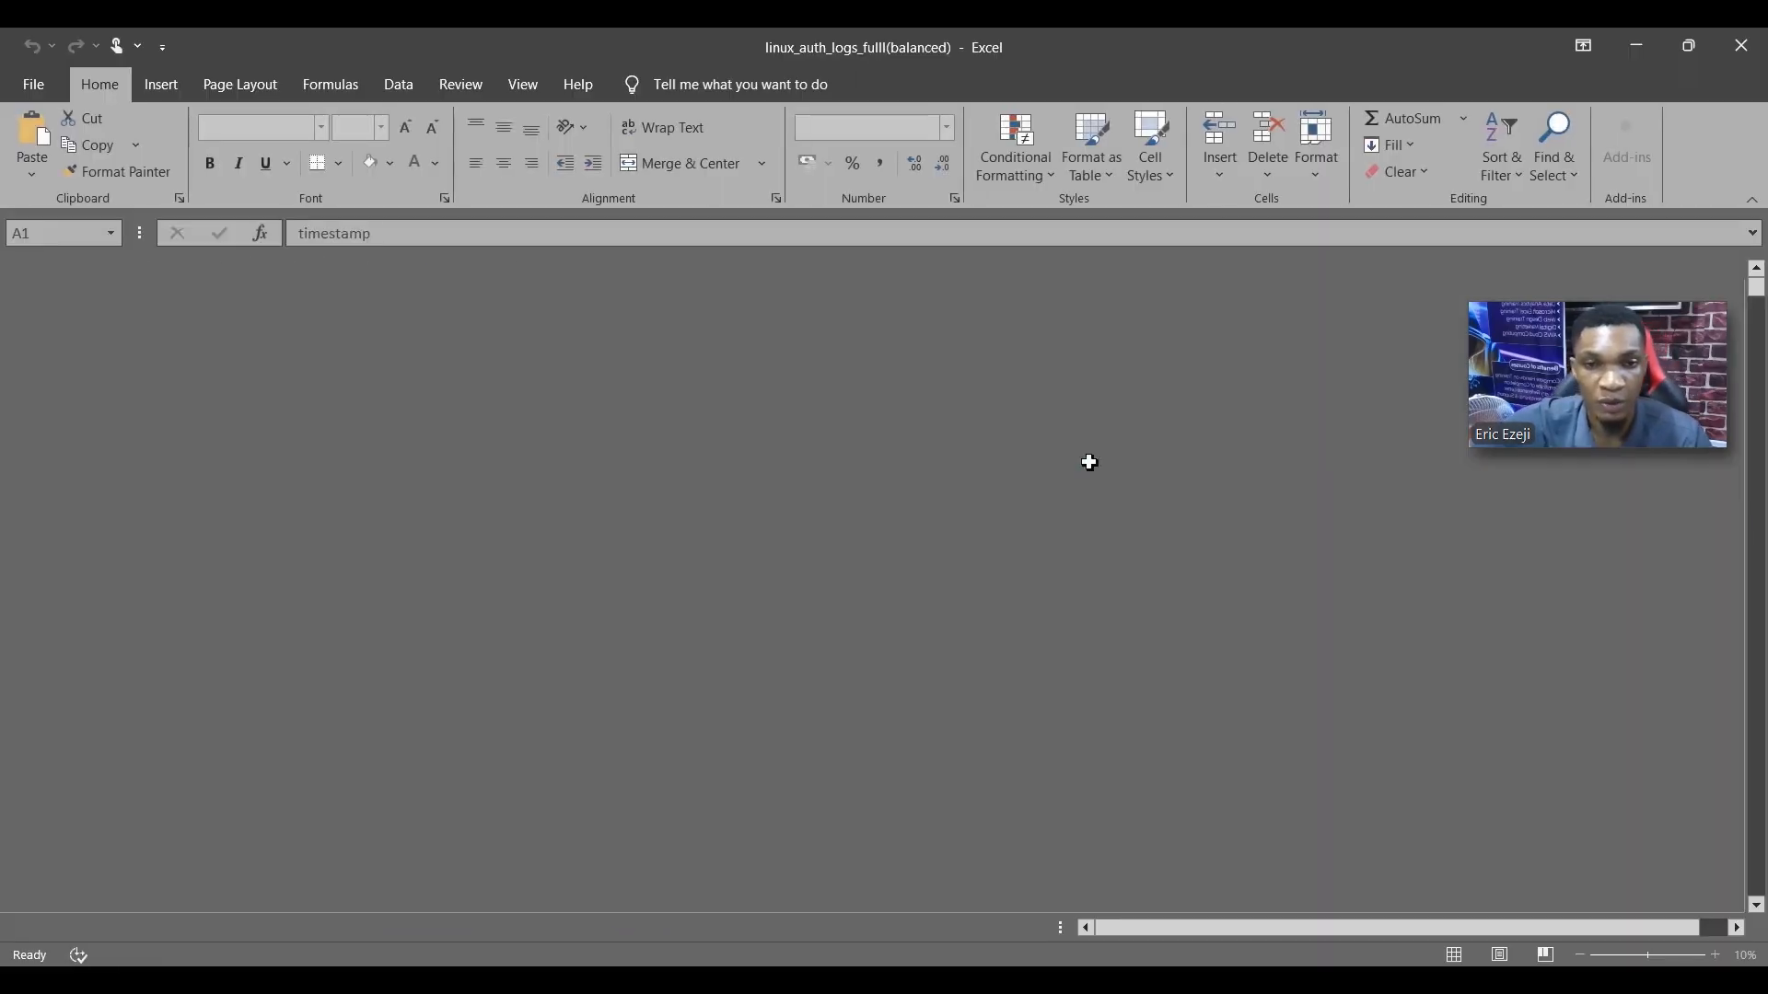
pyautogui.scroll(-4, 769, 495)
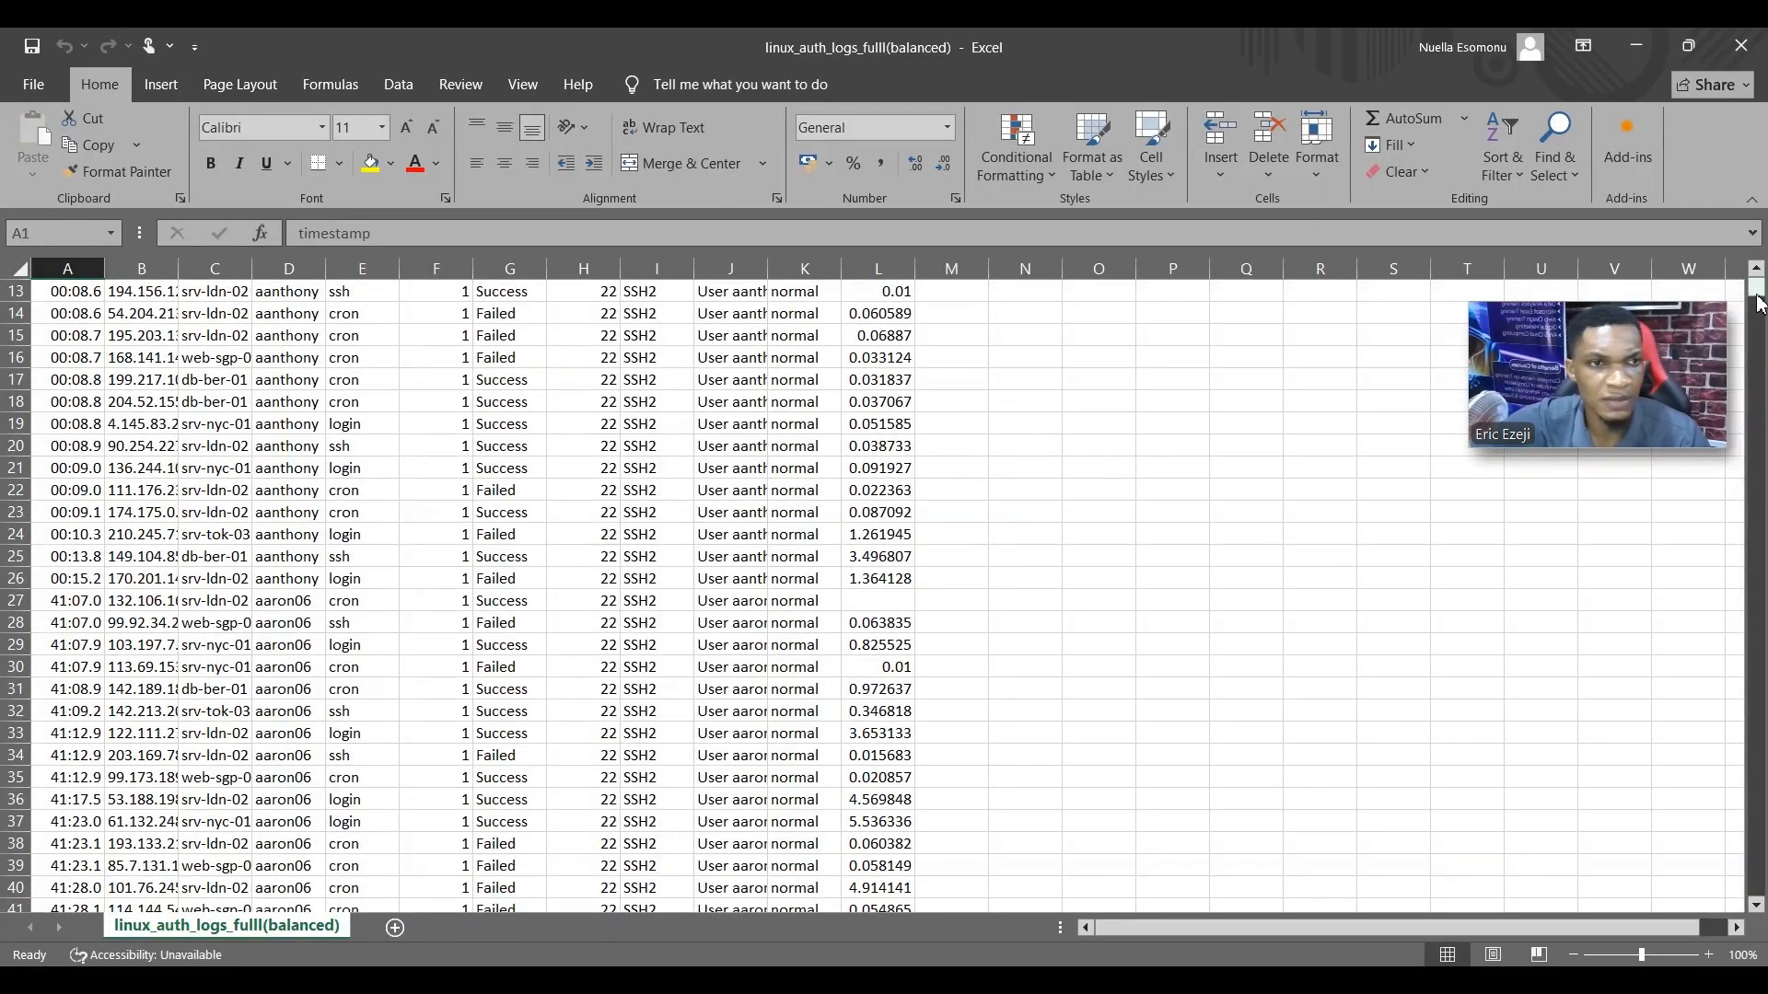
pyautogui.moveTo(1759, 302); pyautogui.dragTo(1757, 889)
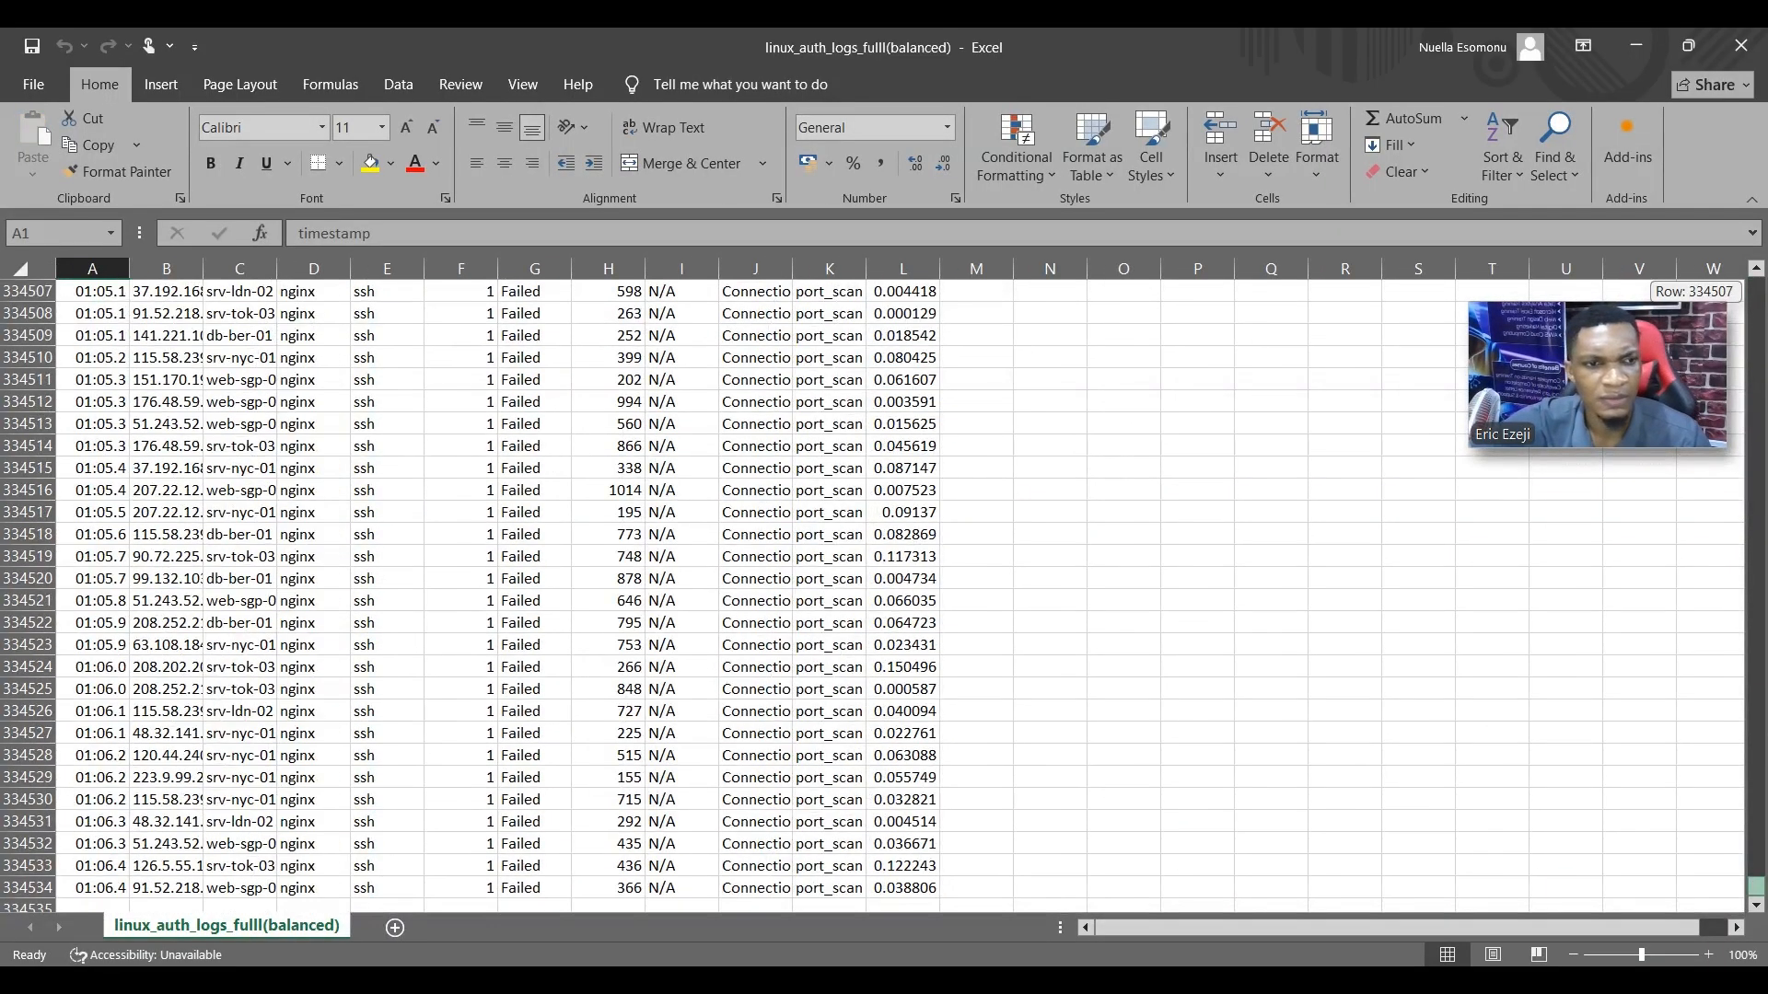
pyautogui.scroll(-7, 598, 810)
pyautogui.scroll(6, 347, 564)
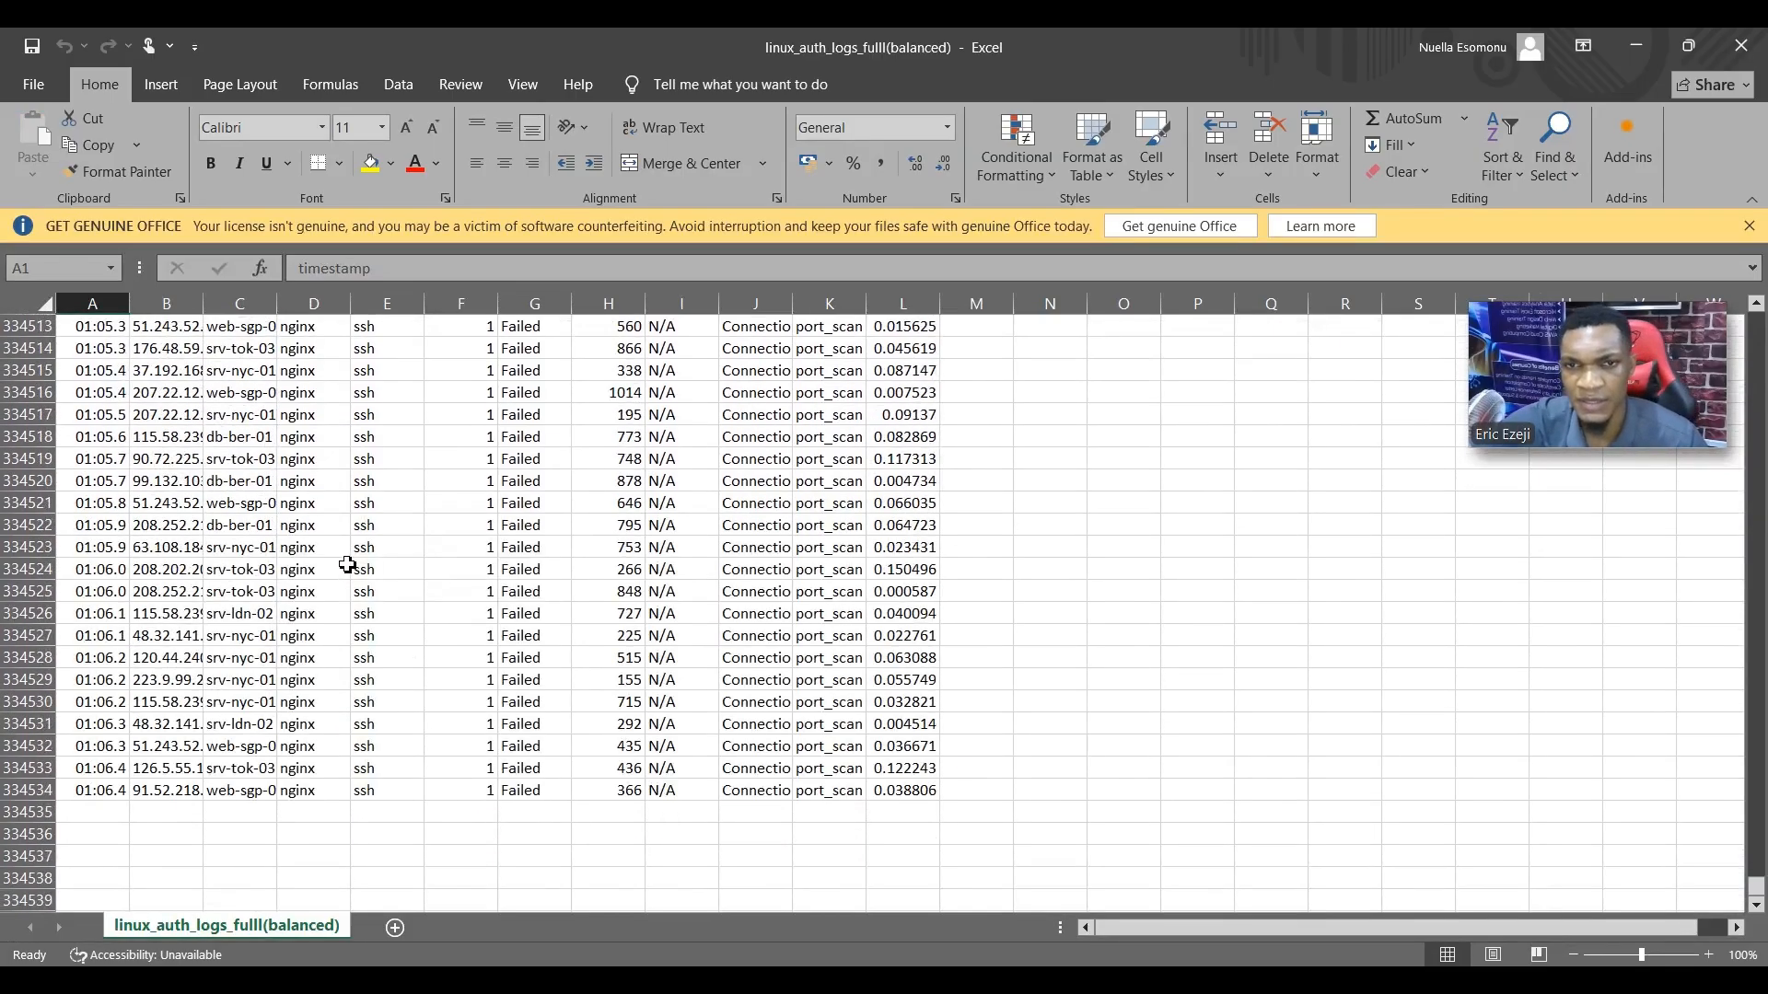
pyautogui.scroll(-1, 347, 563)
pyautogui.moveTo(129, 303); pyautogui.dragTo(539, 304)
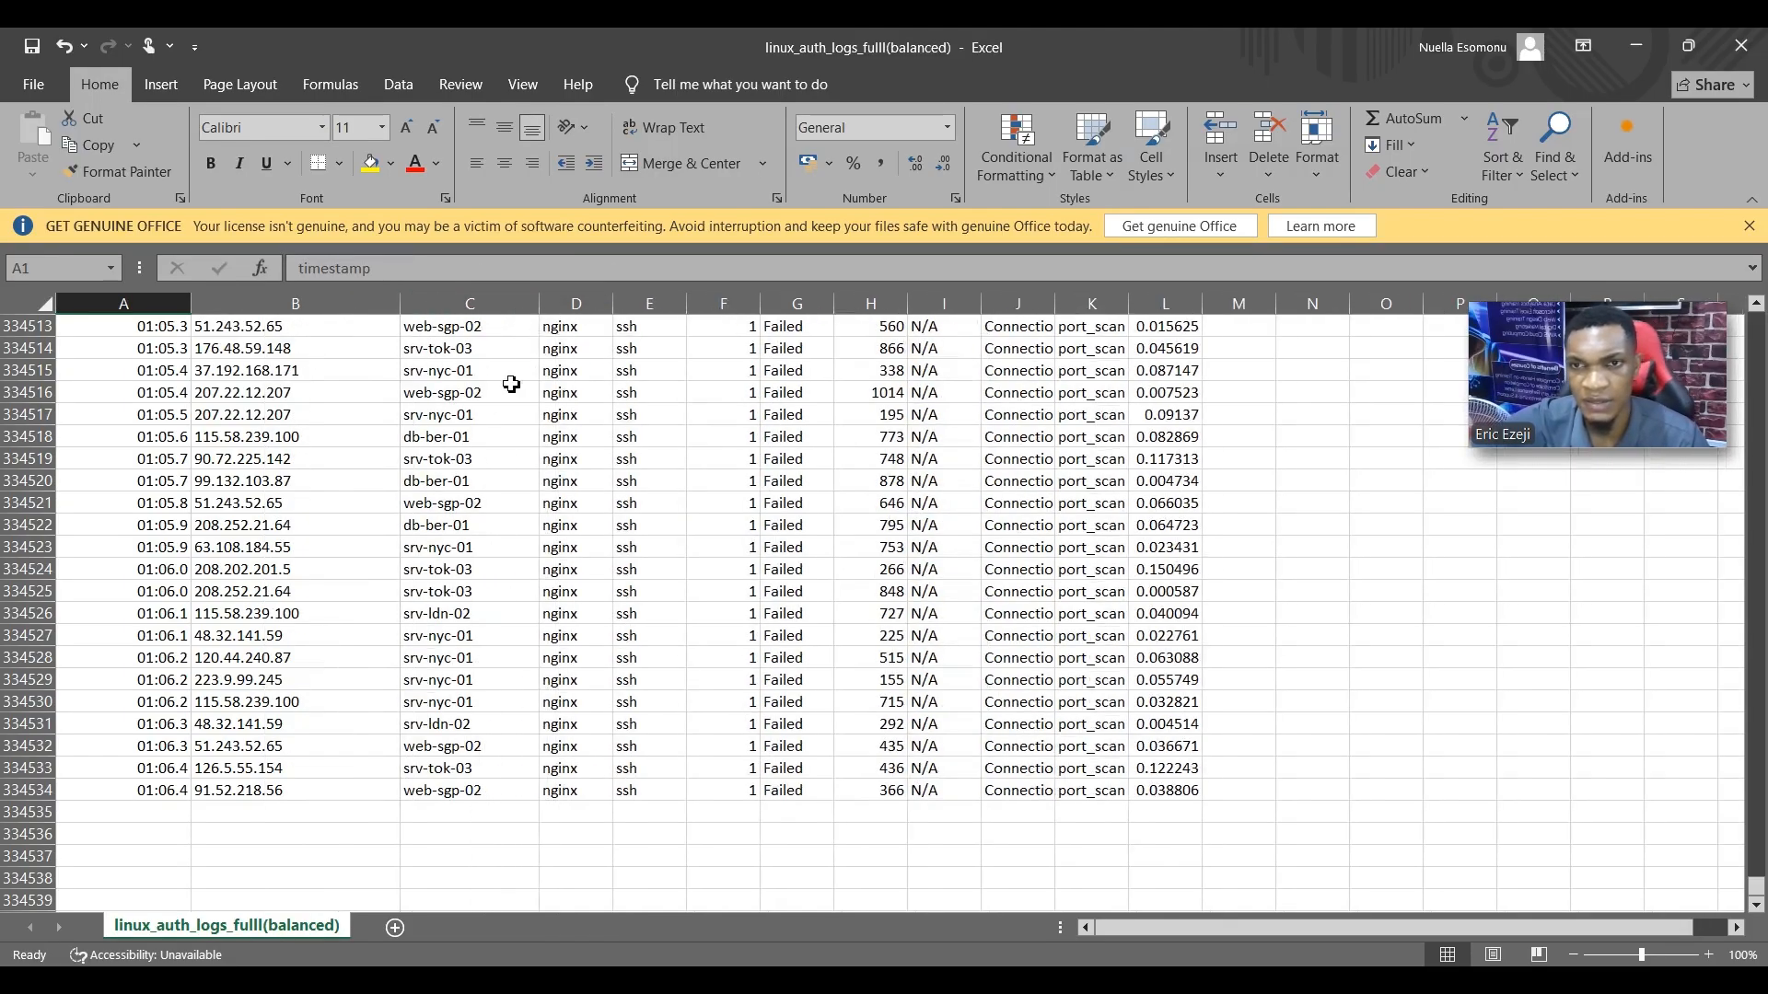
# - Examine the timestamp, source_ip and server values in the first rows of the log sheet
pyautogui.moveTo(1757, 887); pyautogui.dragTo(1756, 308)
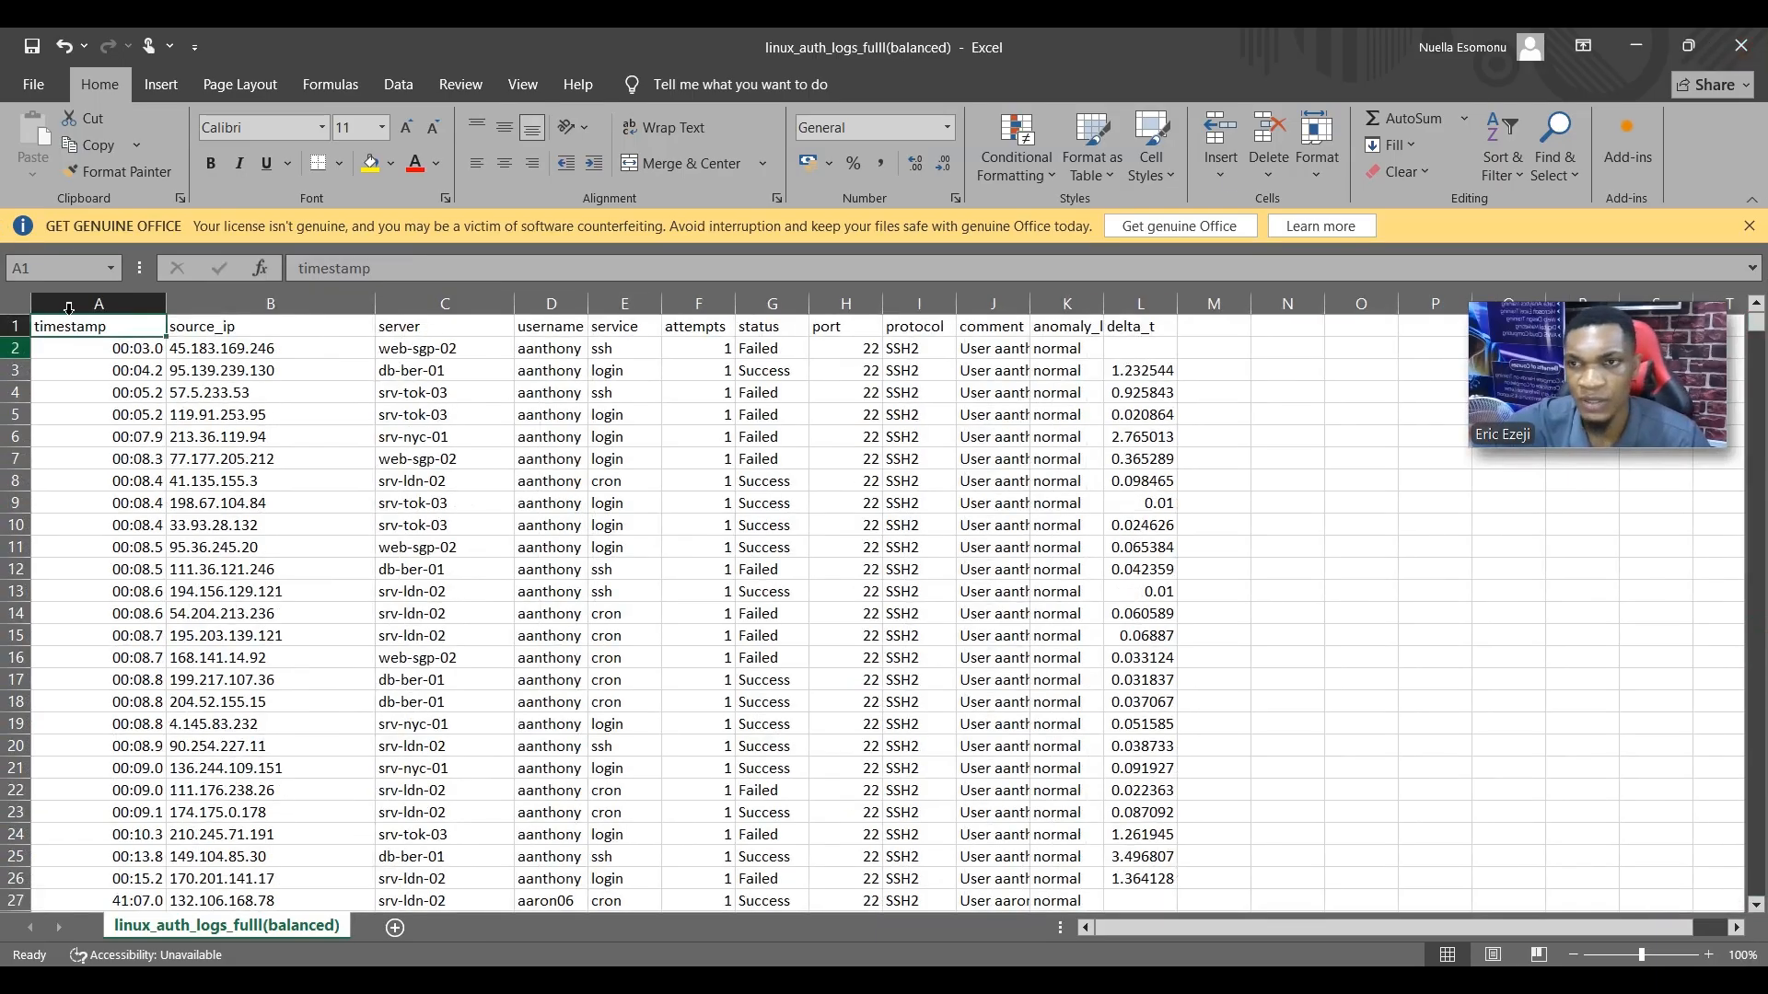
pyautogui.click(79, 364)
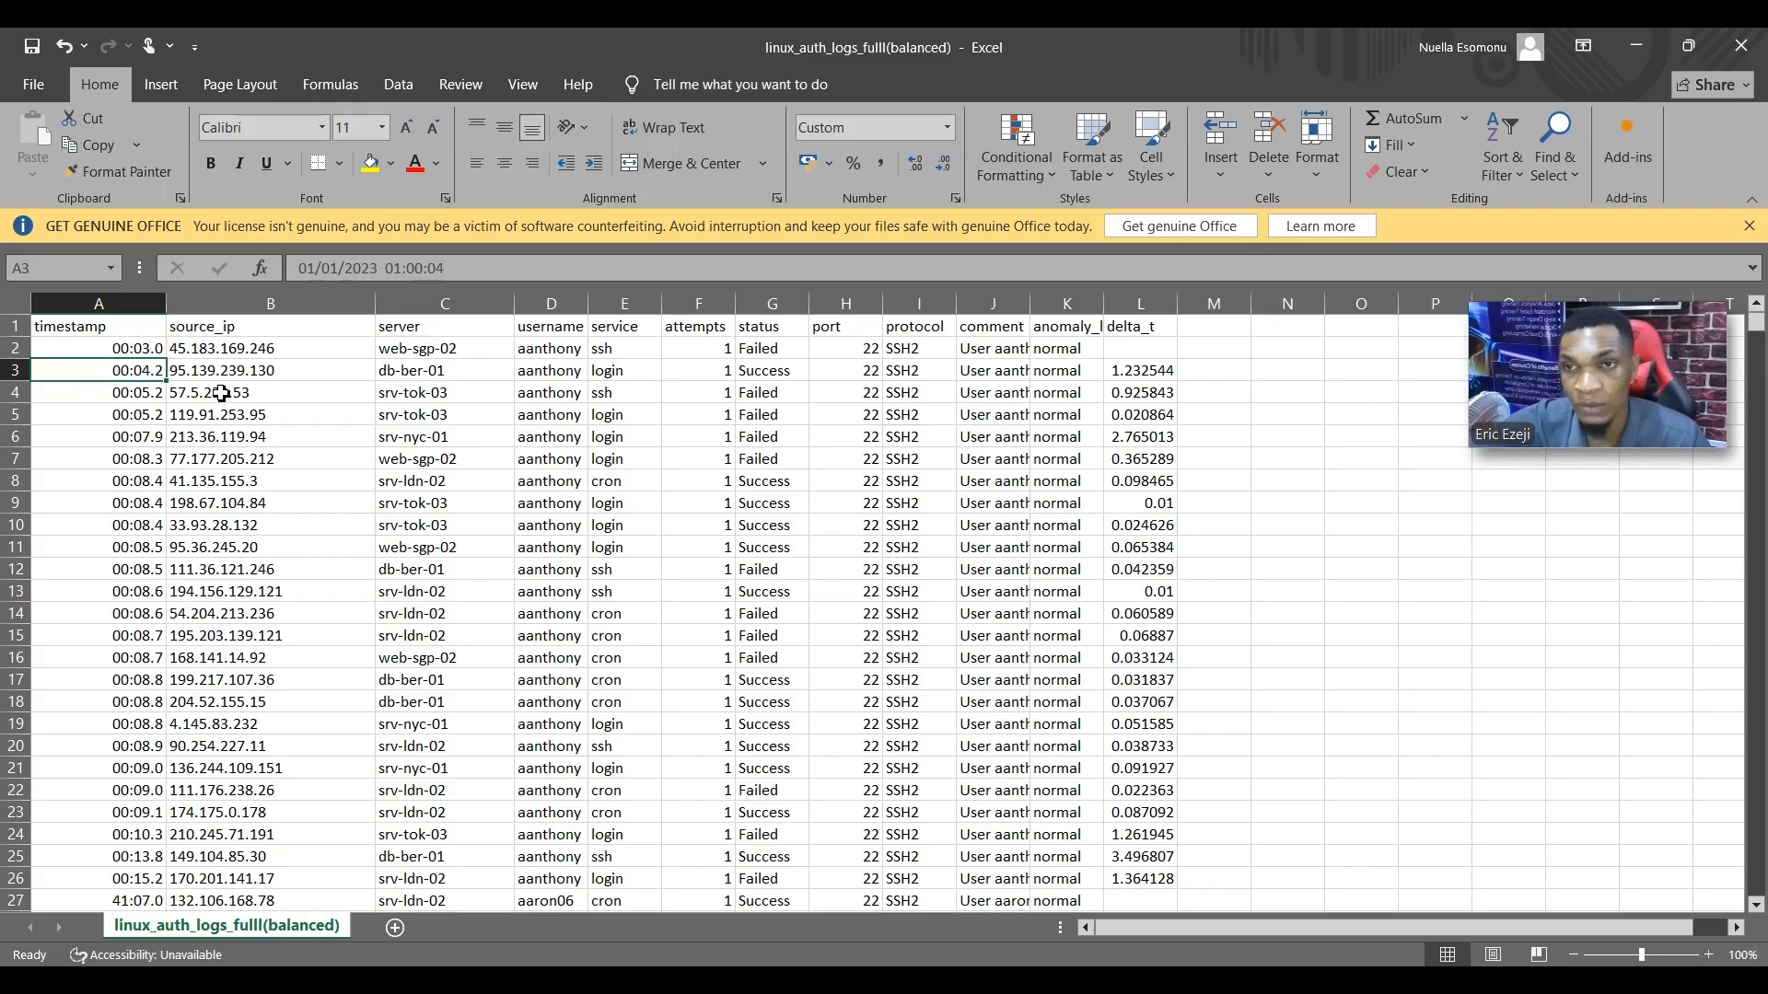
pyautogui.click(237, 348)
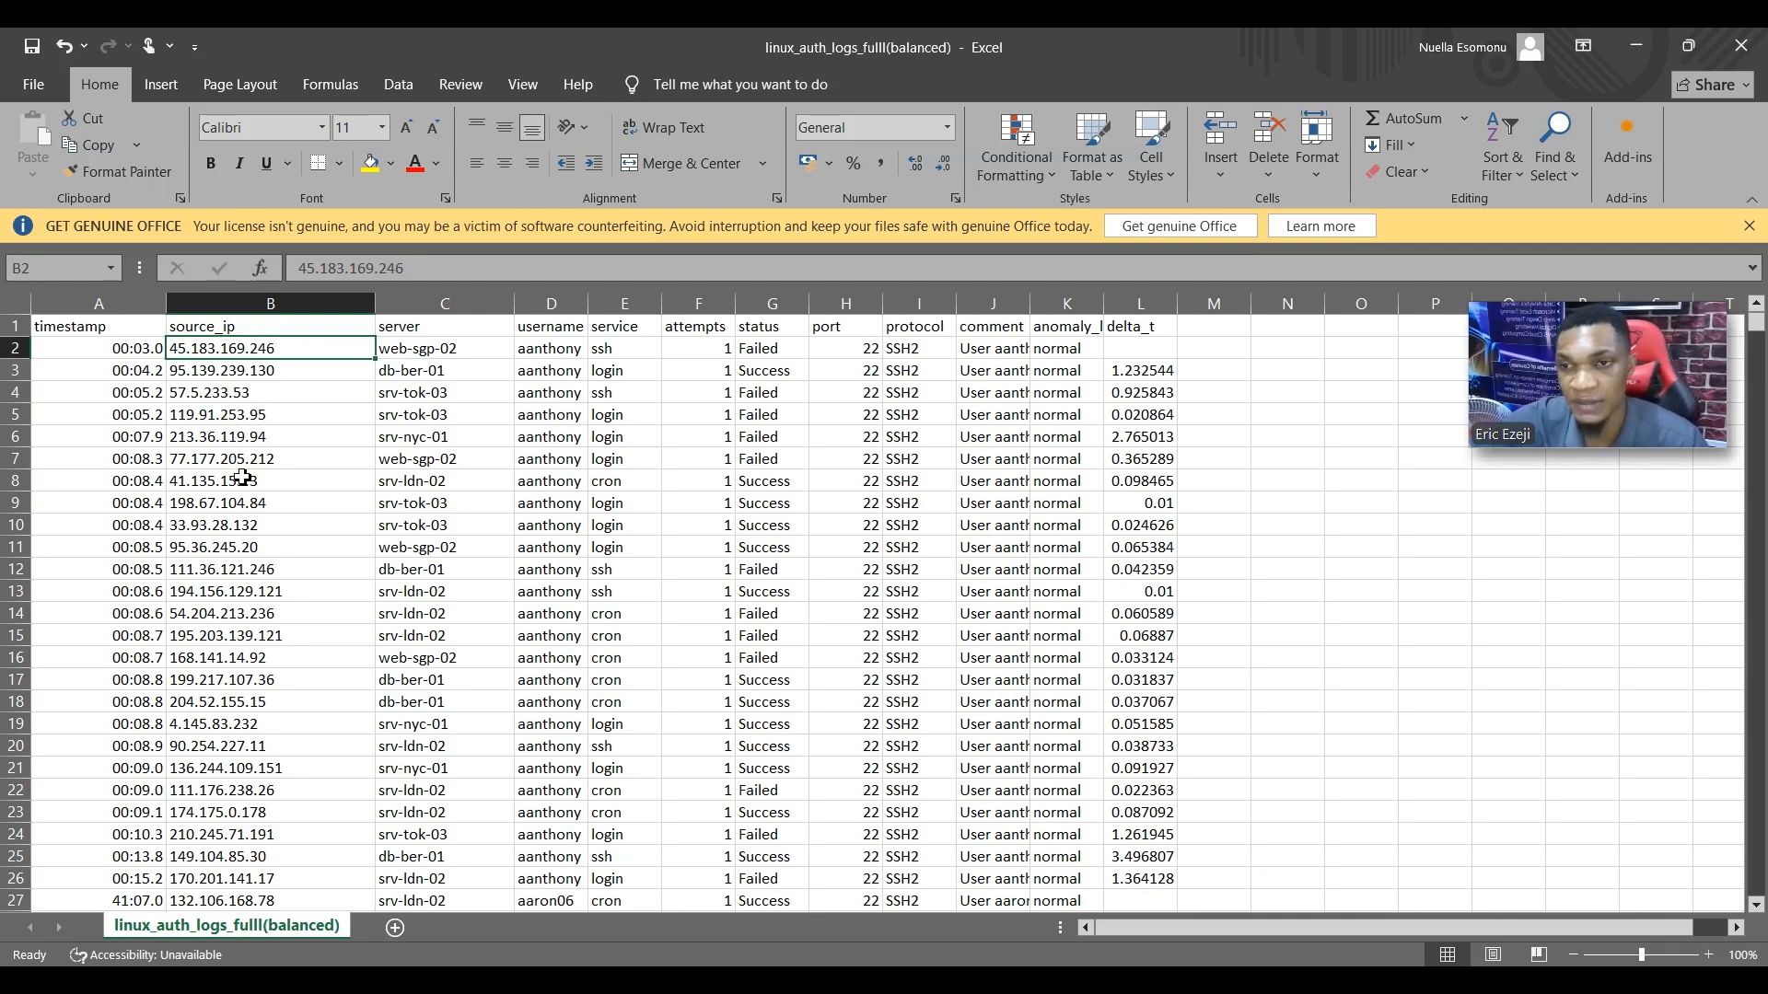
pyautogui.click(230, 594)
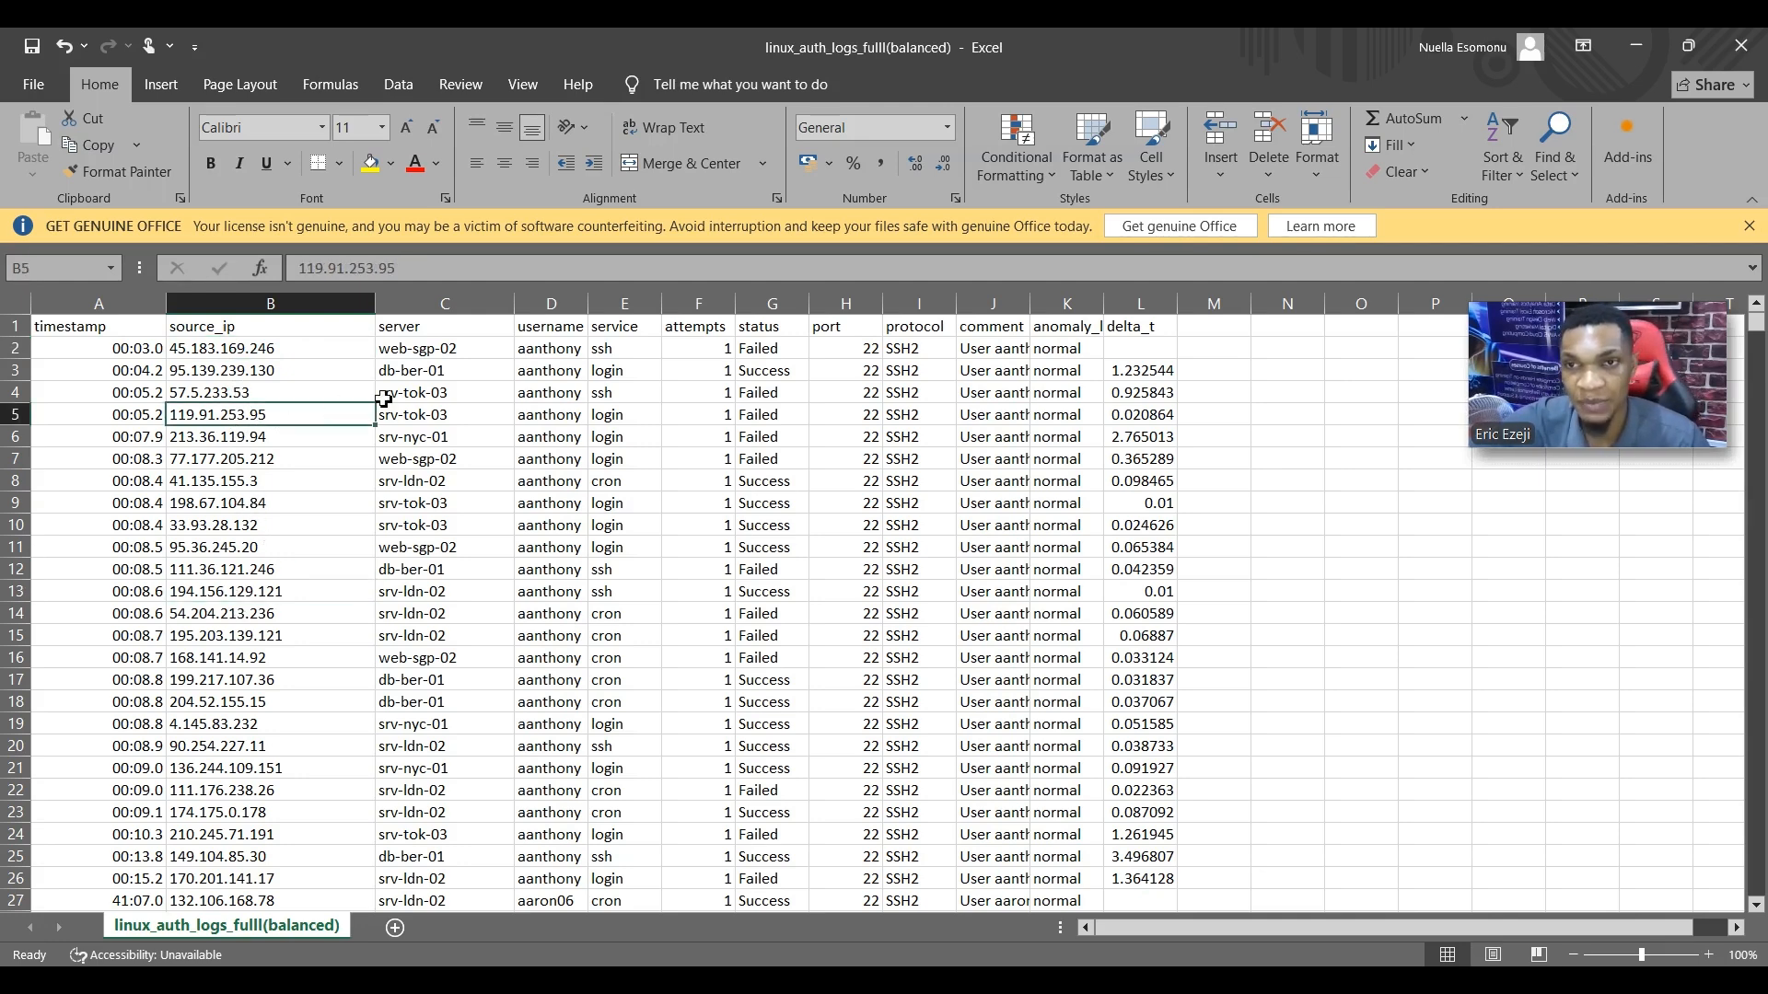
pyautogui.click(423, 460)
pyautogui.click(433, 526)
pyautogui.scroll(-5, 451, 626)
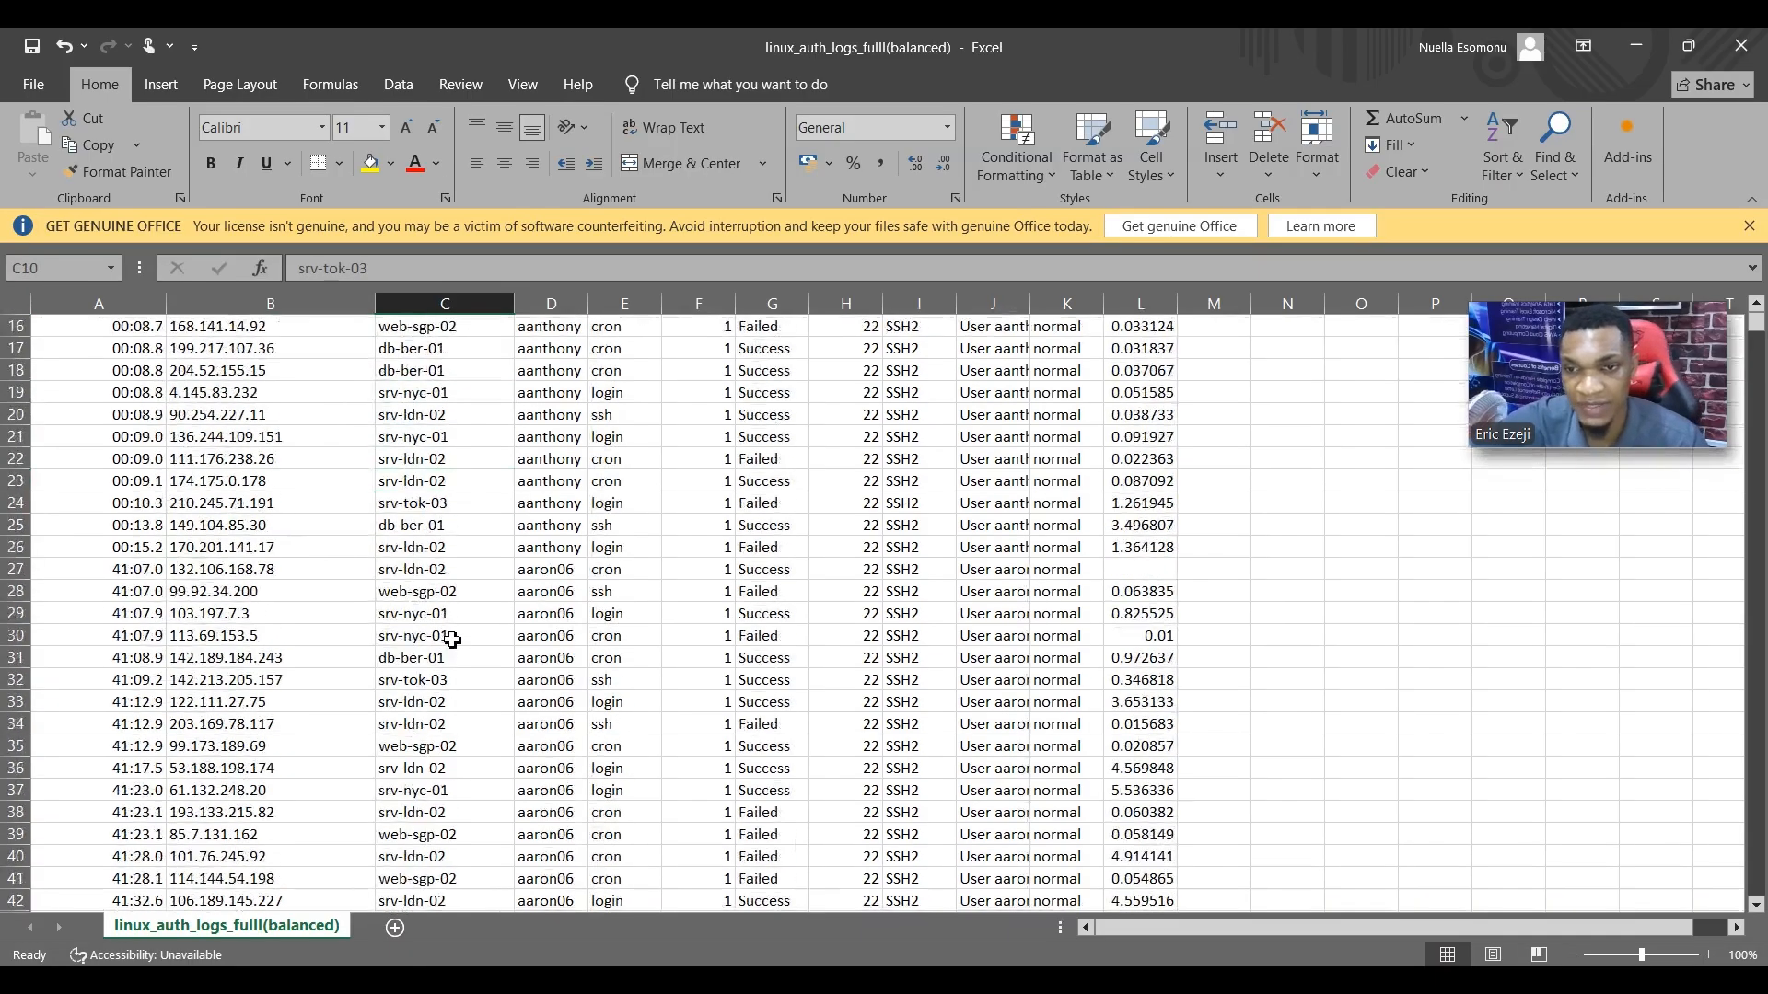
pyautogui.scroll(2, 447, 571)
pyautogui.scroll(3, 442, 537)
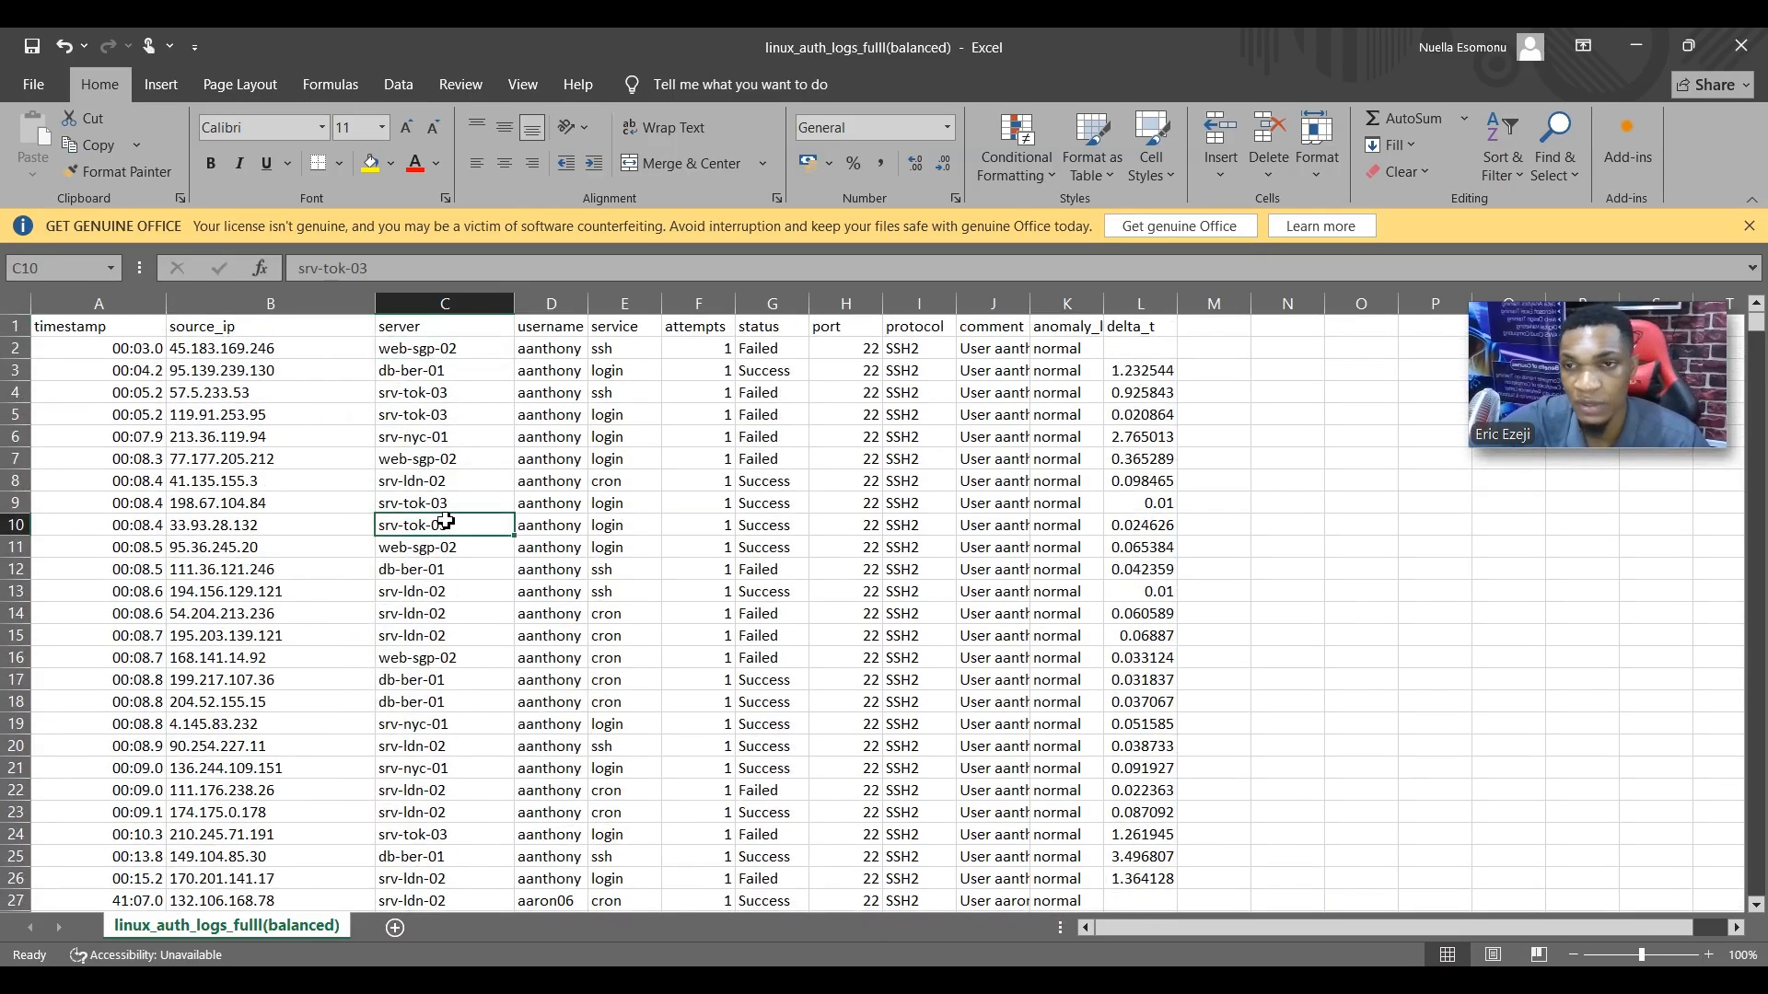
pyautogui.click(426, 461)
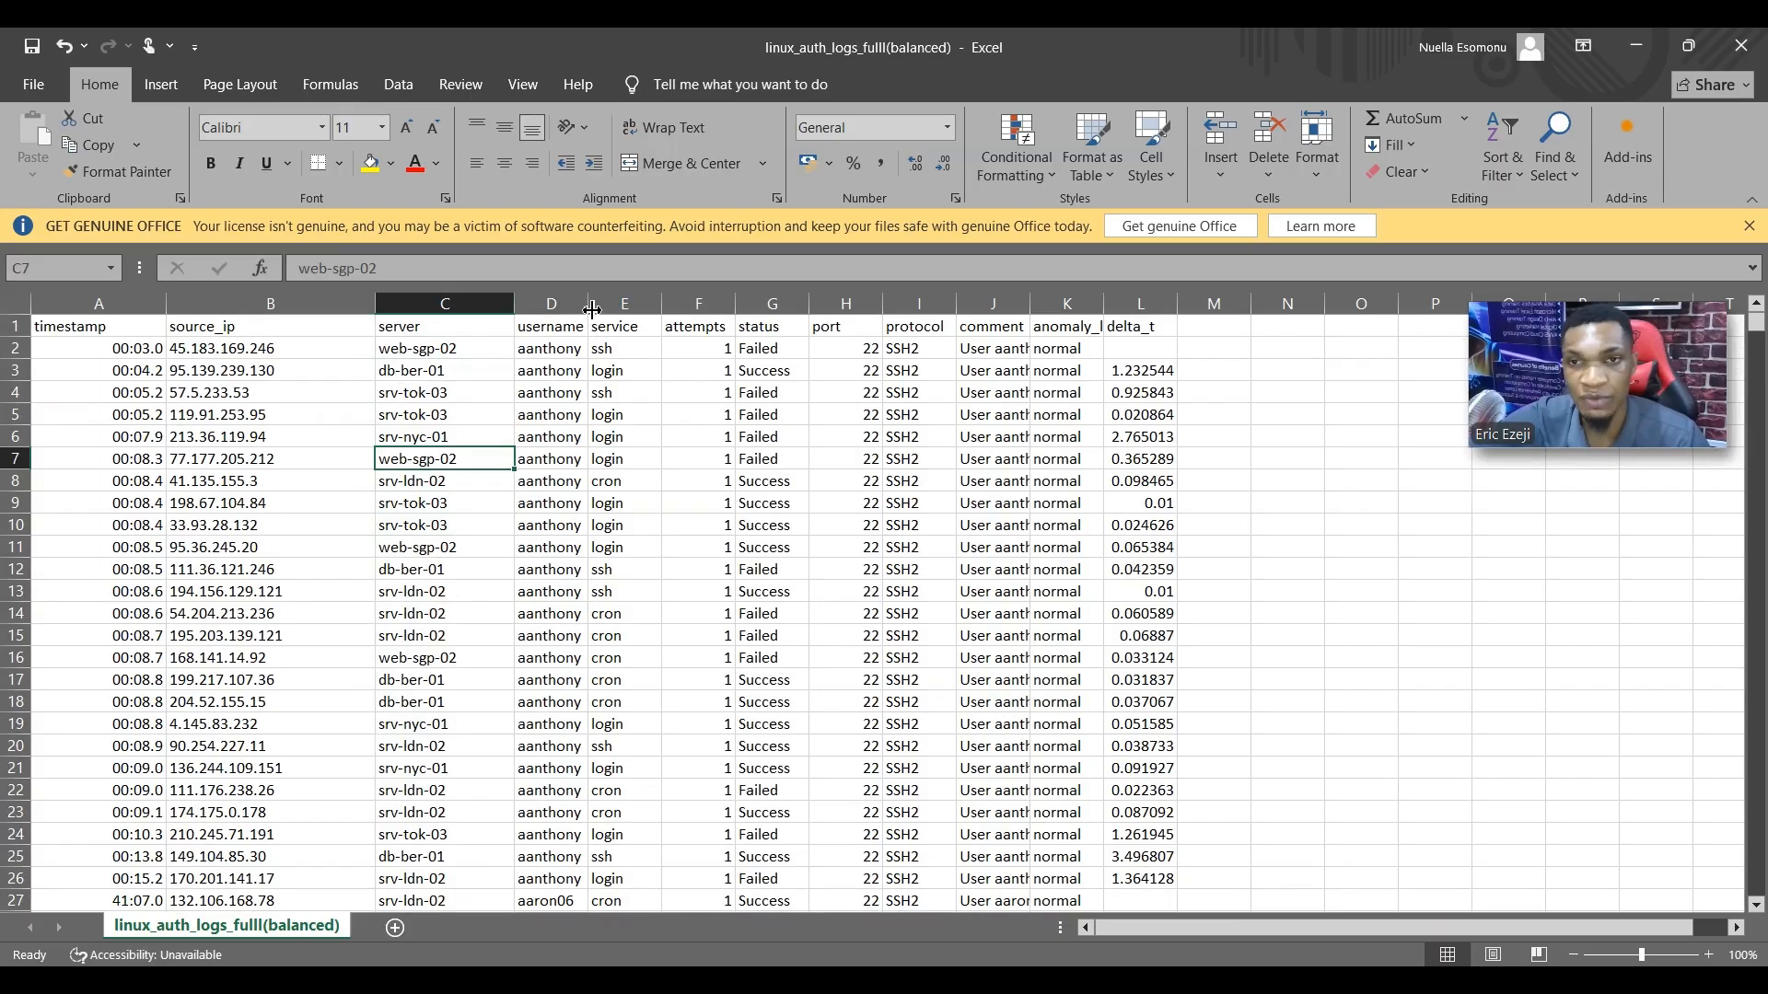
# - Widen the username column and review the username, service and status values in the first rows
pyautogui.moveTo(588, 307); pyautogui.dragTo(655, 309)
pyautogui.scroll(-18, 557, 774)
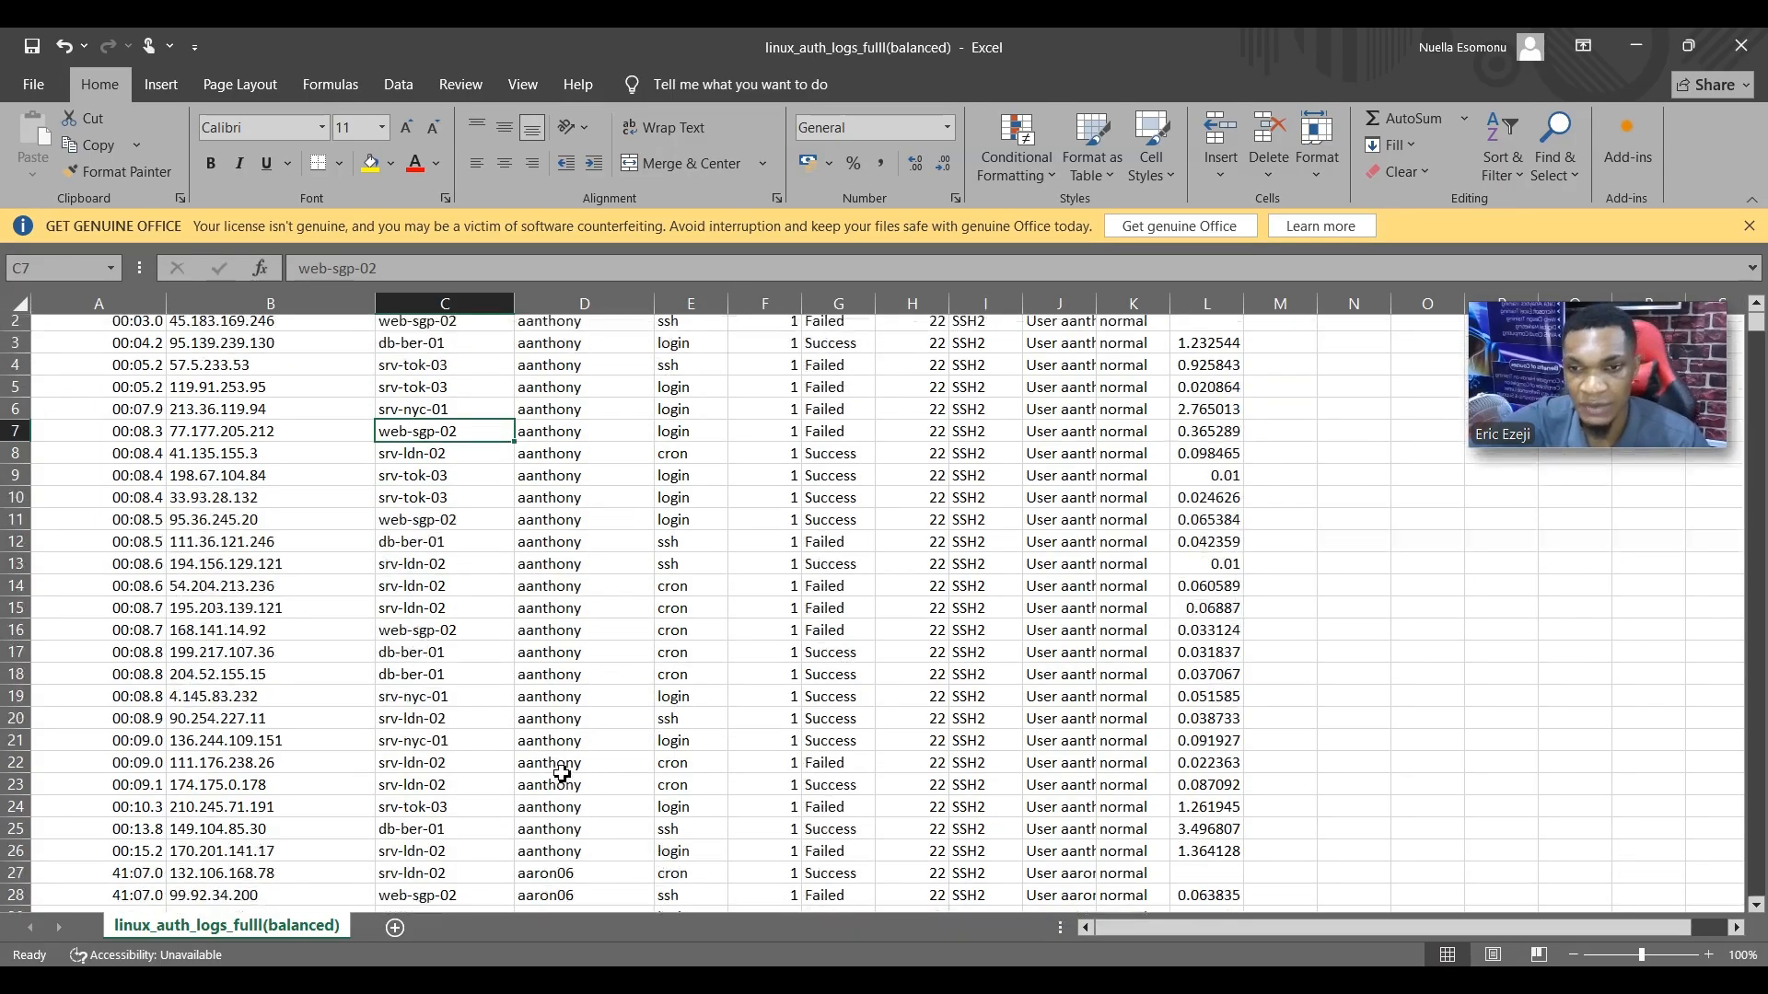
pyautogui.scroll(18, 565, 802)
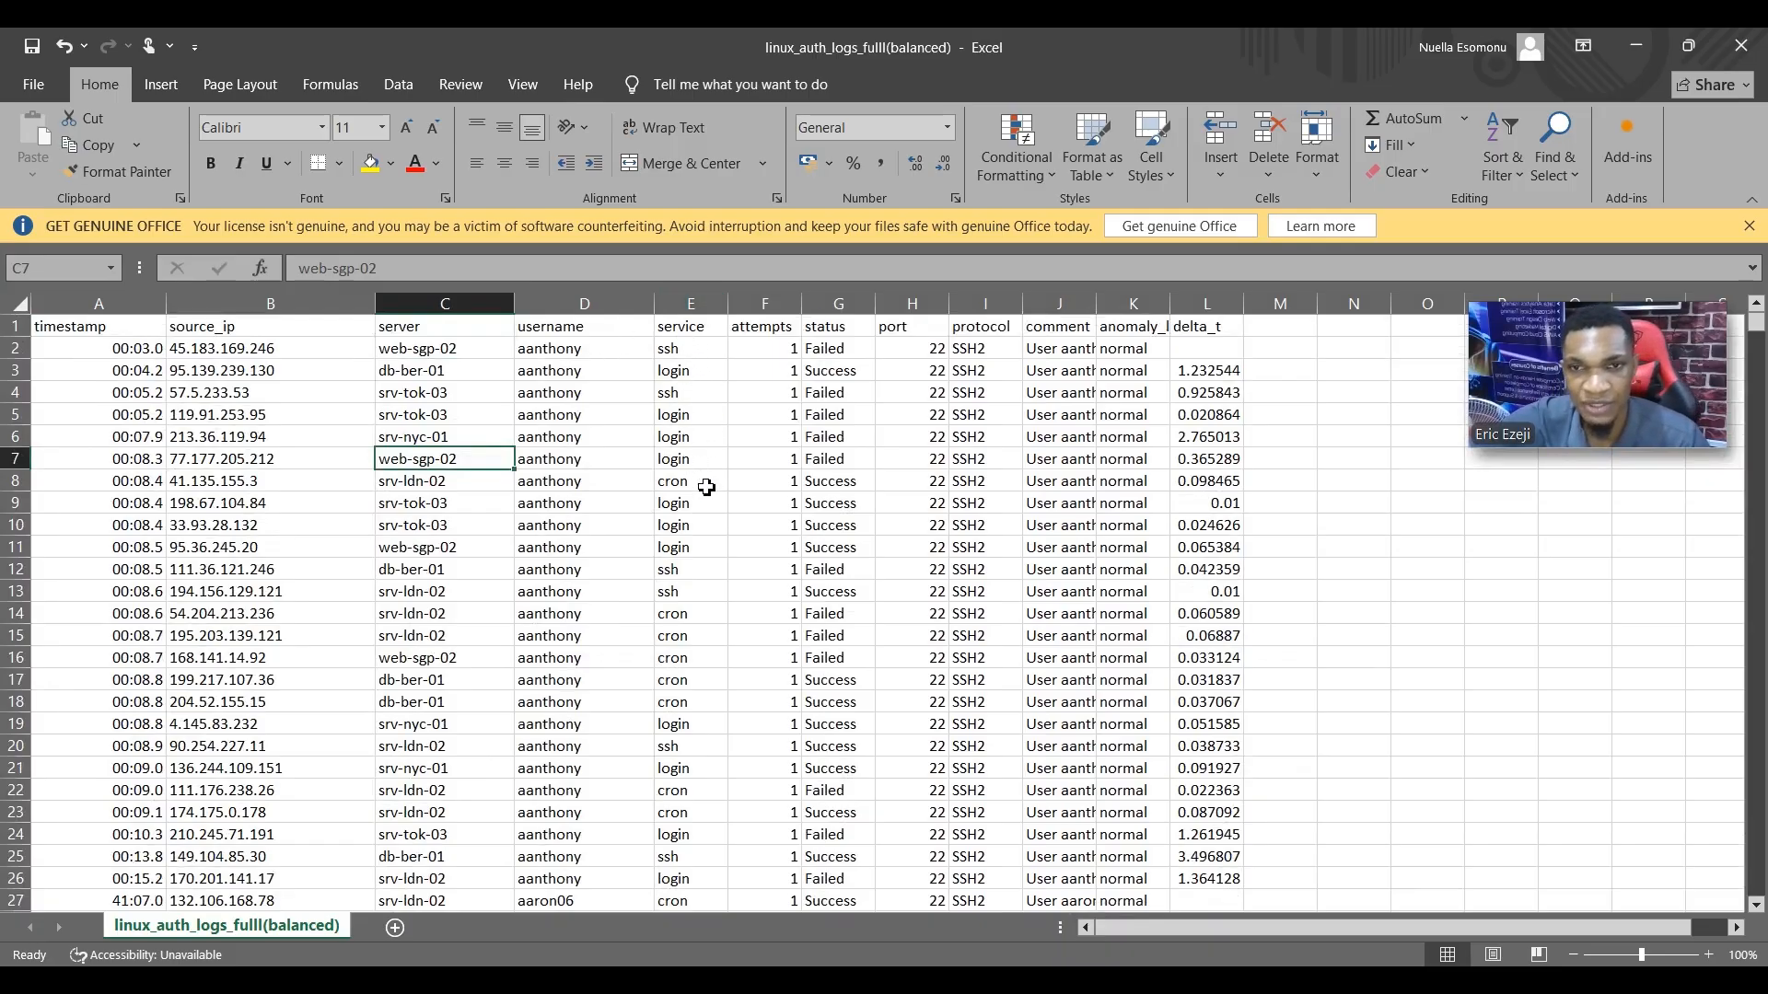
pyautogui.scroll(-6, 707, 564)
pyautogui.scroll(6, 734, 642)
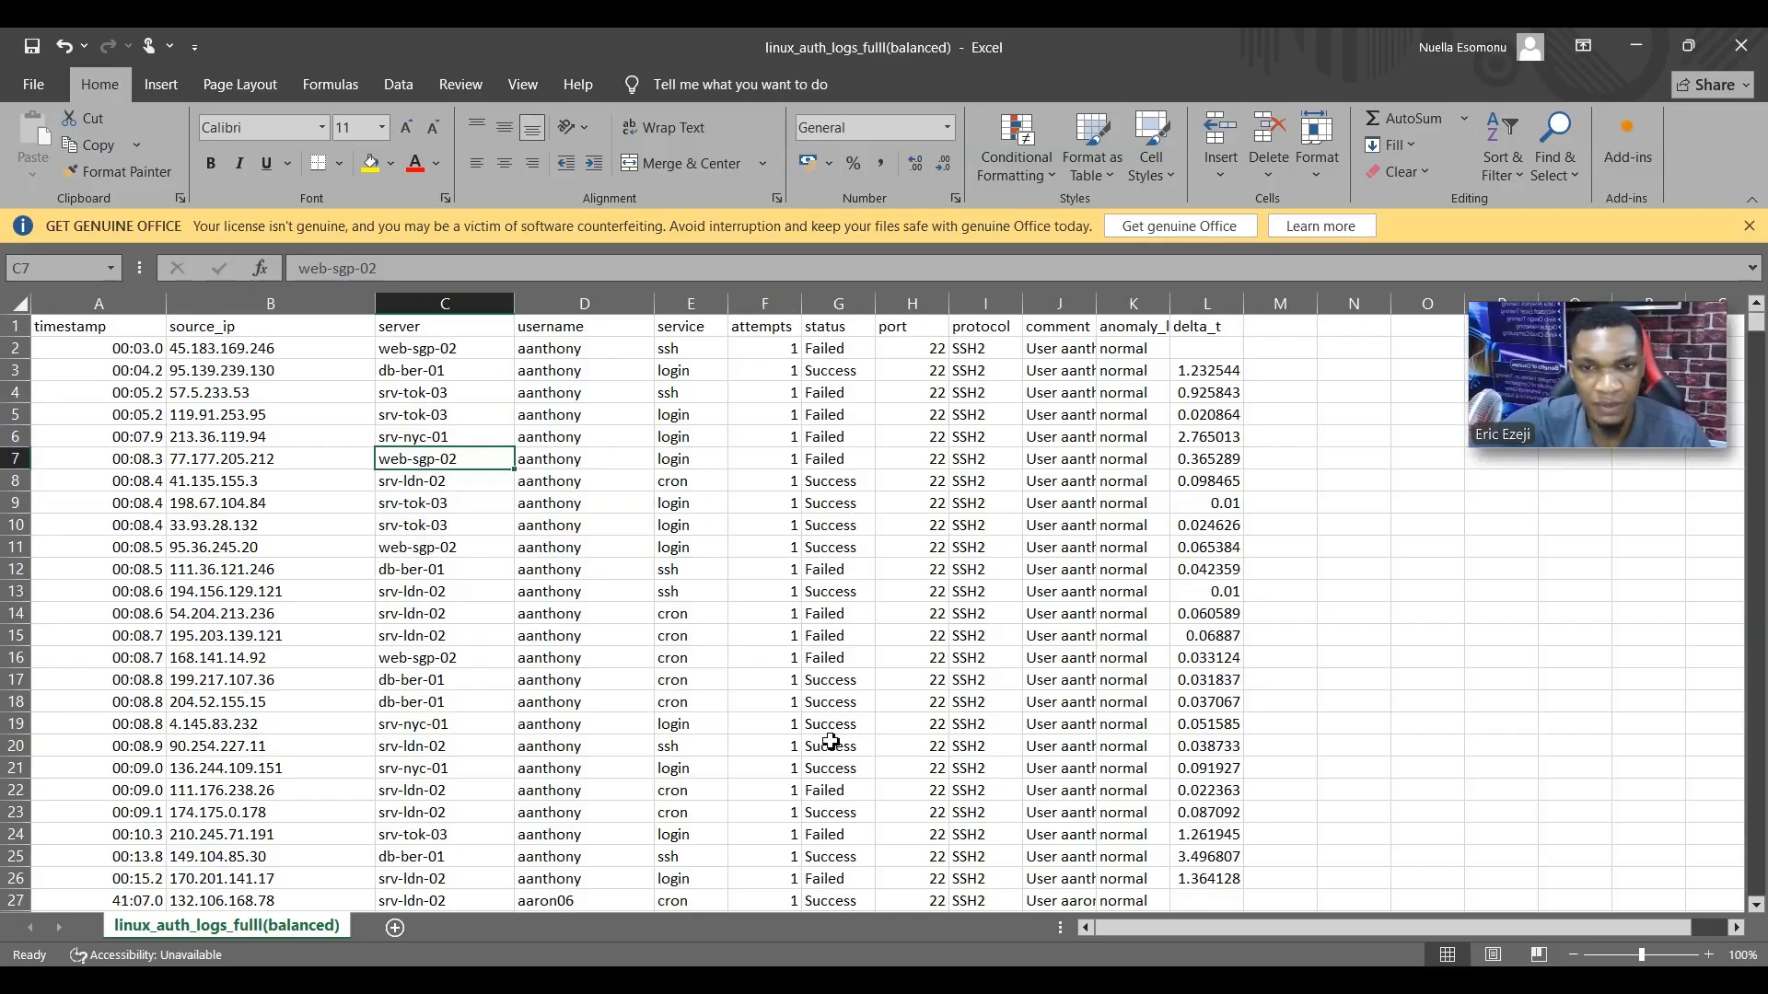
pyautogui.click(844, 590)
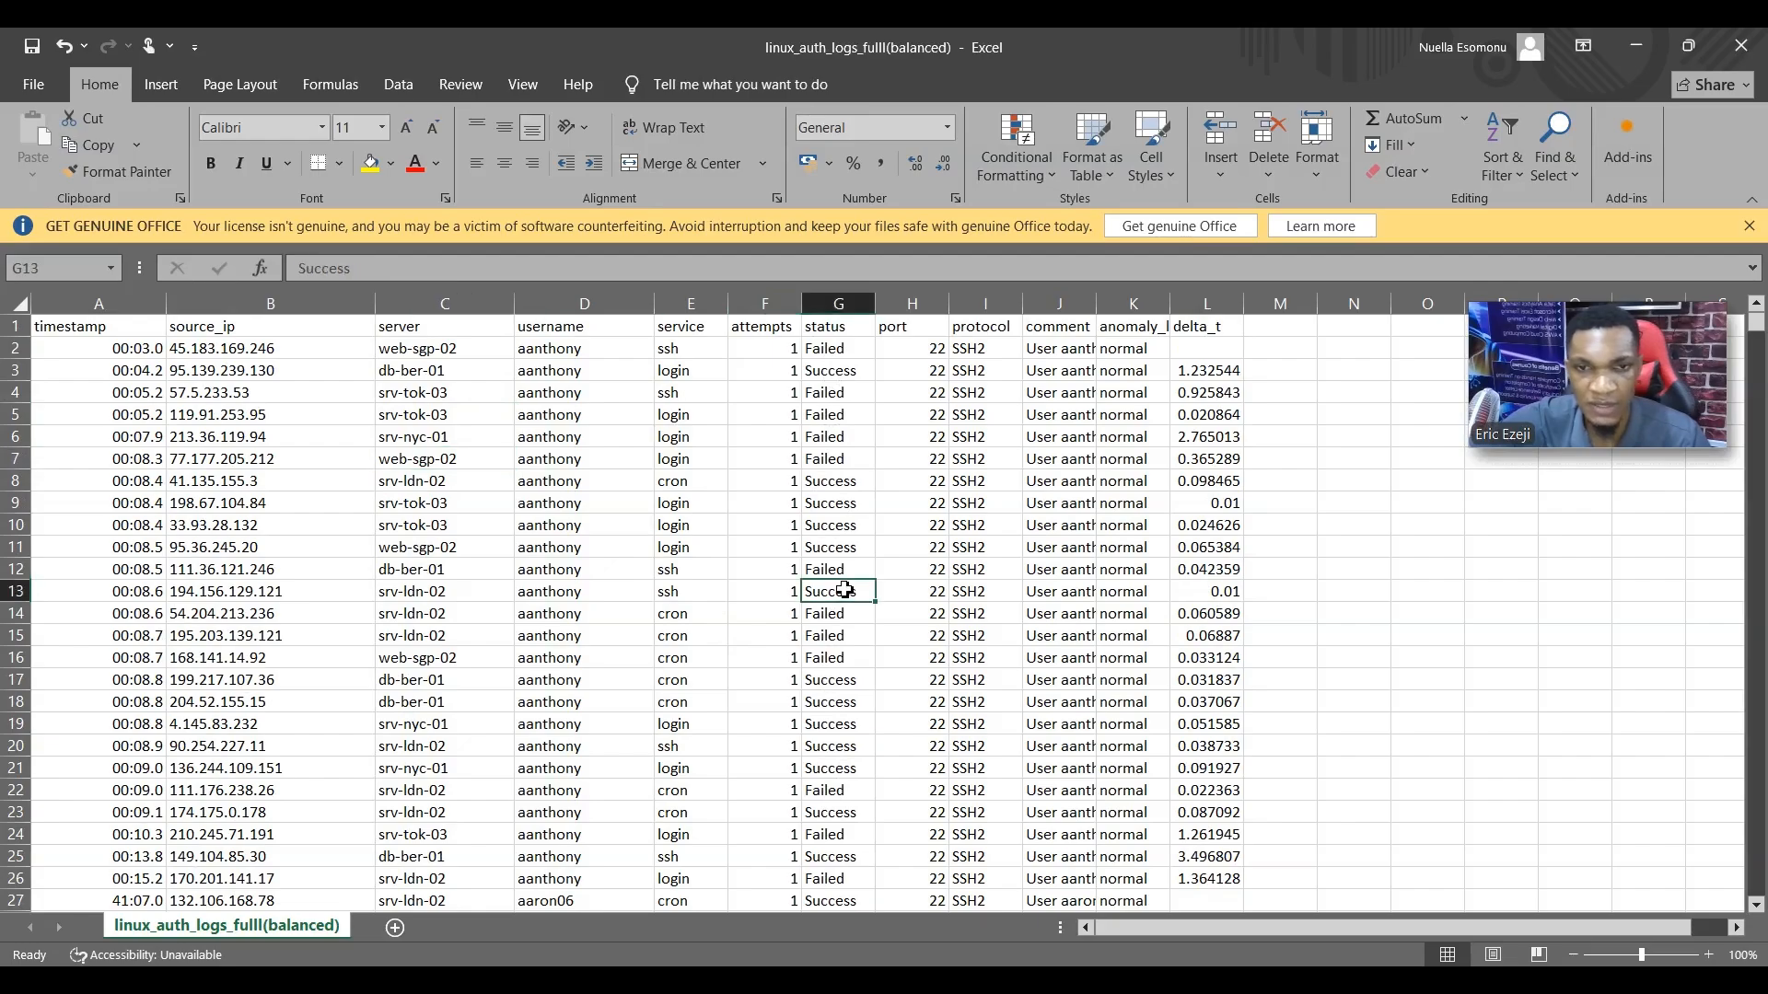
pyautogui.click(839, 527)
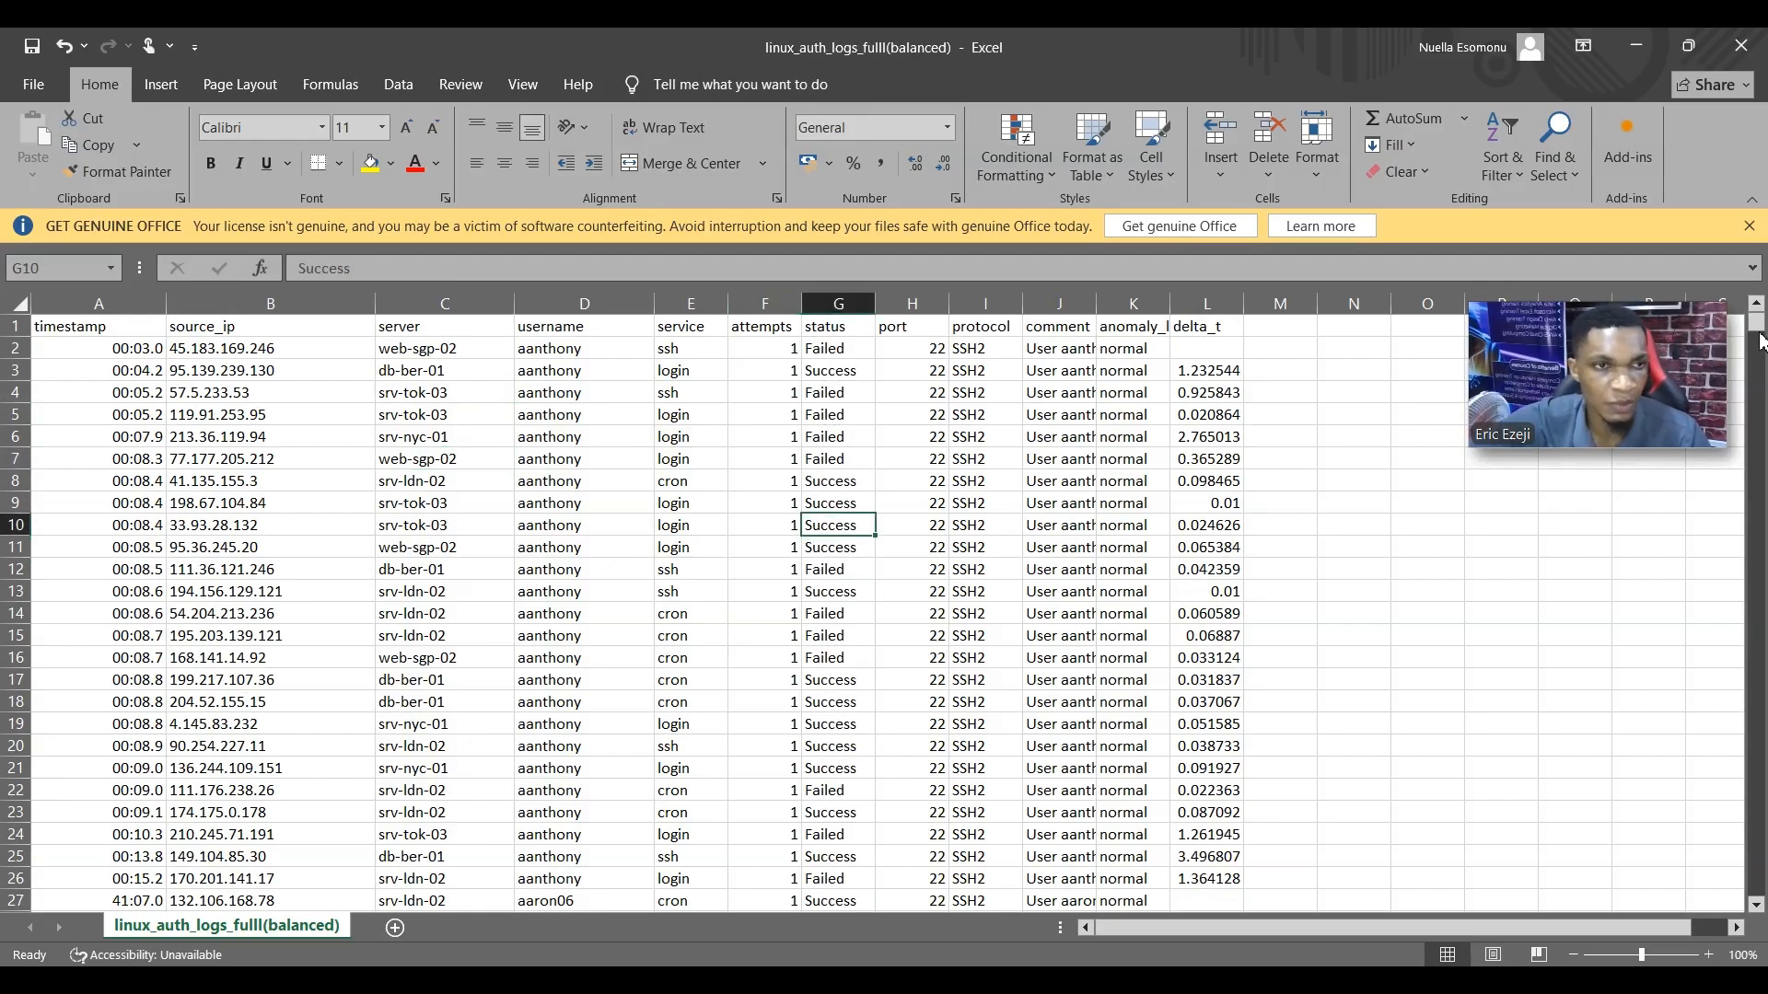
# - Start a new record in row 334535 by filling the last row's timestamp down one cell
pyautogui.moveTo(1756, 323); pyautogui.dragTo(1756, 887)
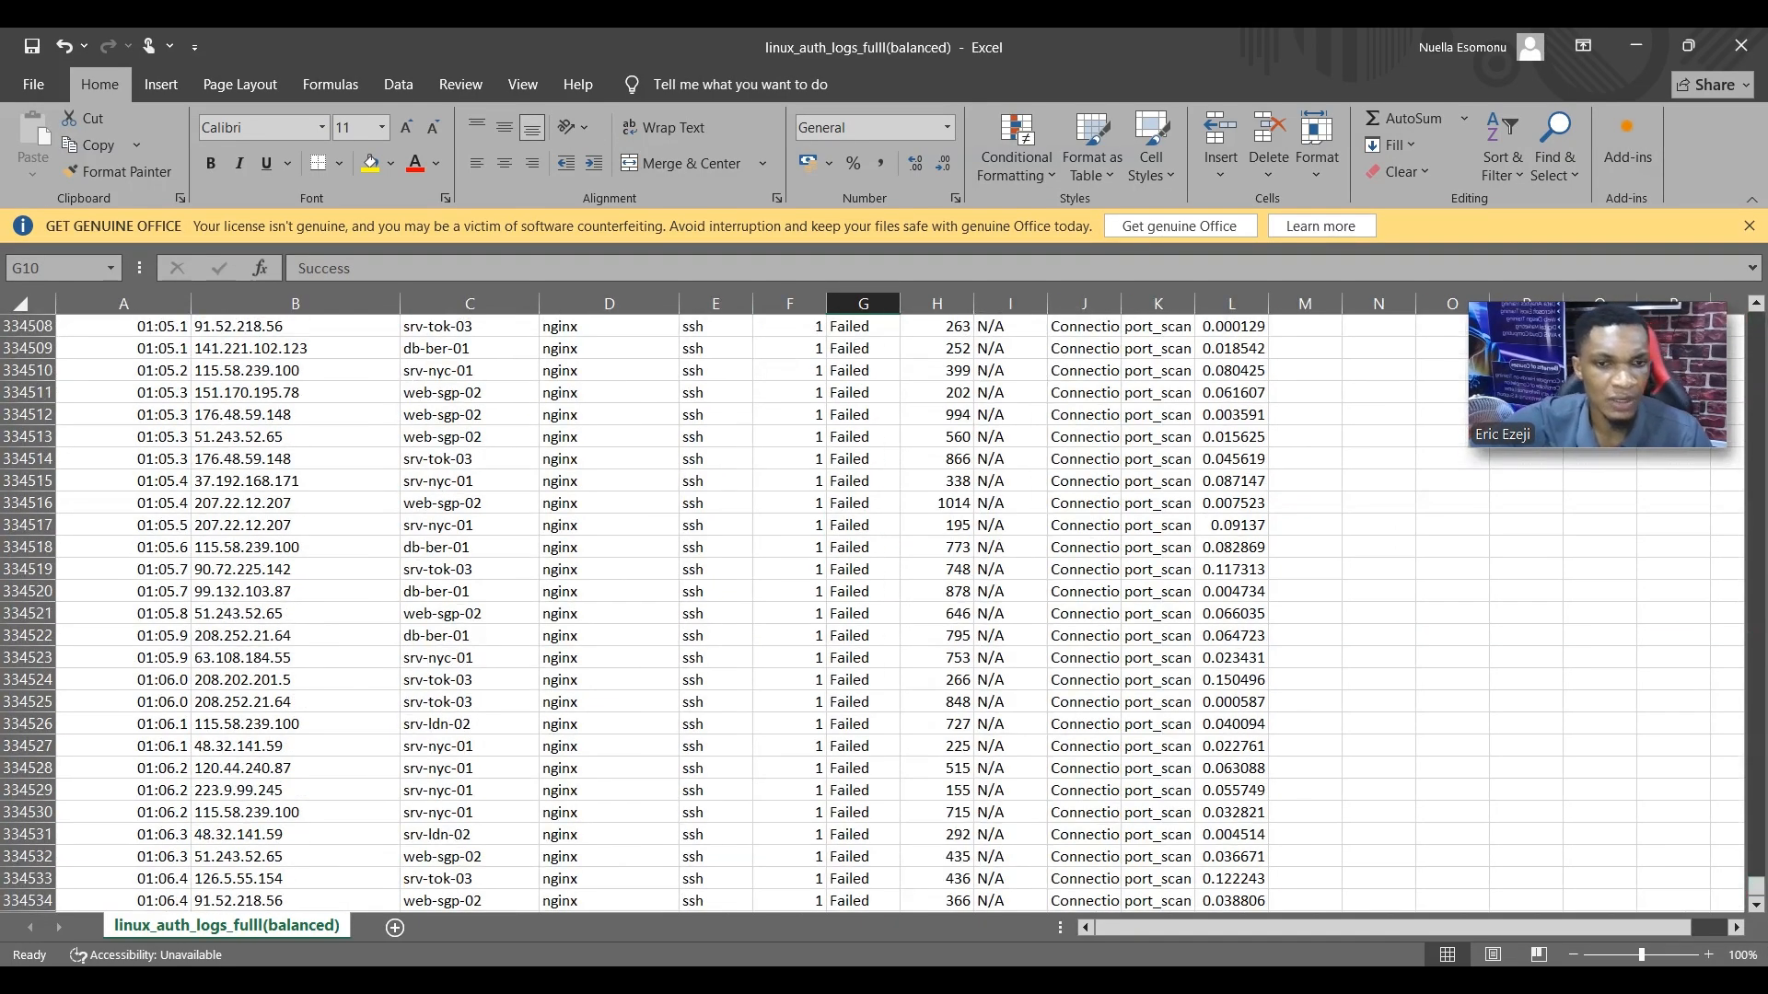
pyautogui.scroll(-5, 287, 734)
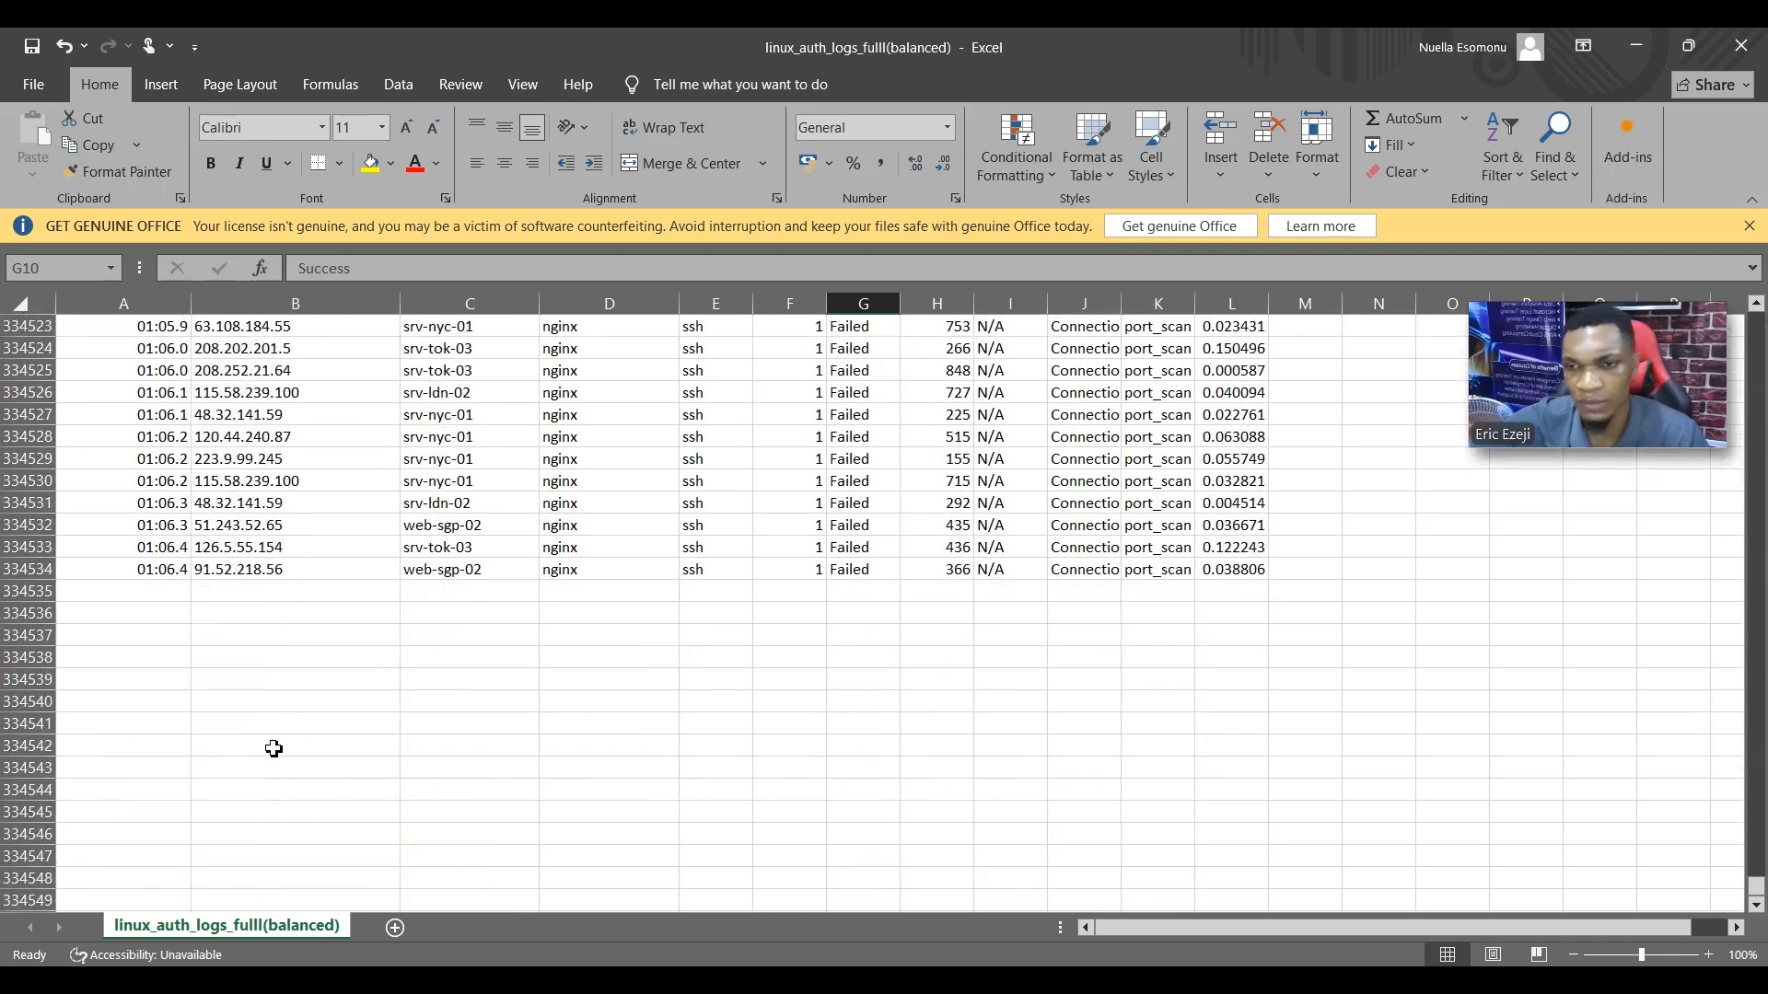
pyautogui.click(139, 589)
pyautogui.click(164, 570)
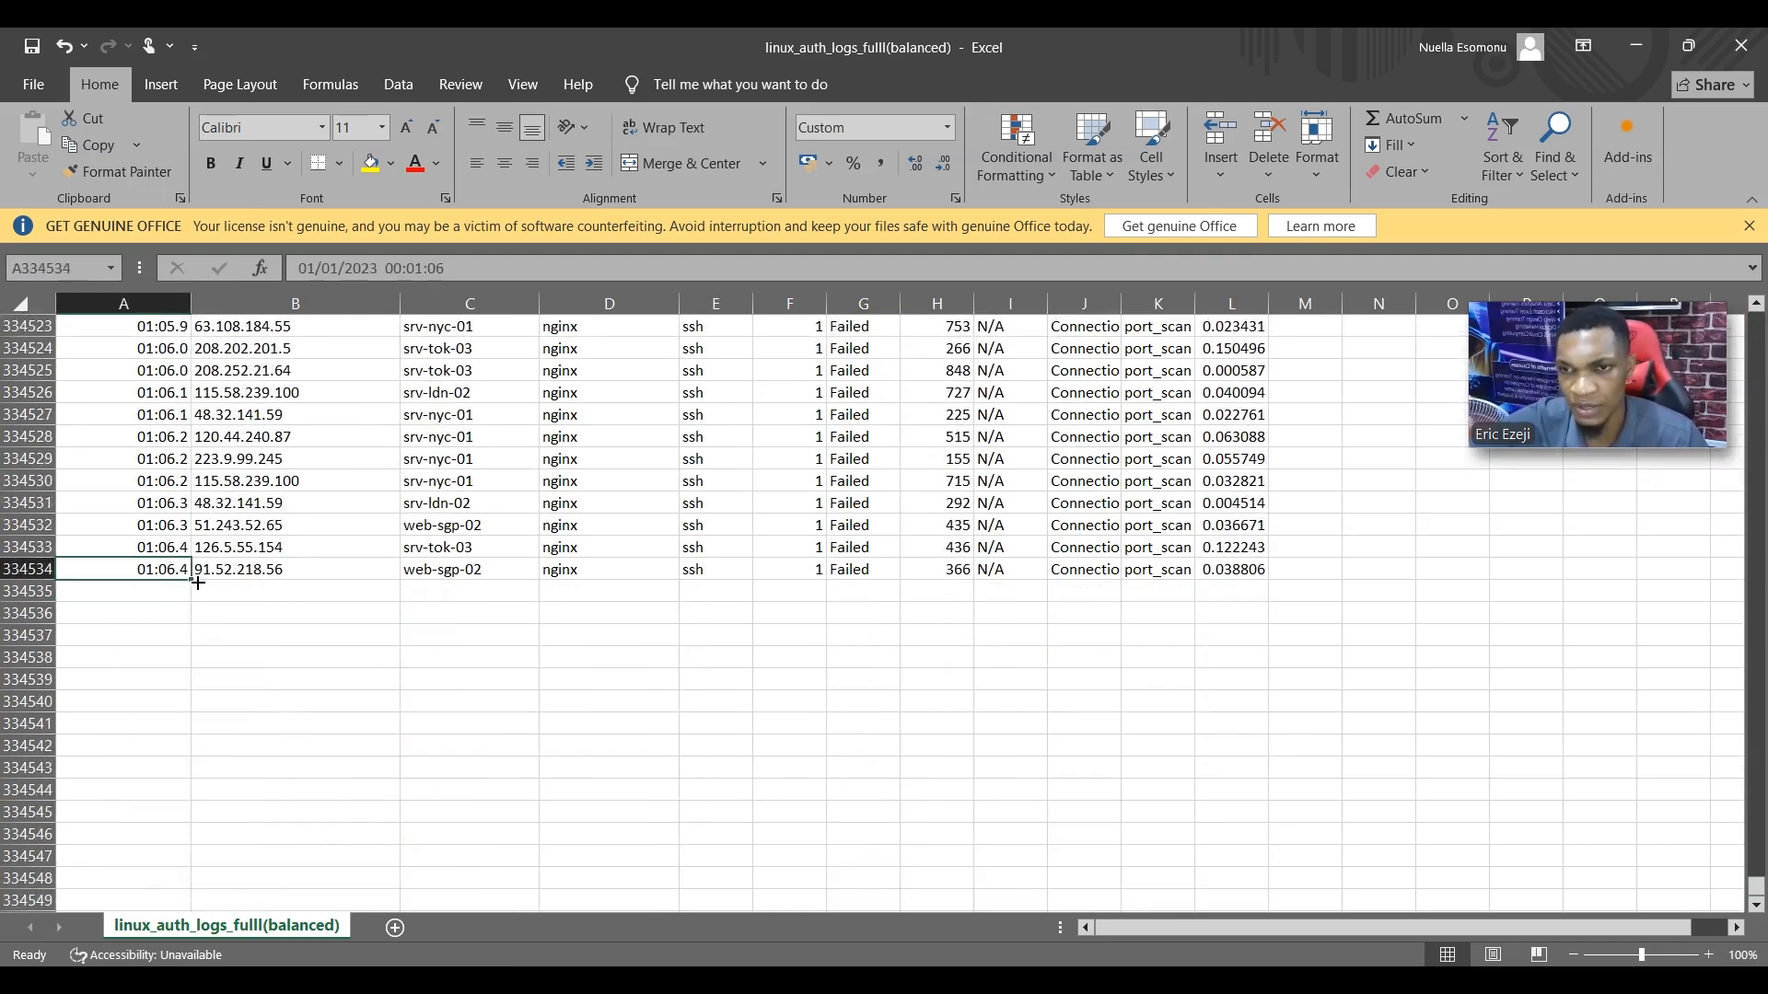
pyautogui.moveTo(192, 581); pyautogui.dragTo(195, 592)
# - Fill the source_ip down into row 334535 as 91.52.218.57
pyautogui.click(359, 575)
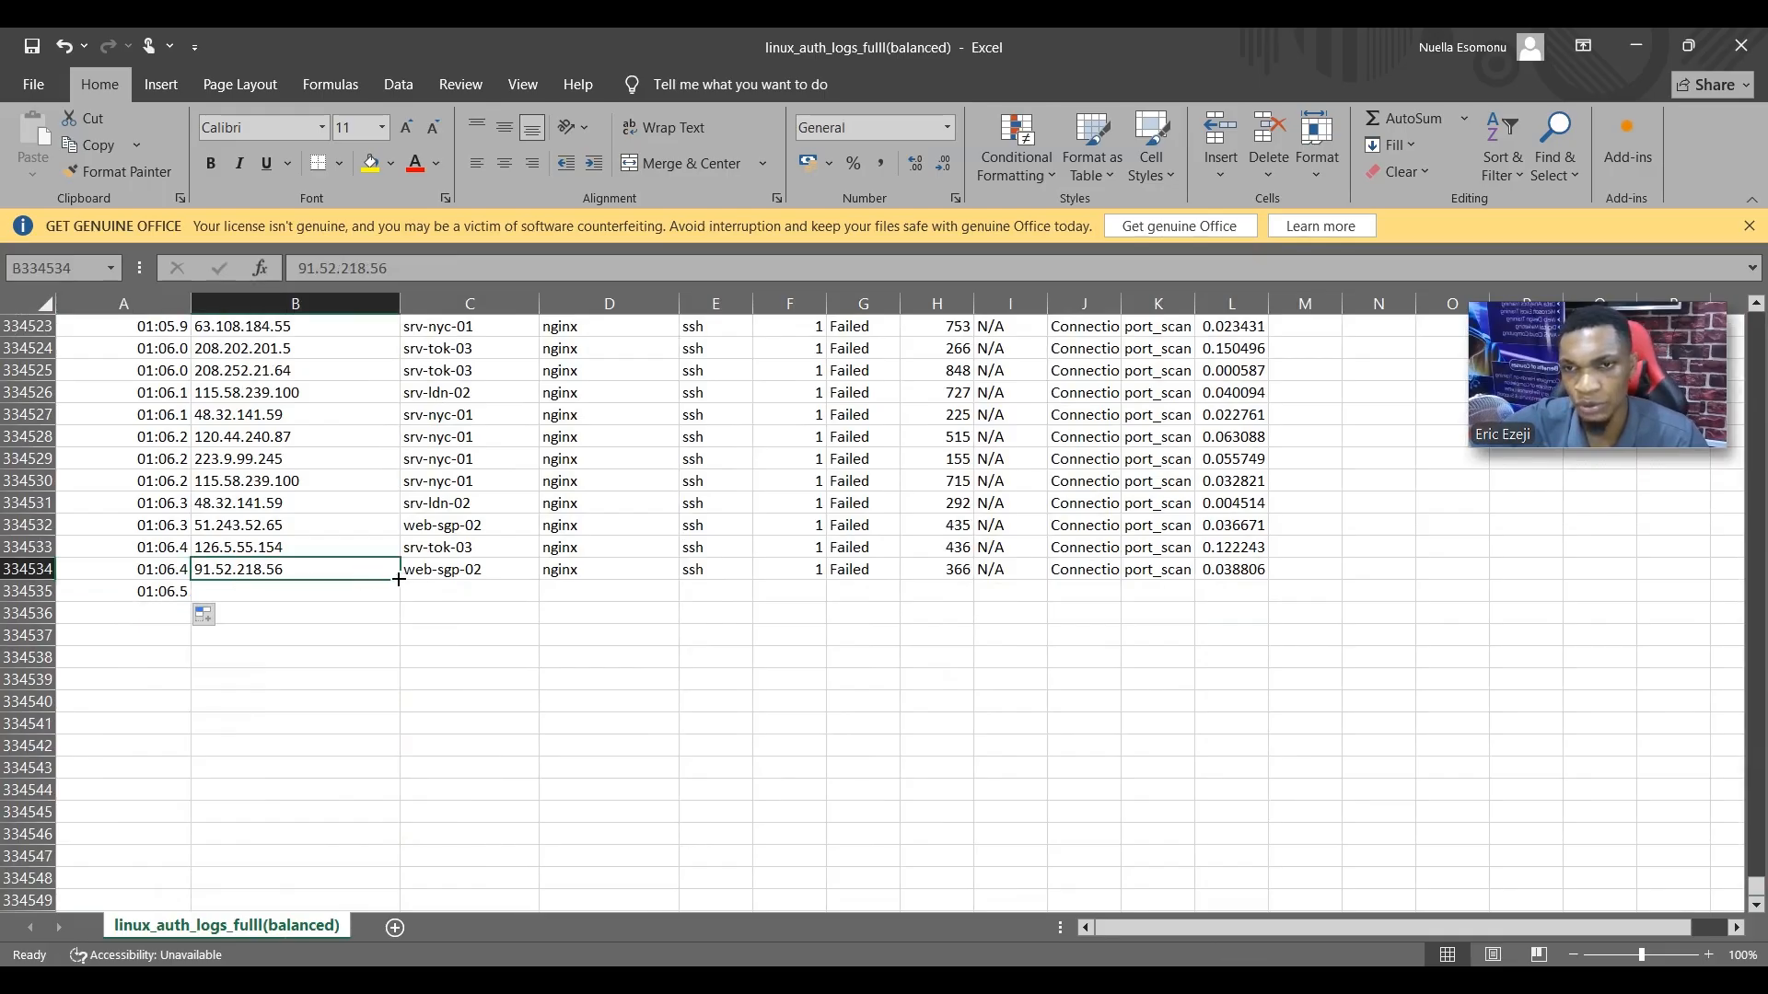
pyautogui.moveTo(398, 580); pyautogui.dragTo(396, 599)
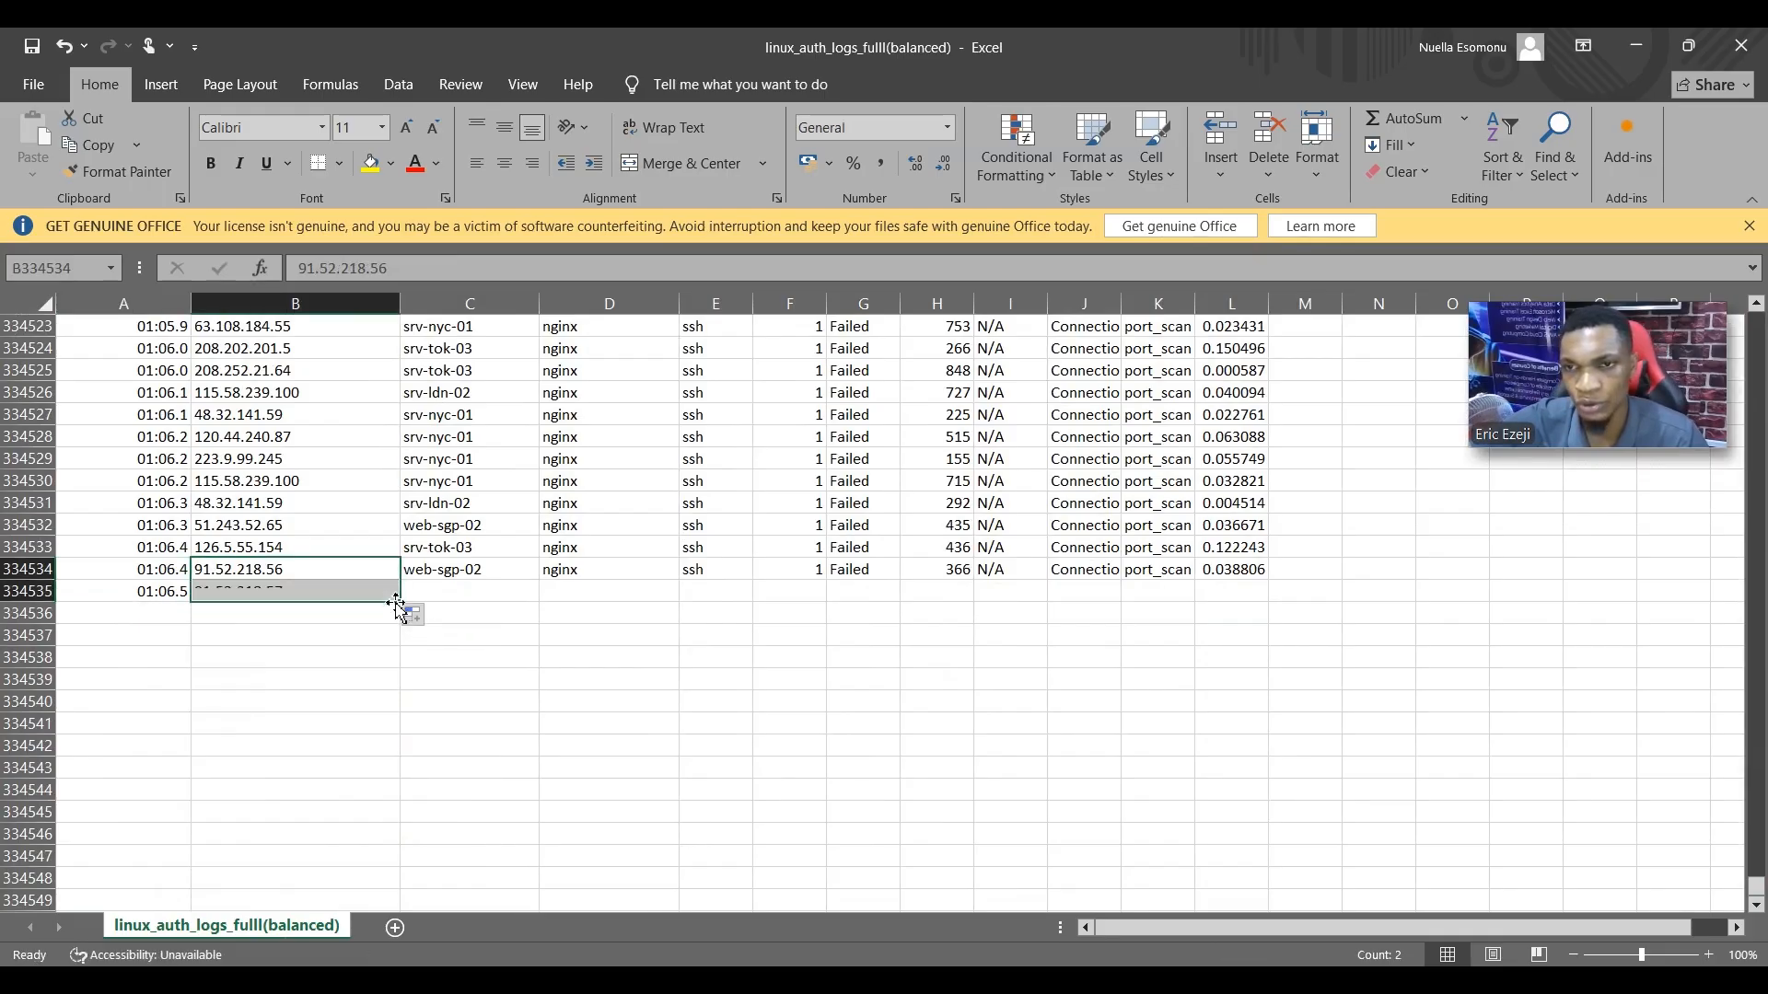
pyautogui.click(301, 590)
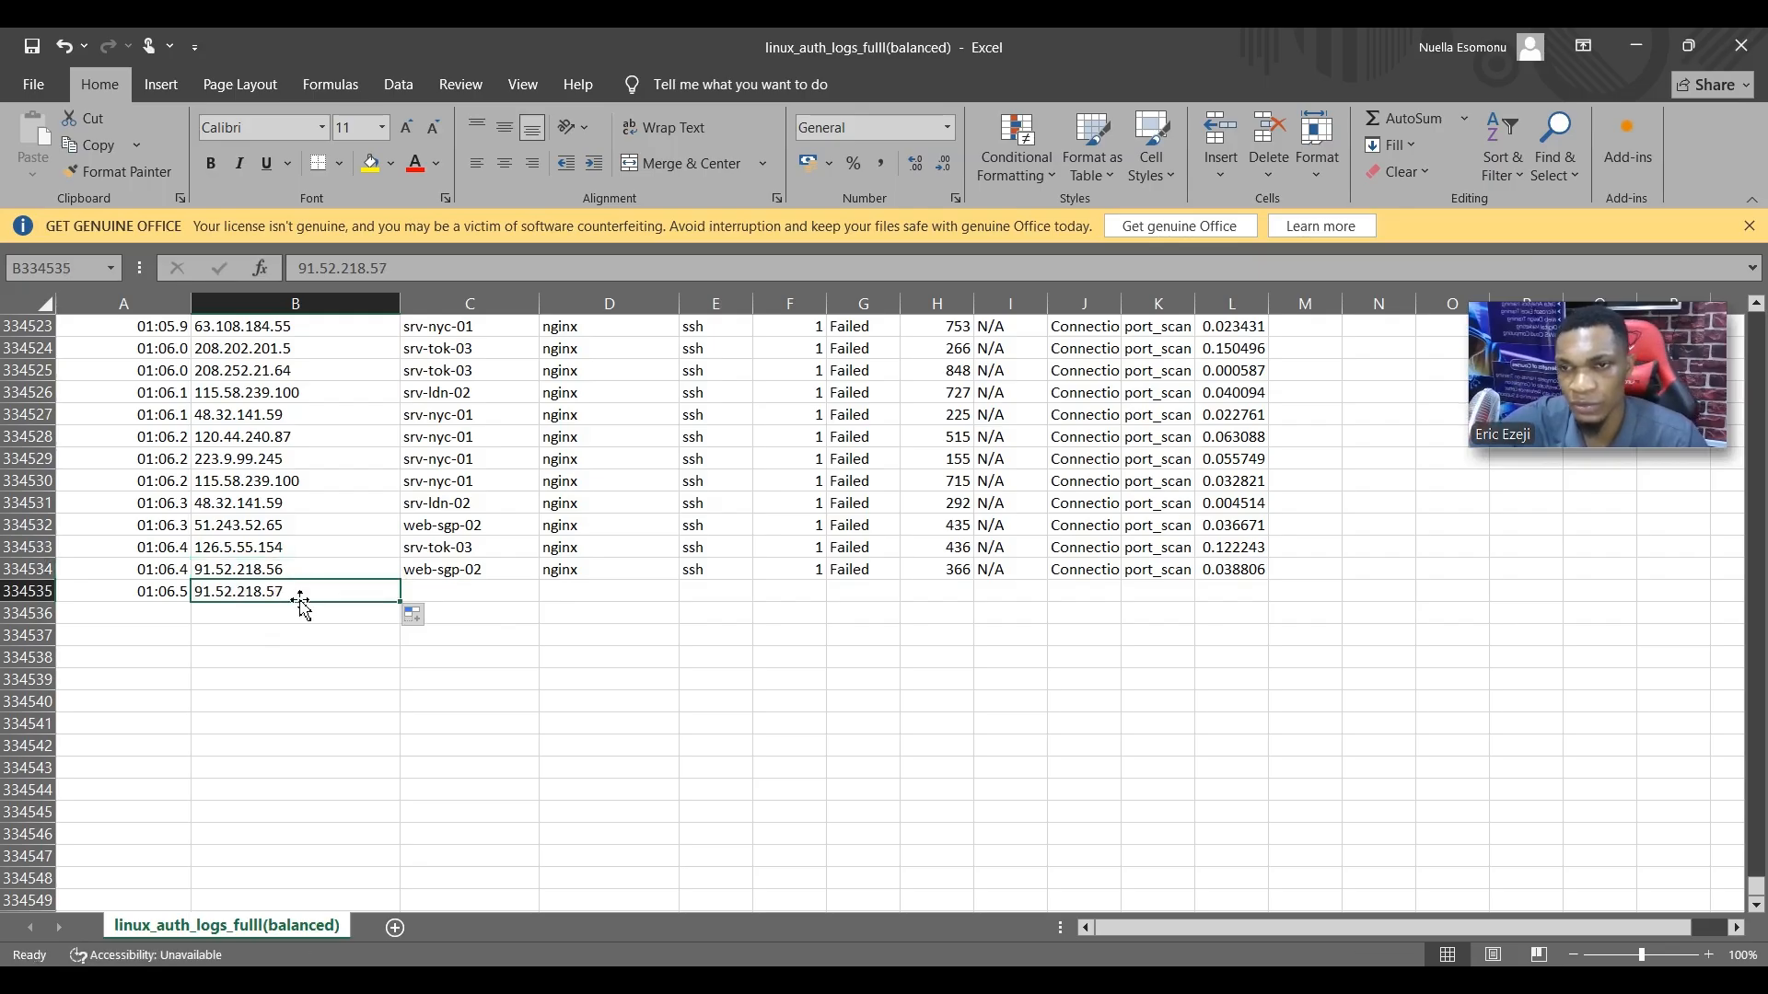
pyautogui.doubleClick(293, 593)
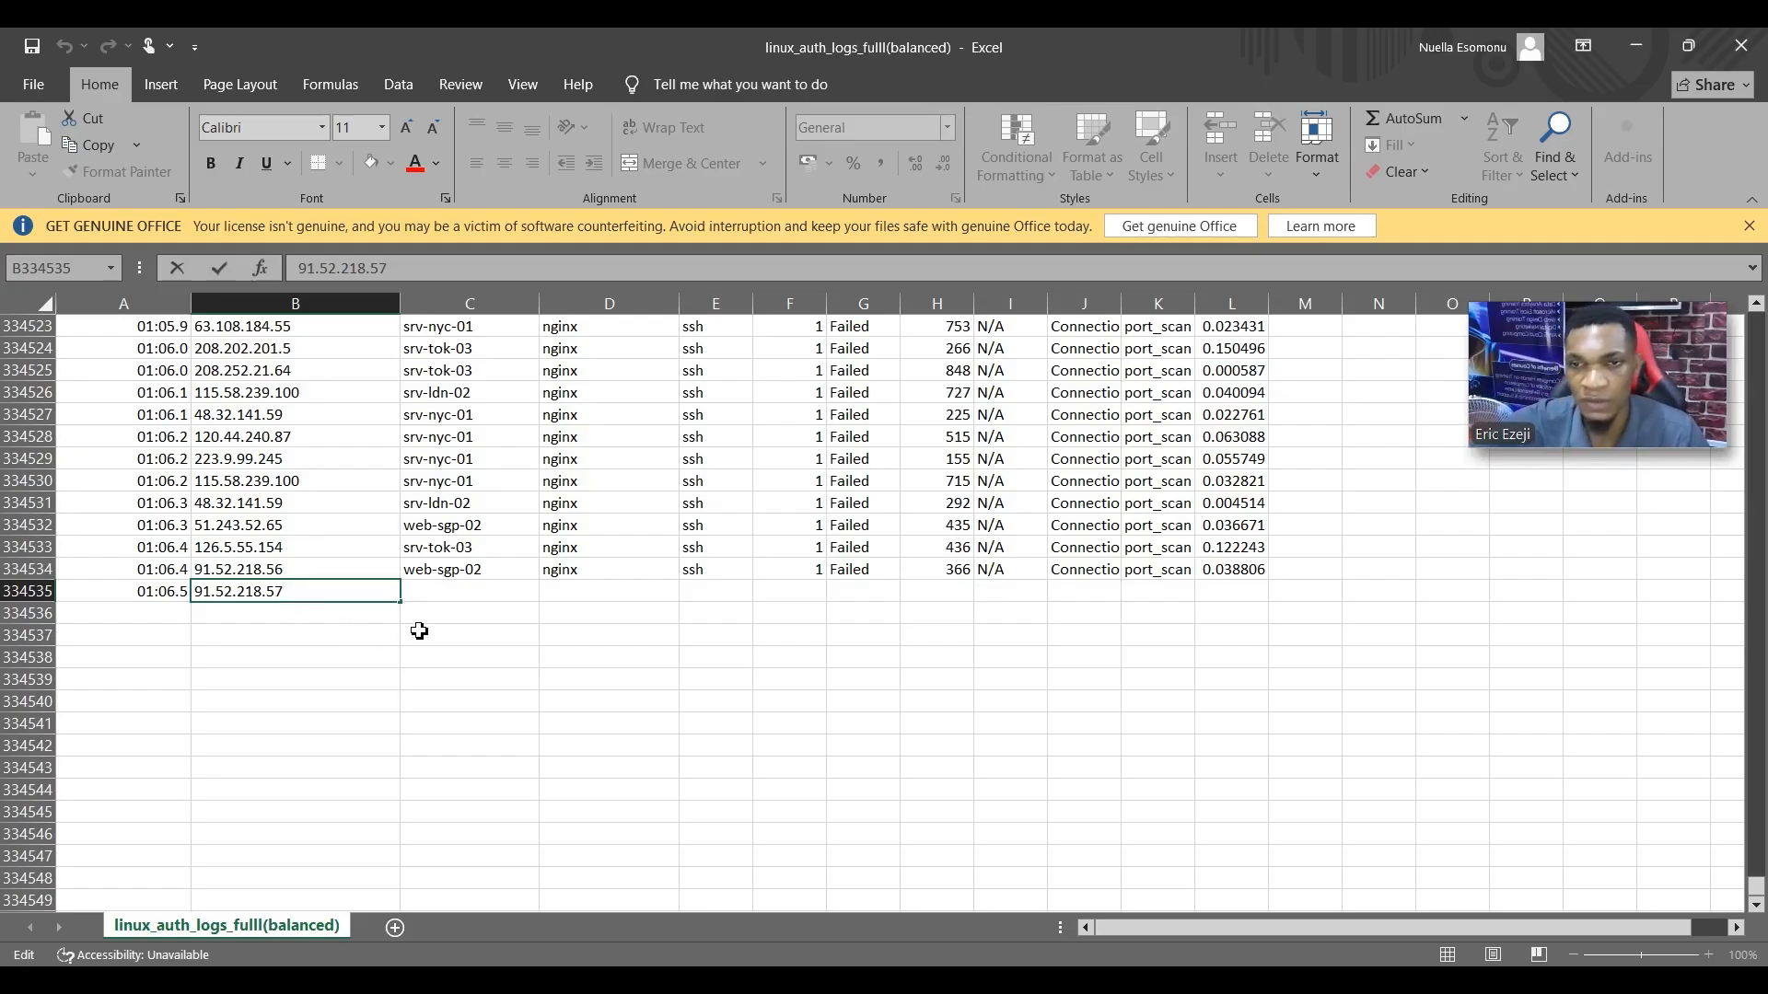
# - Fill the server cell down into row 334535 and replace its text with youtubesever
pyautogui.click(479, 581)
pyautogui.moveTo(538, 581); pyautogui.dragTo(543, 606)
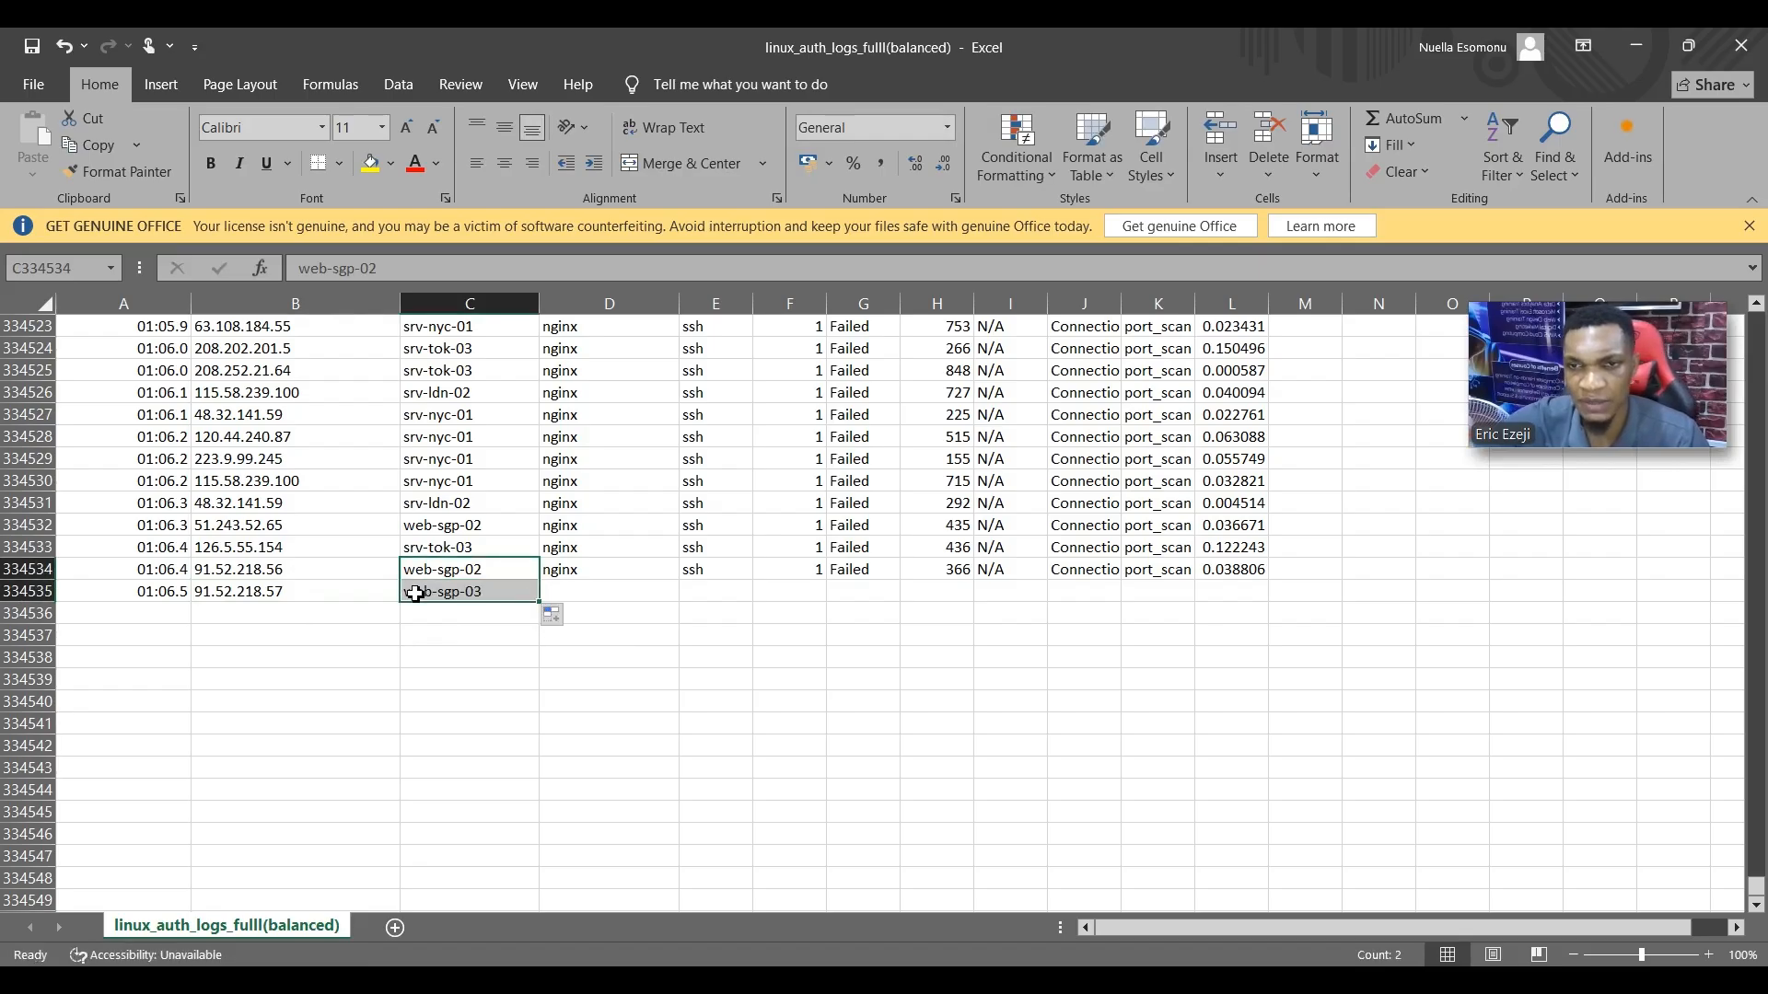
pyautogui.click(498, 598)
pyautogui.doubleClick(498, 598)
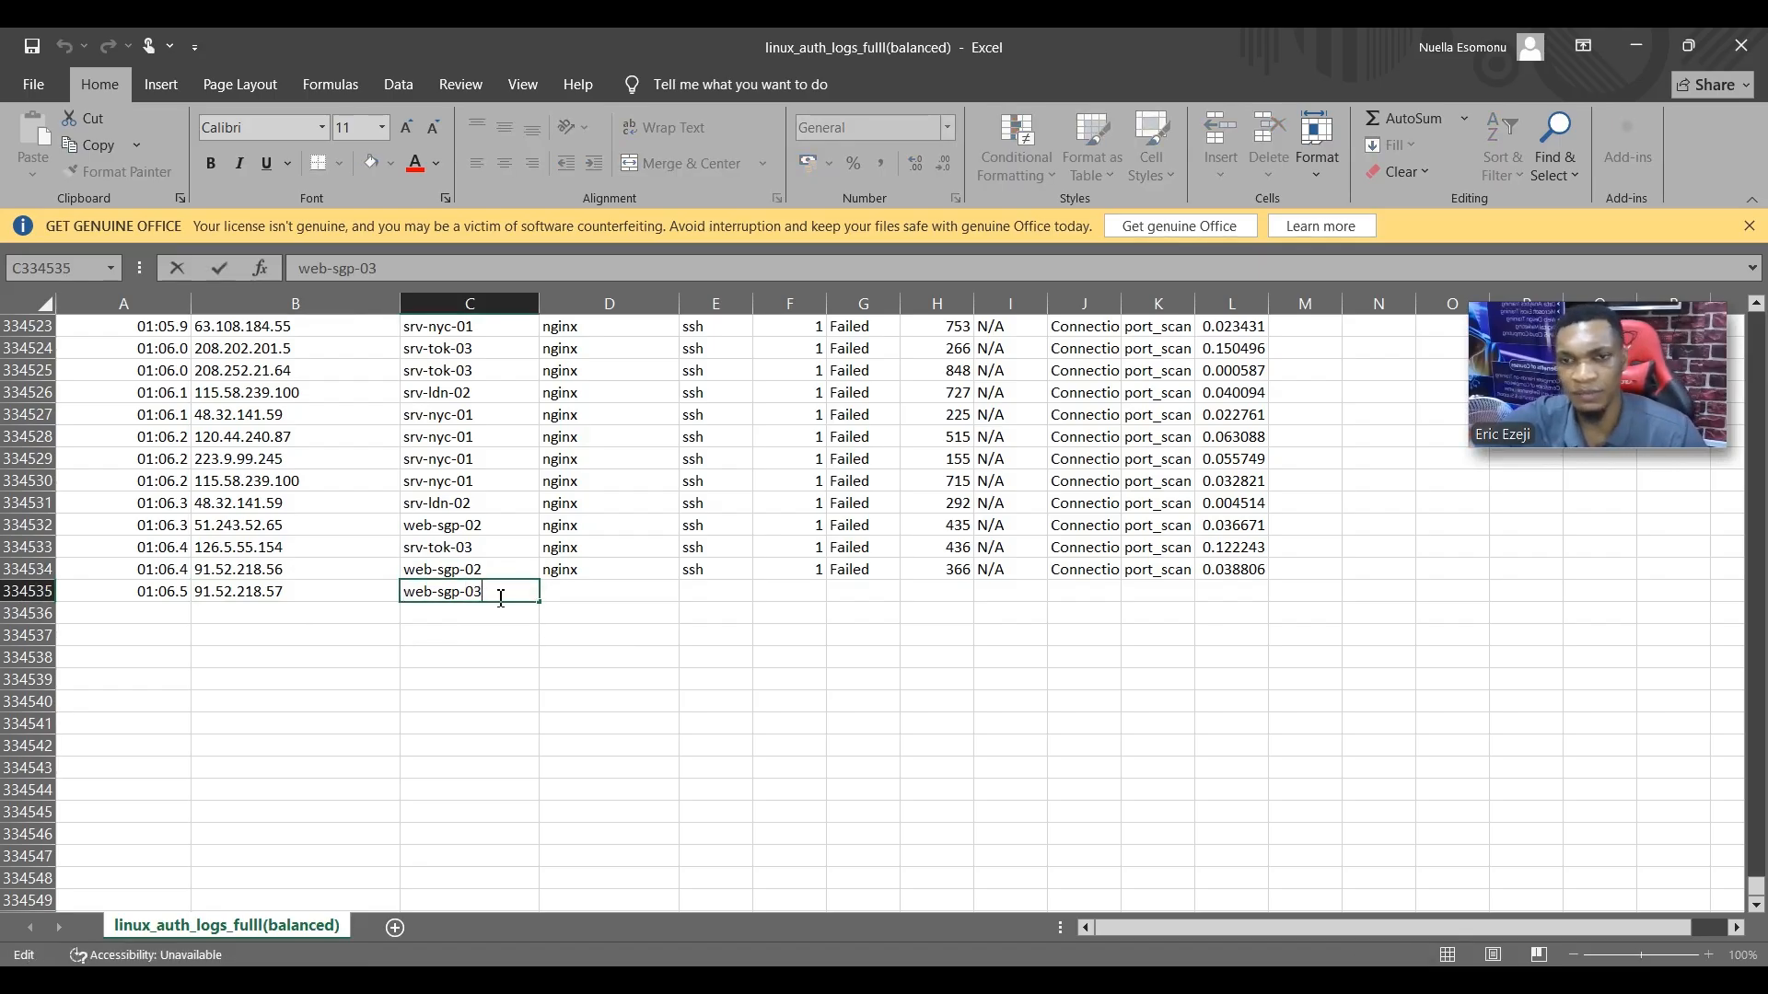
pyautogui.press('BackSpace')
pyautogui.press('BackSpace')
pyautogui.press('BackSpace')
pyautogui.press('BackSpace')
pyautogui.press('BackSpace')
pyautogui.press('BackSpace')
pyautogui.press('BackSpace')
pyautogui.press('BackSpace')
pyautogui.press('BackSpace')
pyautogui.press('BackSpace')
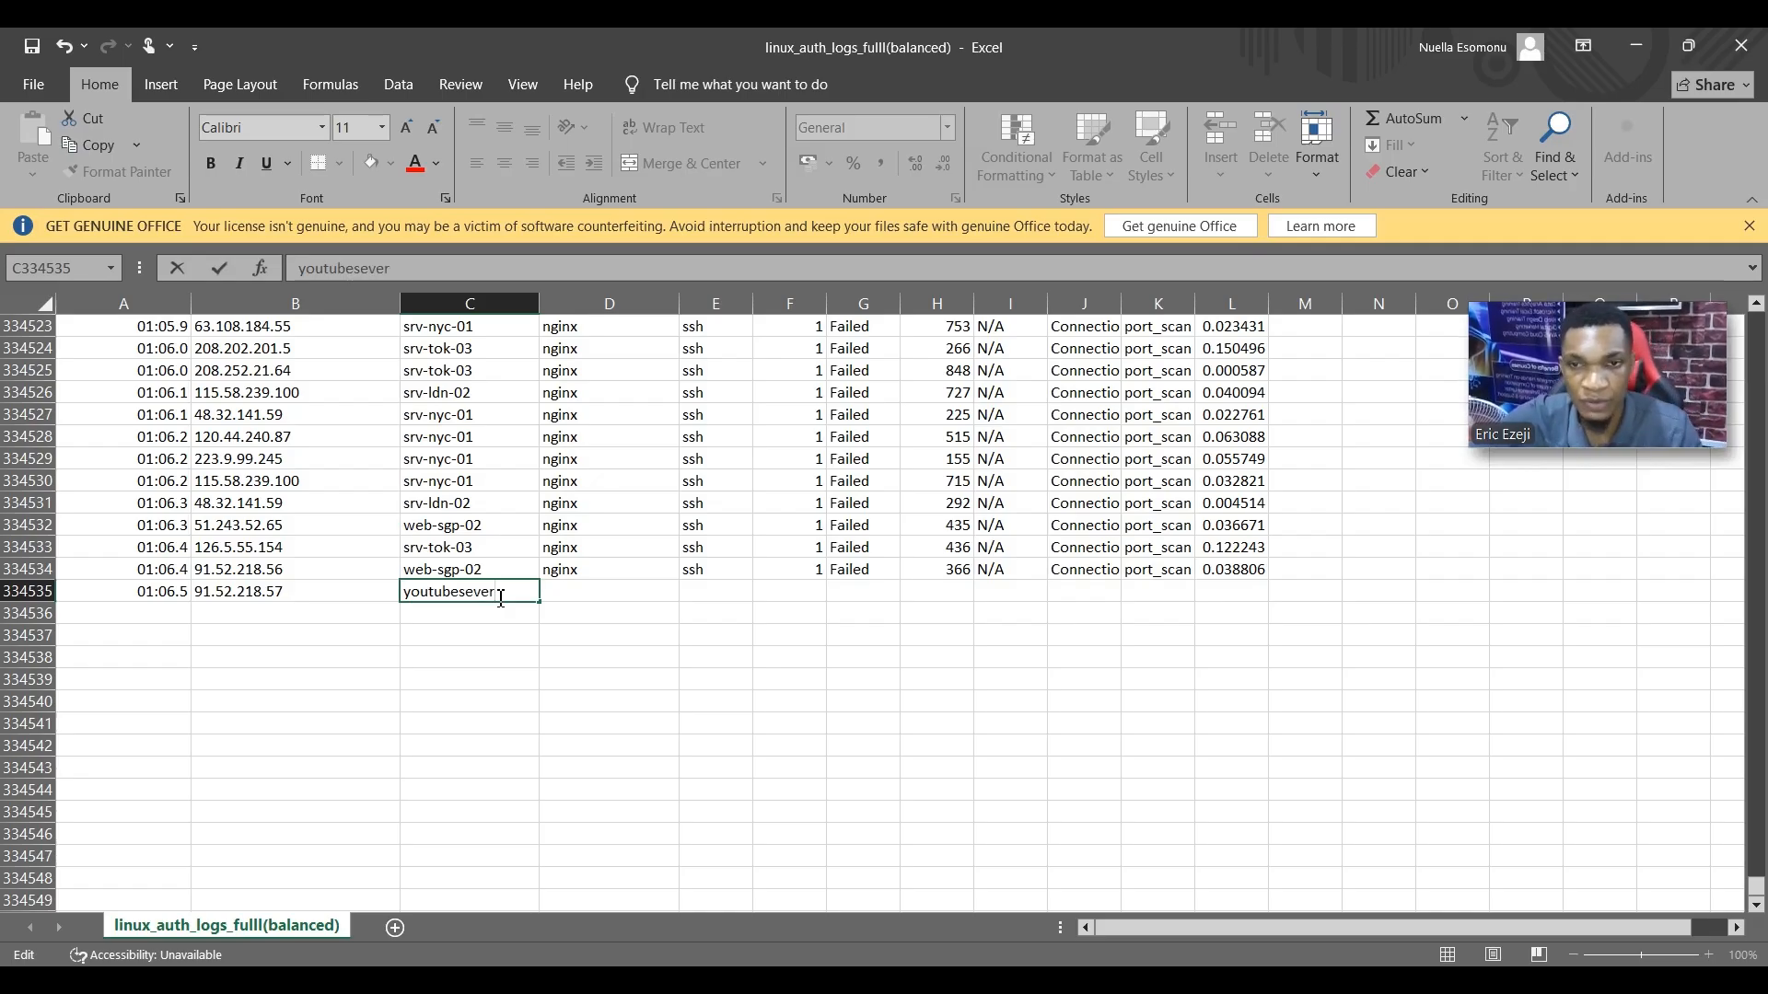
# - Copy the username nginx down into row 334535 and enter tcp as that row's service
pyautogui.click(620, 564)
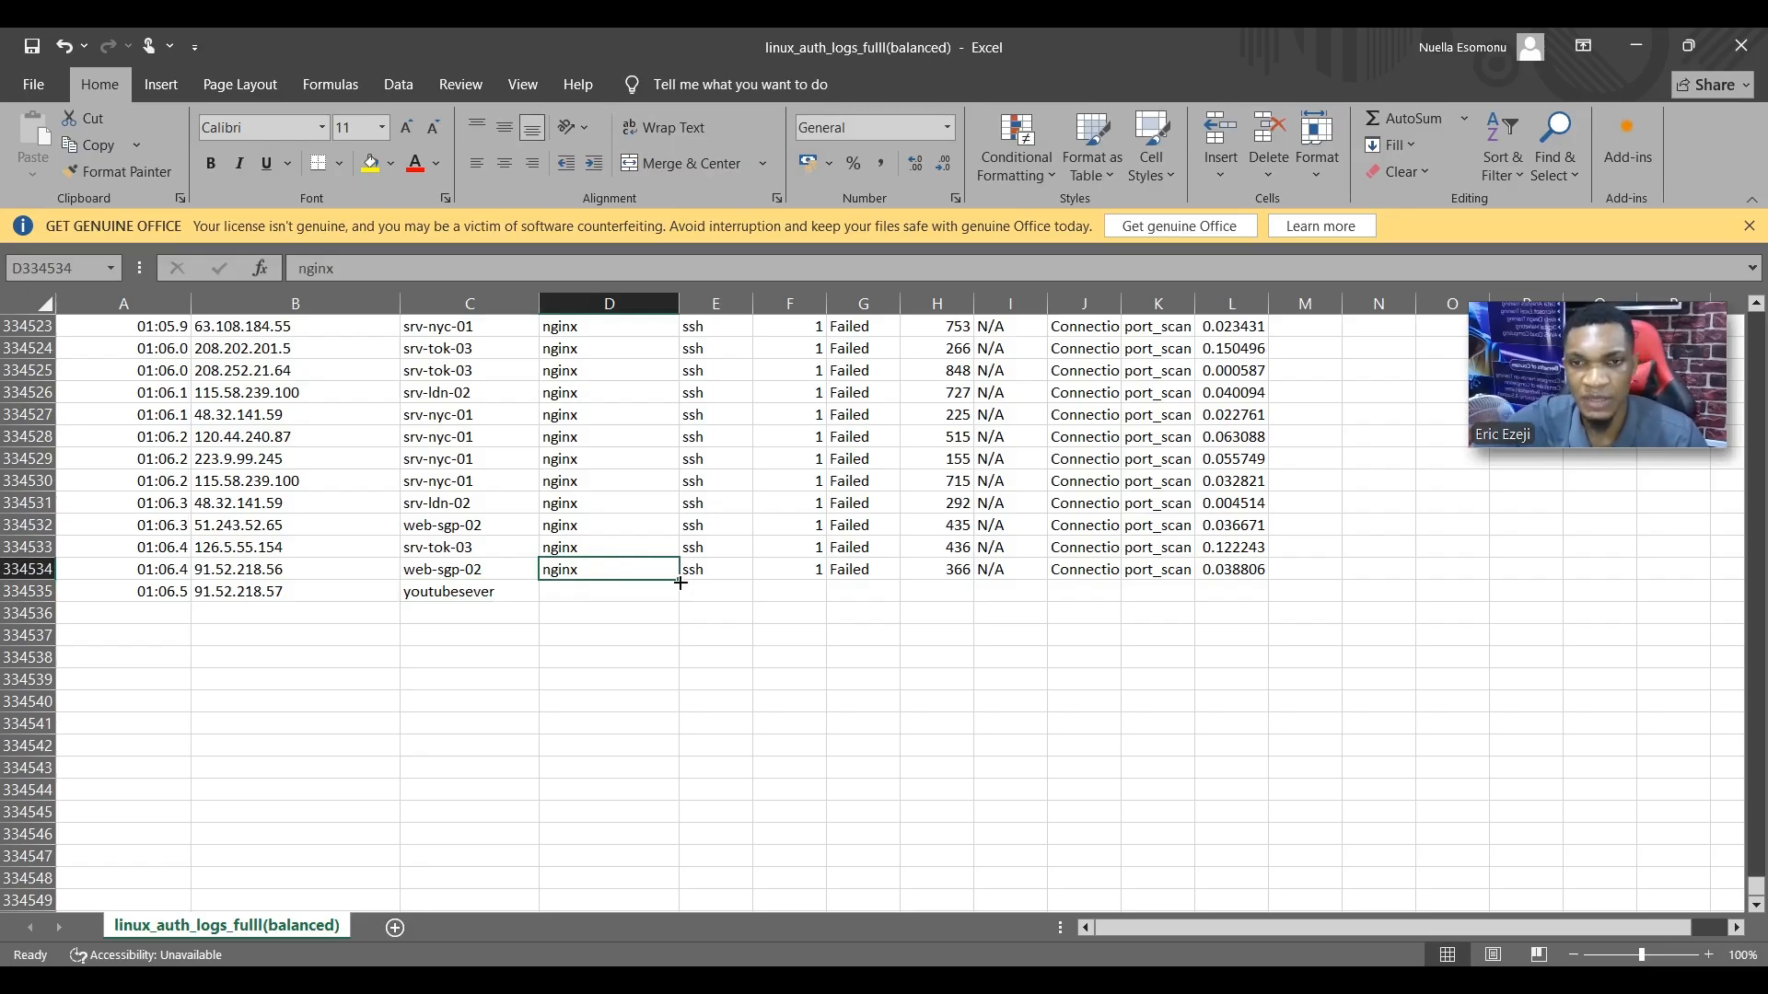
pyautogui.moveTo(680, 580); pyautogui.dragTo(755, 597)
pyautogui.click(732, 571)
pyautogui.doubleClick(722, 592)
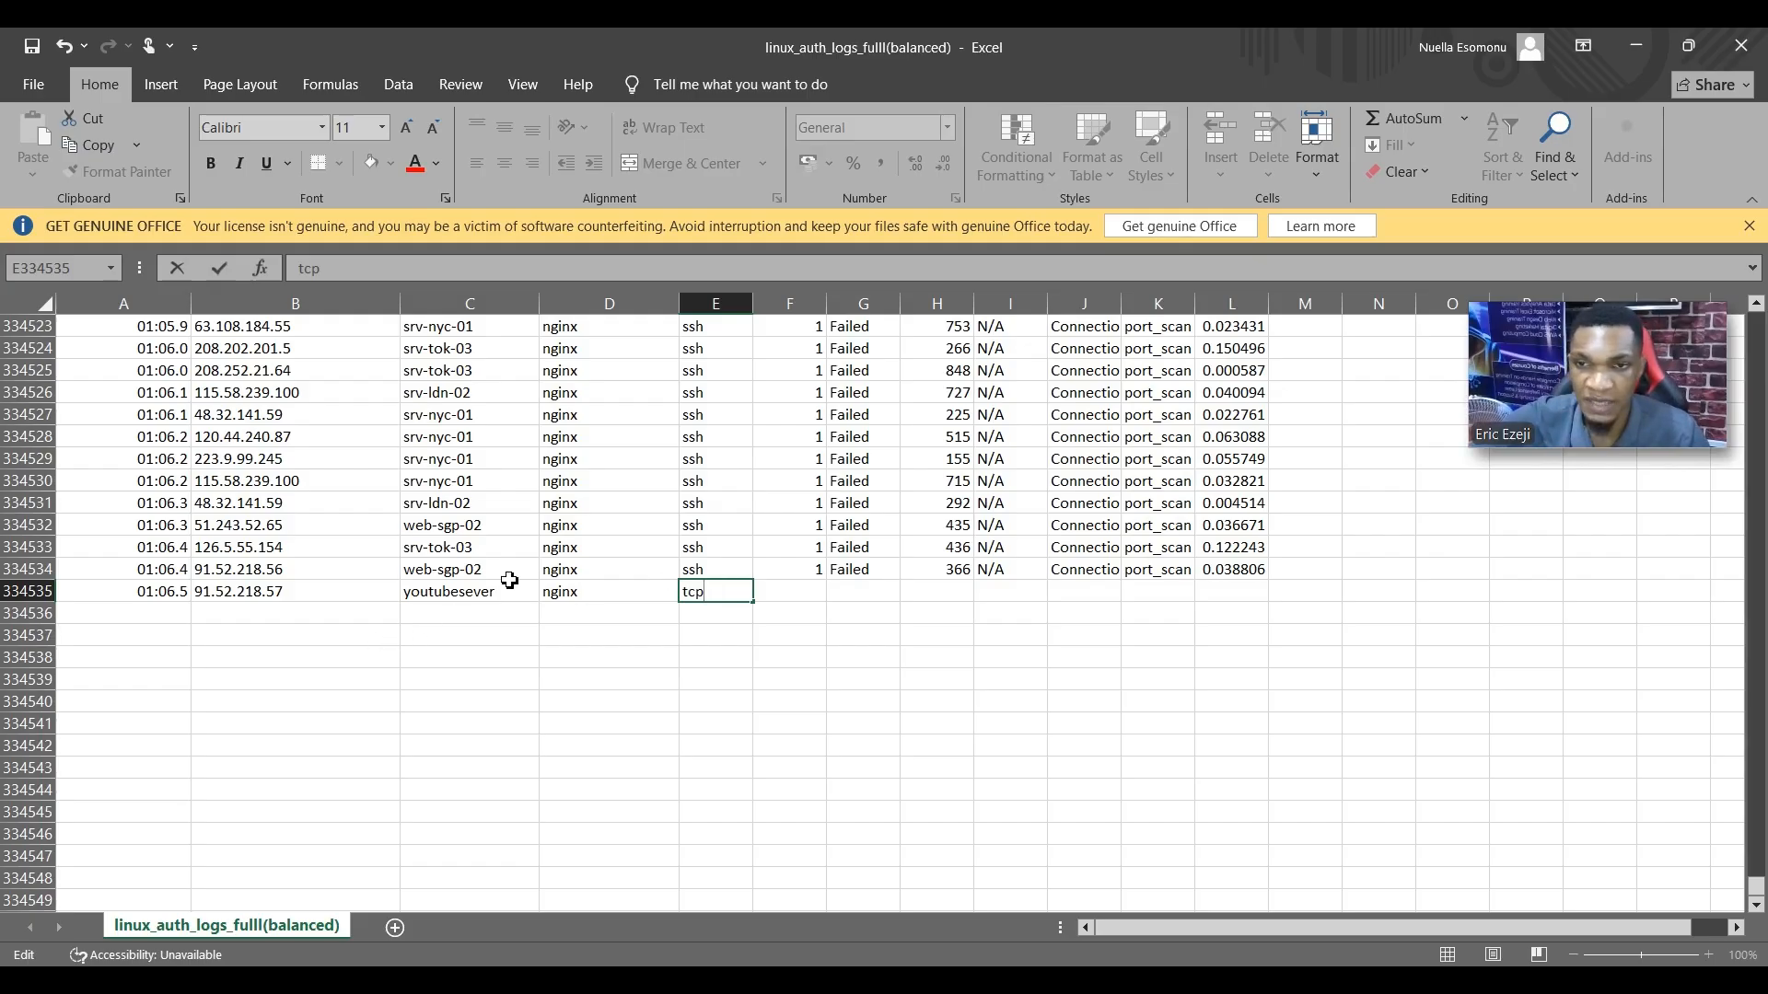
# - Replace the server value in row 334535 with Vathostech
pyautogui.doubleClick(491, 594)
pyautogui.doubleClick(495, 595)
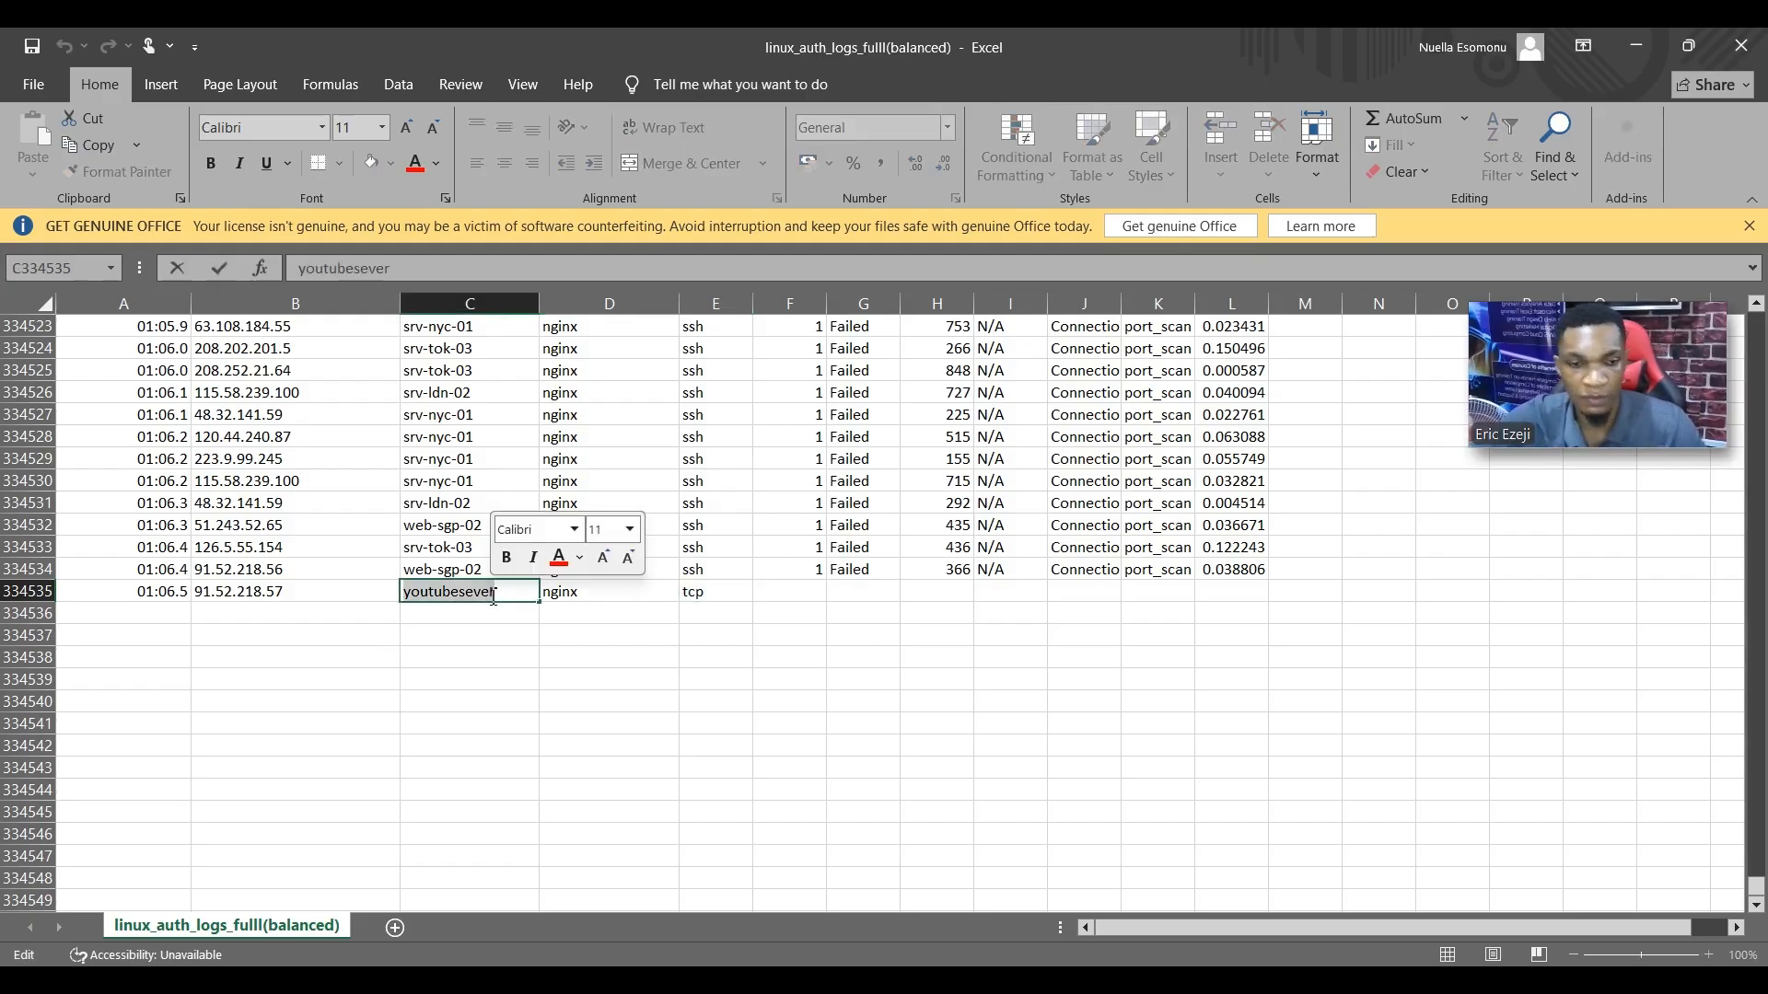
pyautogui.press('BackSpace')
pyautogui.write('V')
pyautogui.press('capslock')
pyautogui.write('a')
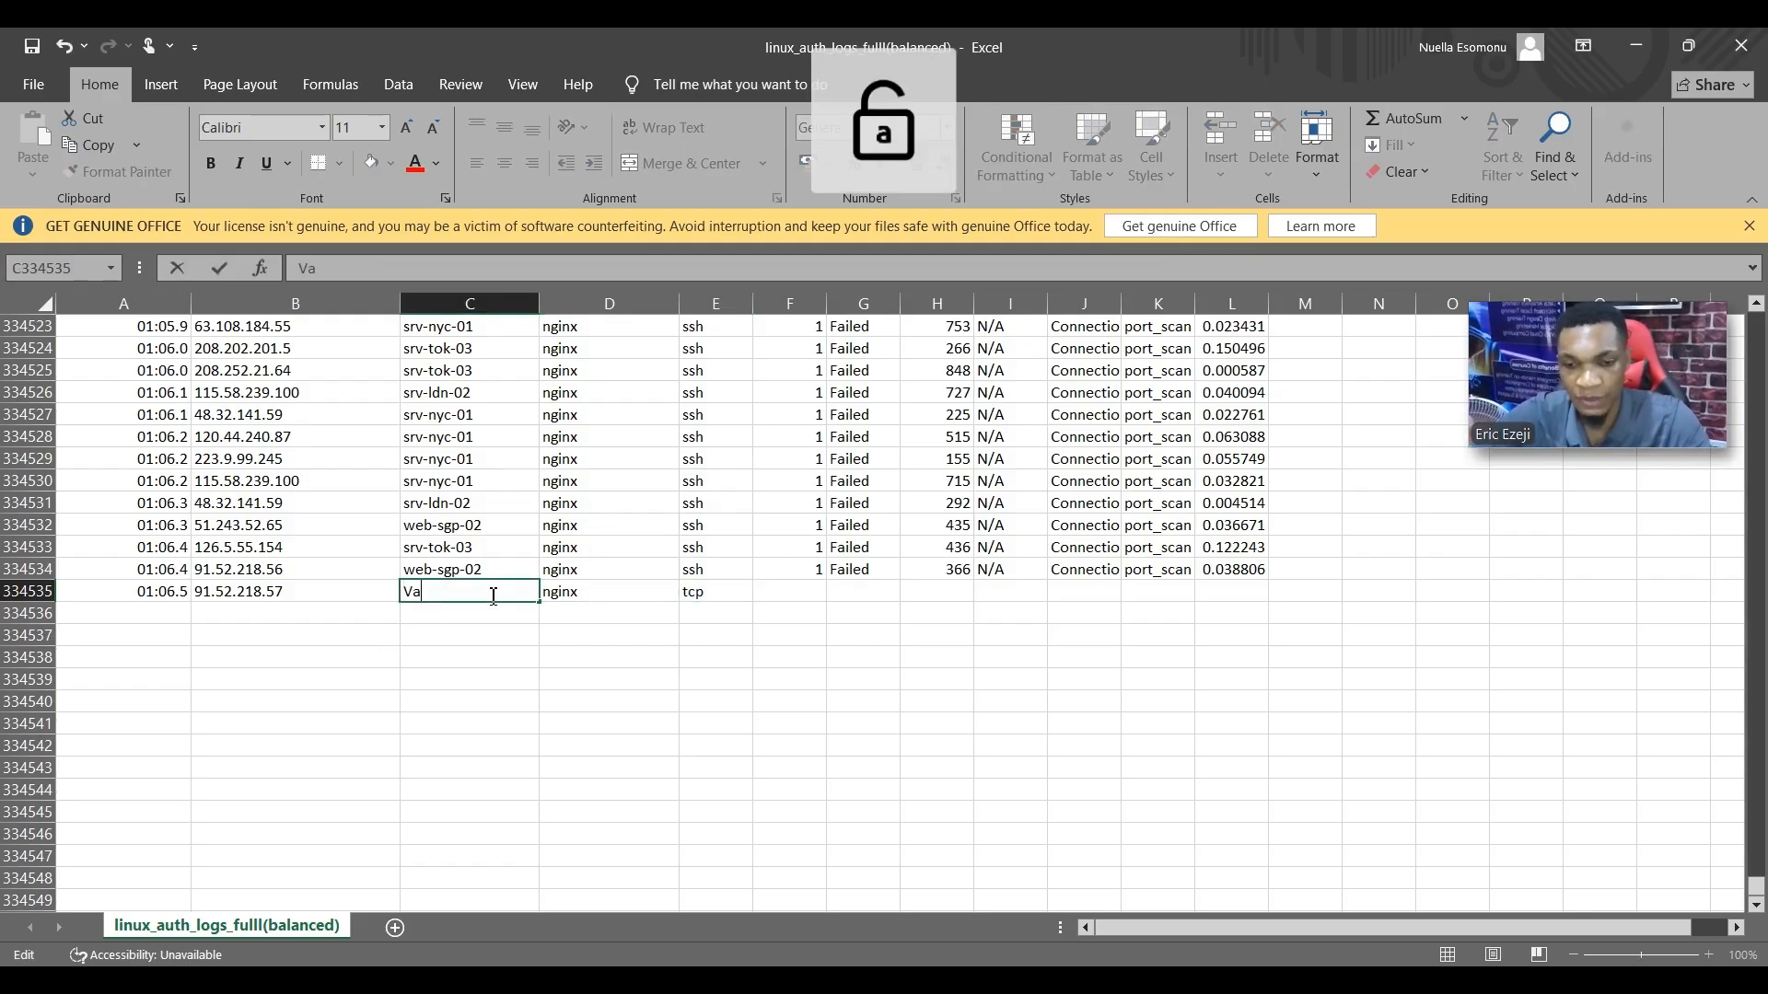
pyautogui.write('thostech')
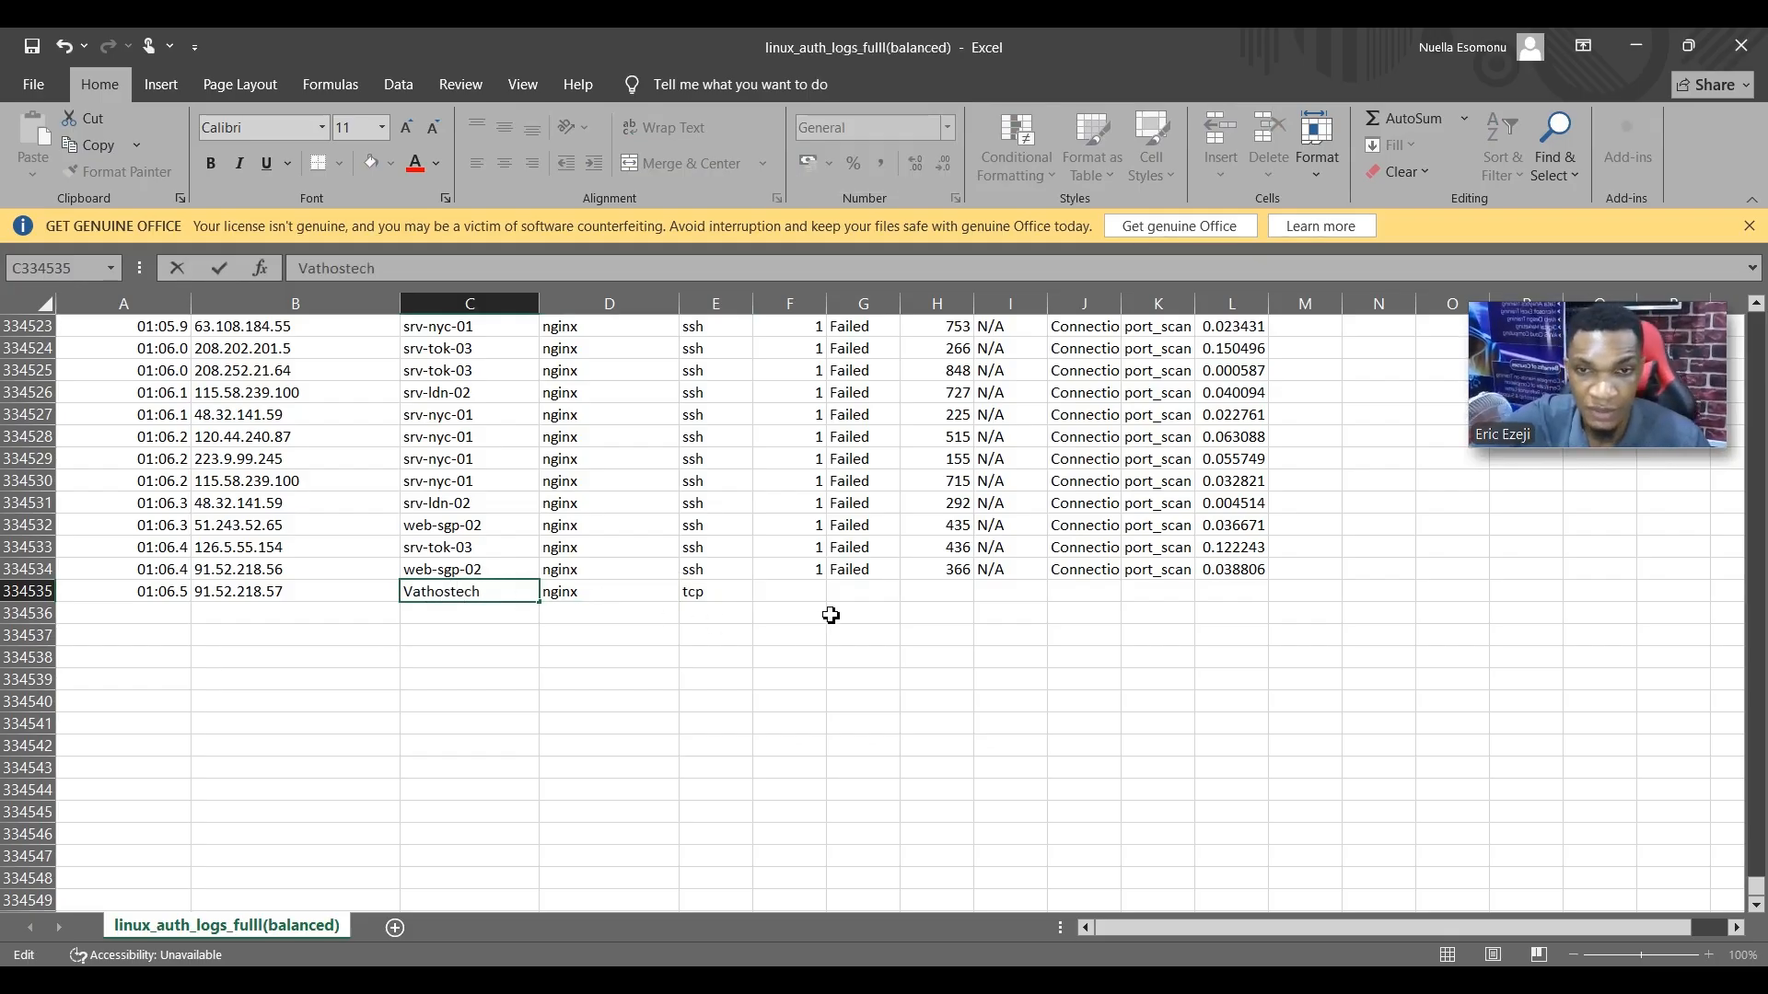
# - Enter success in column G and 100 in column F of row 334535
pyautogui.click(874, 590)
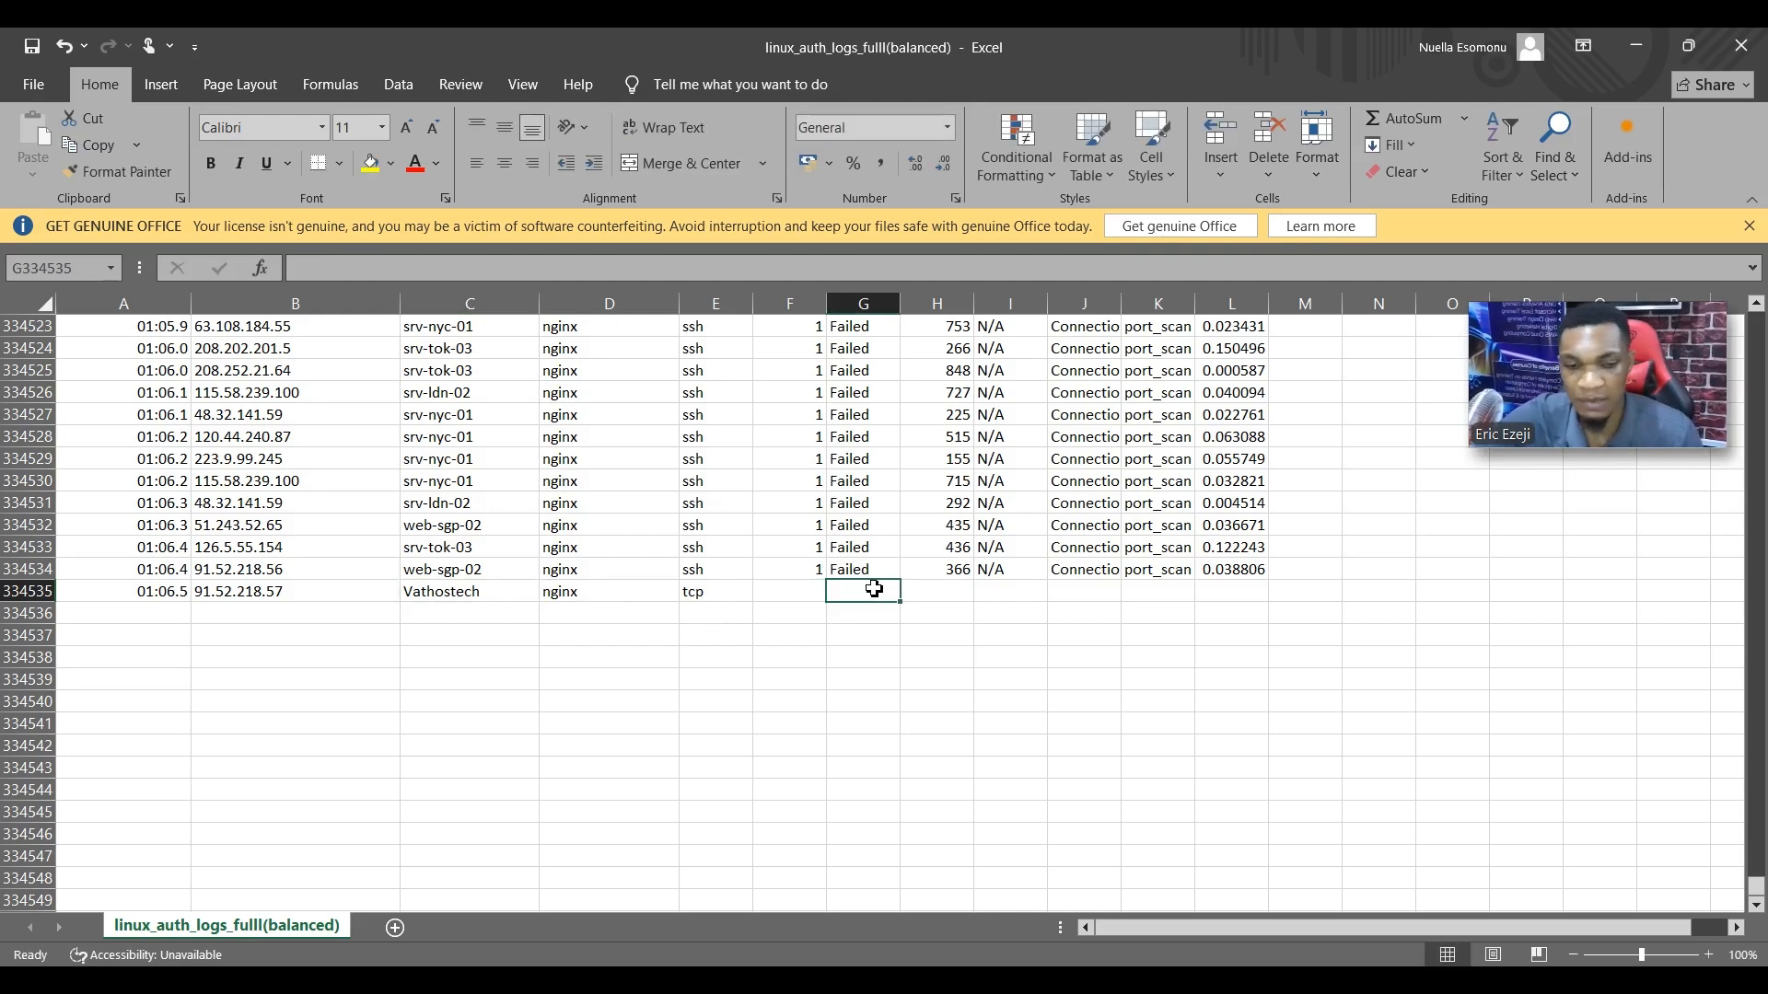
pyautogui.doubleClick(874, 590)
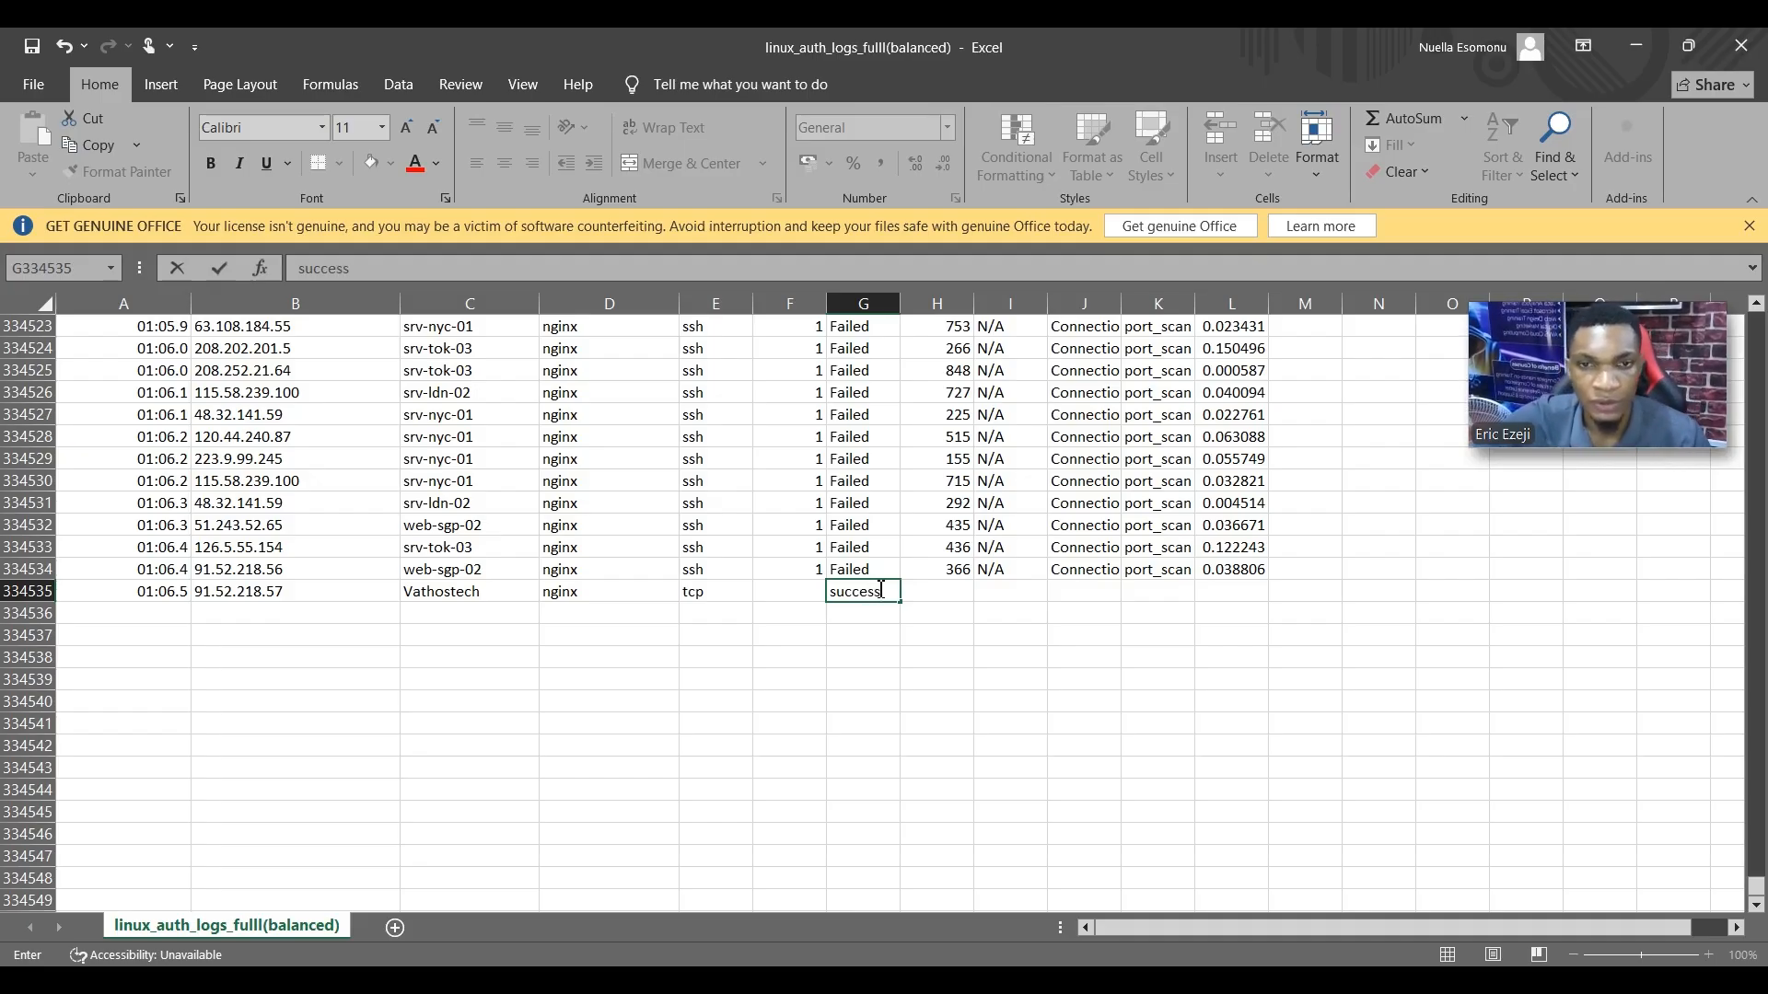
pyautogui.click(810, 573)
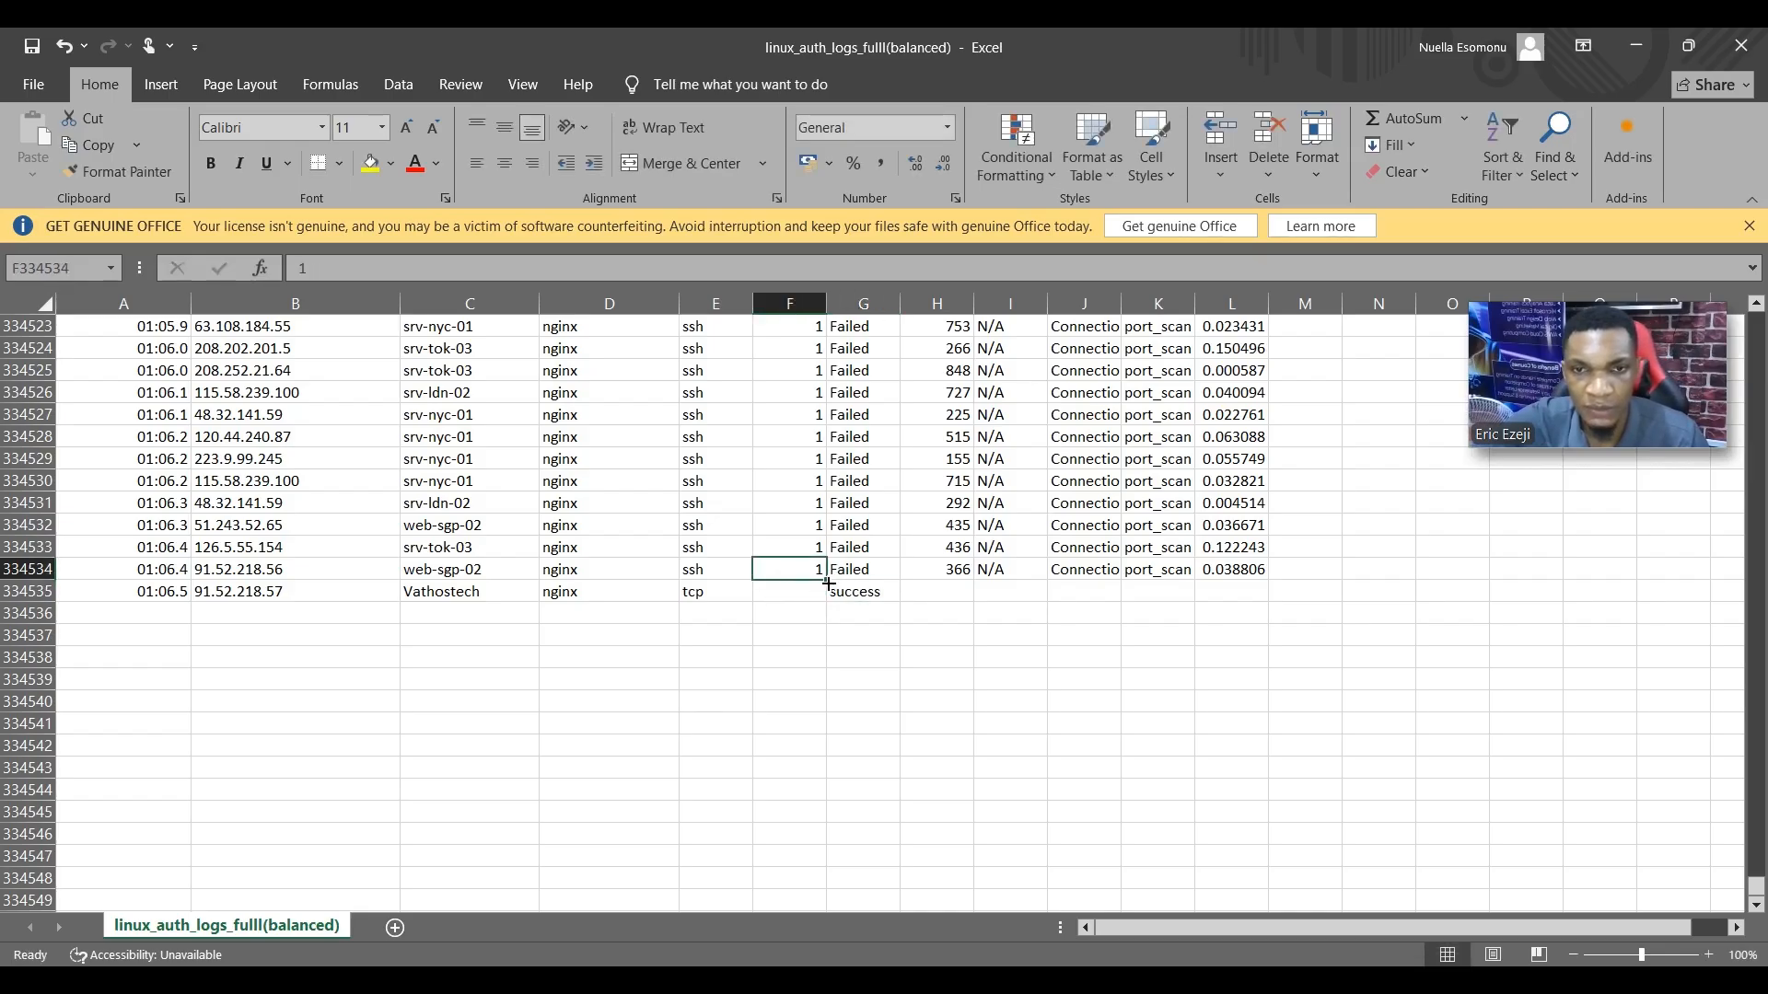
pyautogui.moveTo(829, 583); pyautogui.dragTo(818, 594)
pyautogui.doubleClick(813, 593)
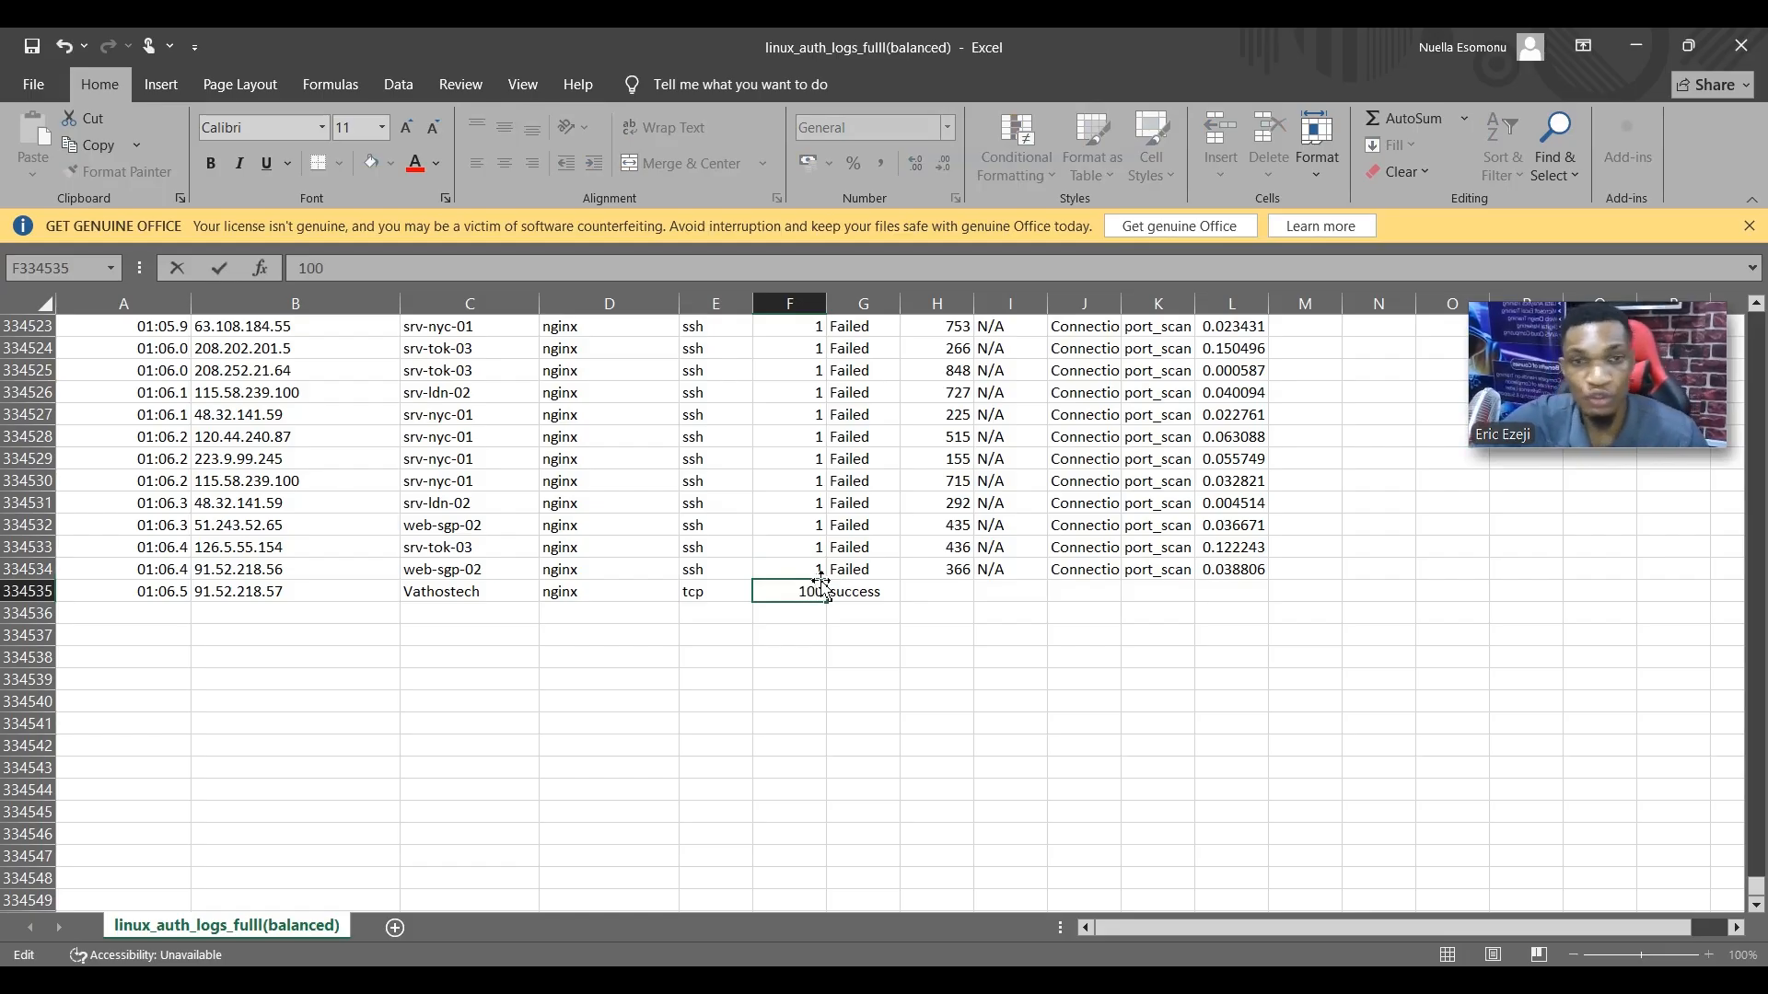
# - Fill columns H to J down into row 334535 with 366, N/A and Connection attempt to port 367
pyautogui.click(968, 572)
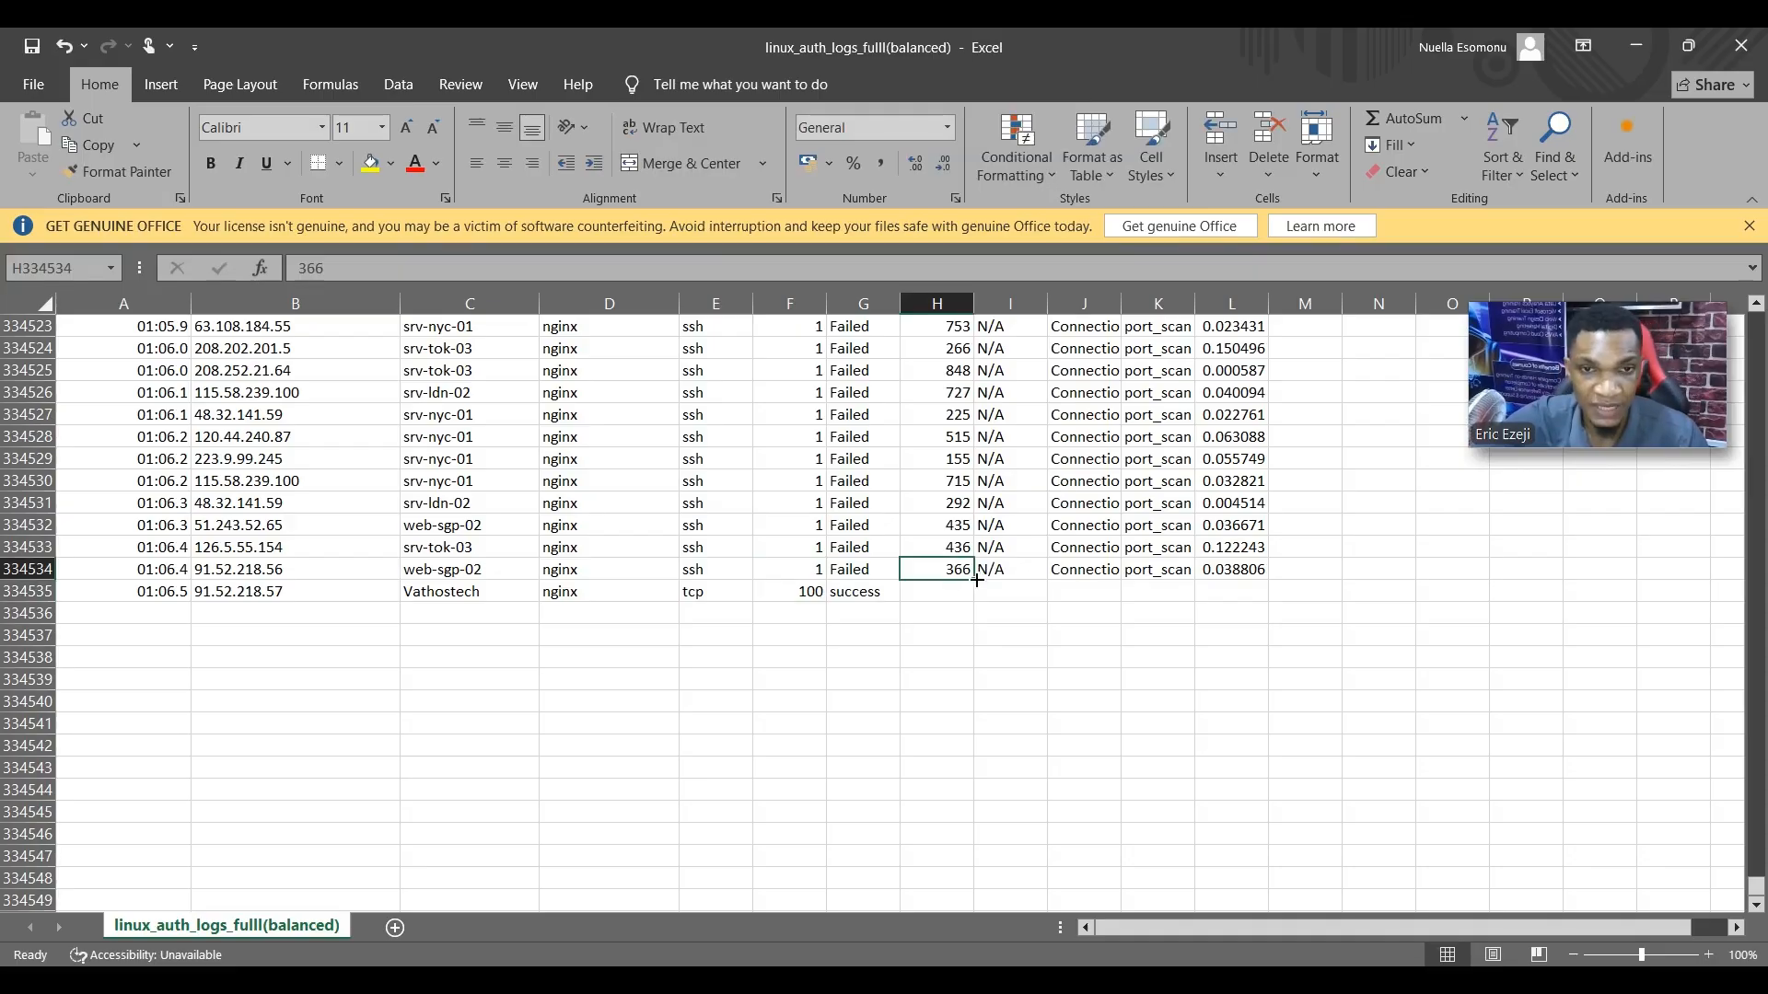
pyautogui.moveTo(977, 580); pyautogui.dragTo(1124, 601)
pyautogui.click(1011, 571)
pyautogui.click(1105, 571)
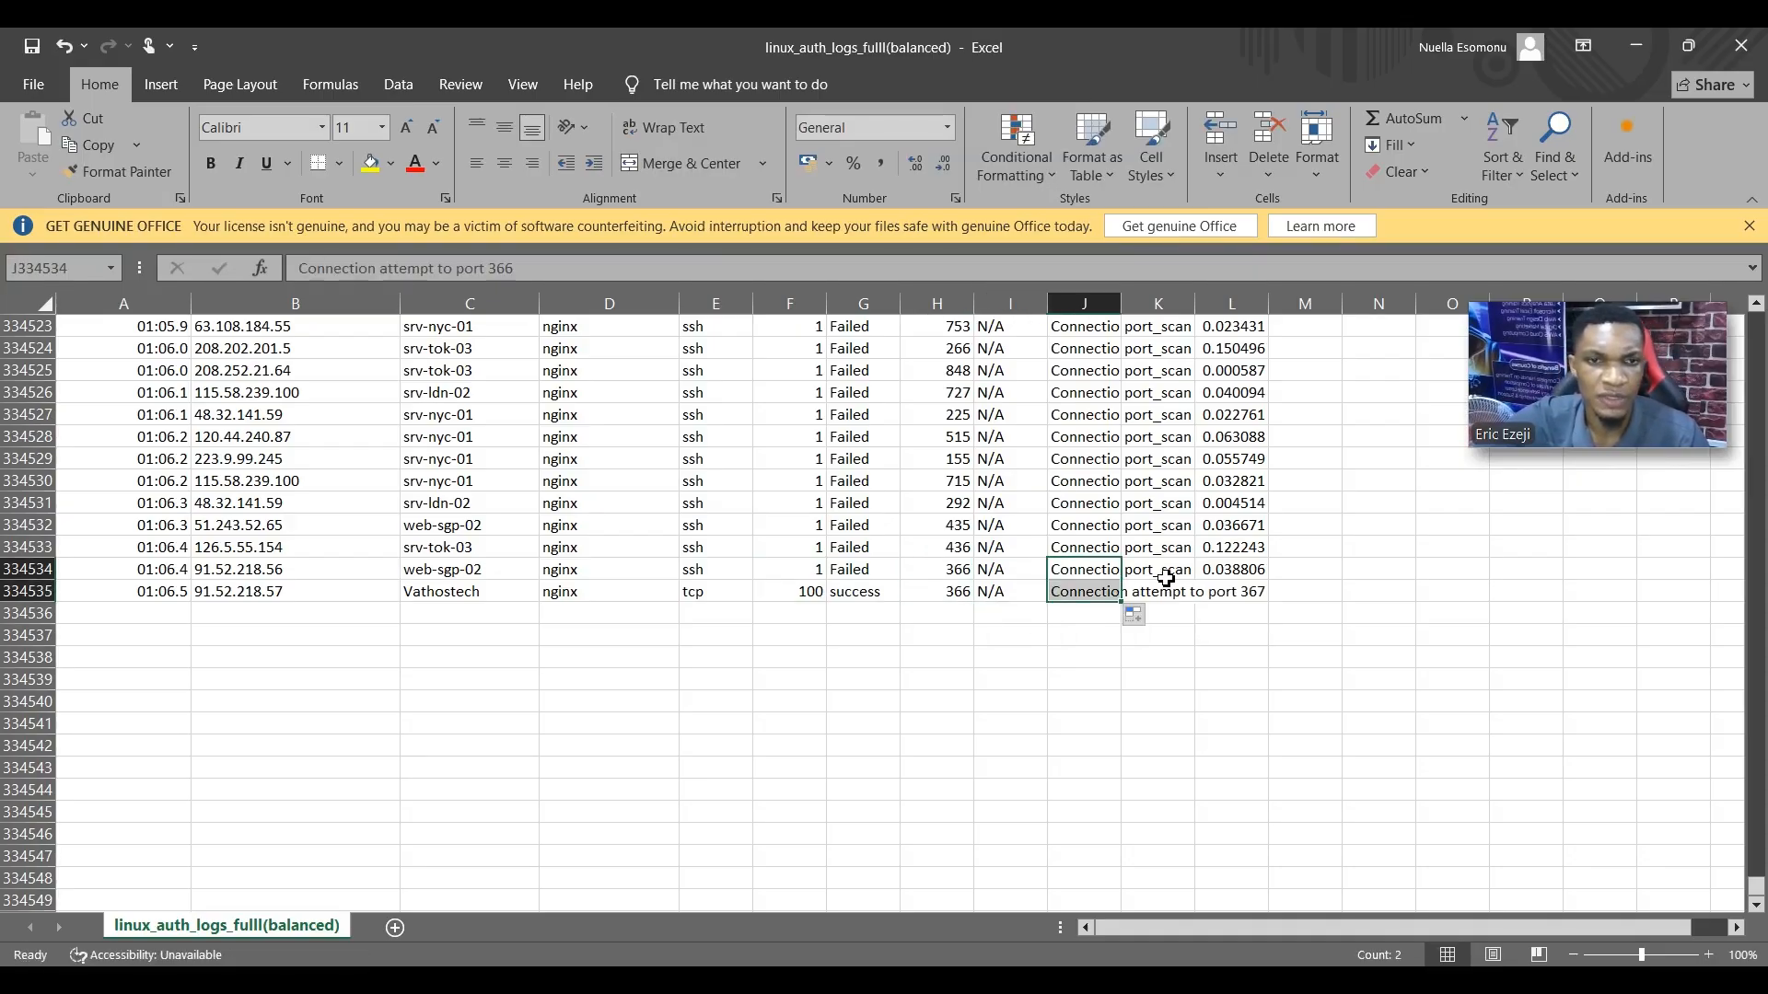
# - Widen column J to fit its comments and fill port_scan and 0.038806 down into columns K and L of row 334535
pyautogui.click(1166, 579)
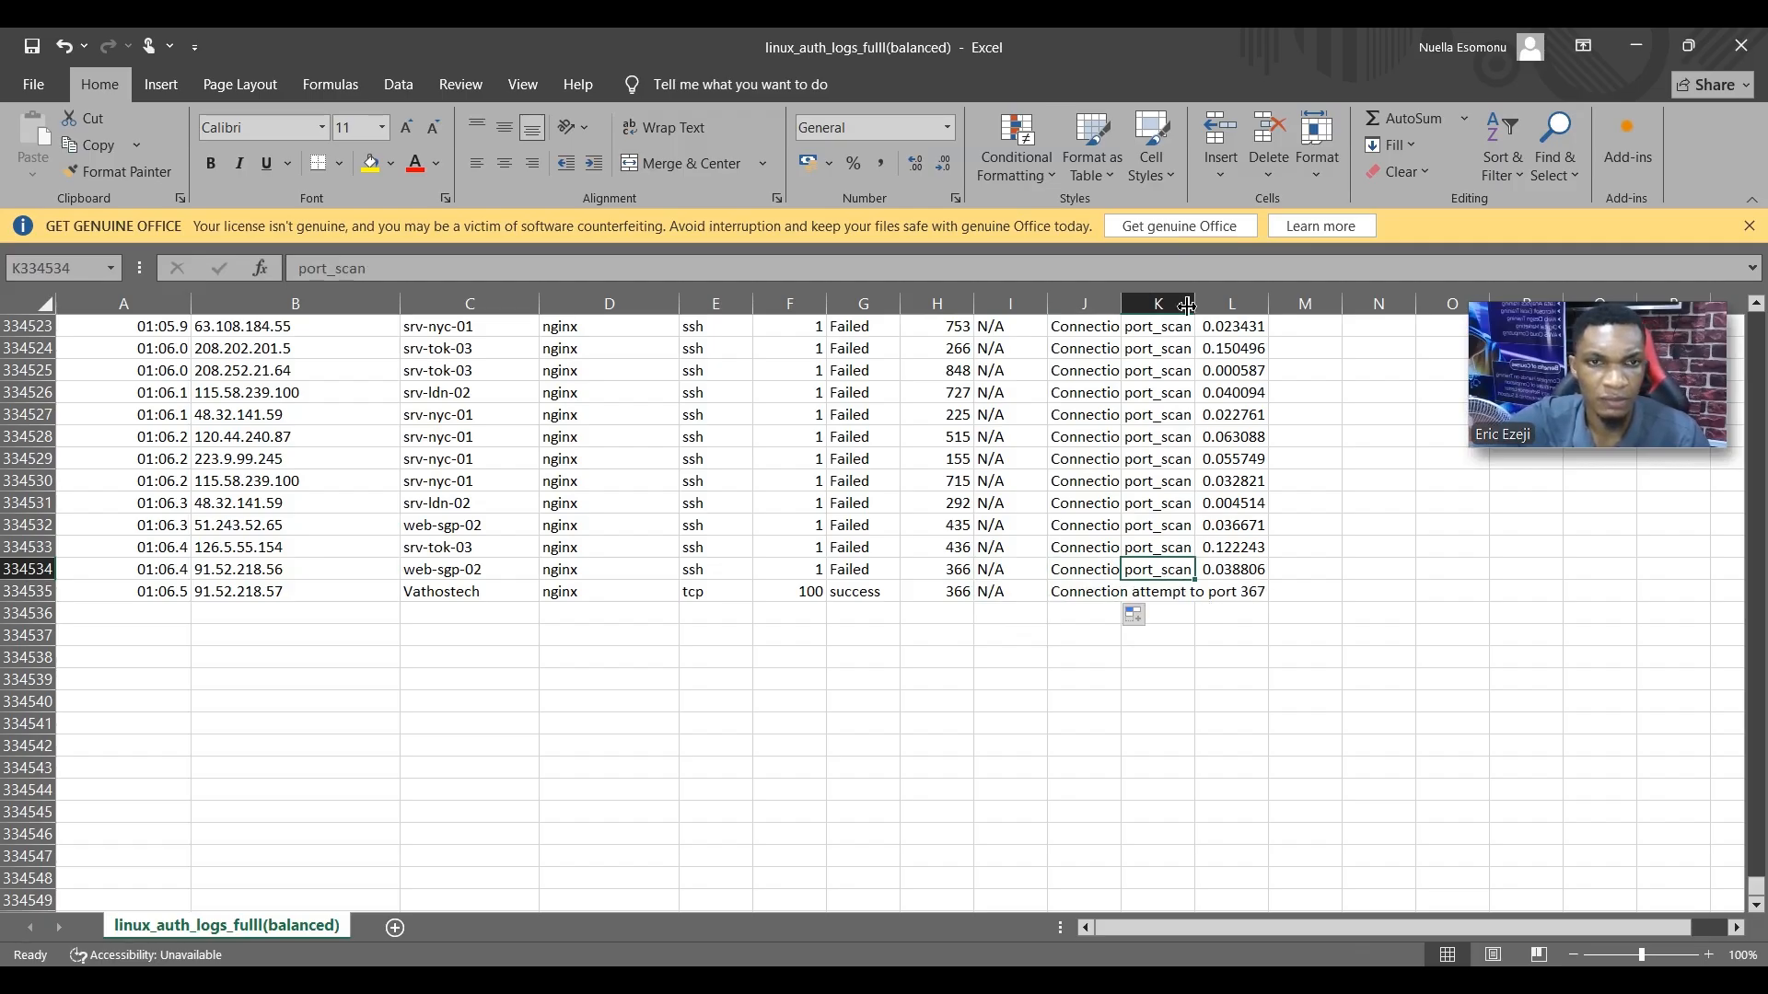
pyautogui.moveTo(1121, 304); pyautogui.dragTo(1286, 304)
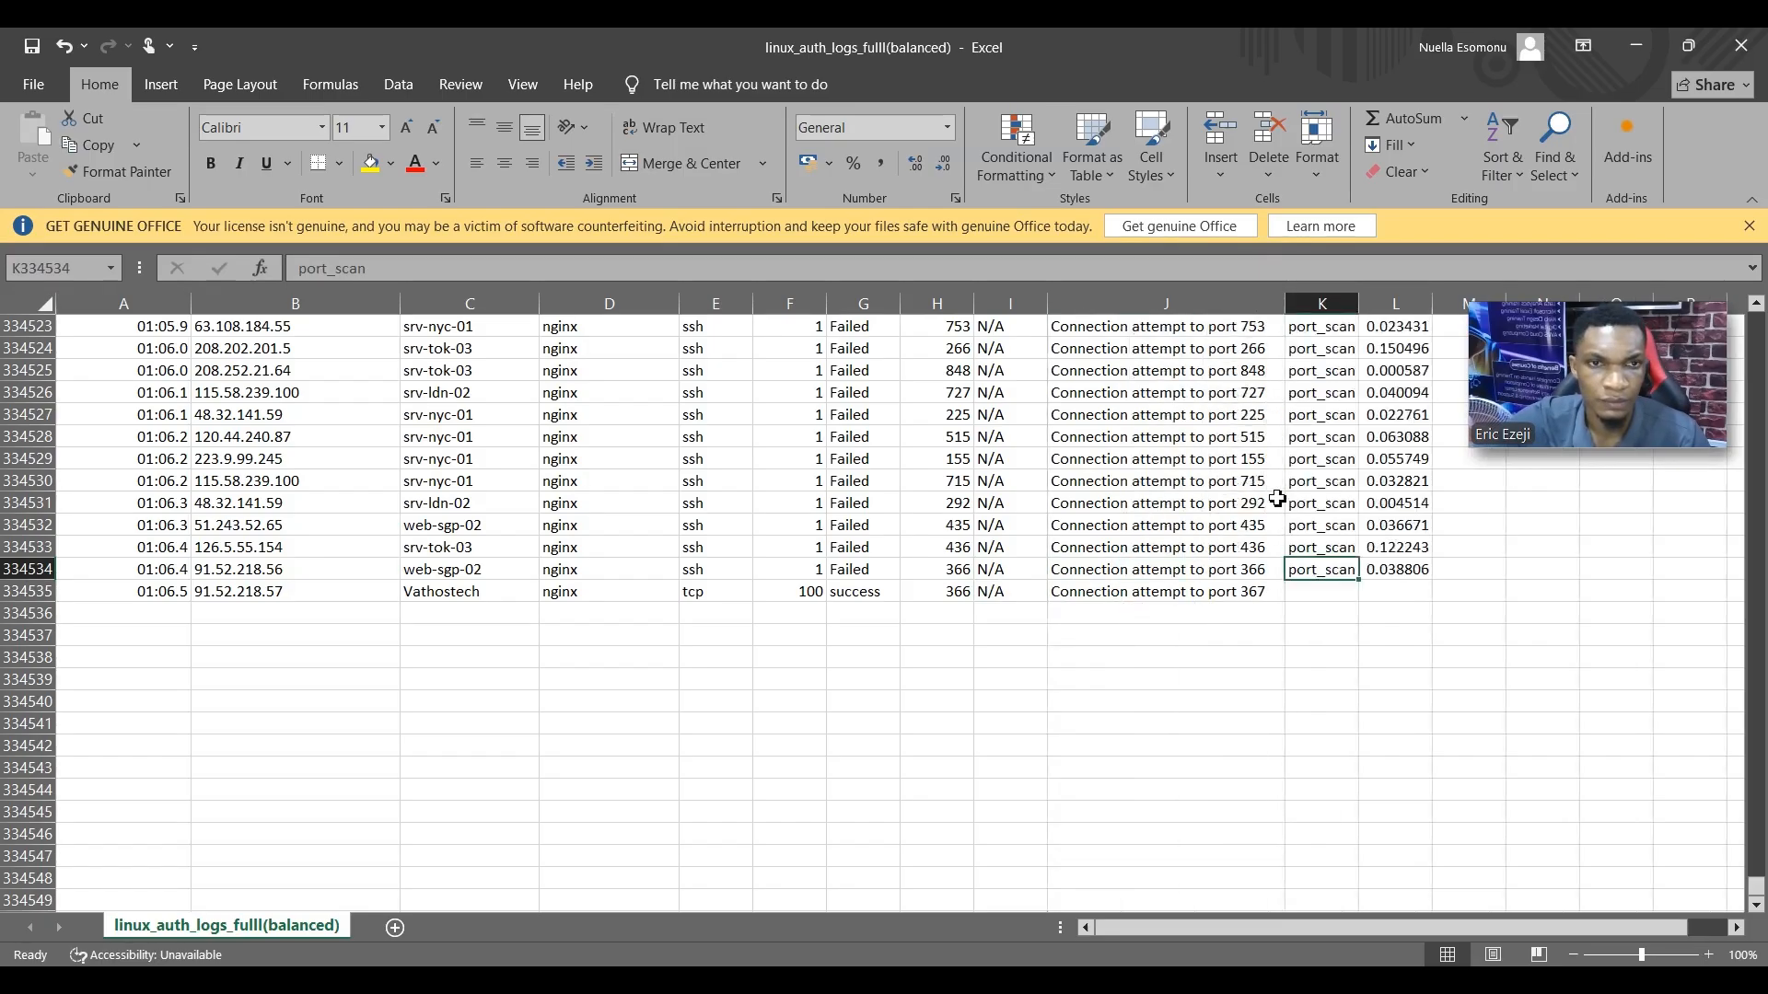
pyautogui.moveTo(1360, 581); pyautogui.dragTo(1424, 597)
pyautogui.click(1412, 575)
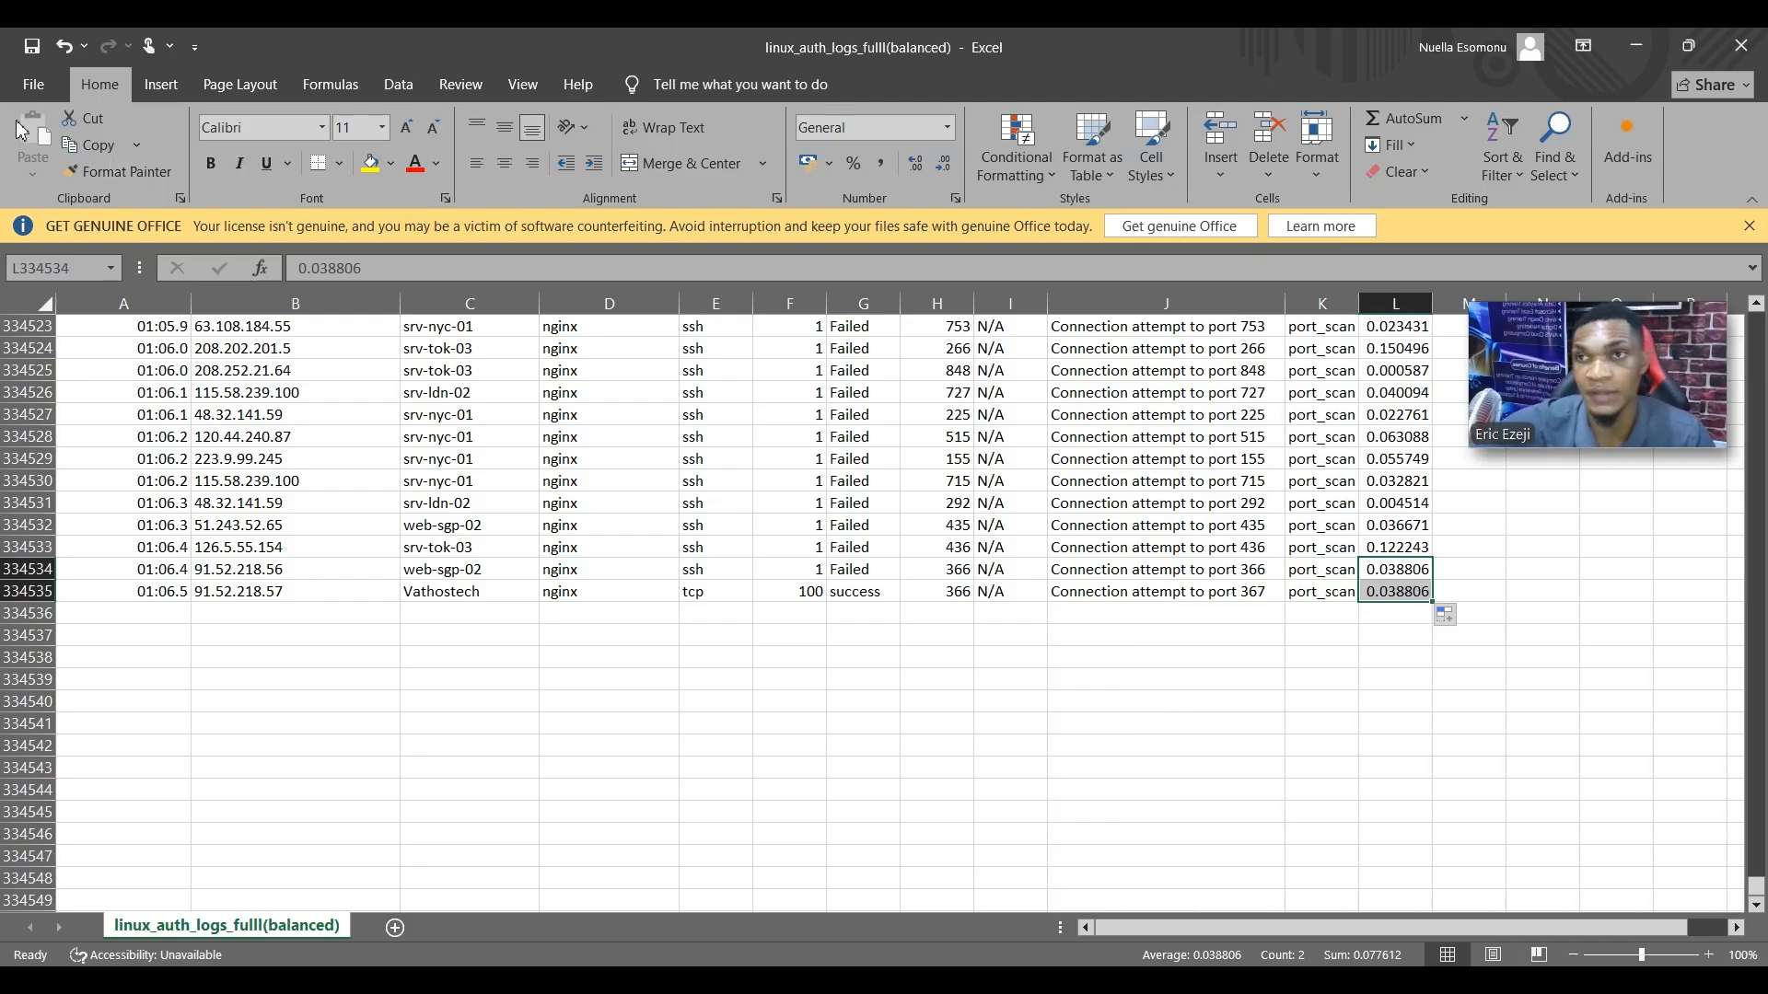
# - Save the workbook, keeping the CSV format, and close it
pyautogui.click(33, 84)
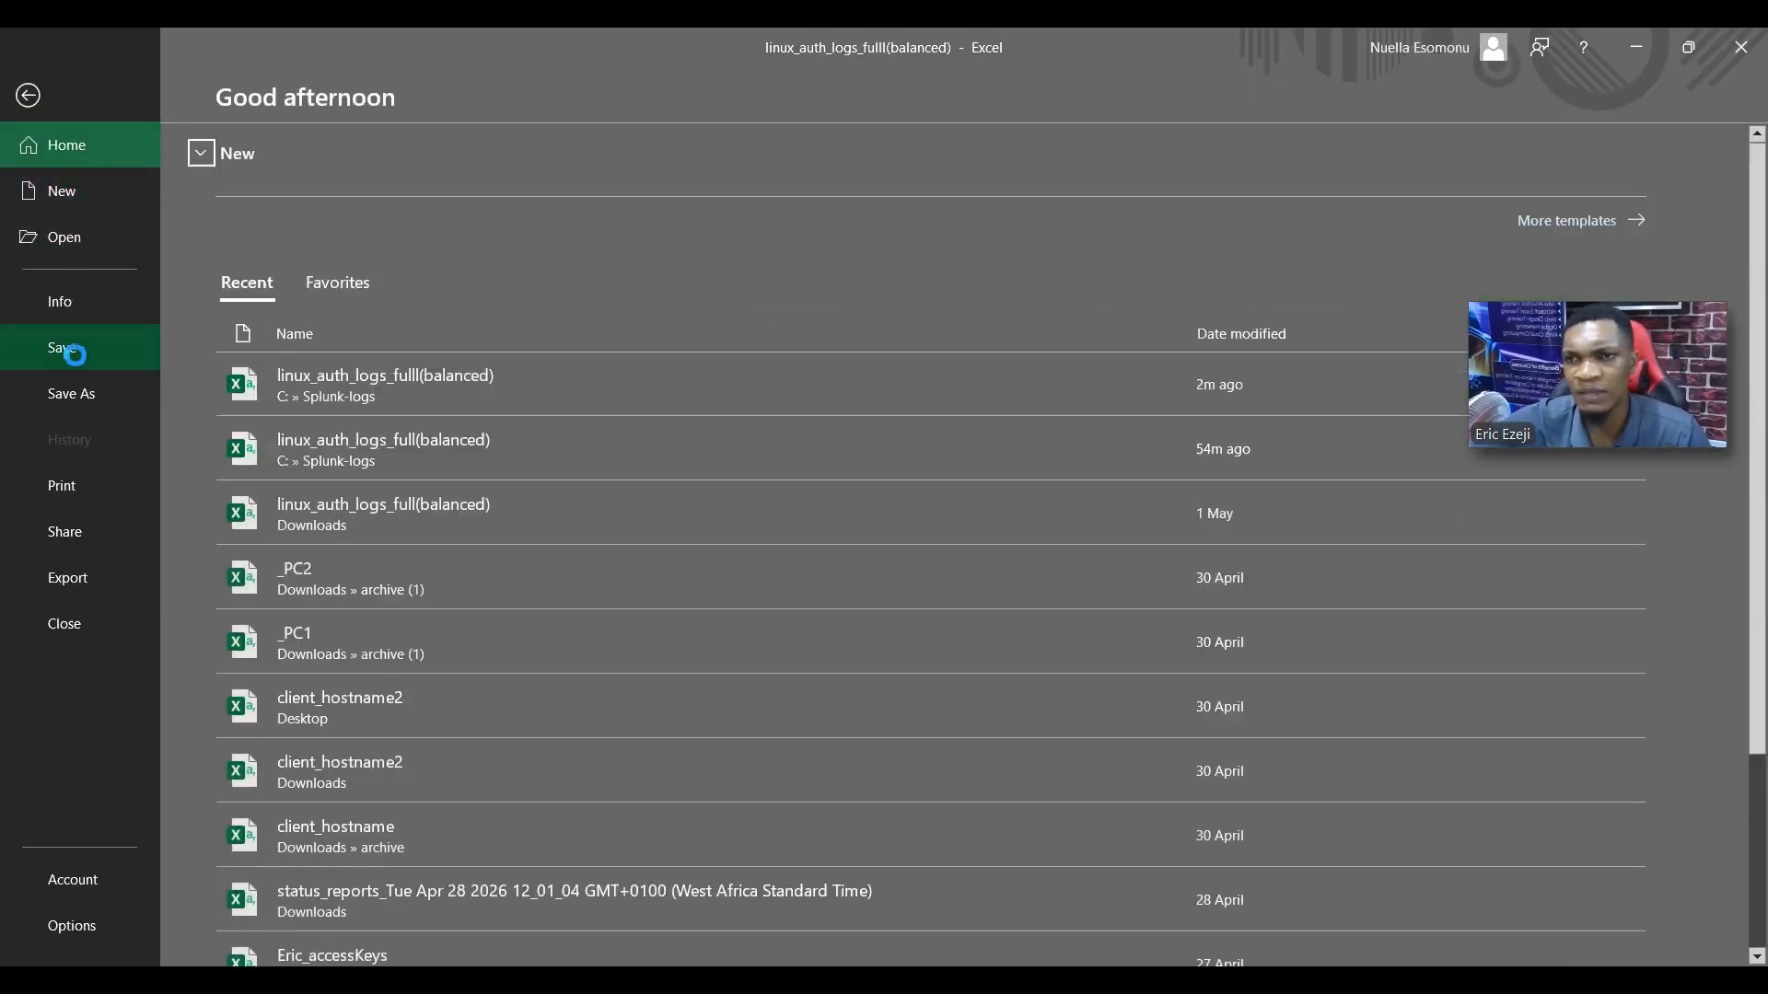
pyautogui.click(63, 347)
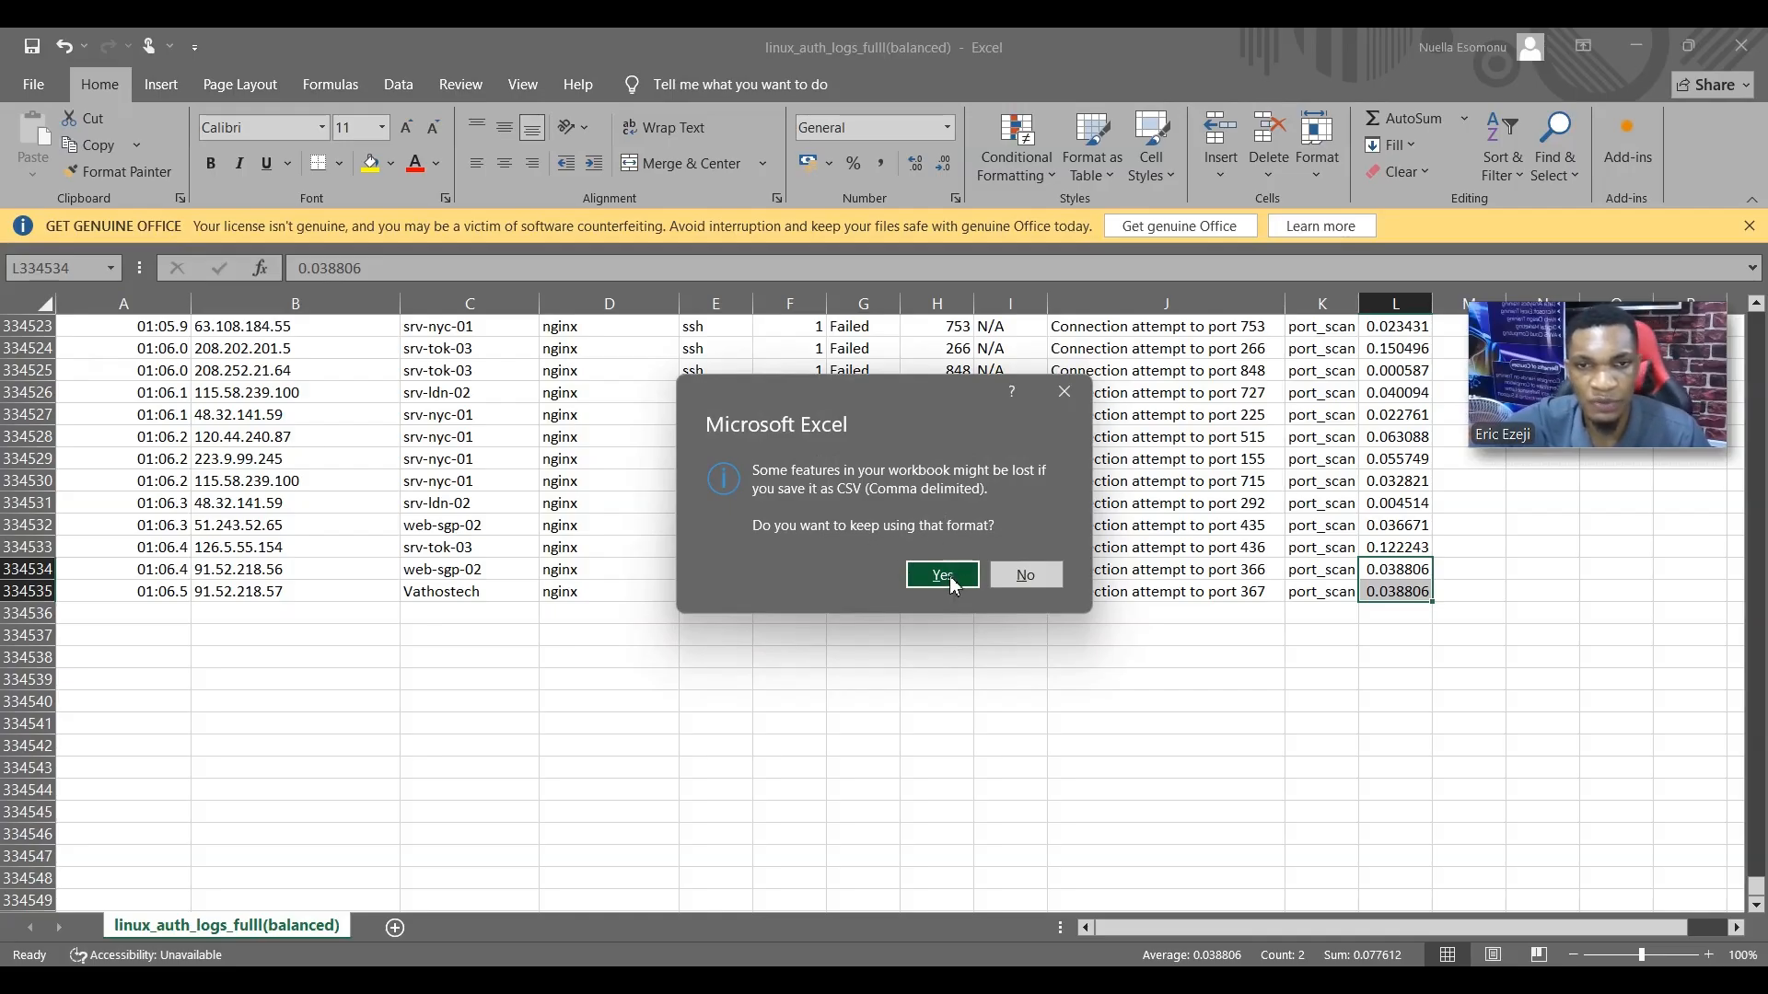
pyautogui.click(948, 576)
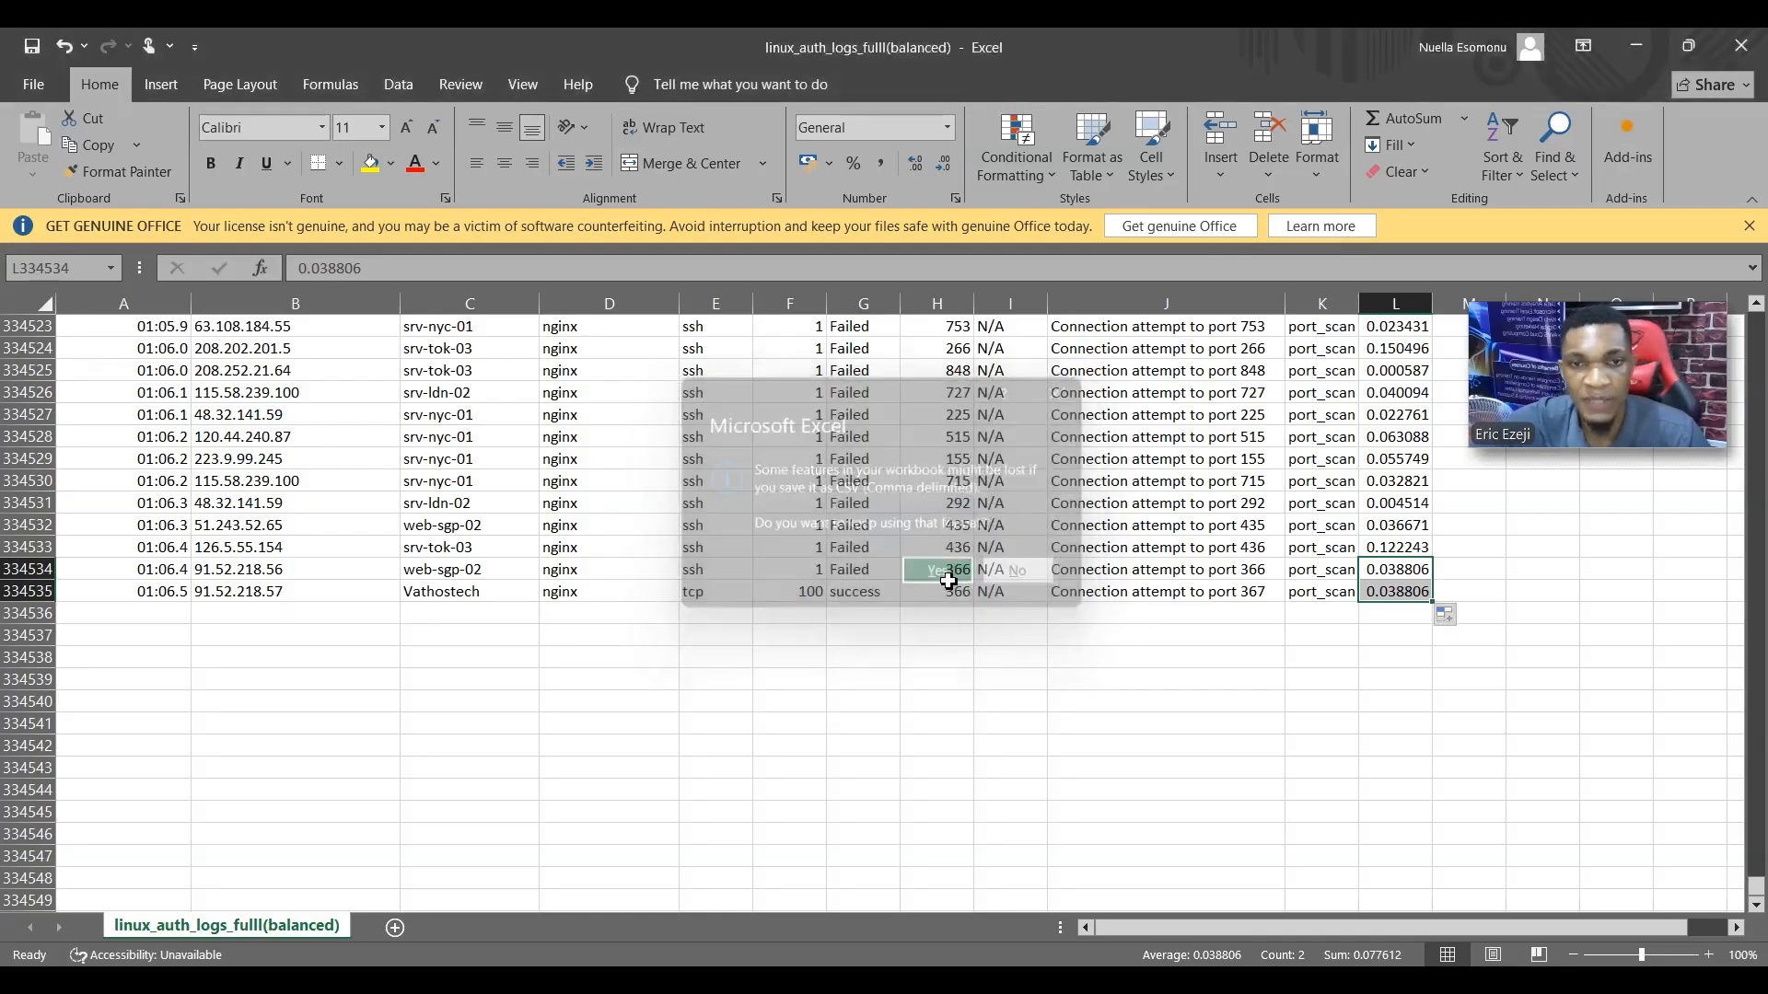
pyautogui.click(1748, 38)
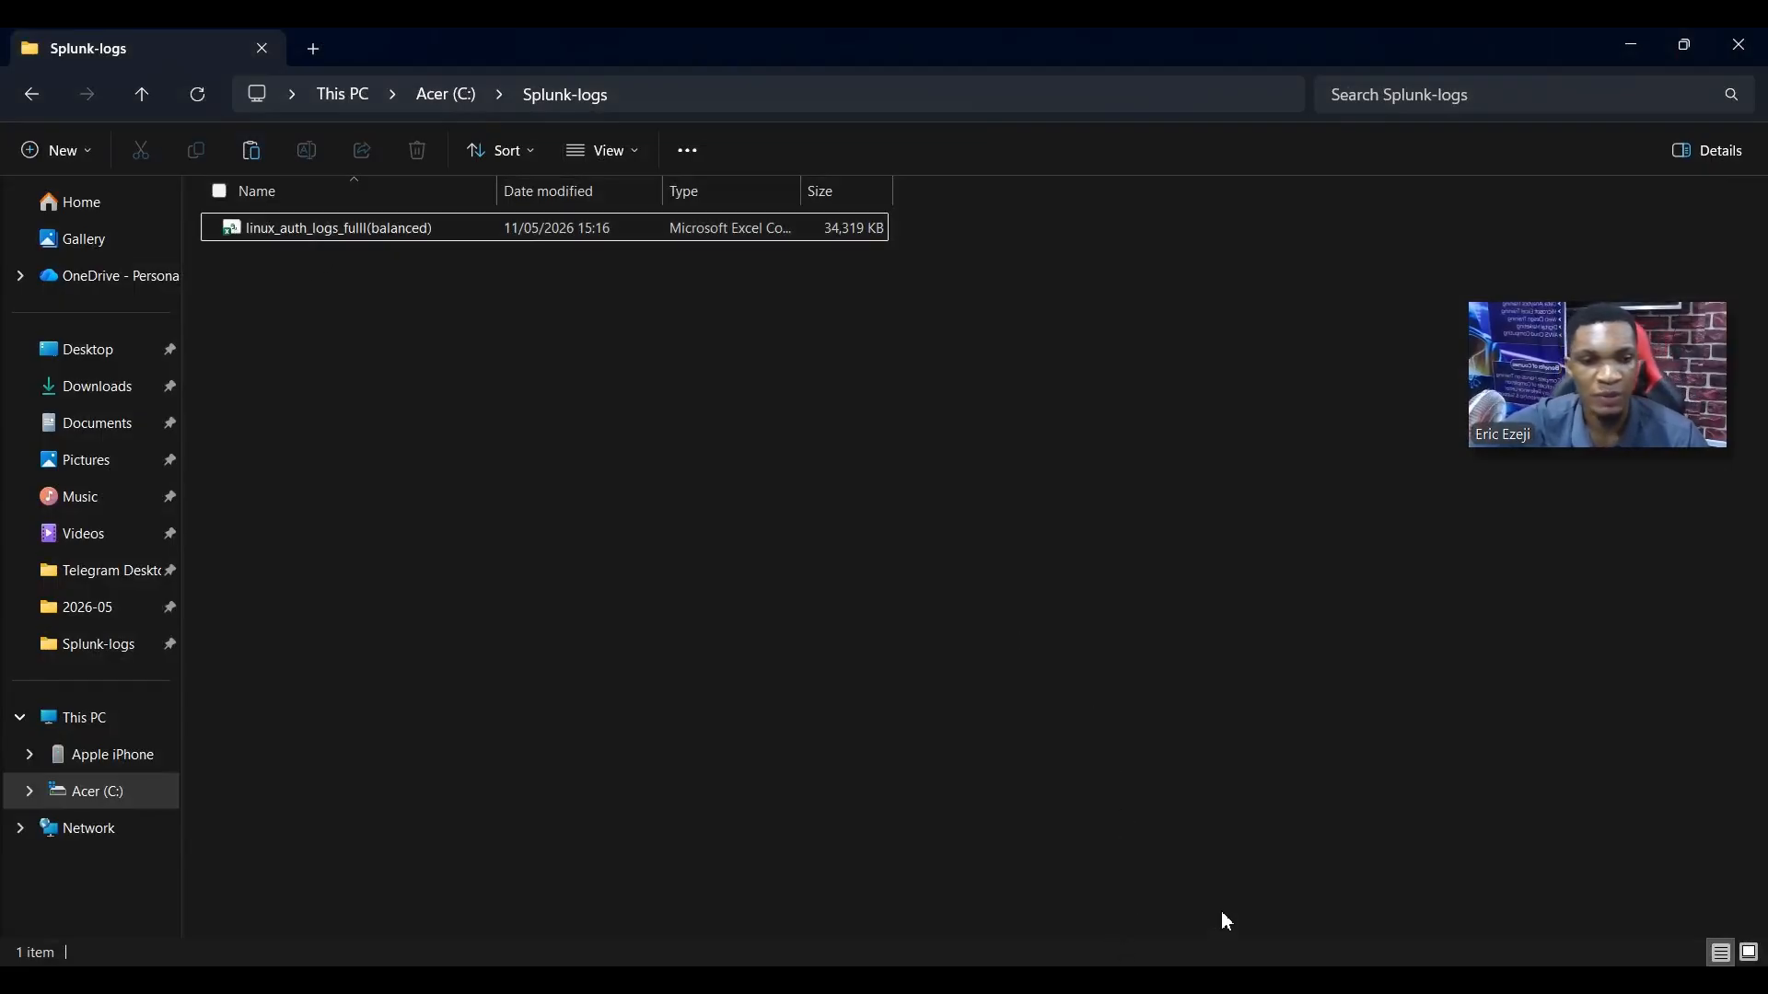
# - Switch to Splunk in the browser and search source="*linux_auth*" for "vathostech" instead of the failed-password phrase
pyautogui.click(1282, 958)
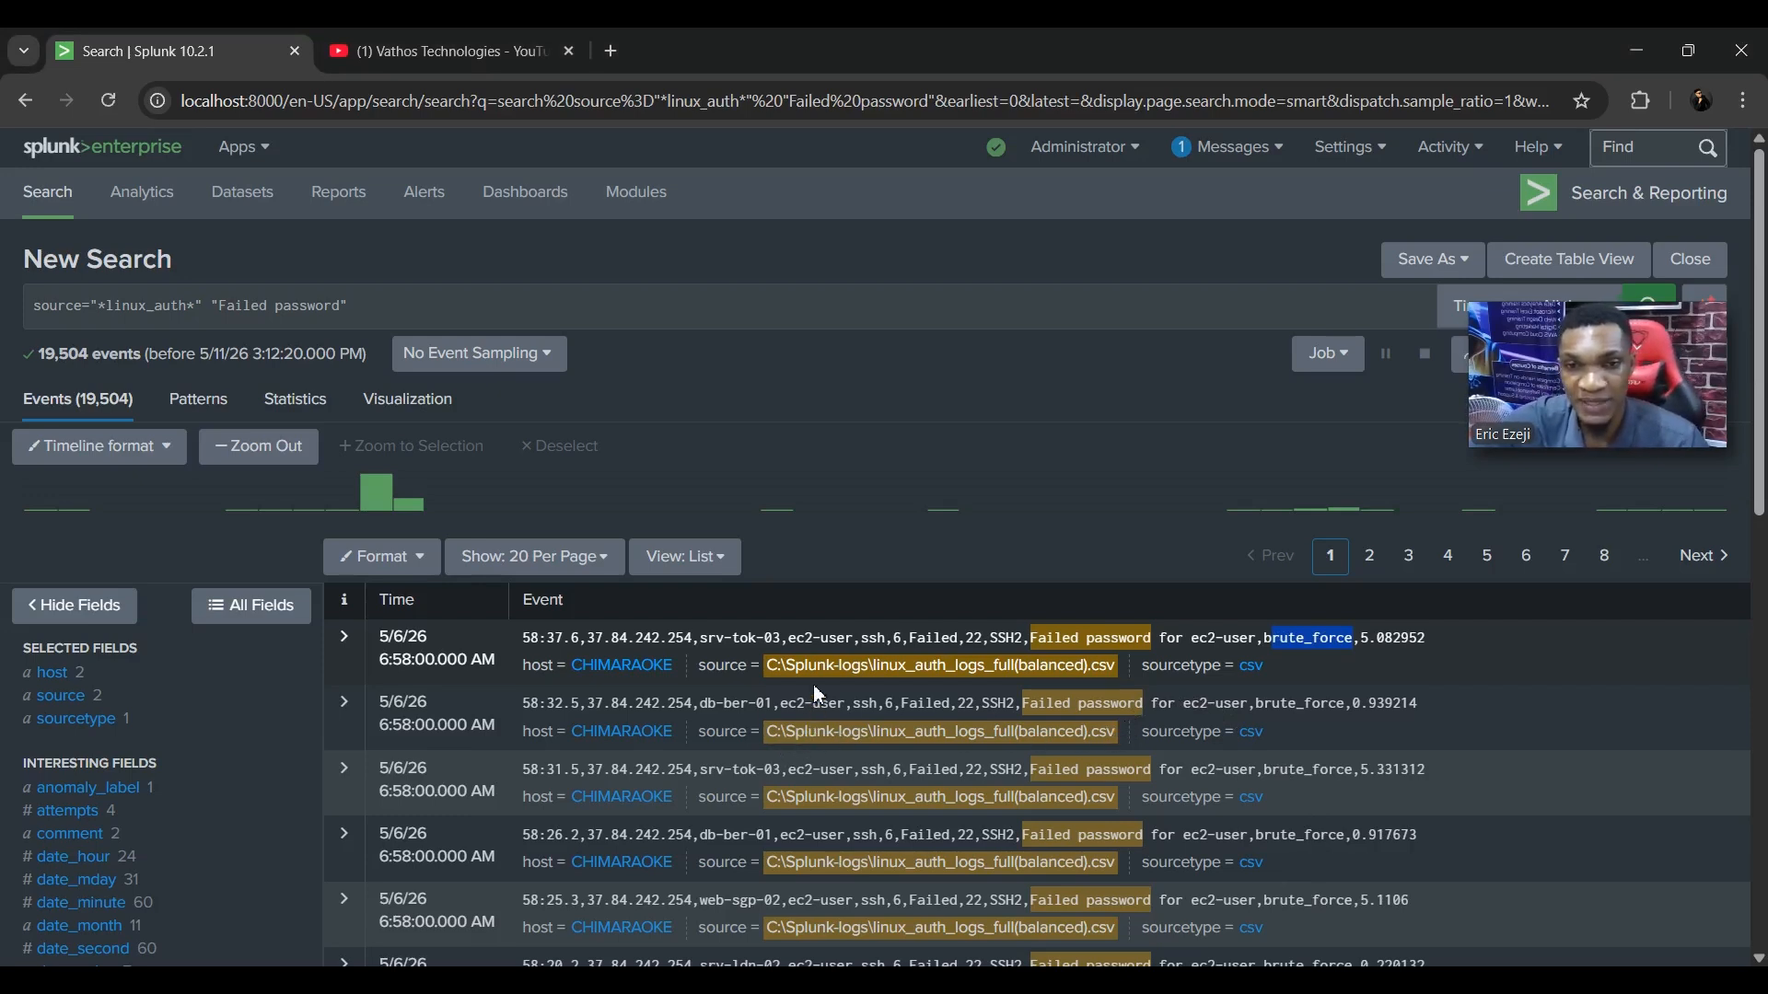
pyautogui.click(342, 317)
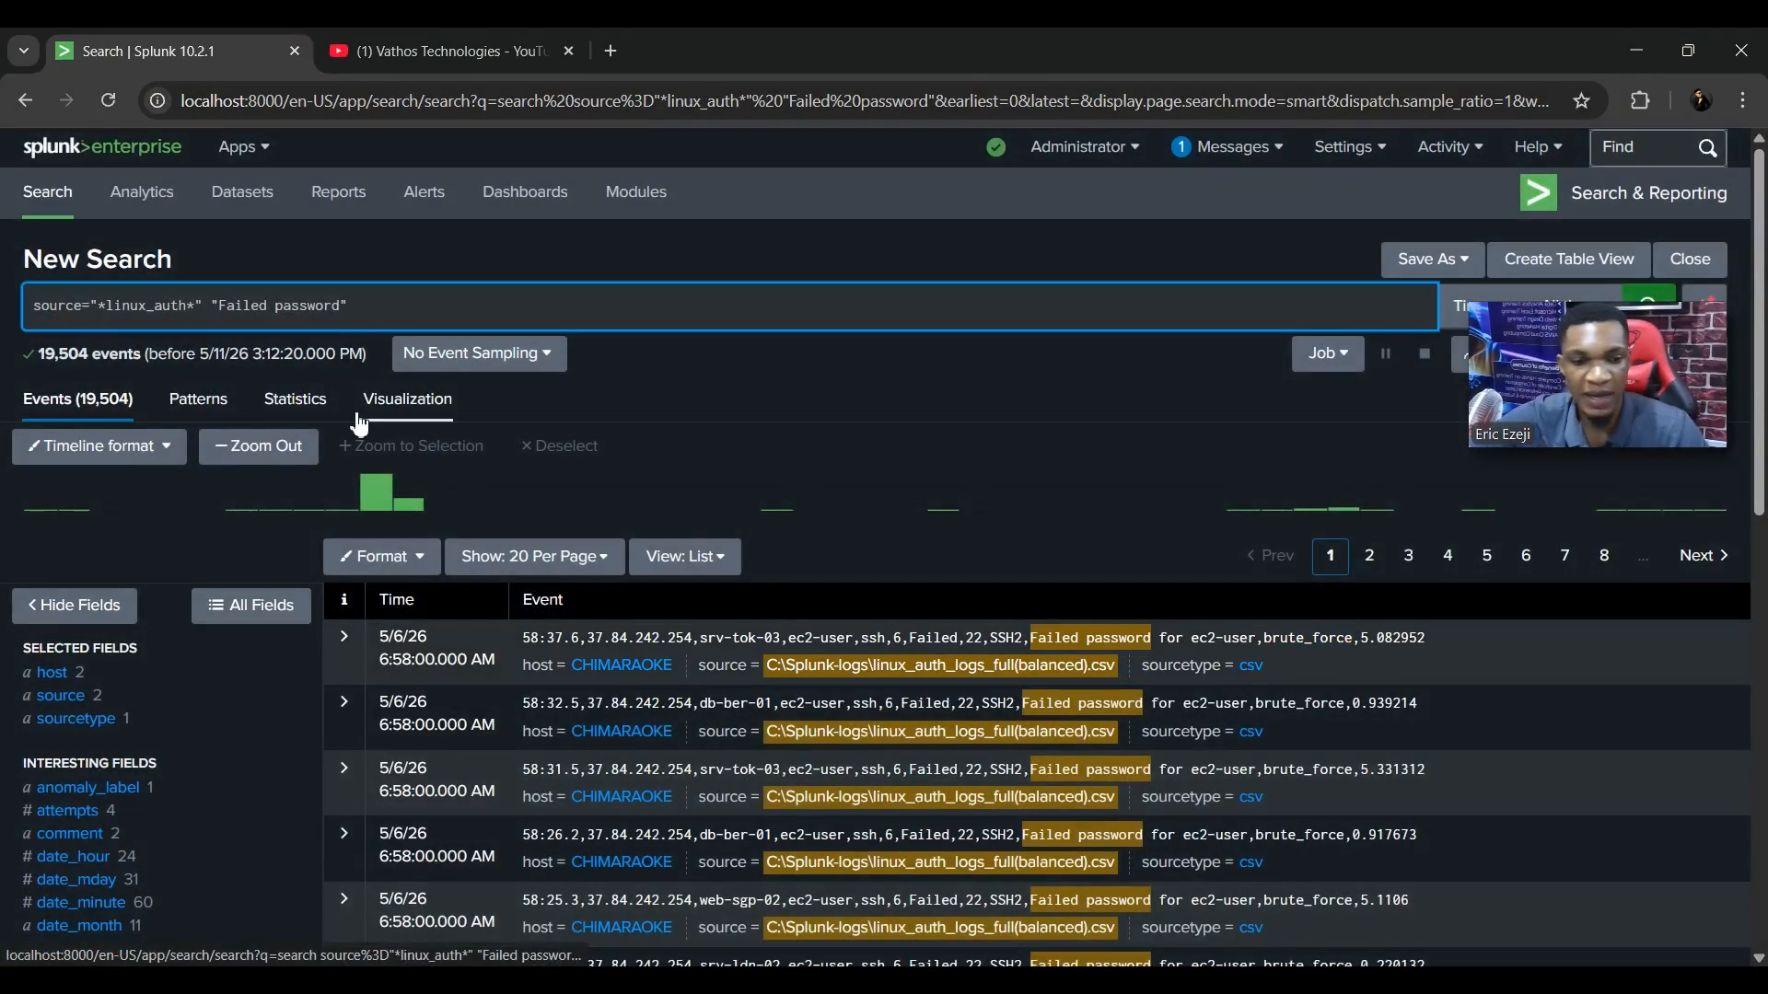
pyautogui.press('BackSpace')
pyautogui.press('BackSpace')
pyautogui.press('BackSpace')
pyautogui.press('BackSpace')
pyautogui.press('BackSpace')
pyautogui.press('BackSpace')
pyautogui.press('BackSpace')
pyautogui.press('BackSpace')
pyautogui.press('BackSpace')
pyautogui.press('BackSpace')
pyautogui.press('BackSpace')
pyautogui.press('BackSpace')
pyautogui.press('BackSpace')
pyautogui.press('BackSpace')
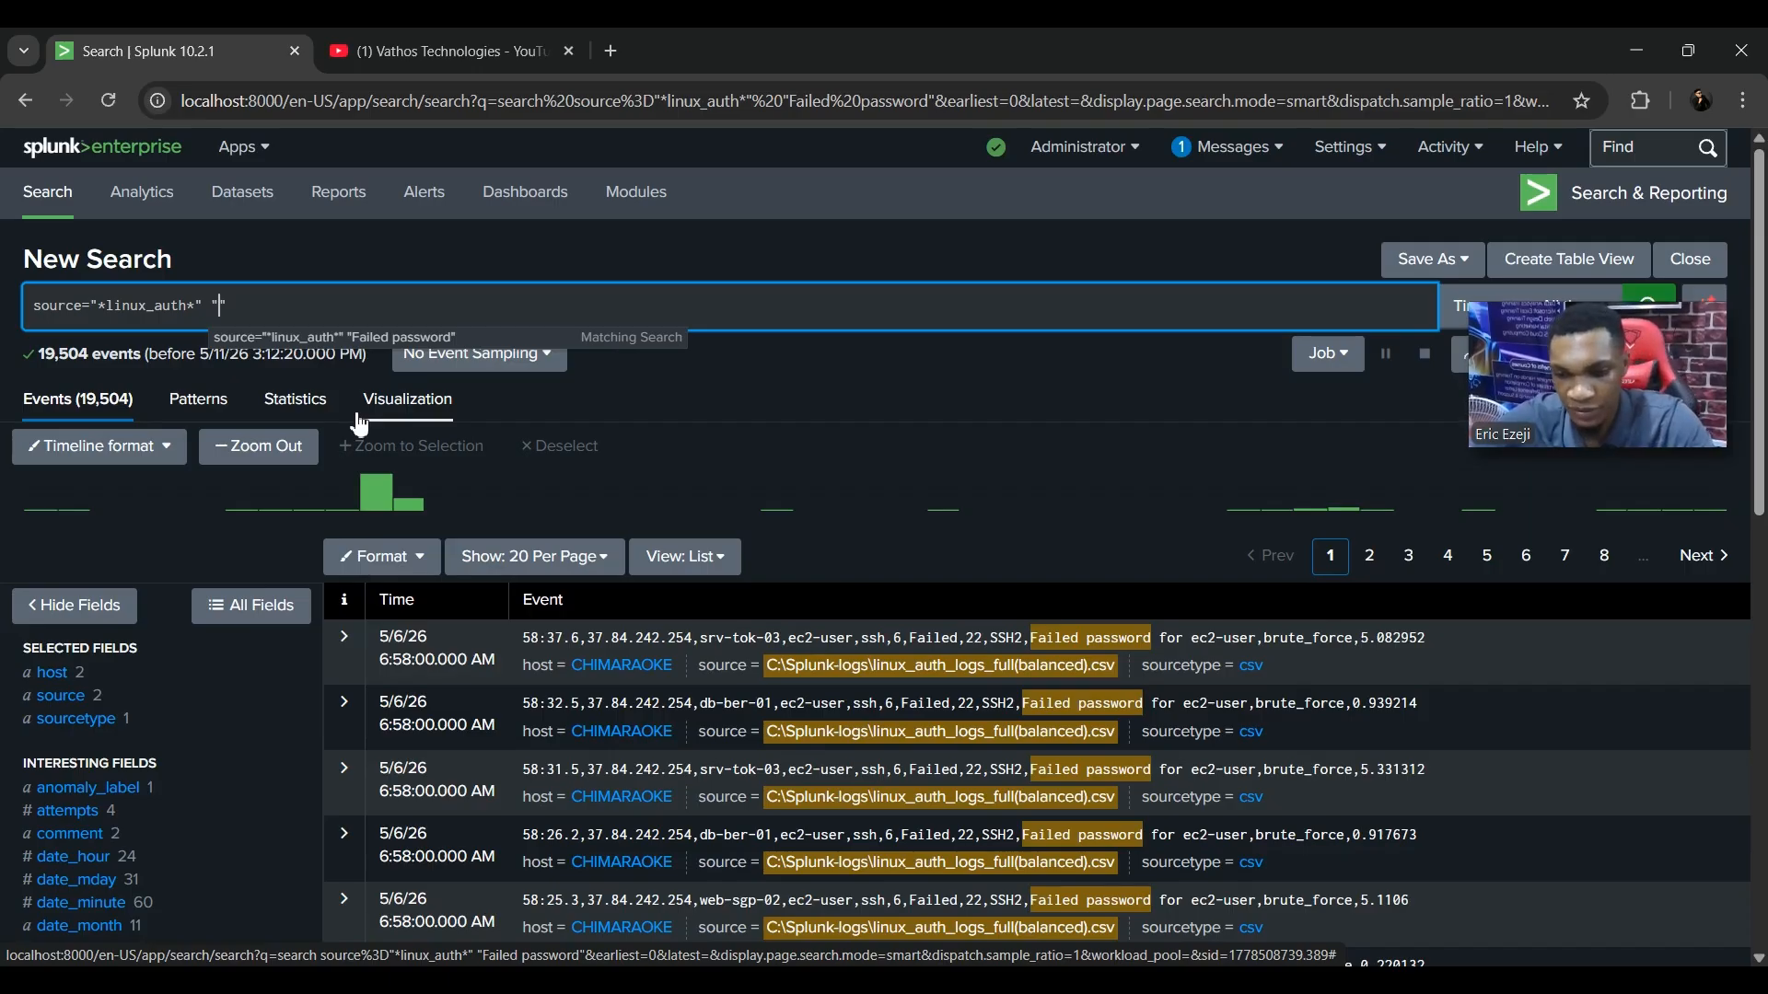
pyautogui.write('ostech')
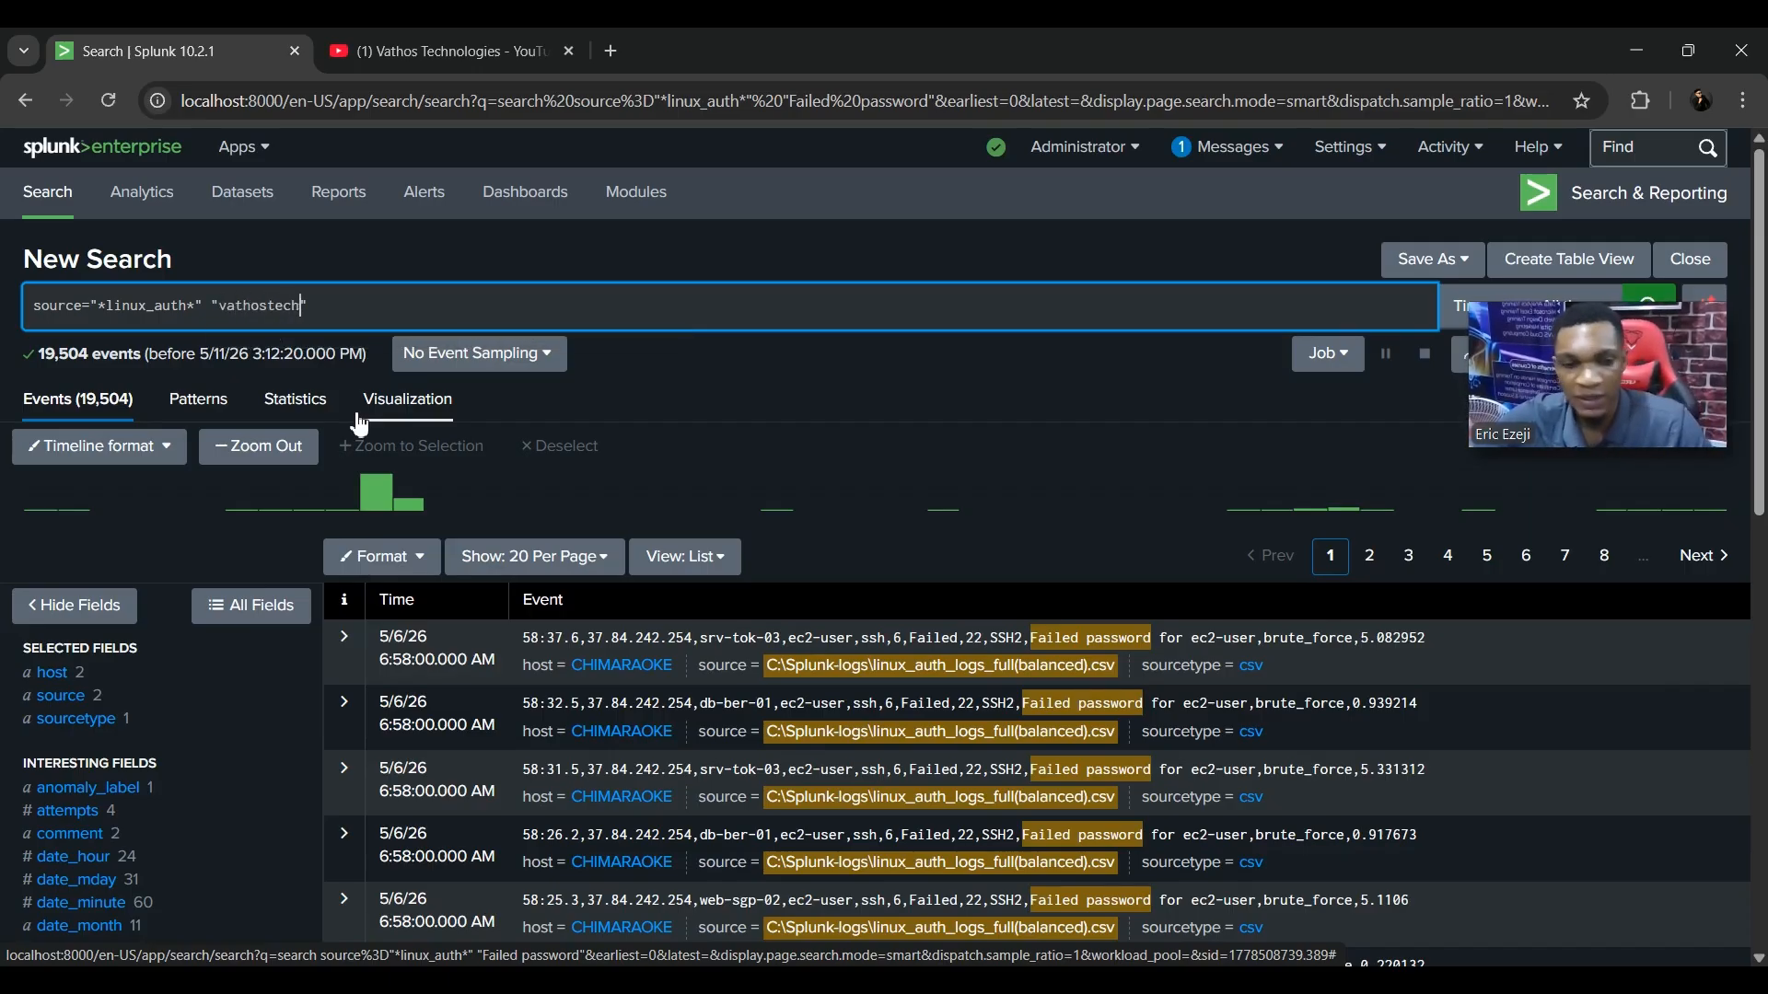
pyautogui.press('Return')
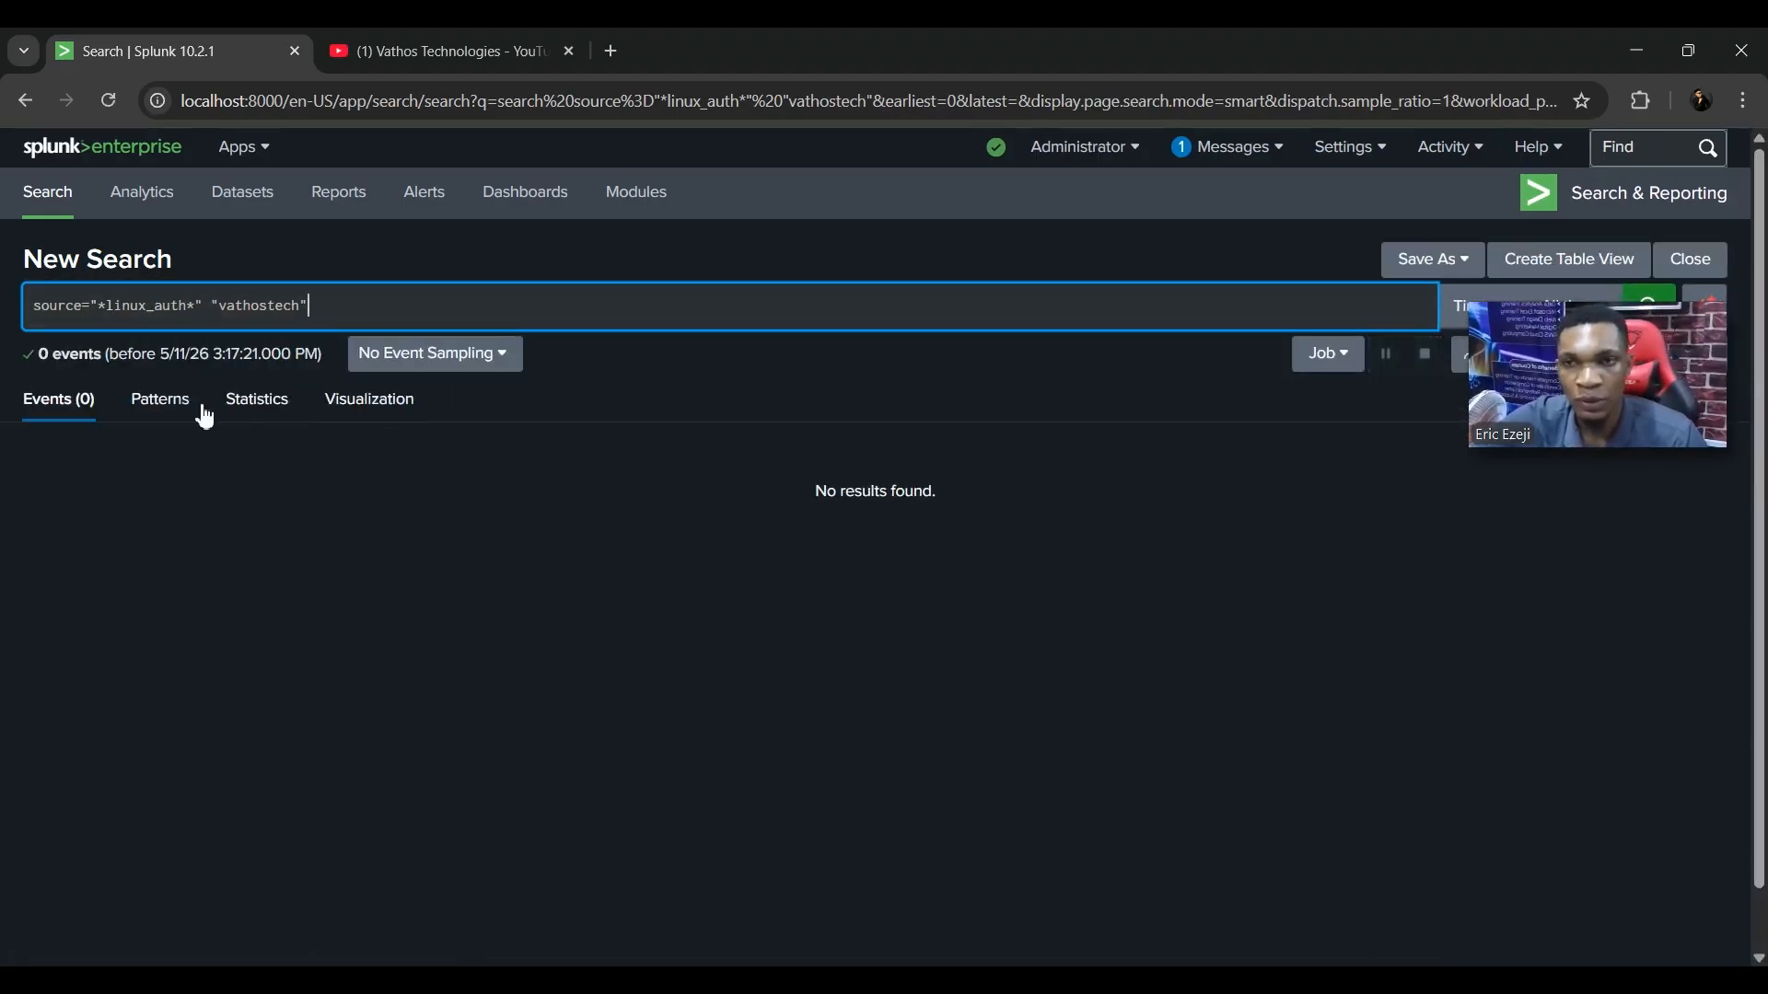
# - Reload the search page and rerun the "vathostech" search
pyautogui.click(107, 100)
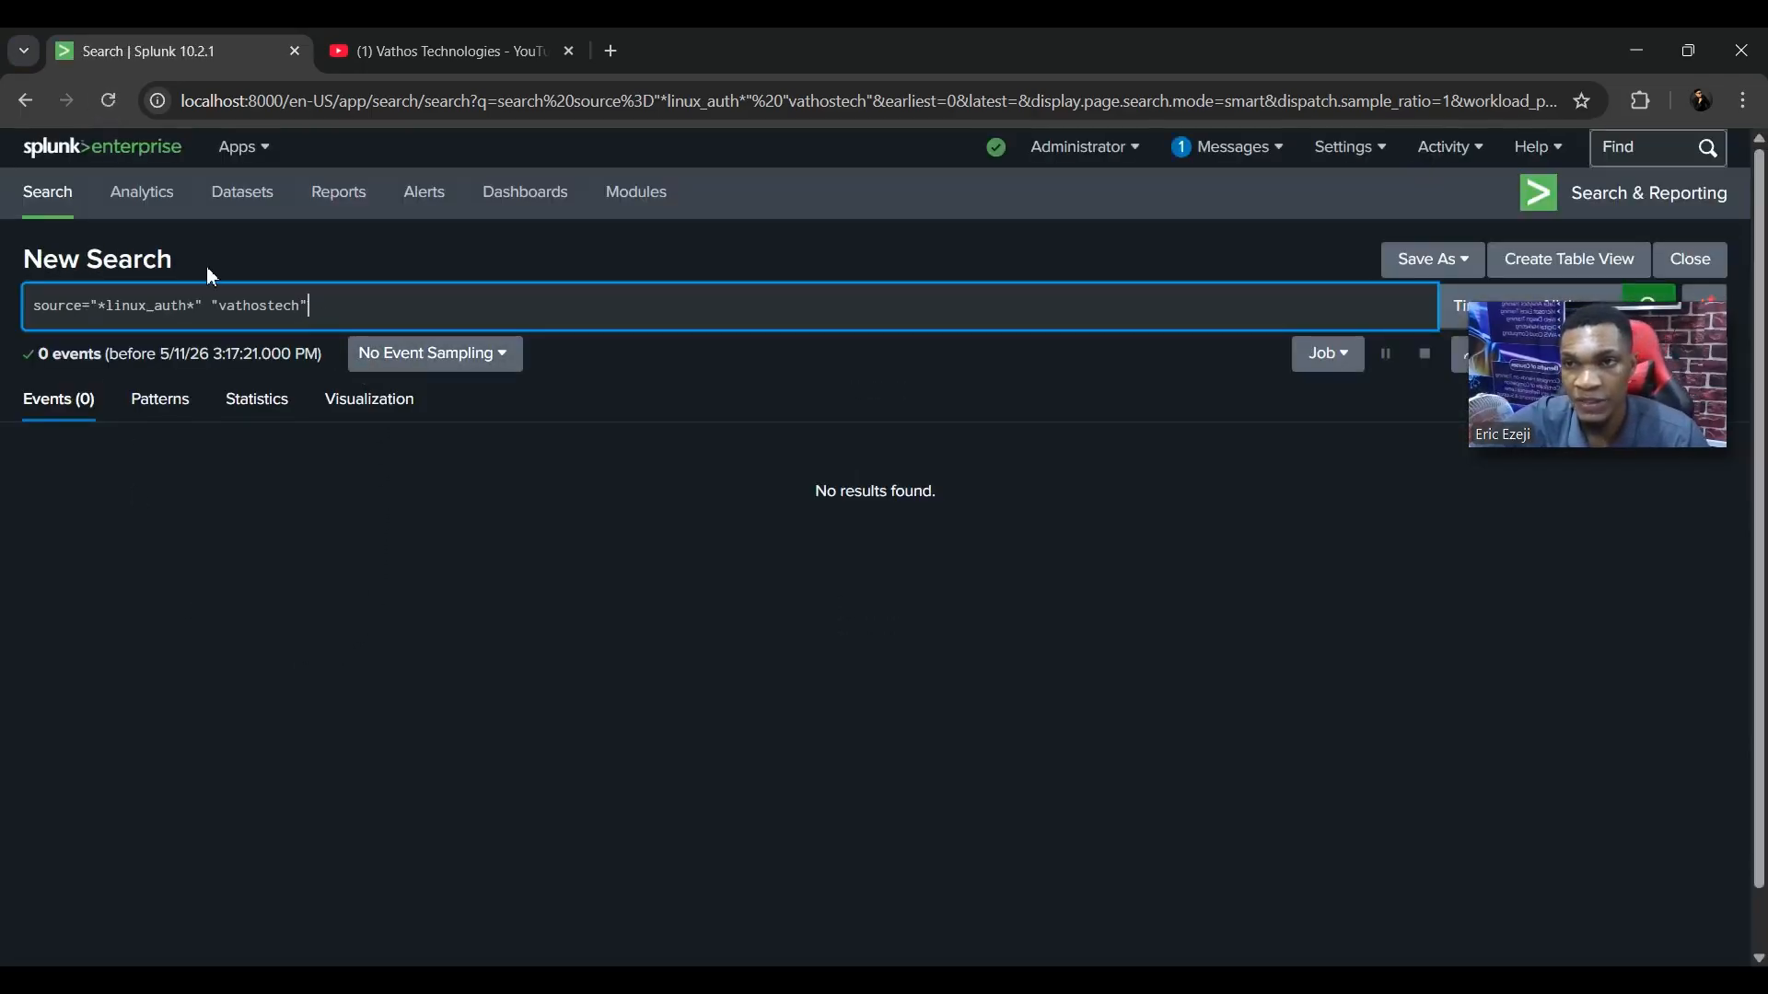
pyautogui.click(111, 101)
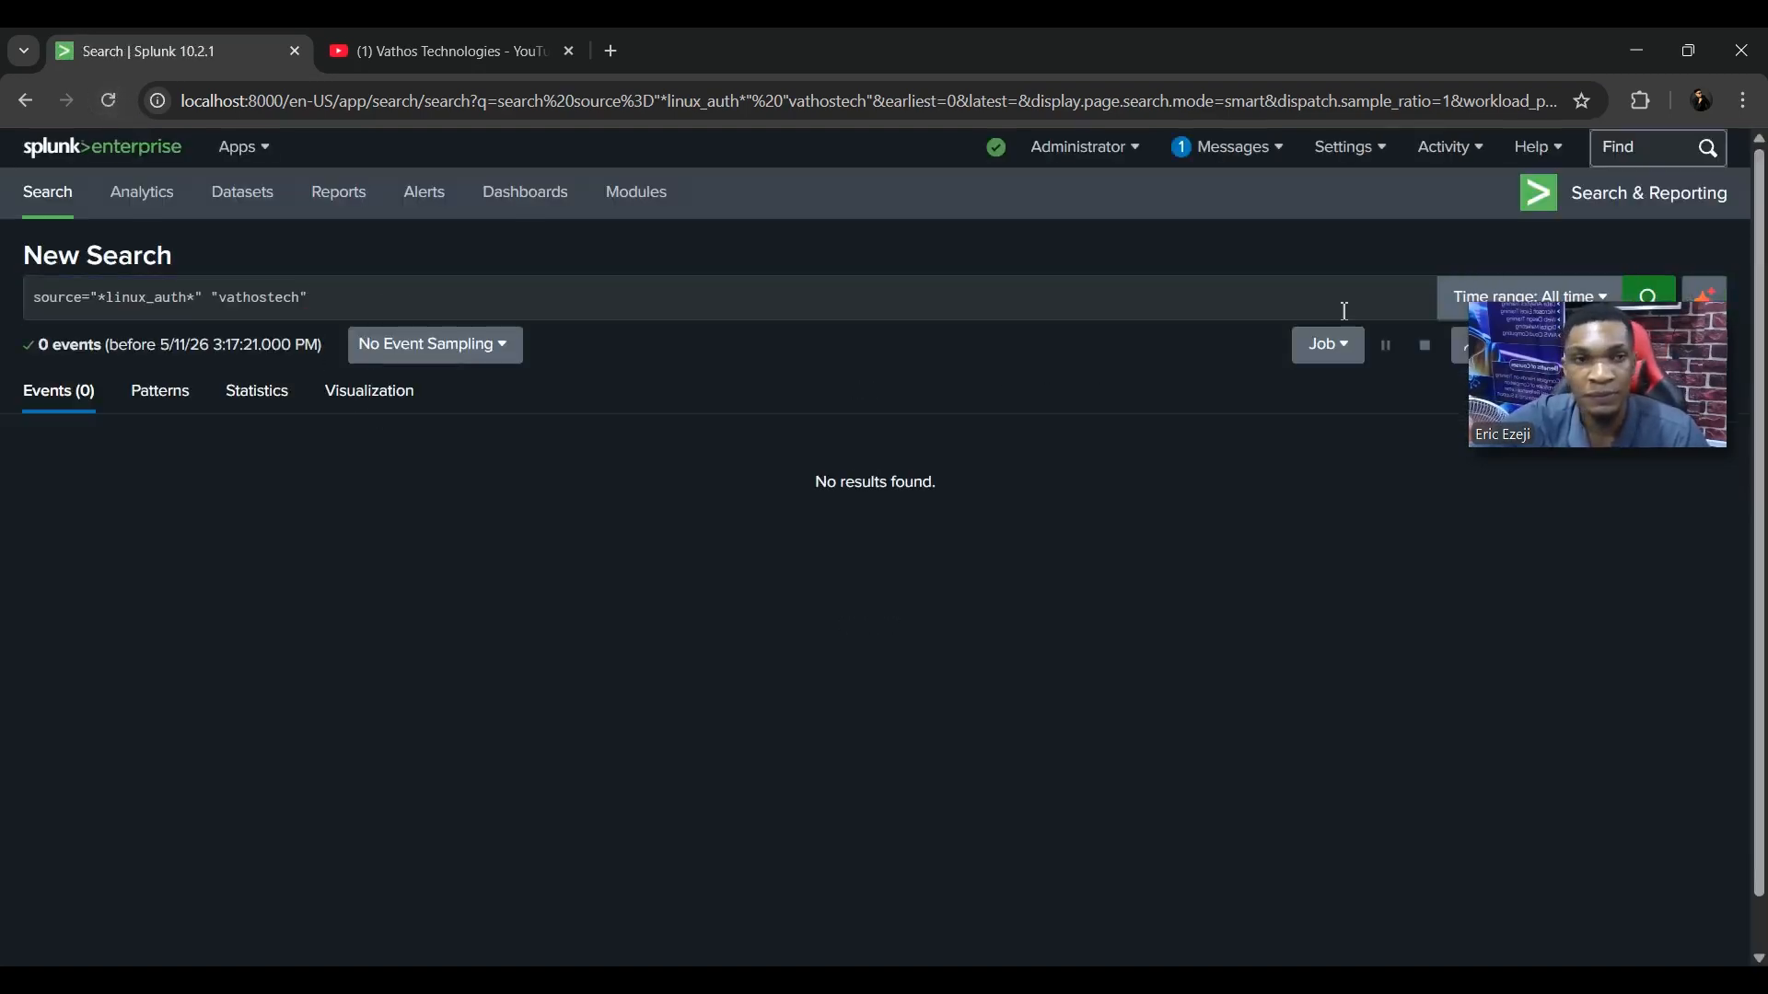
pyautogui.press('Return')
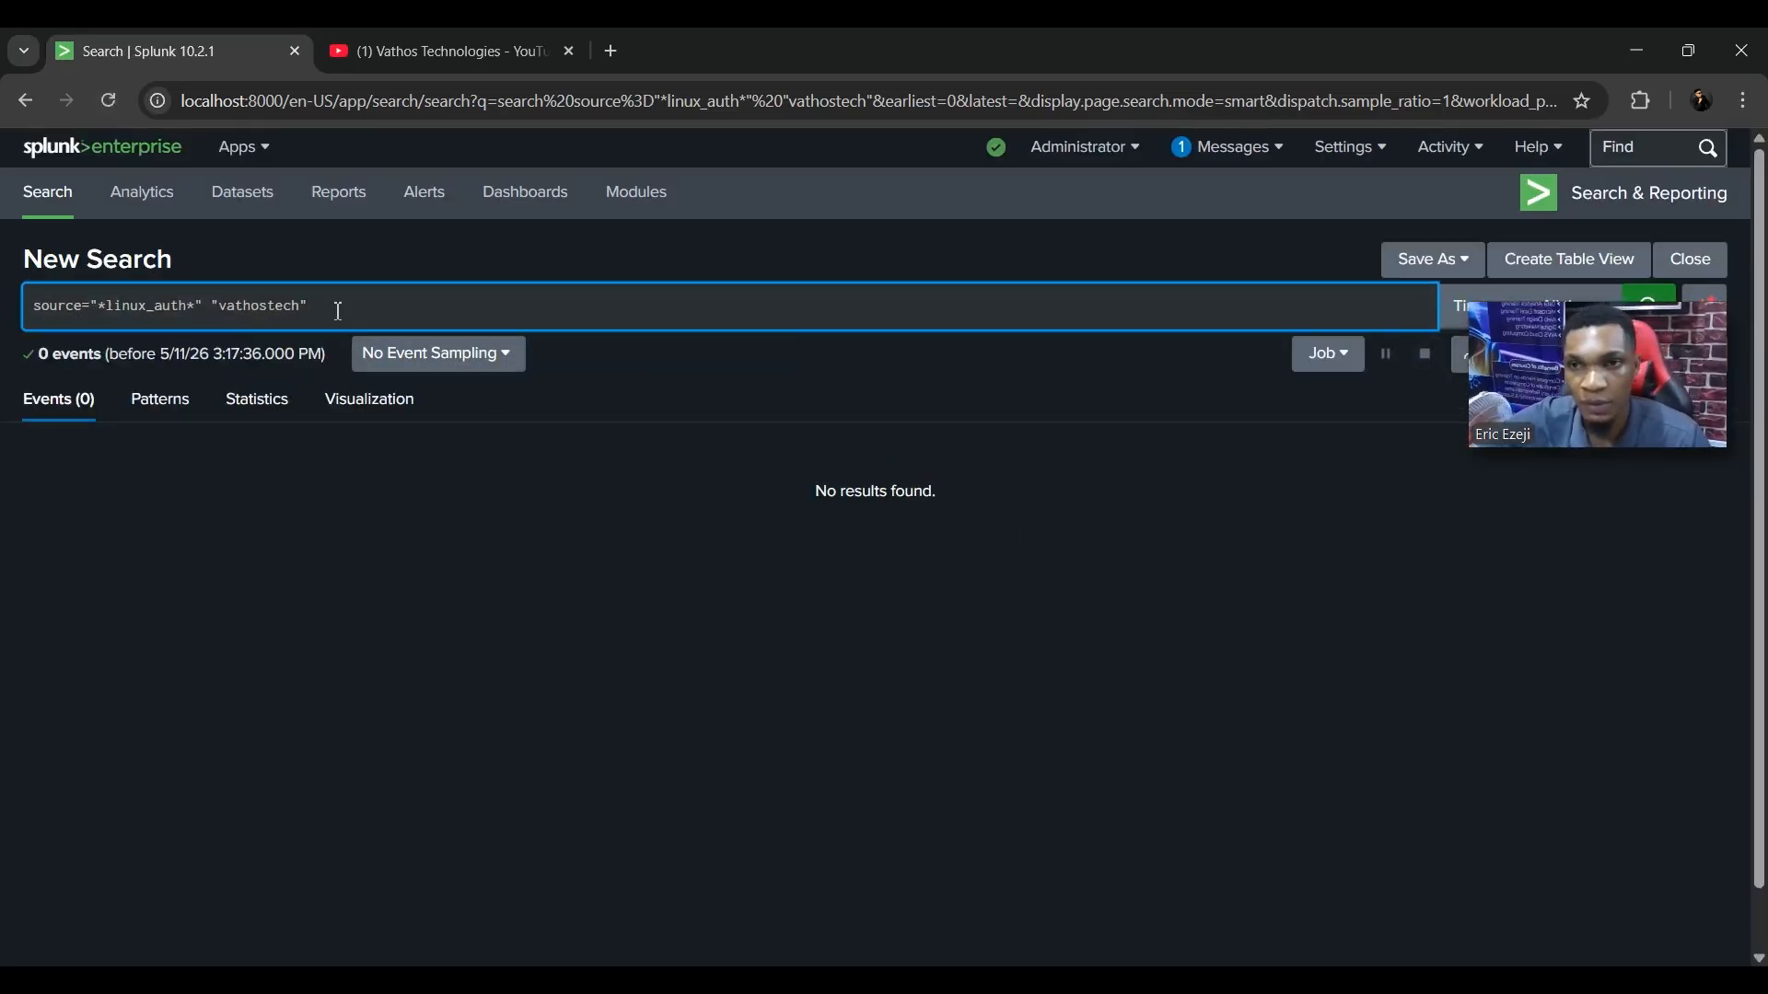
pyautogui.press('Return')
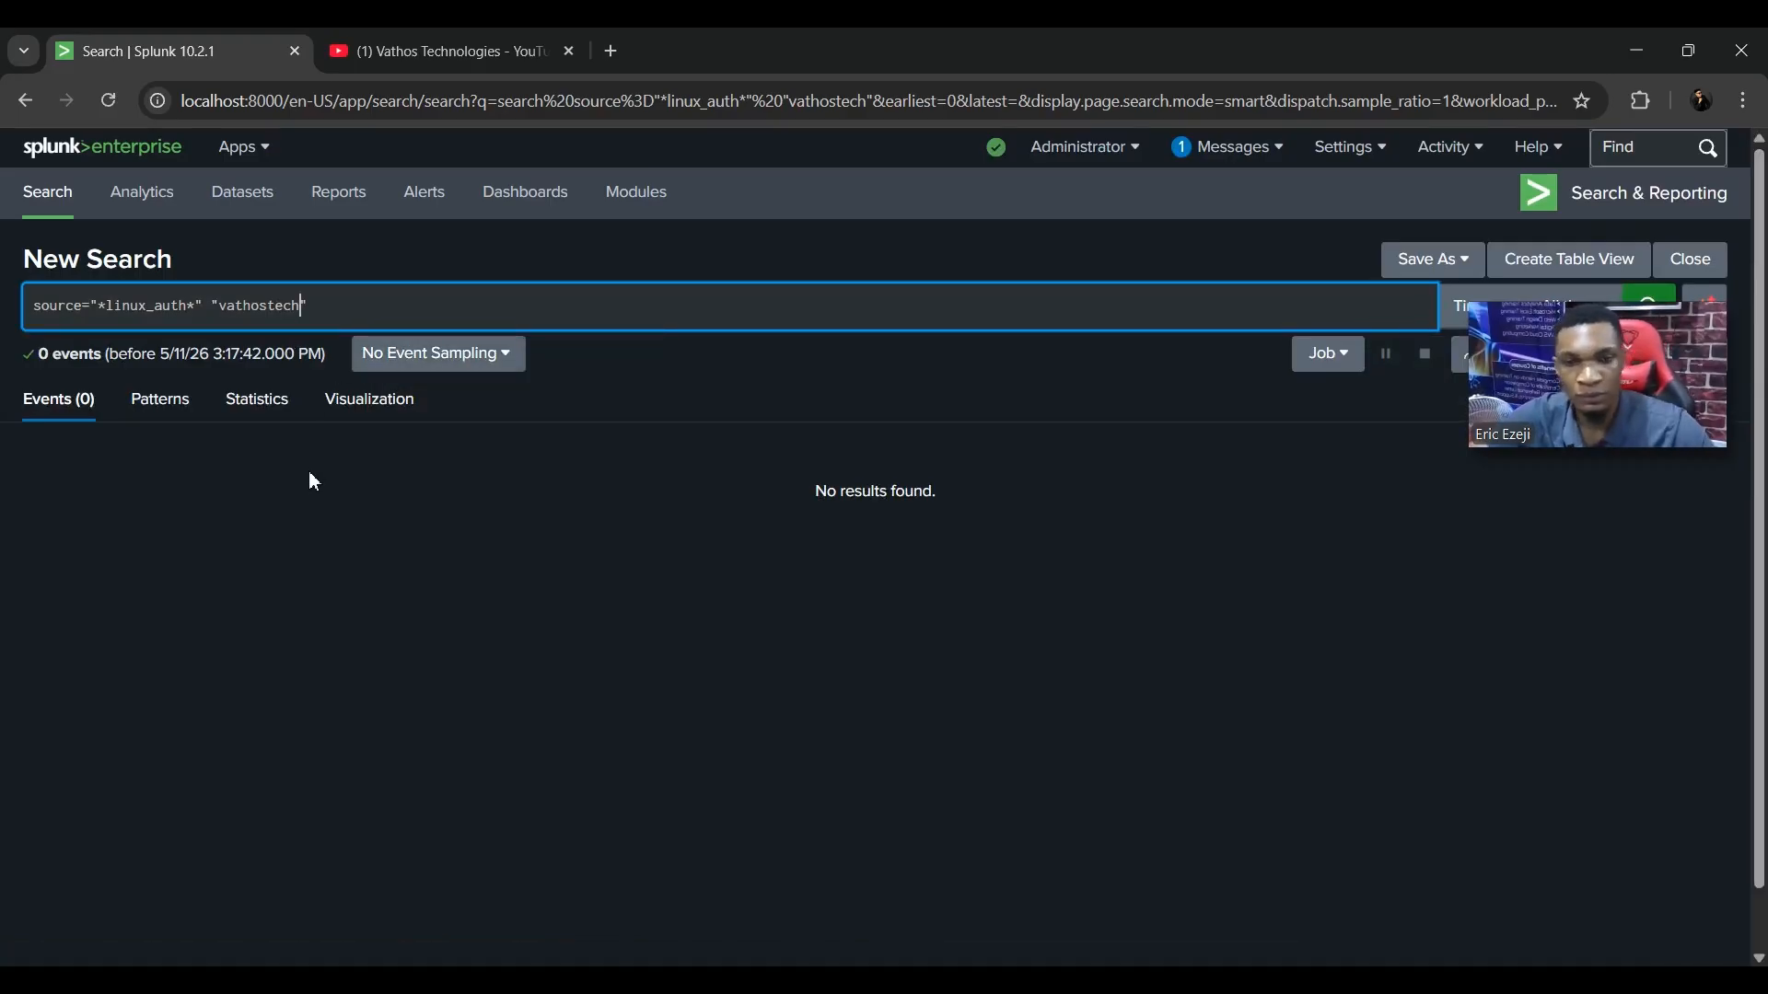
# - Replace the search term with "tcp" and run the search on source="*linux_auth*"
pyautogui.press('BackSpace')
pyautogui.press('BackSpace')
pyautogui.press('BackSpace')
pyautogui.press('BackSpace')
pyautogui.press('BackSpace')
pyautogui.press('BackSpace')
pyautogui.press('BackSpace')
pyautogui.press('BackSpace')
pyautogui.press('BackSpace')
pyautogui.press('BackSpace')
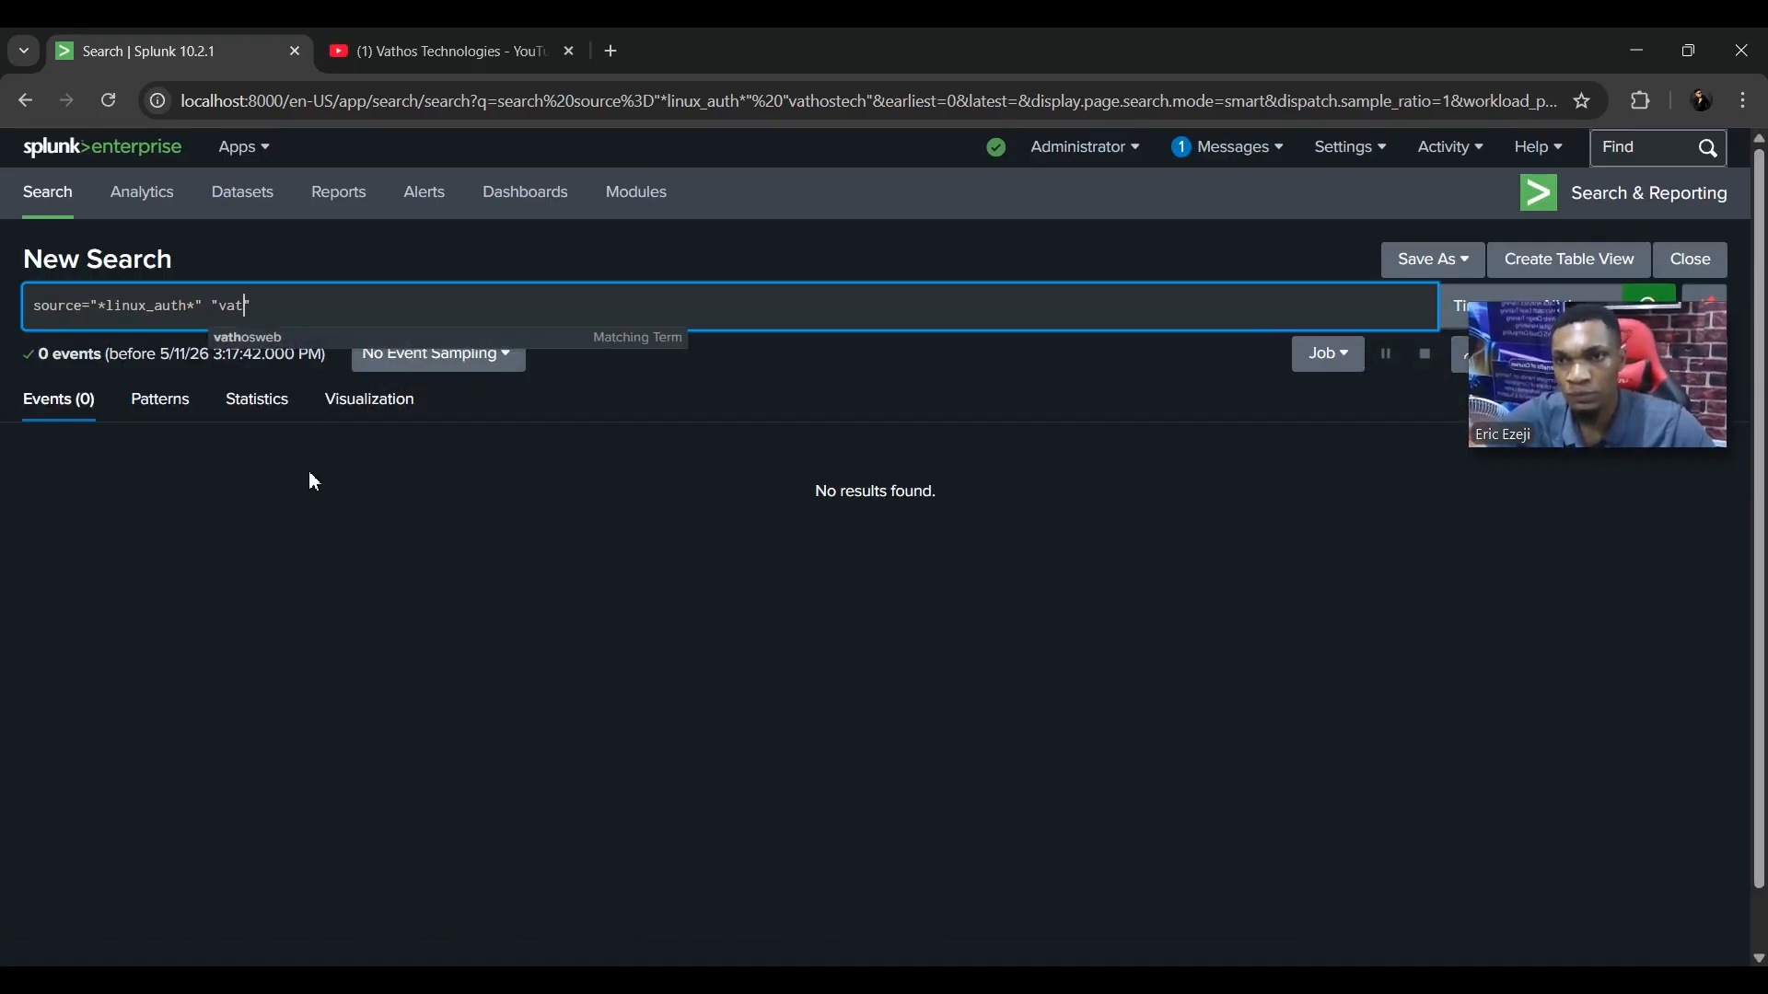
pyautogui.write('tcp')
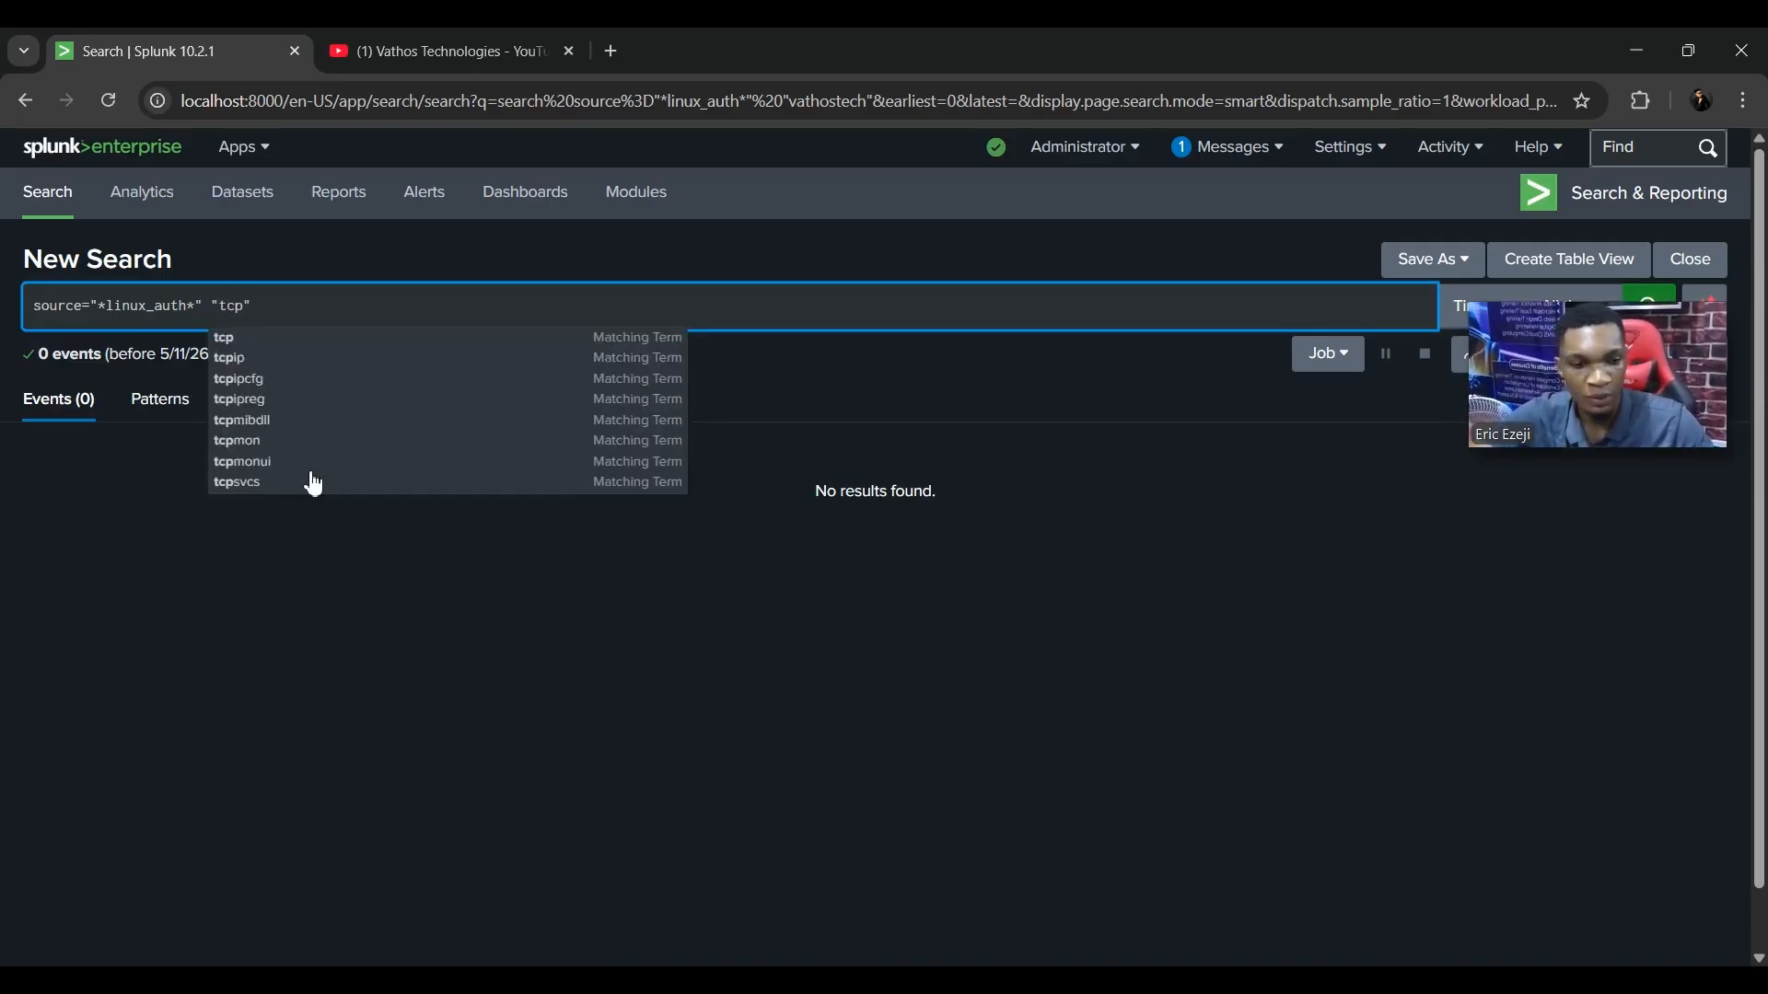
pyautogui.press('Return')
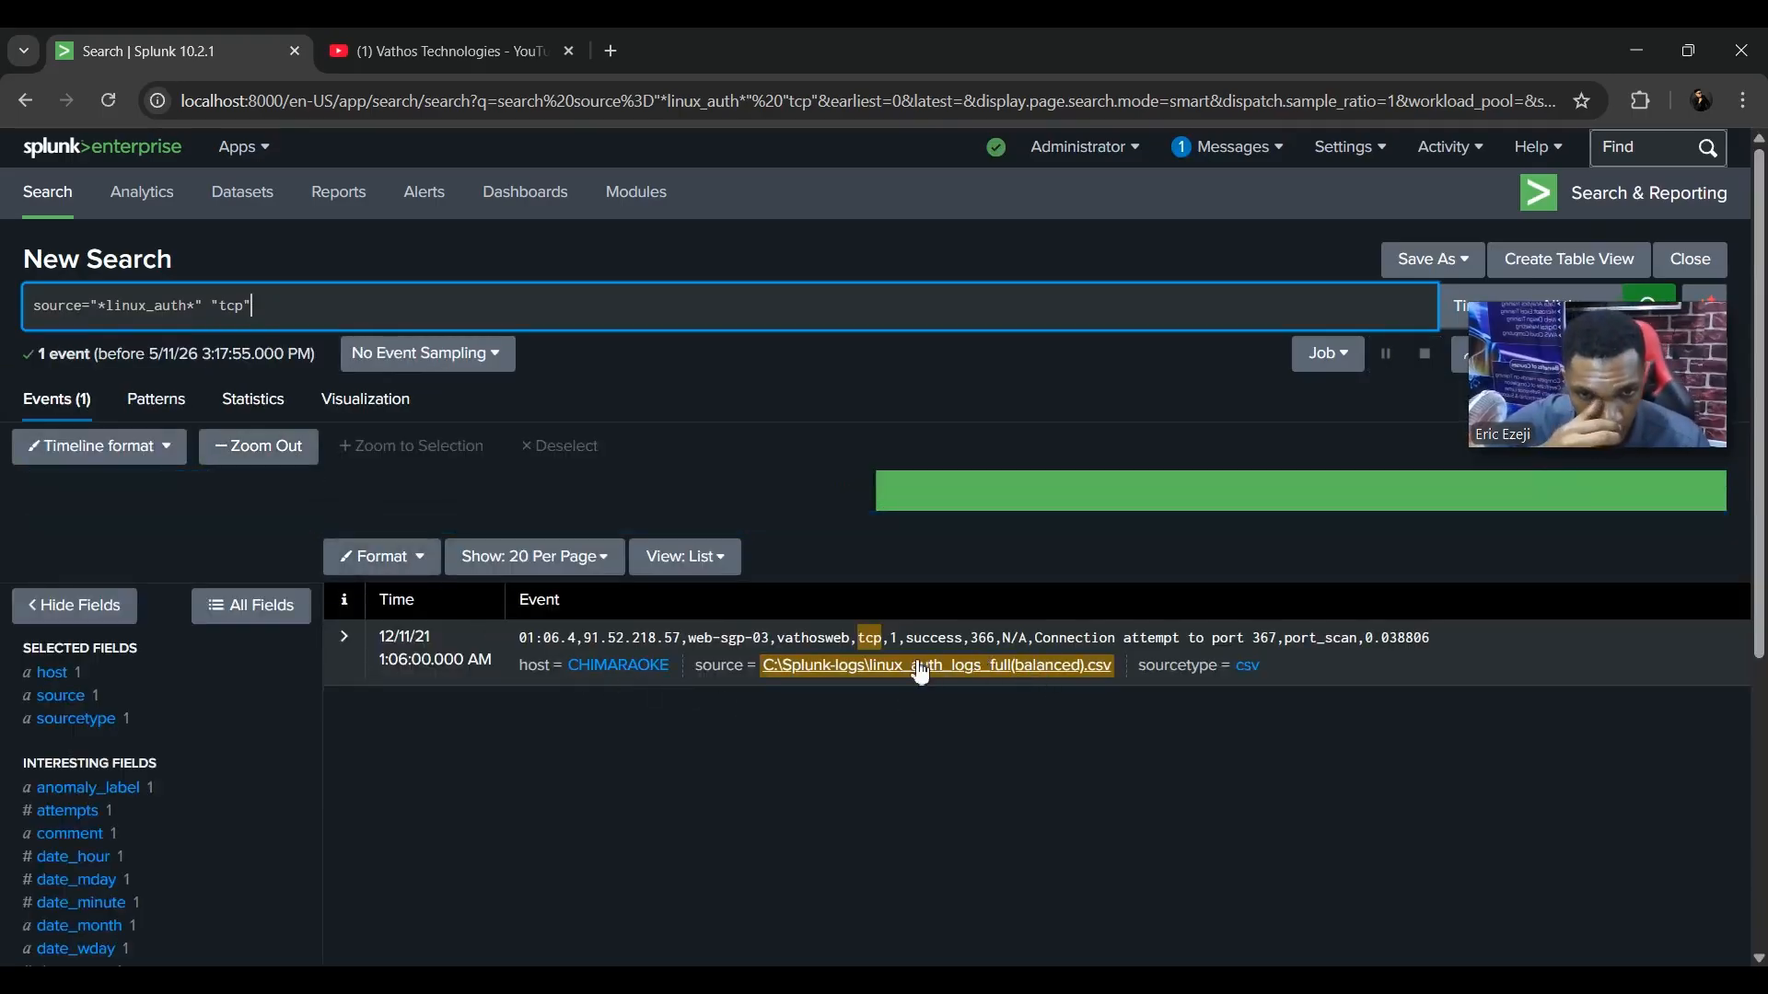
# - Inspect the vathosweb and tcp terms in the matching event without adding them to the search
pyautogui.click(822, 640)
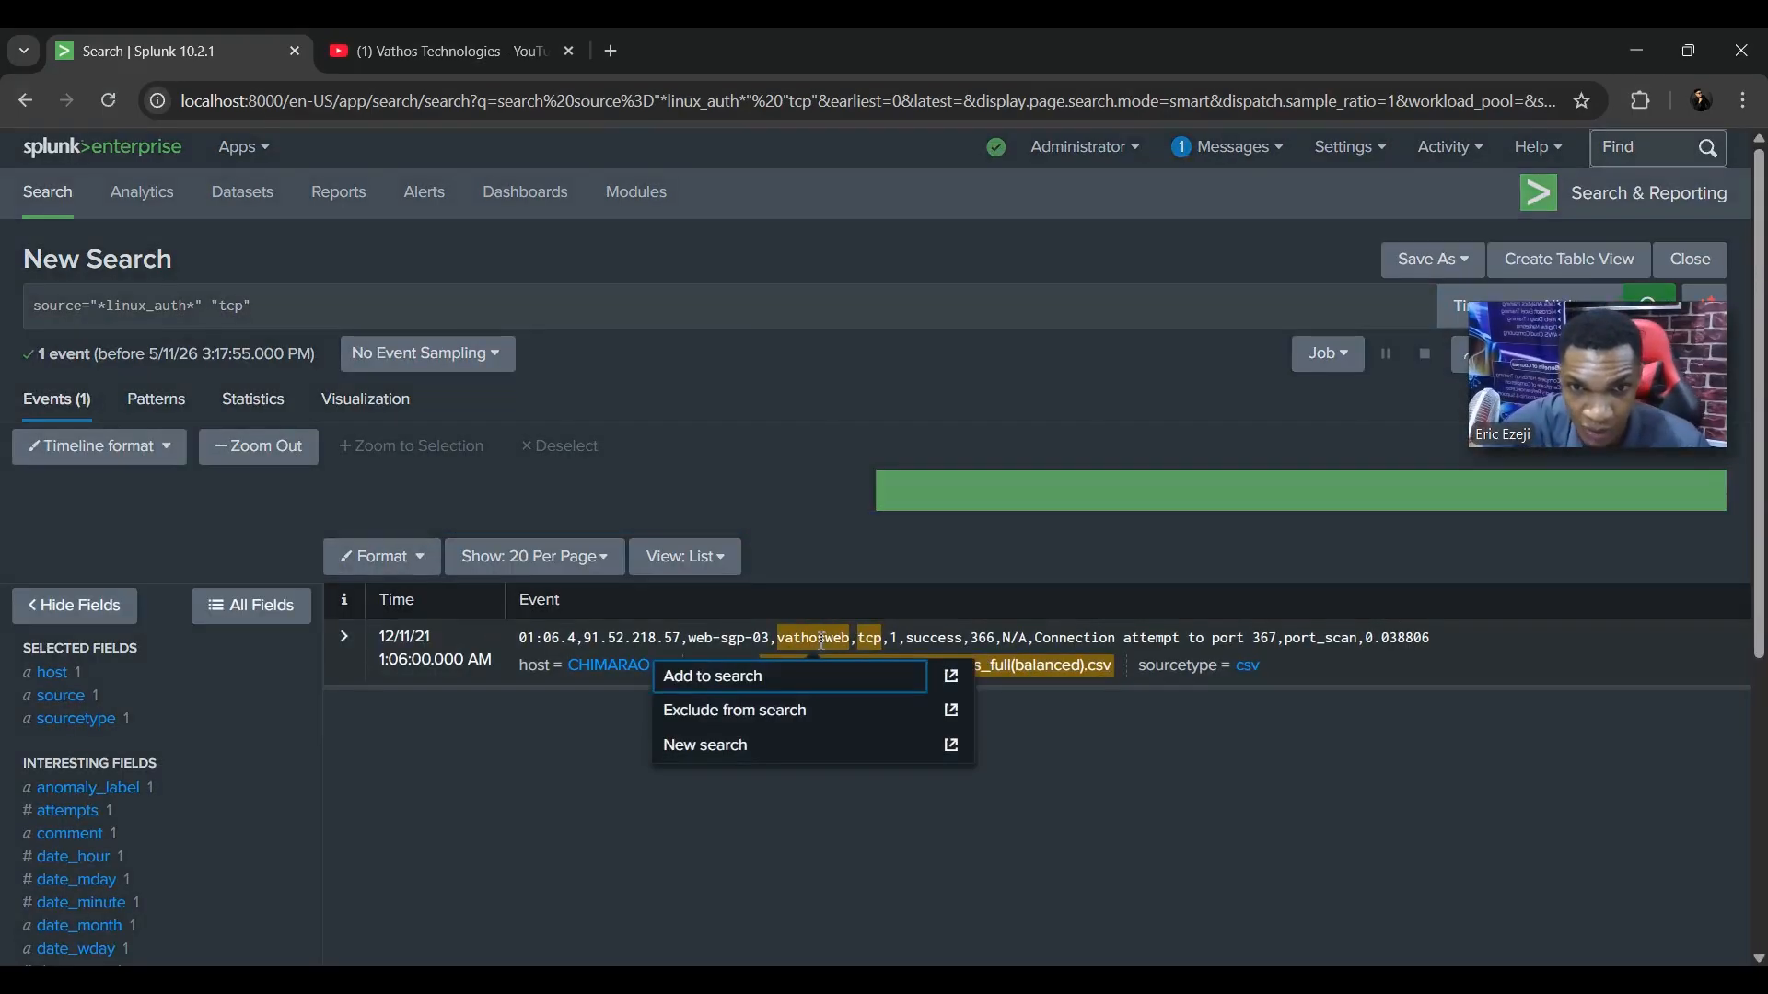
pyautogui.click(824, 871)
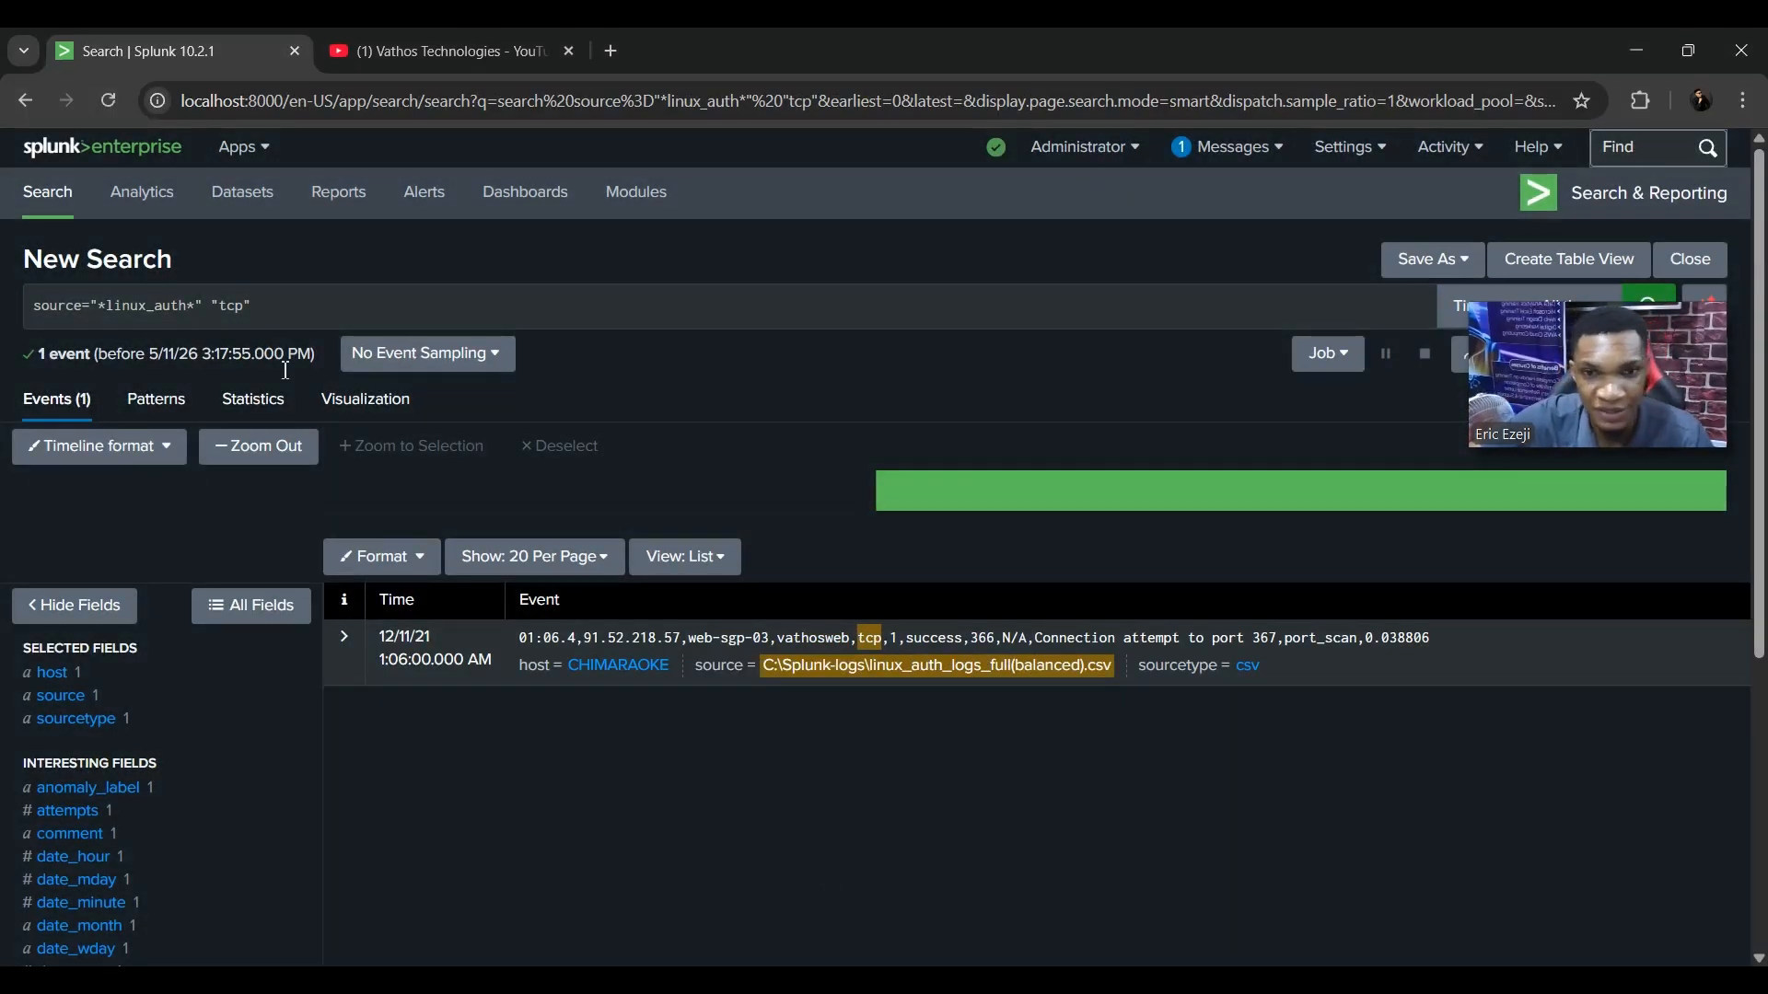
pyautogui.click(875, 643)
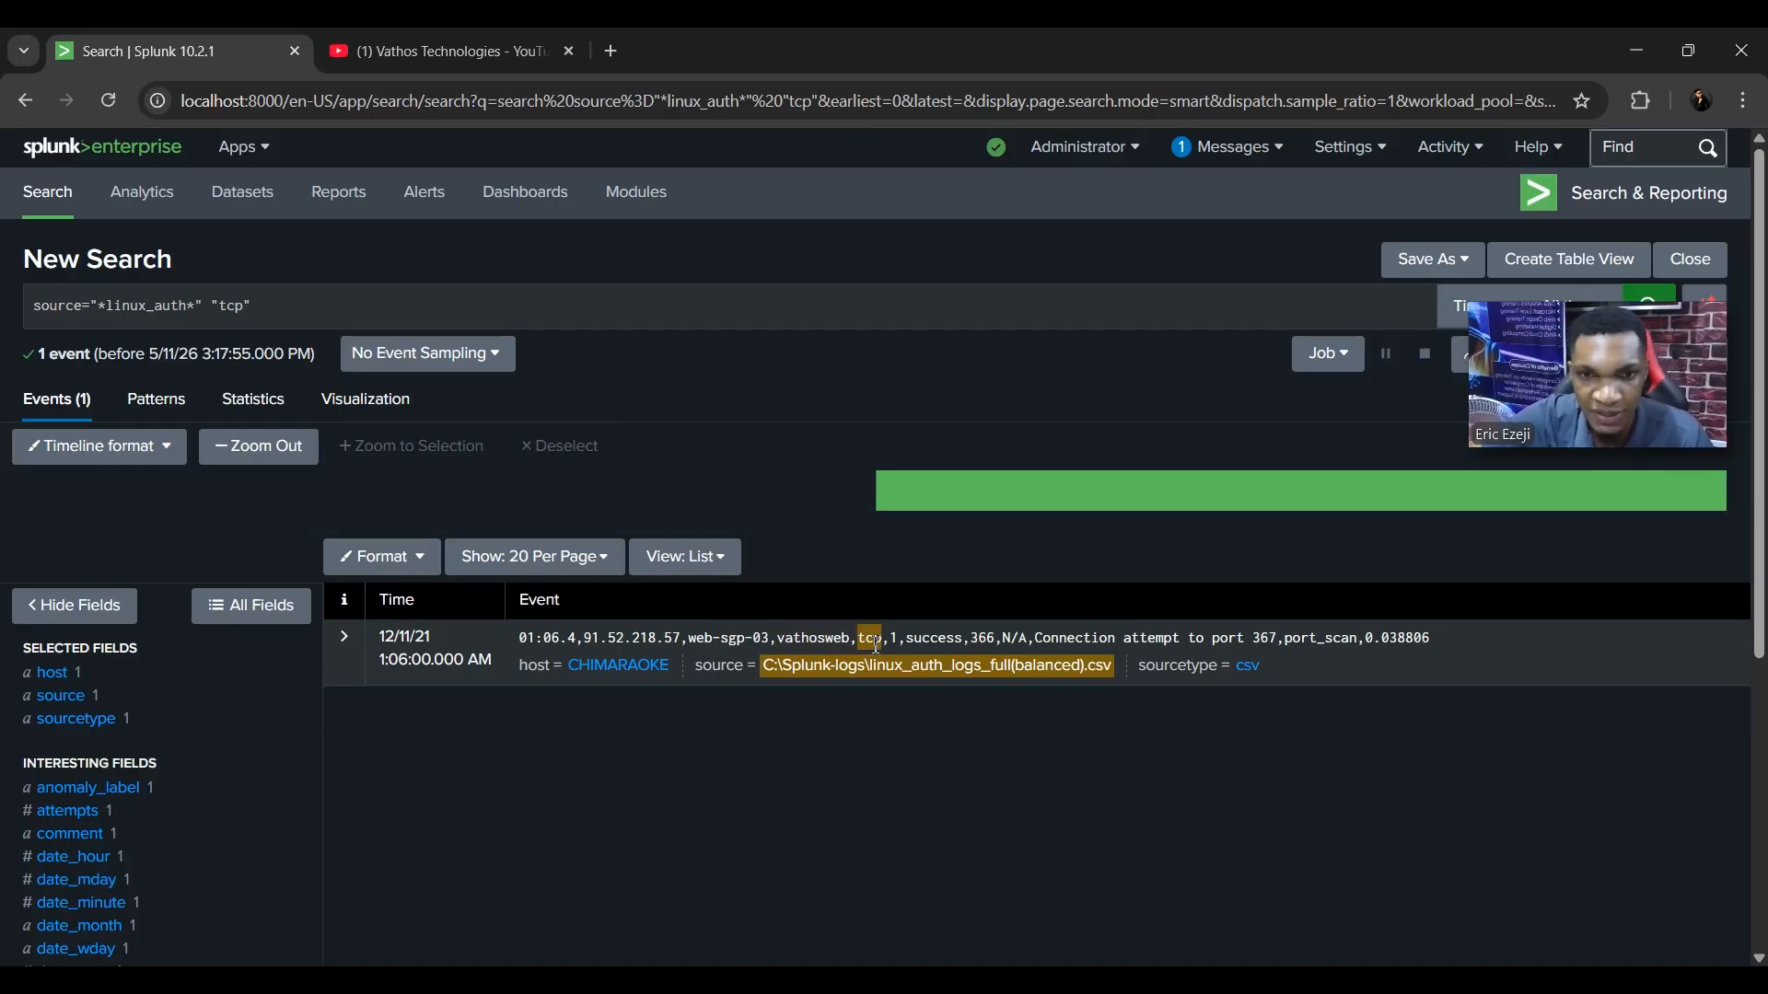
pyautogui.click(847, 789)
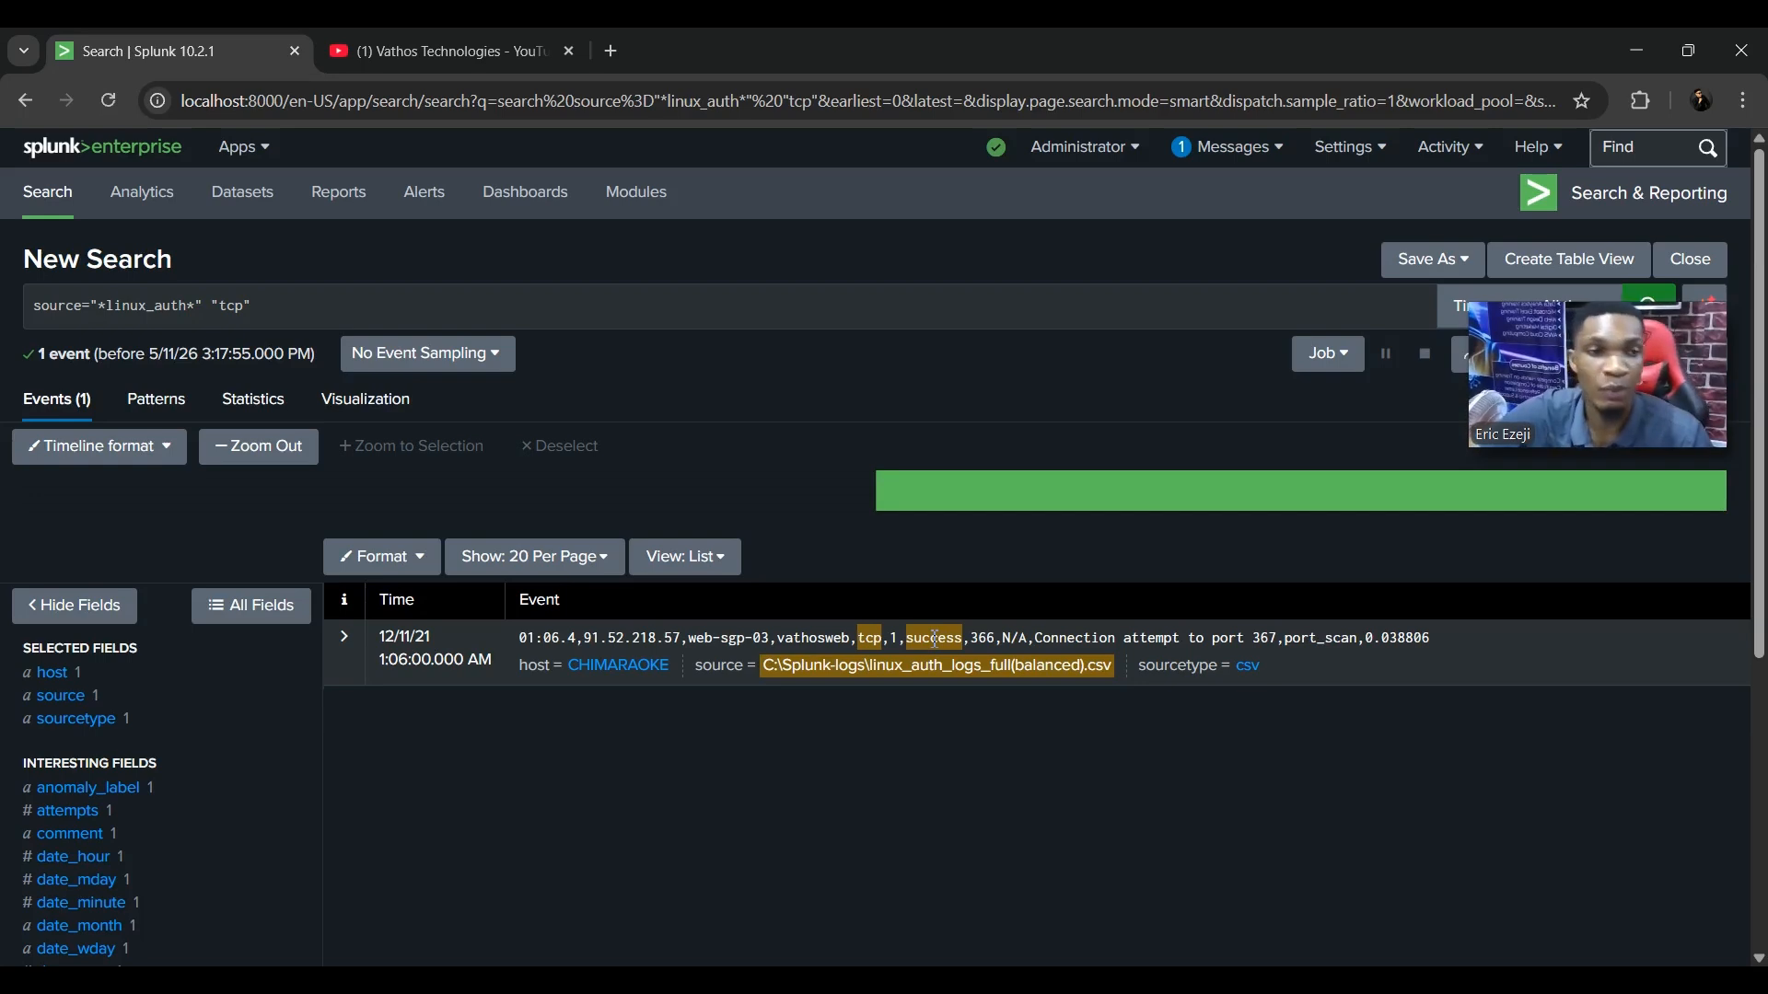
# - Change the search term to "vathosweb" and run the search on source="*linux_auth*"
pyautogui.click(466, 320)
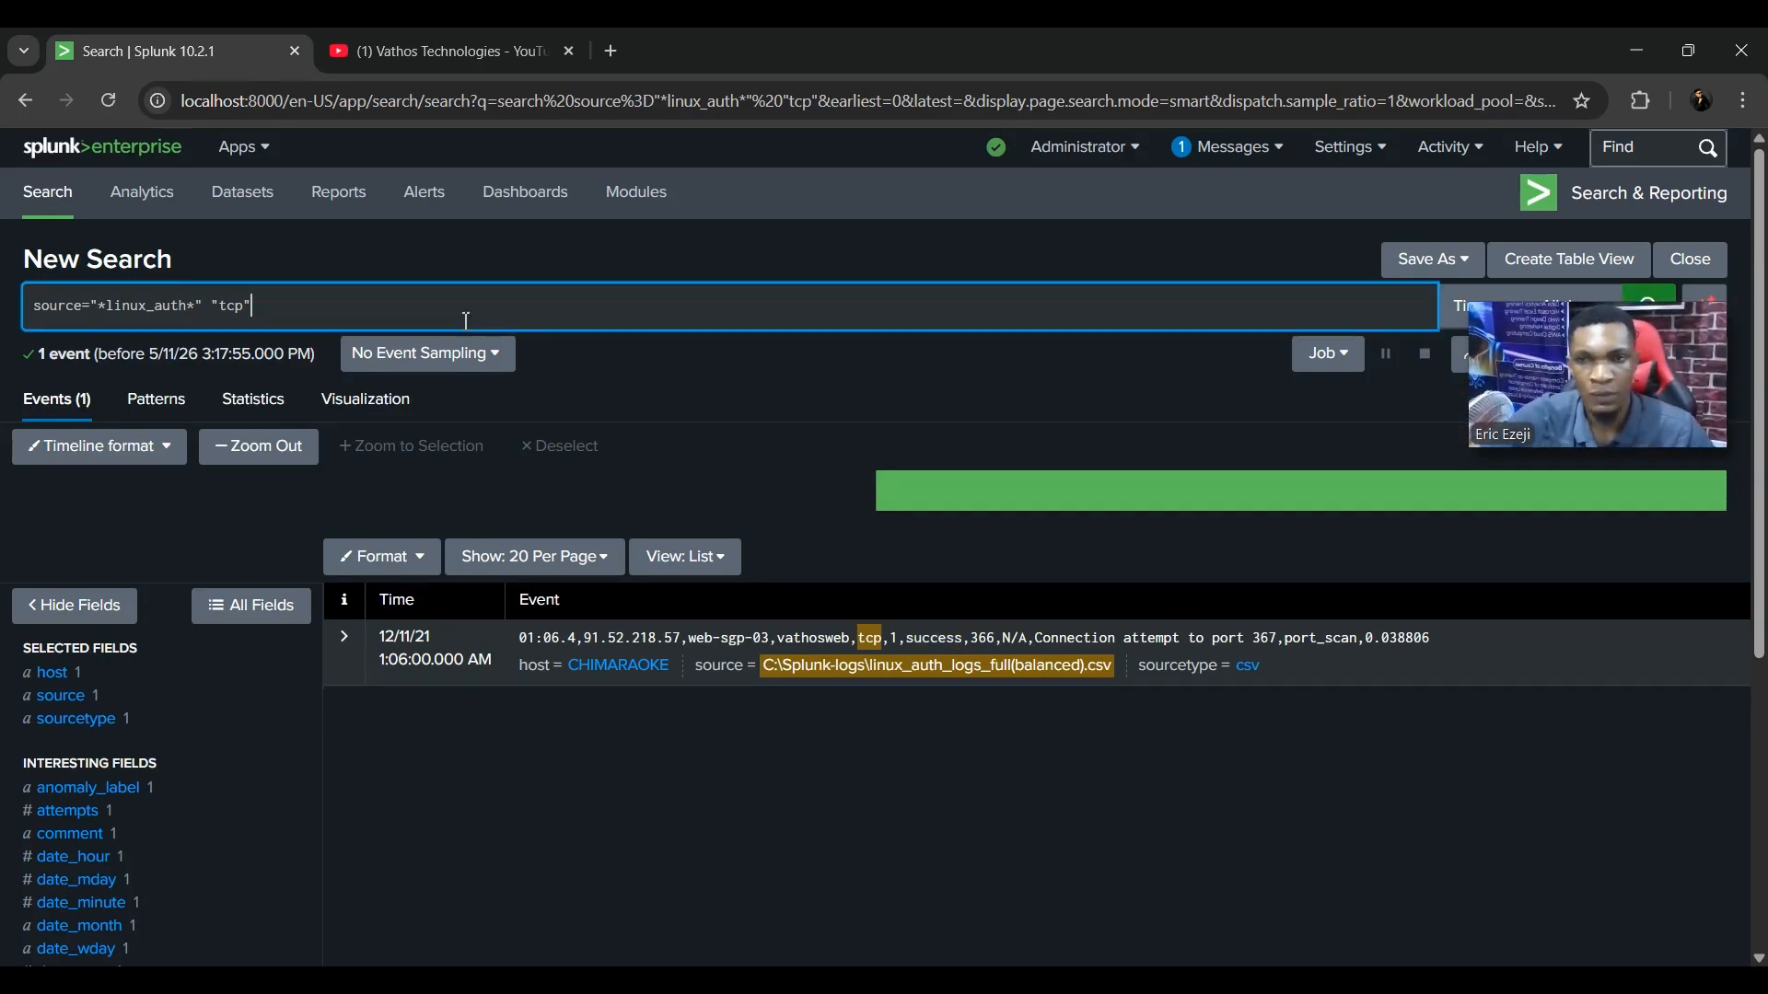
pyautogui.click(237, 308)
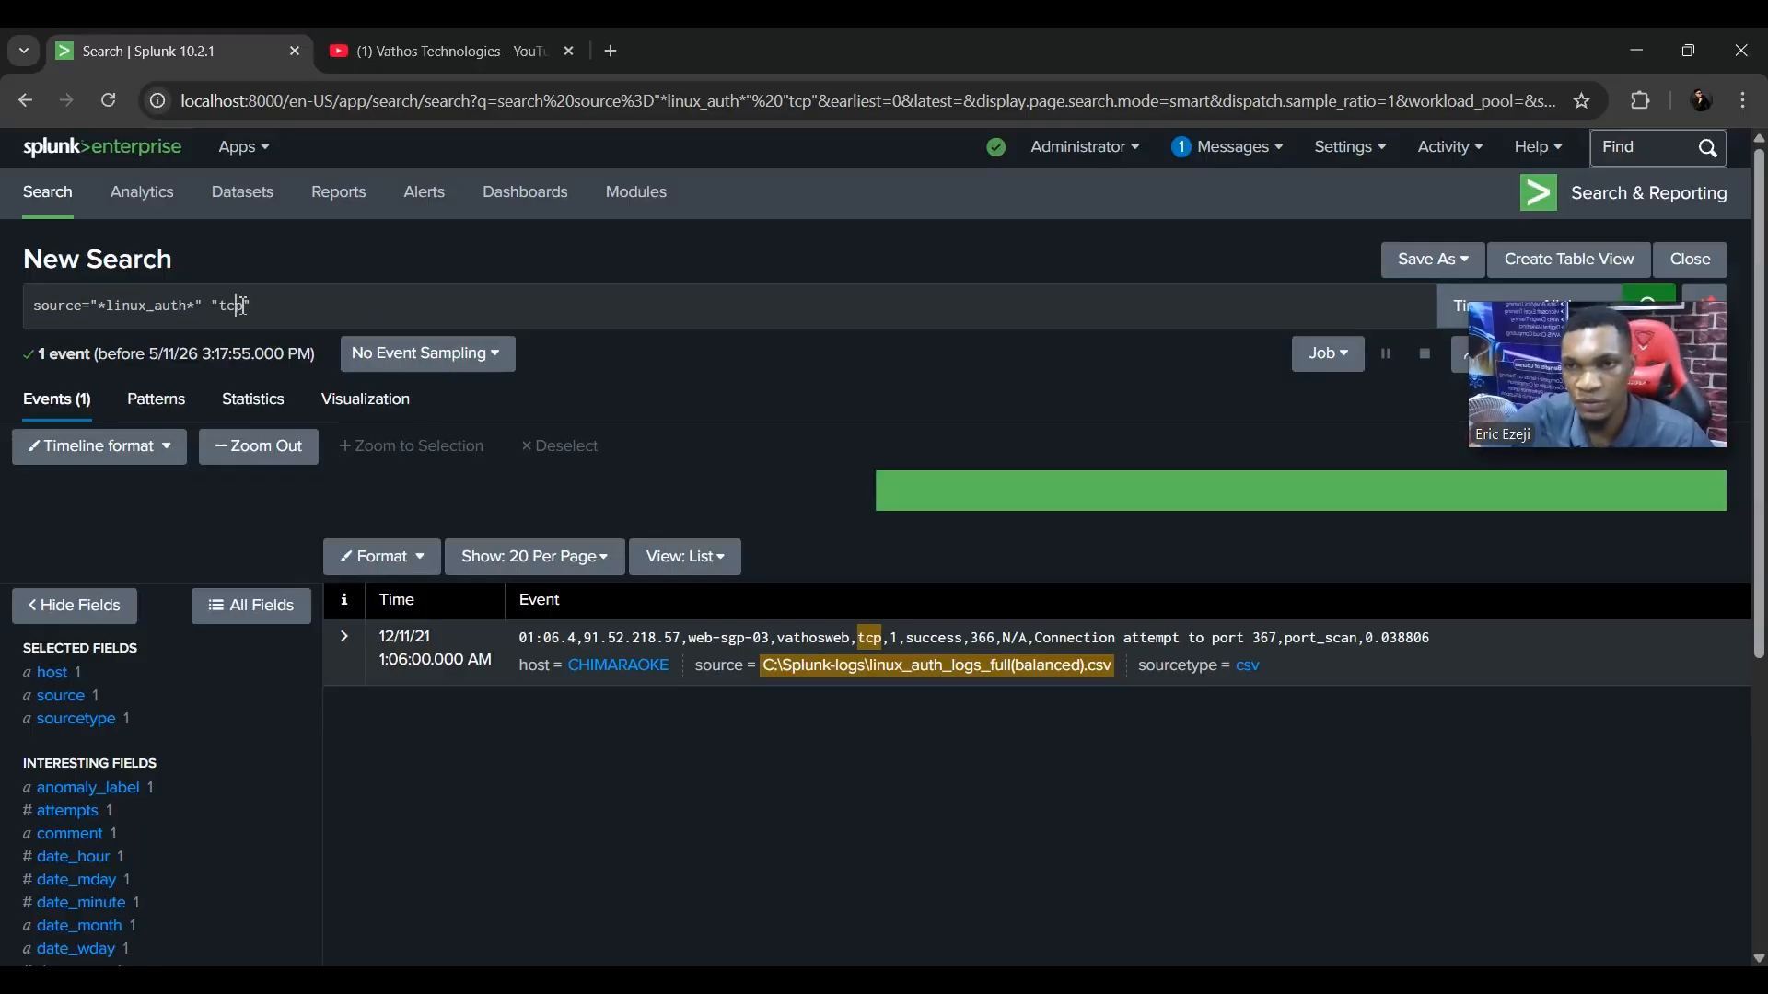
pyautogui.press('BackSpace')
pyautogui.press('BackSpace')
pyautogui.press('BackSpace')
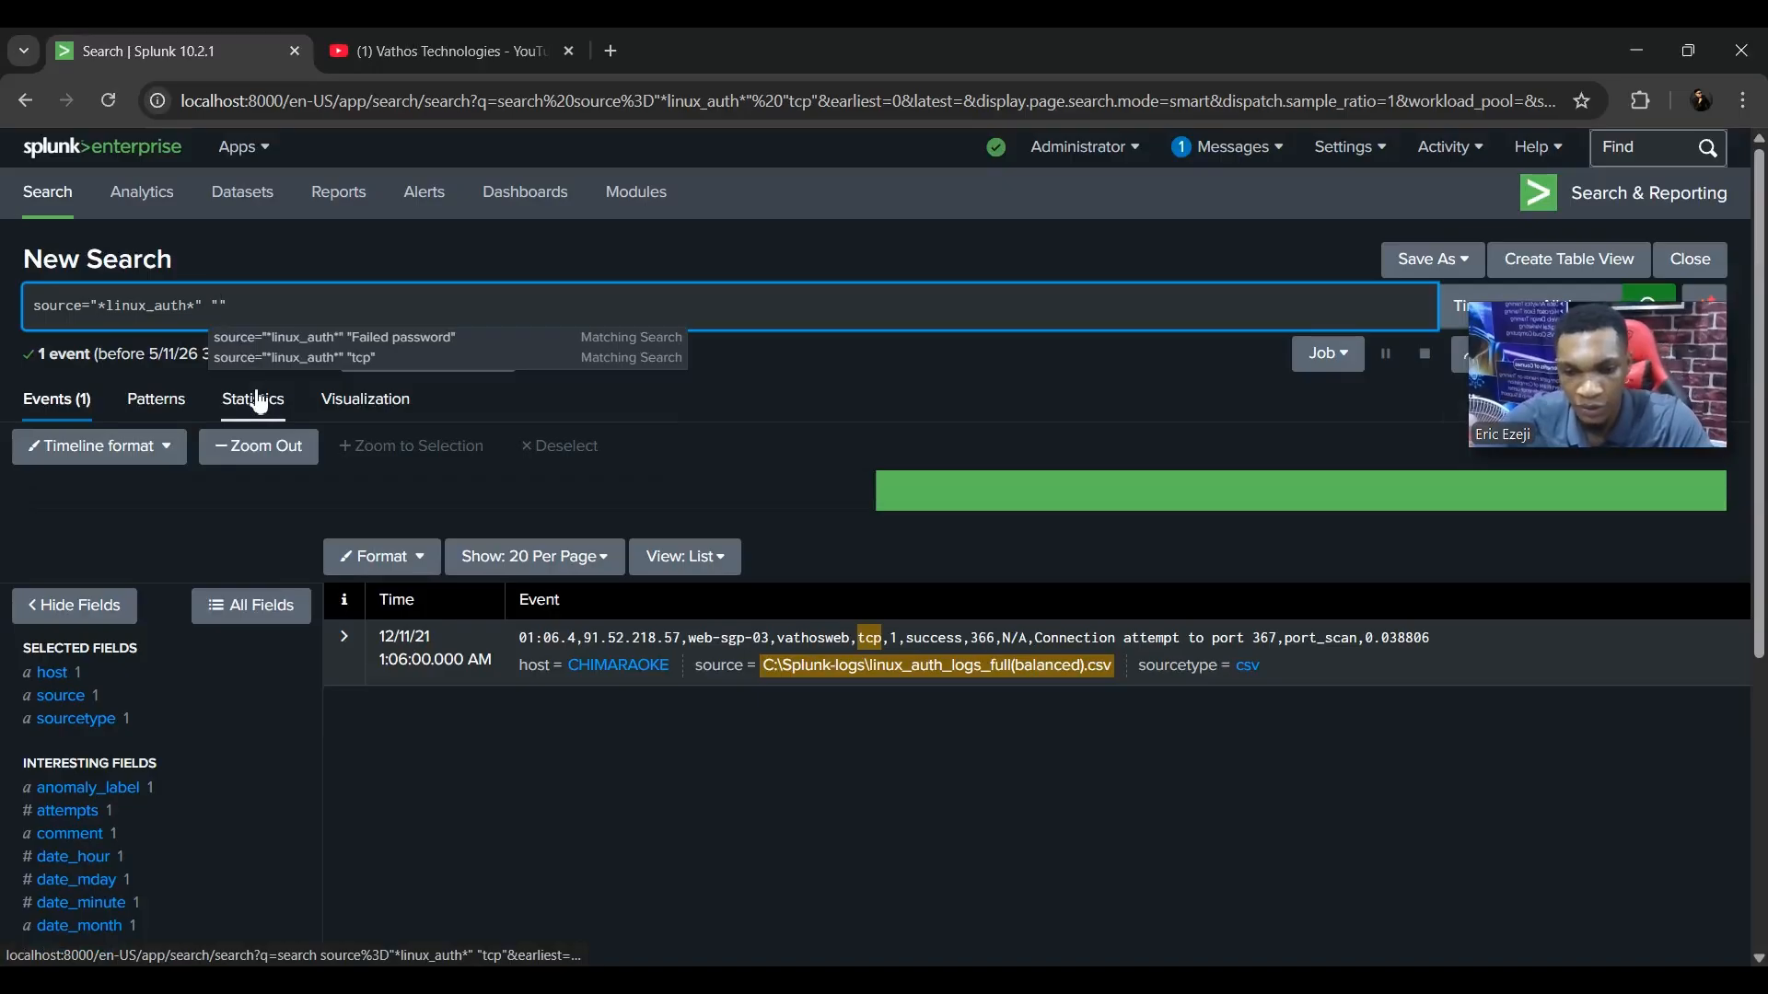
pyautogui.write('t')
pyautogui.press('BackSpace')
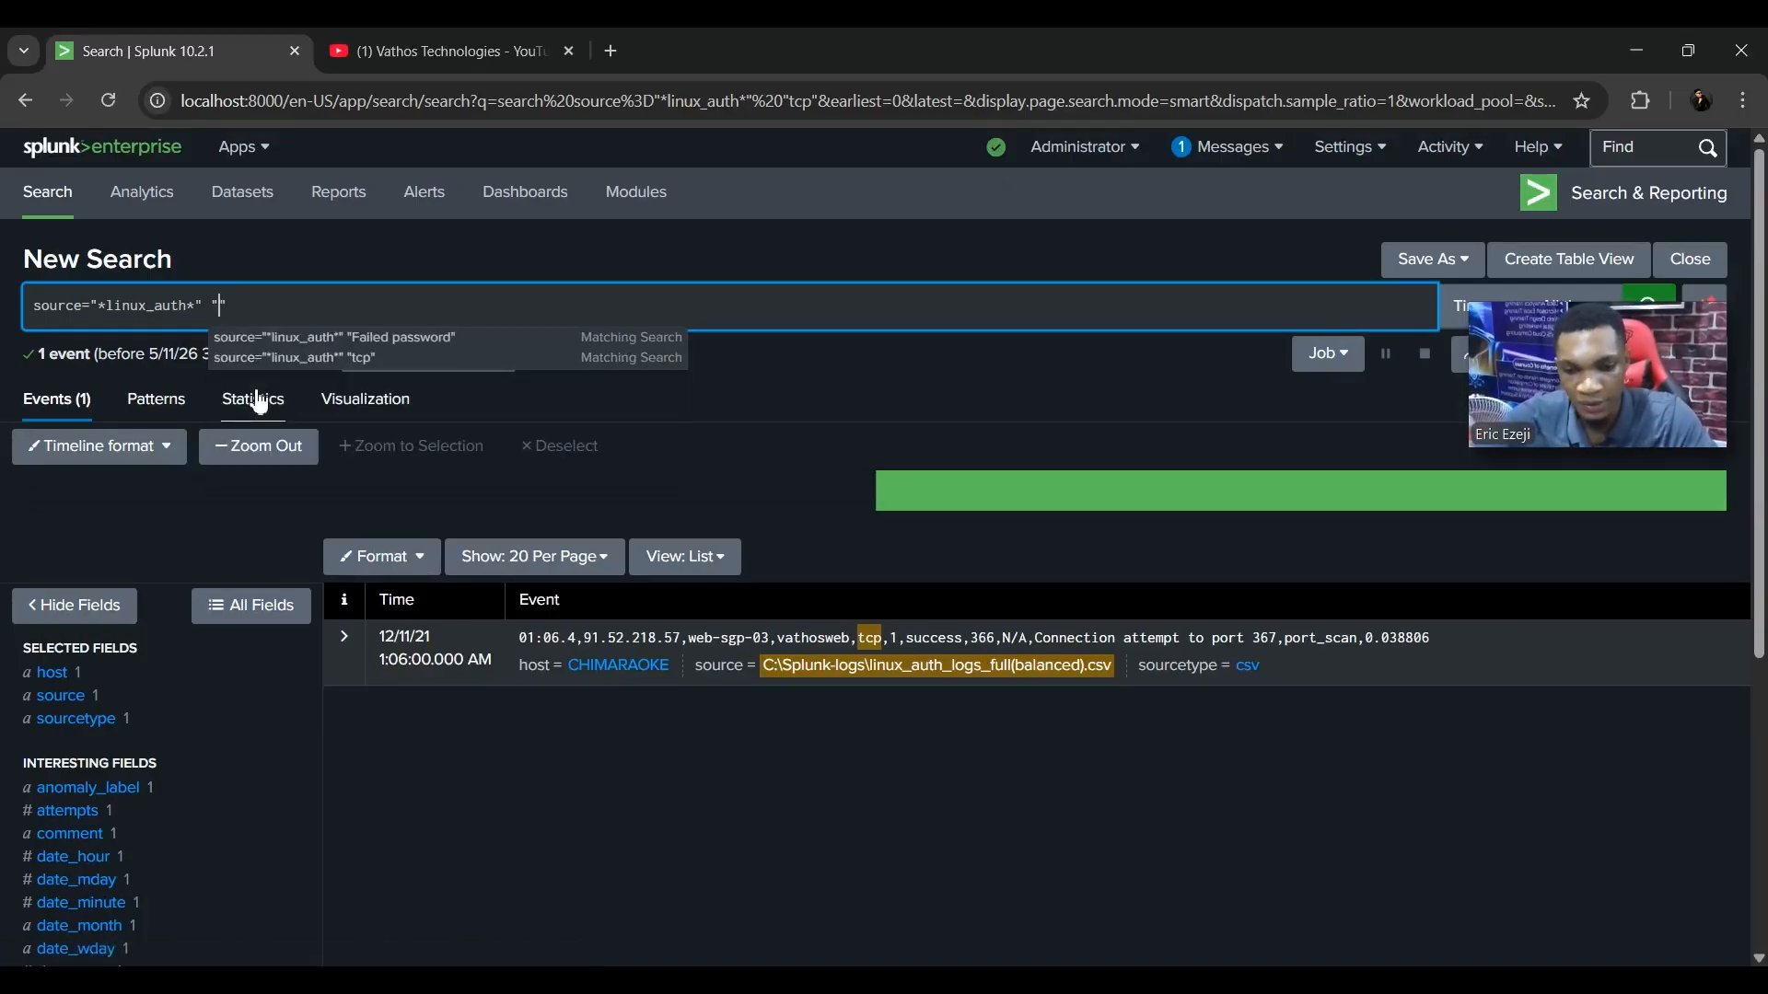
pyautogui.write('vath')
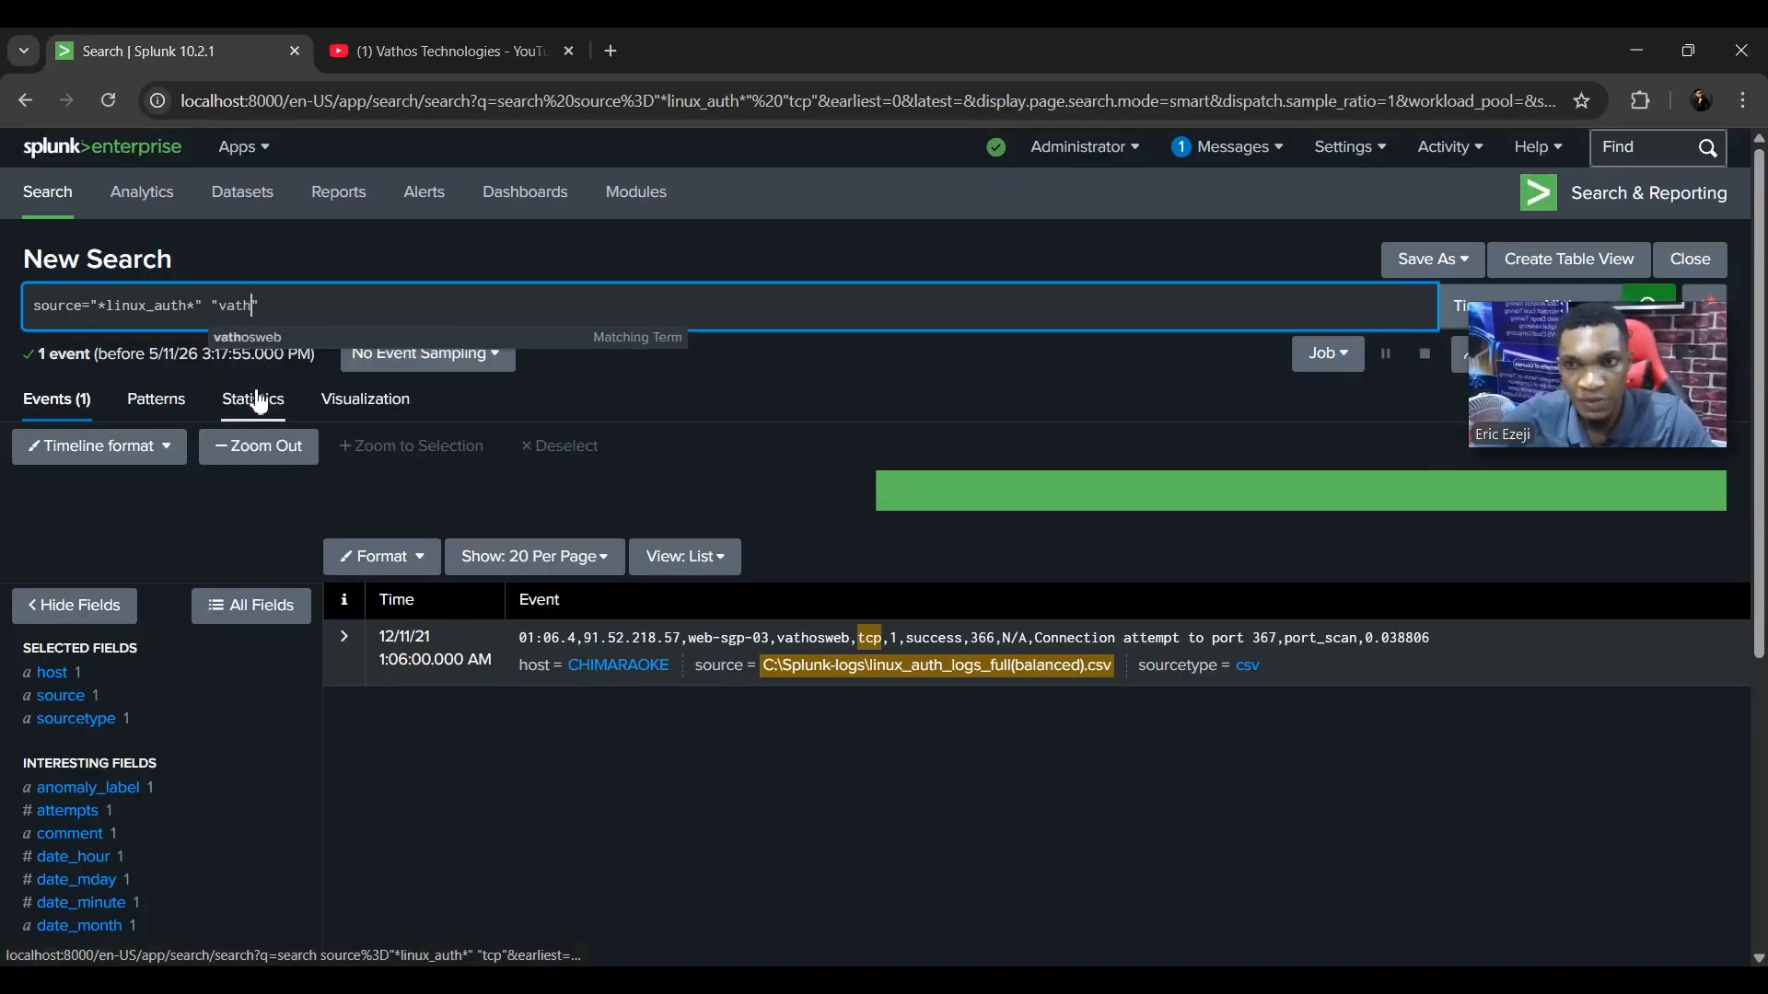
pyautogui.write('os')
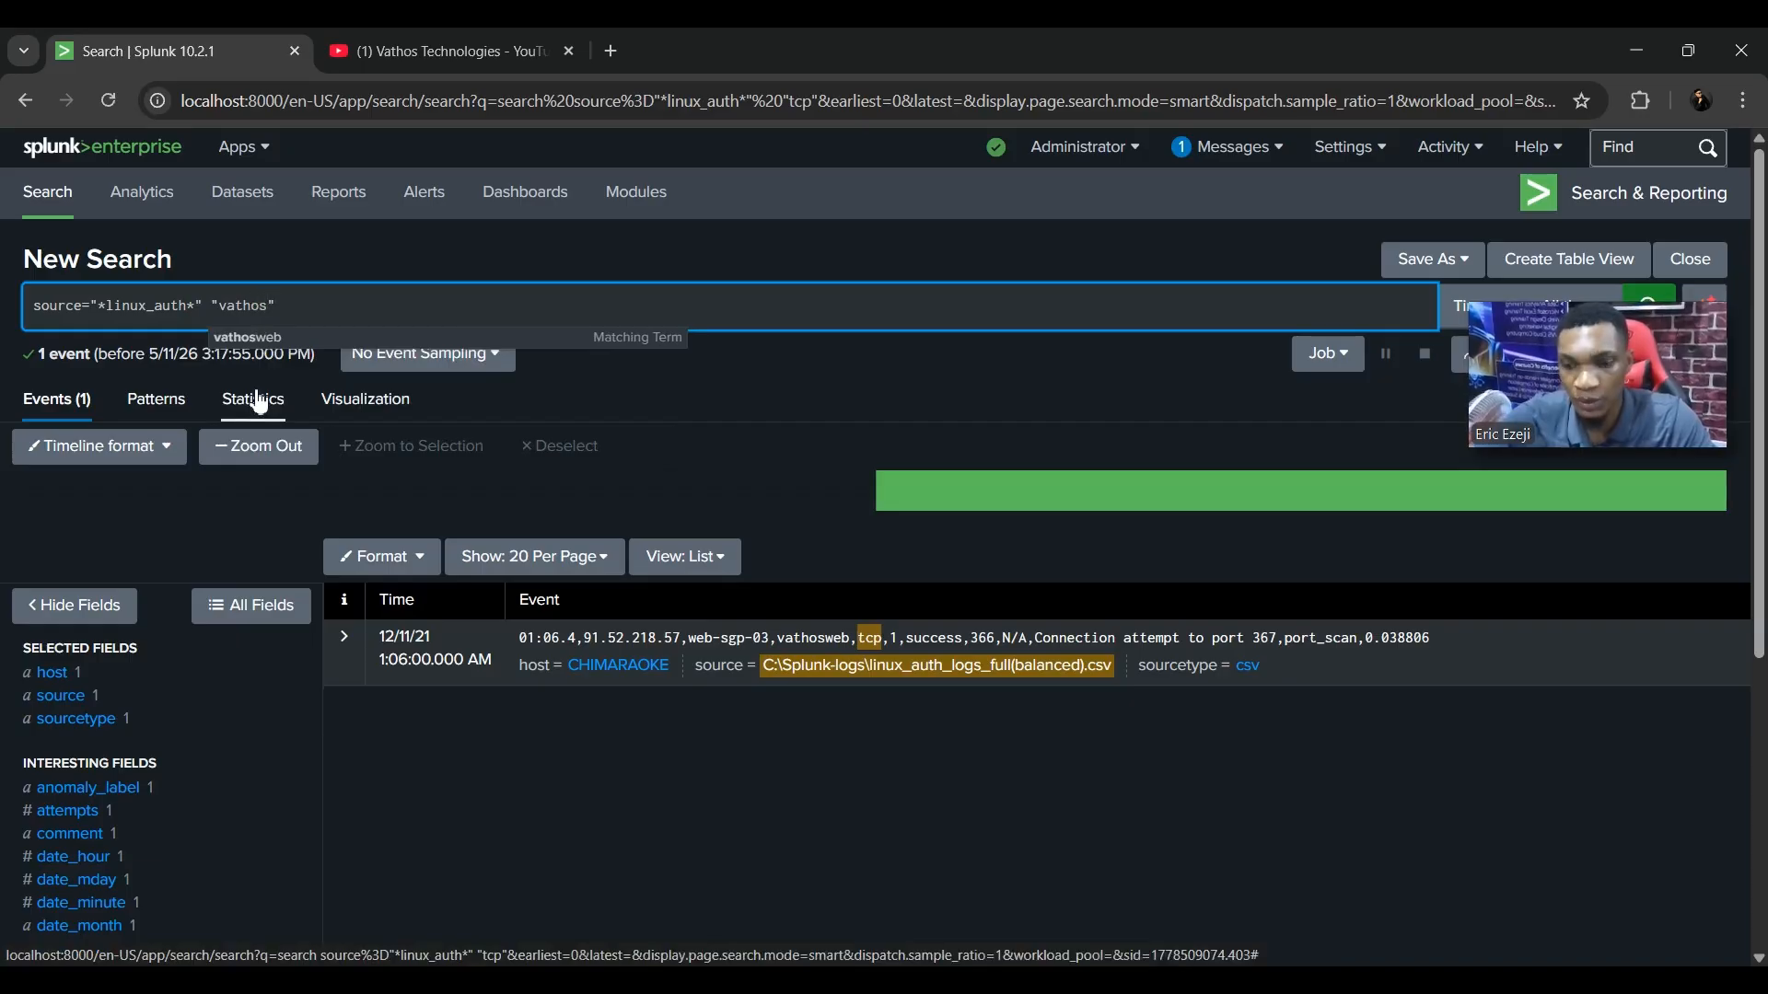
pyautogui.write('web')
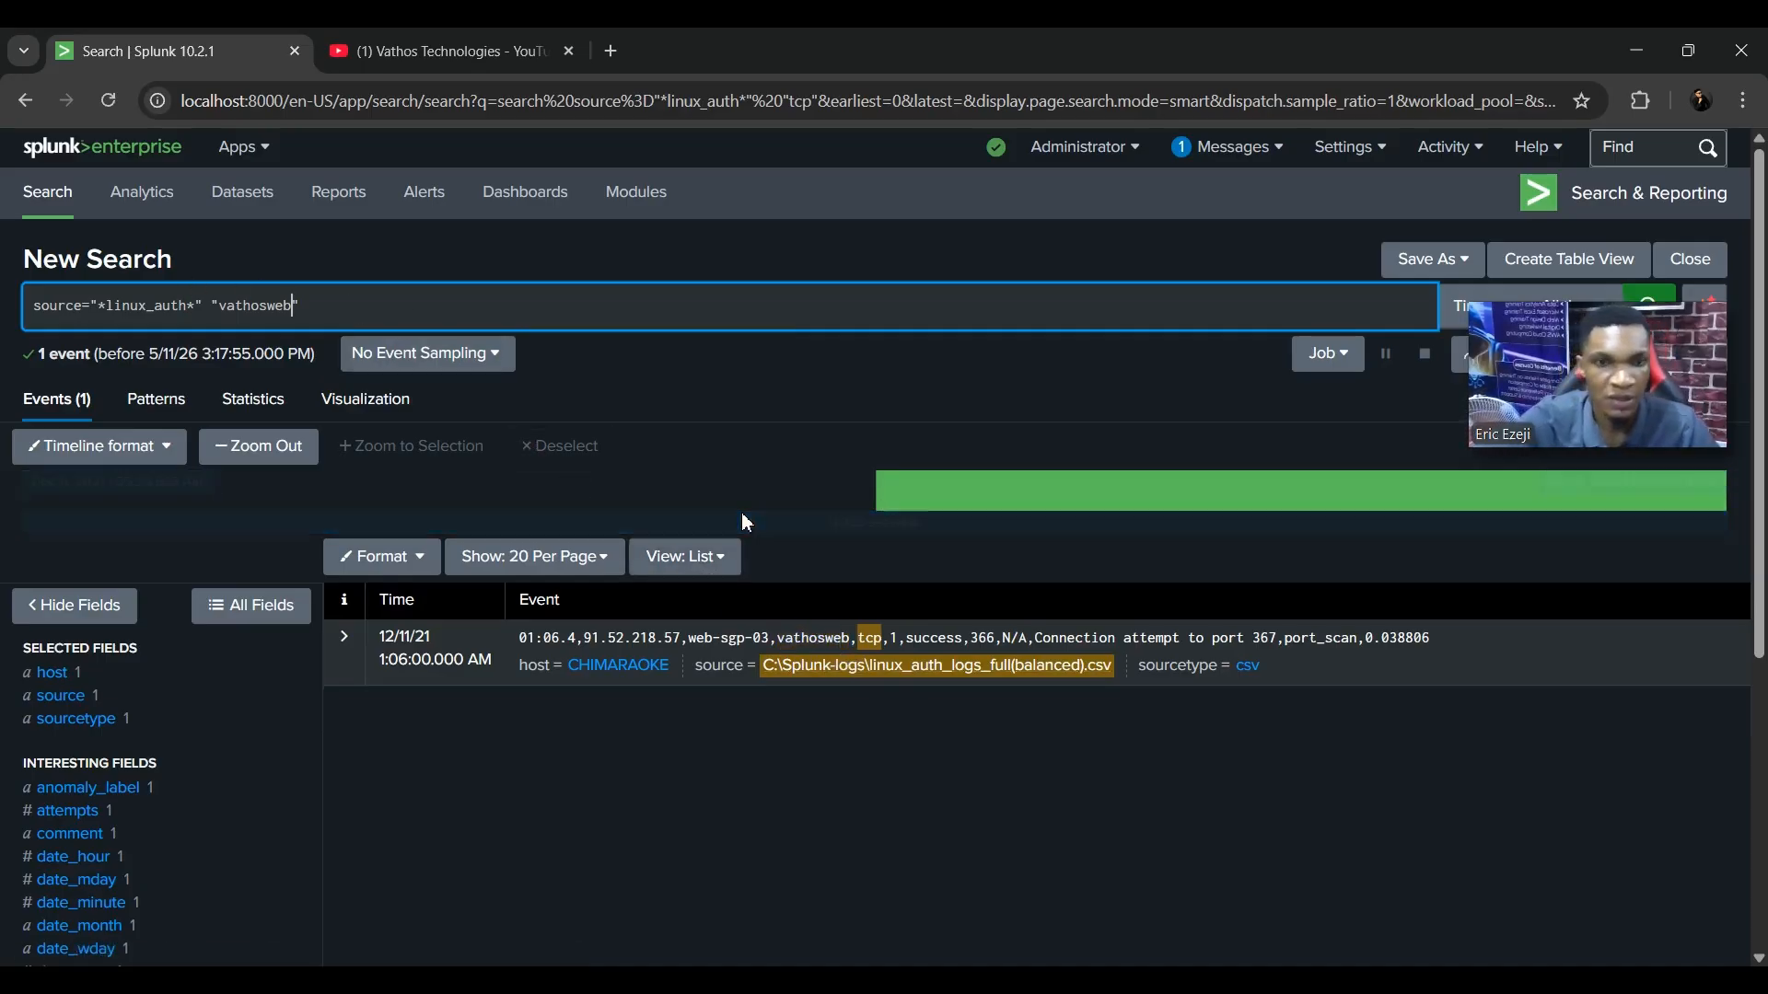
pyautogui.press('Return')
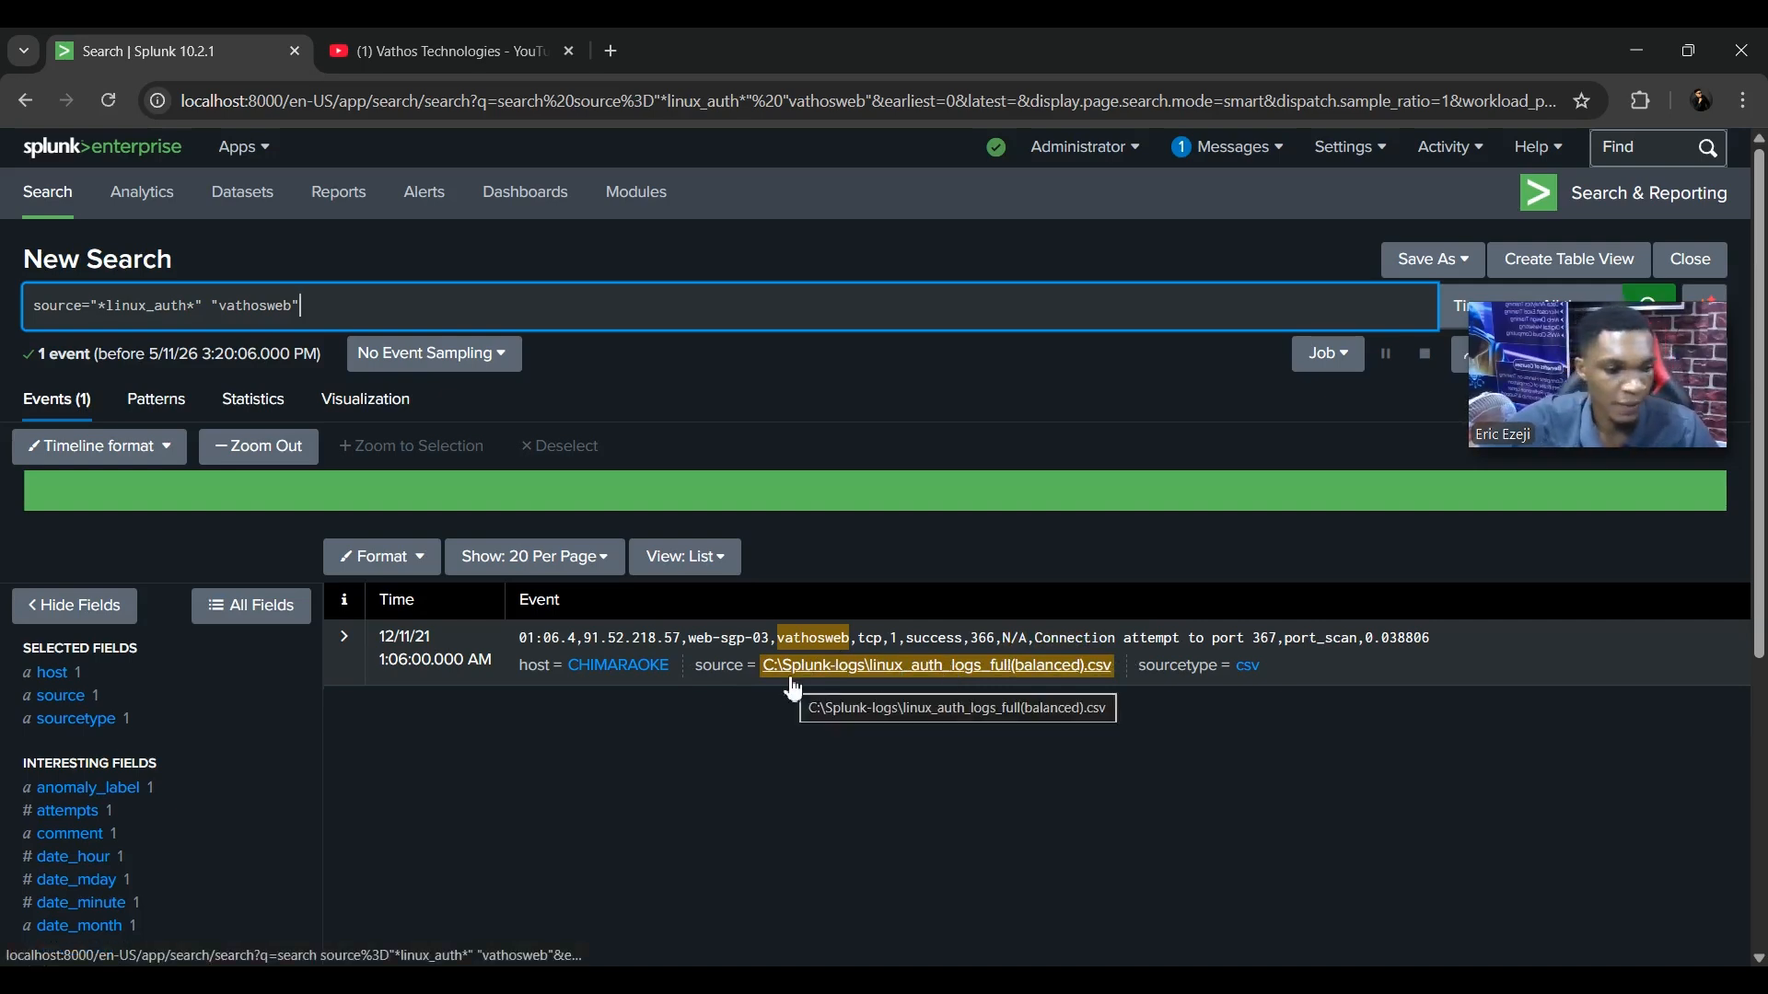
pyautogui.press('Return')
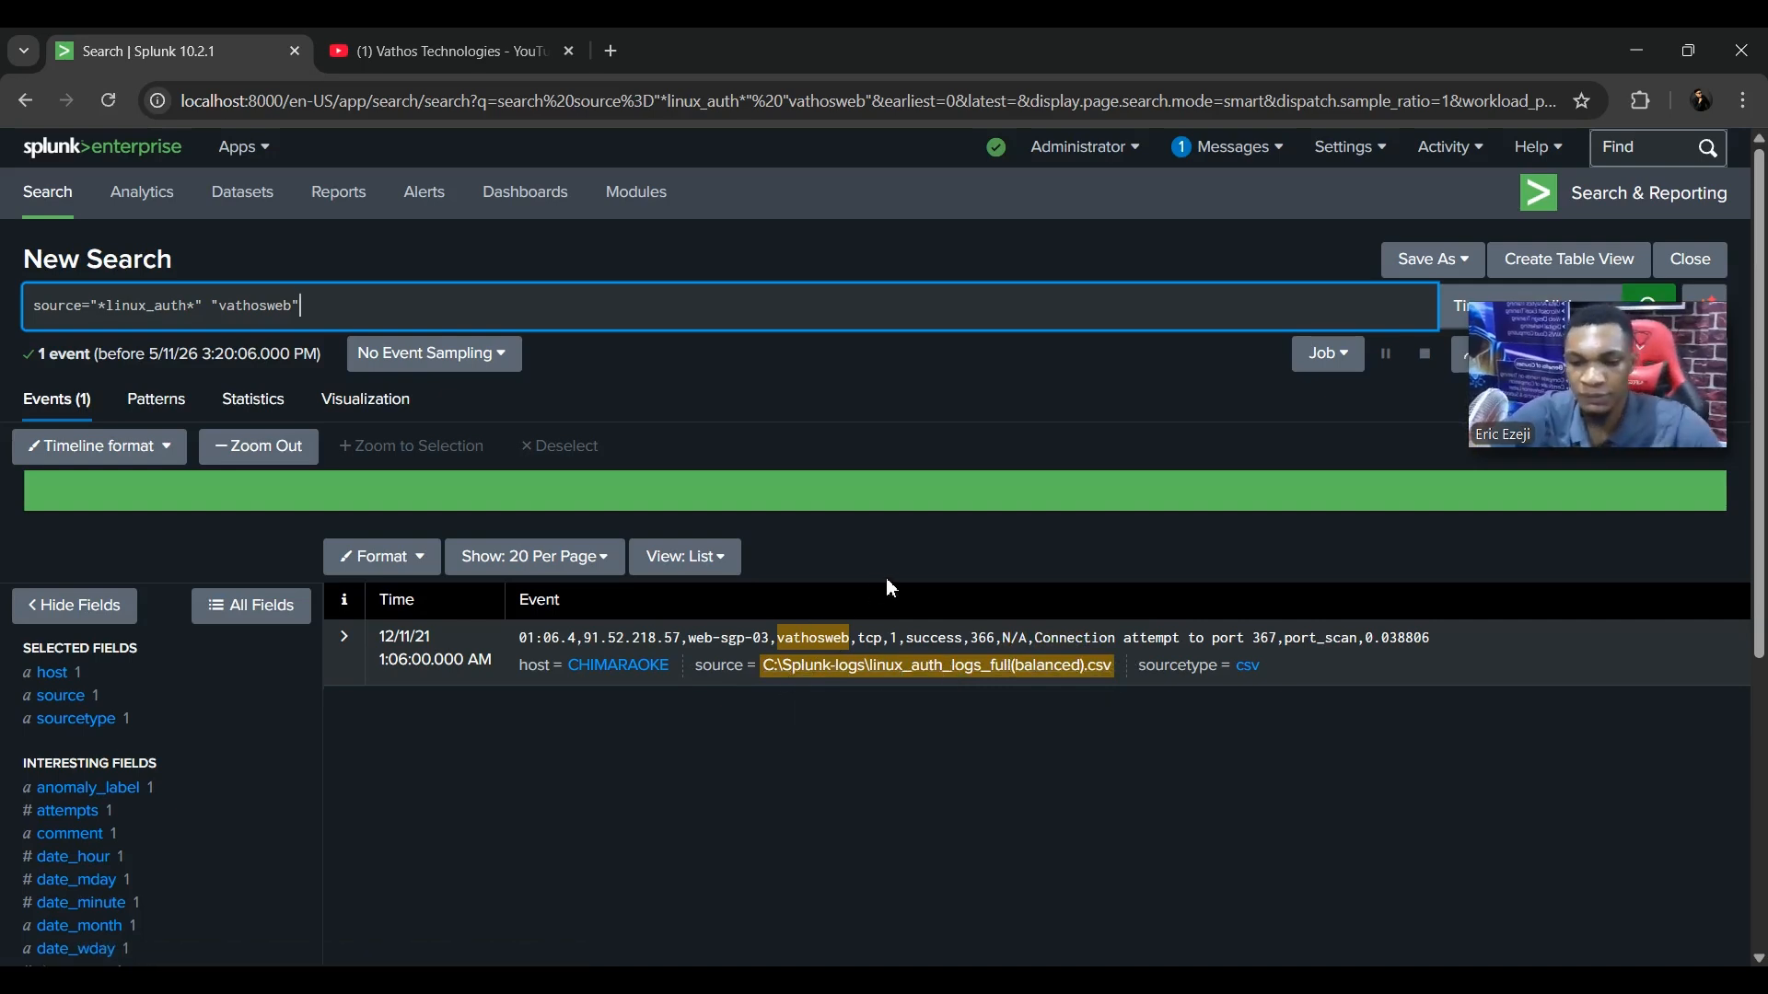